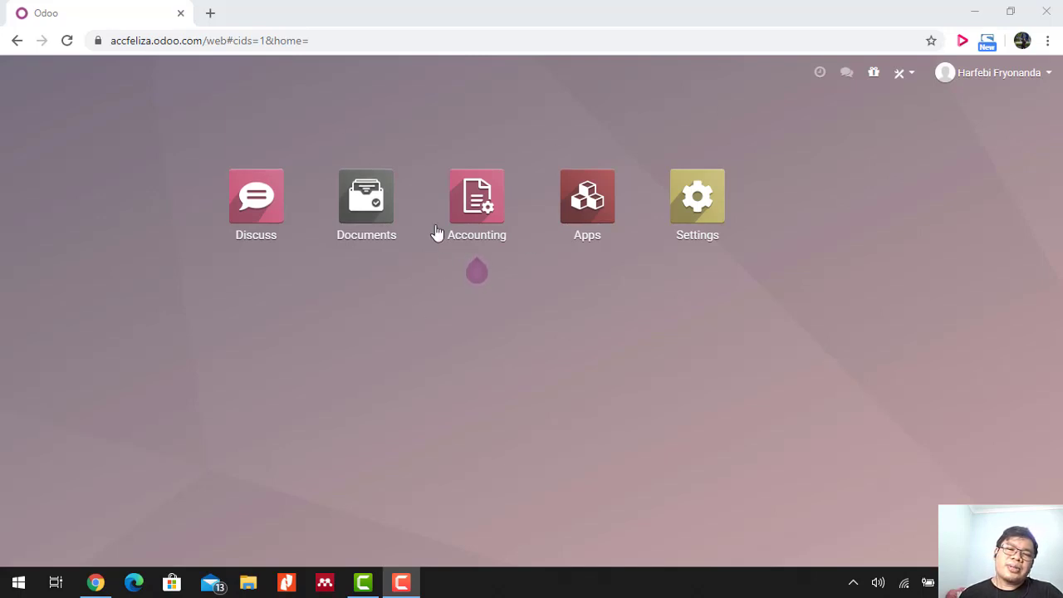
# Open the Accounting app and look over the journal cards on its overview dashboard.
pyautogui.moveTo(498, 187)
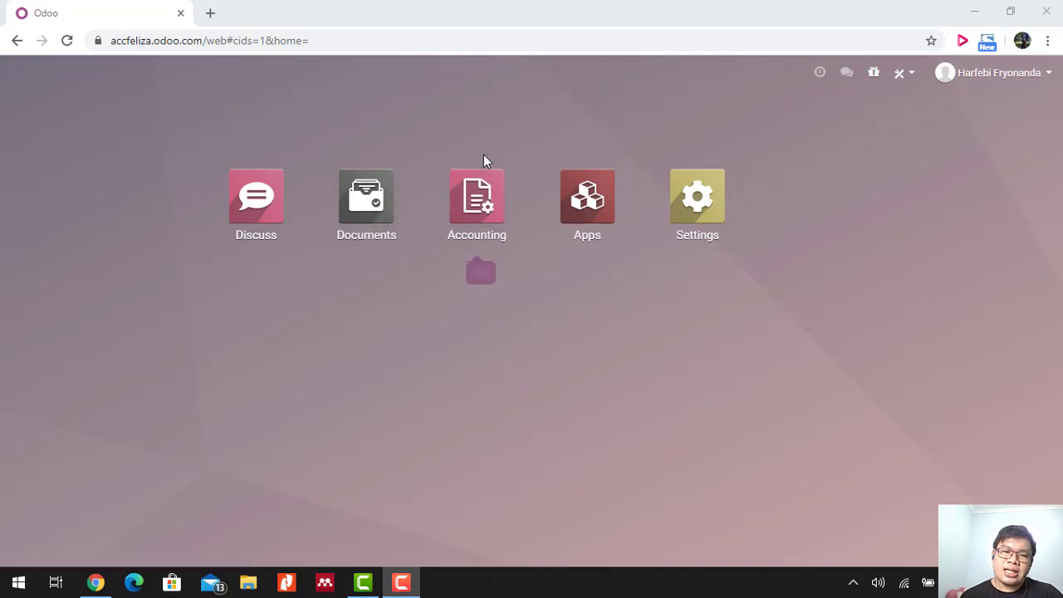
pyautogui.click(490, 199)
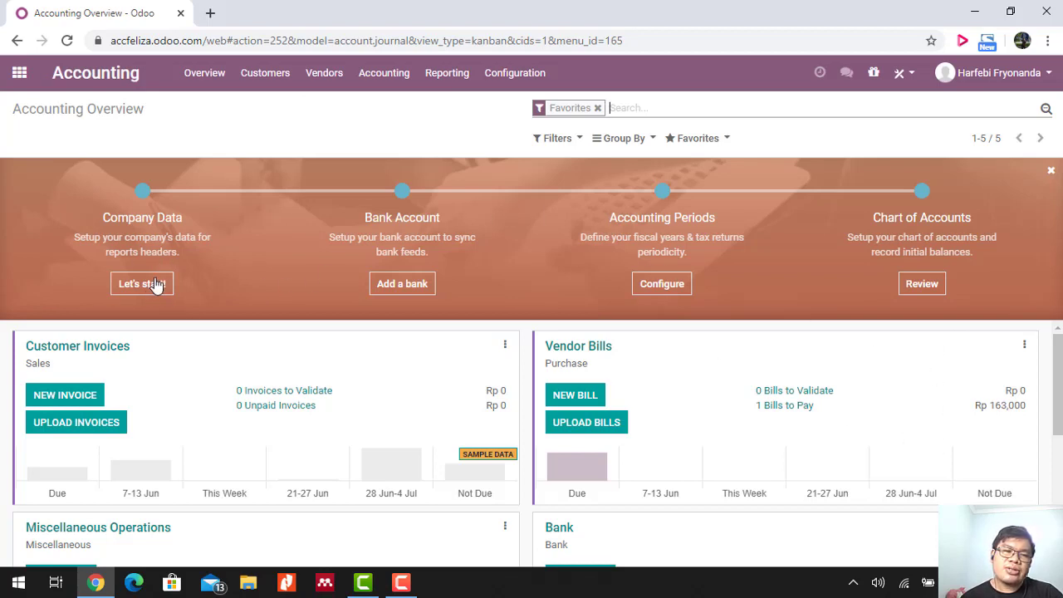
pyautogui.scroll(-2, 218, 373)
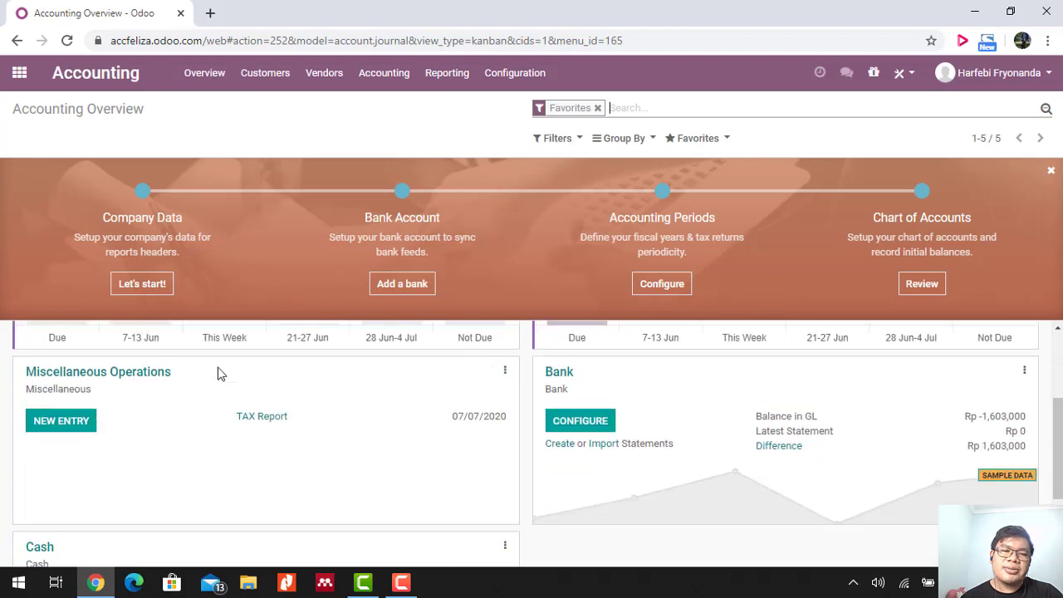
pyautogui.scroll(2, 218, 373)
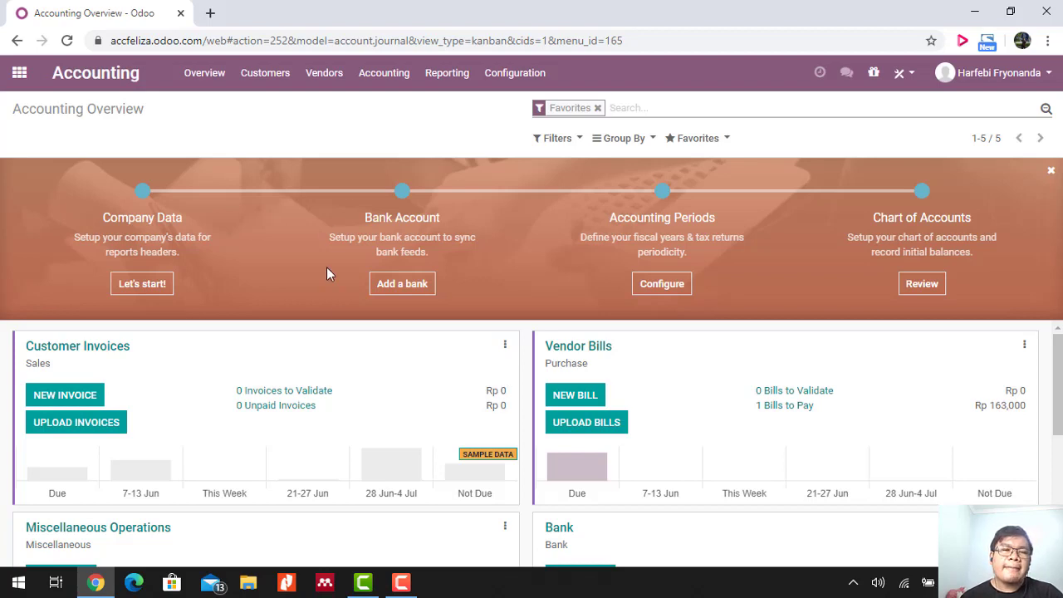
pyautogui.scroll(-3, 390, 382)
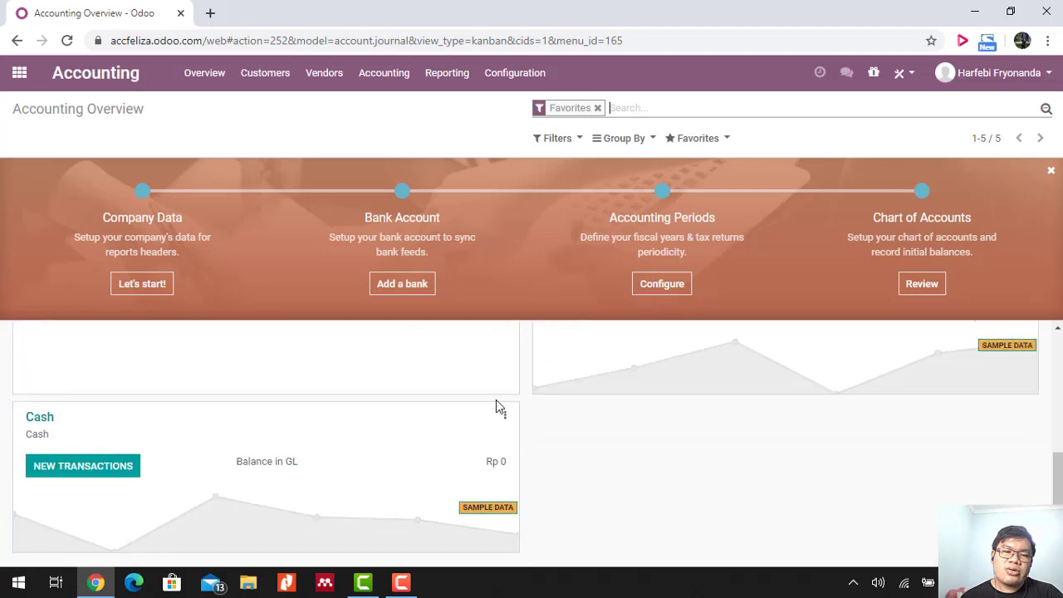
pyautogui.scroll(3, 481, 424)
# Examine the functions offered for customers, vendors and accounting, along with the overview's journal cards.
pyautogui.click(266, 75)
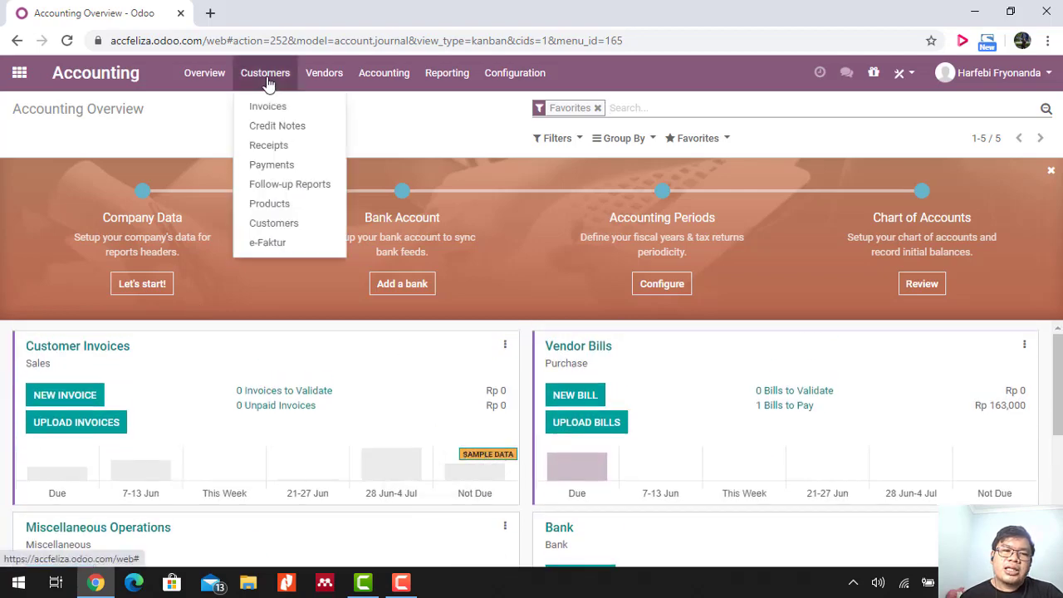
pyautogui.moveTo(308, 75)
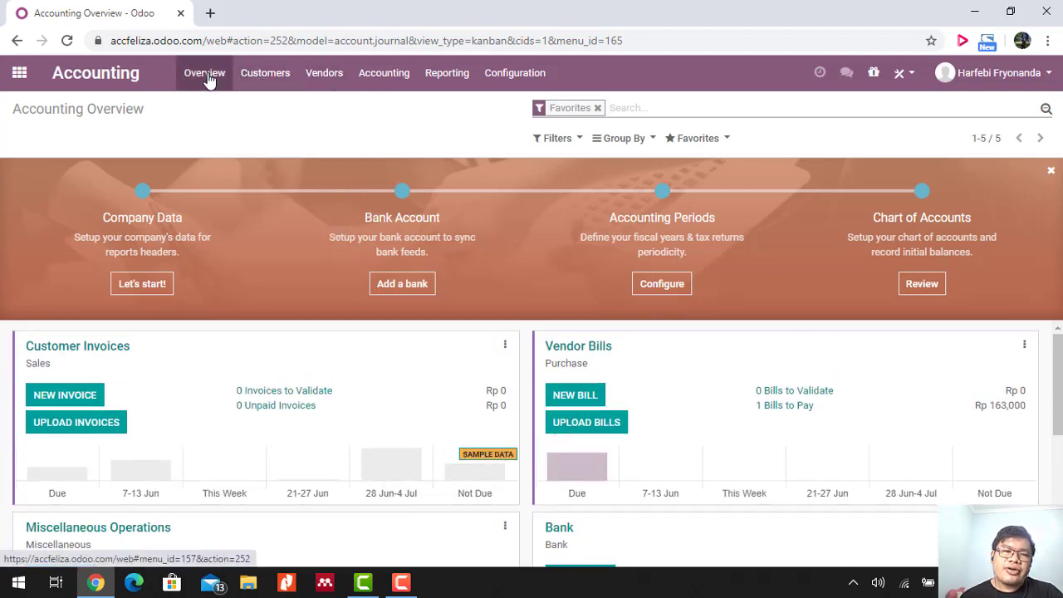
pyautogui.click(279, 86)
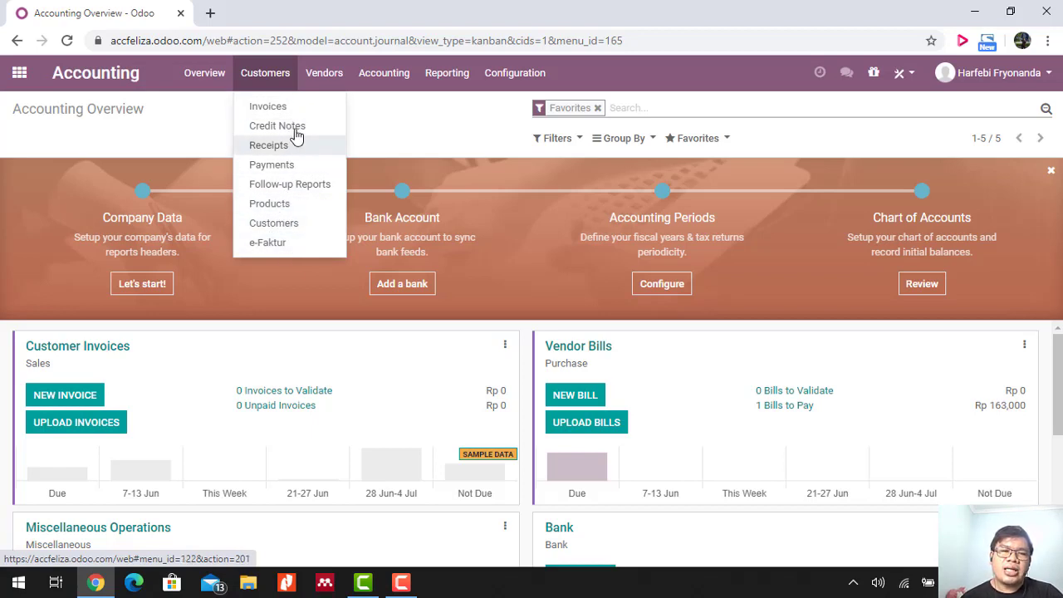
pyautogui.moveTo(320, 77)
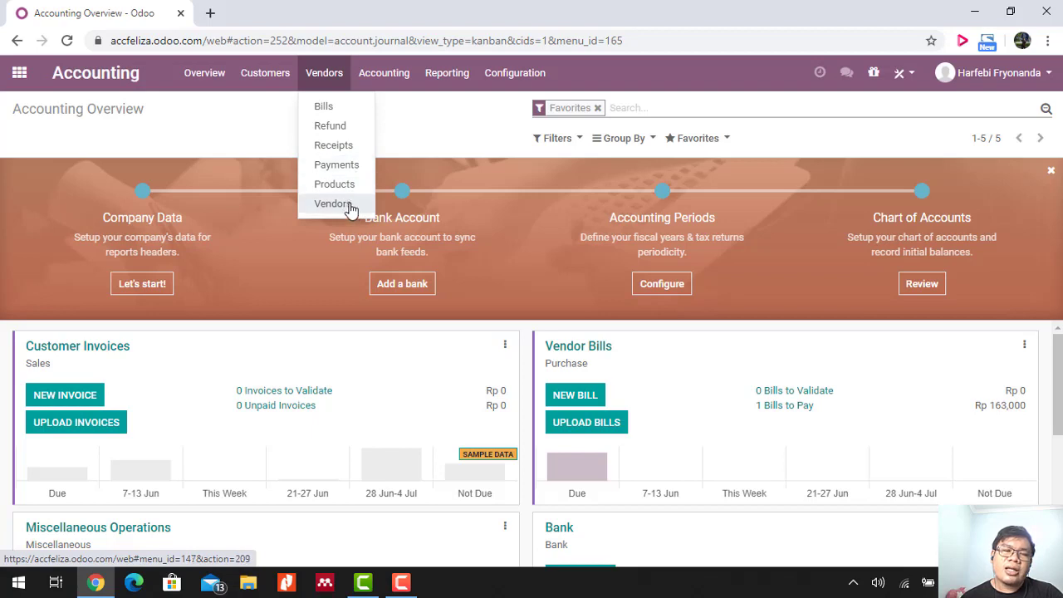
pyautogui.moveTo(382, 81)
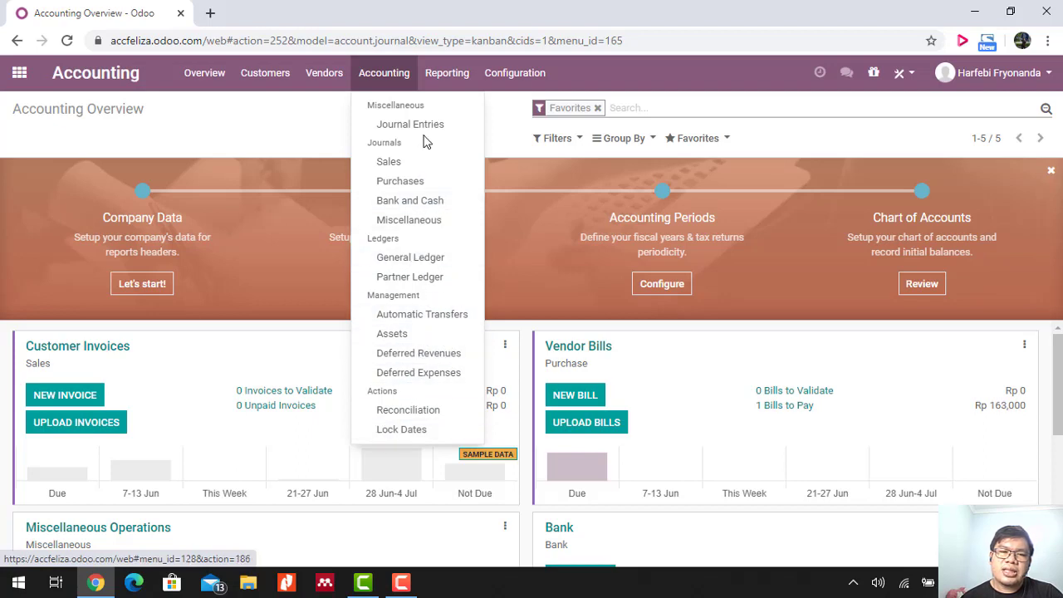
pyautogui.click(446, 74)
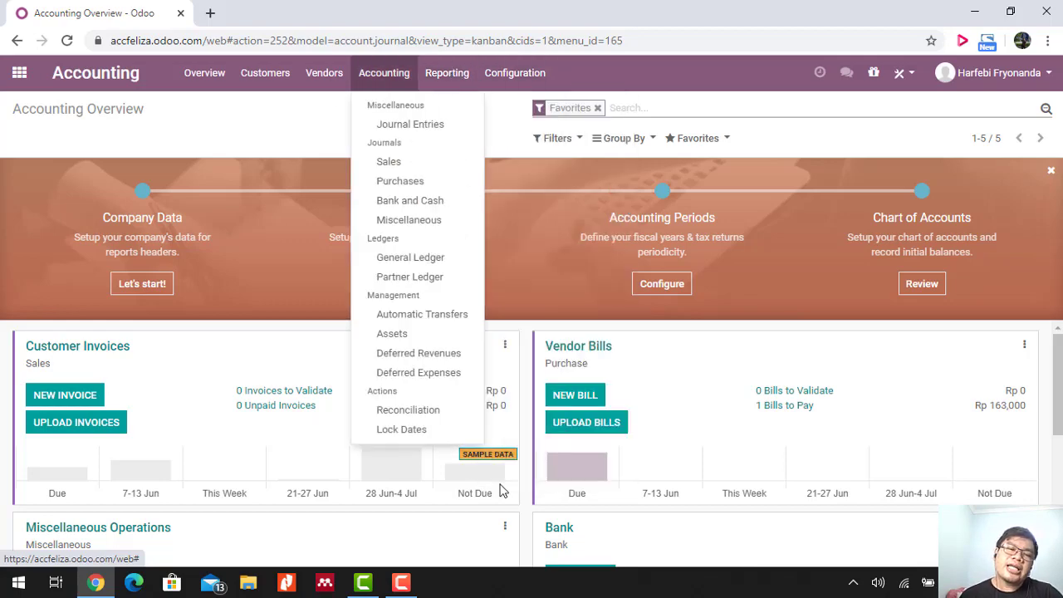
pyautogui.click(333, 187)
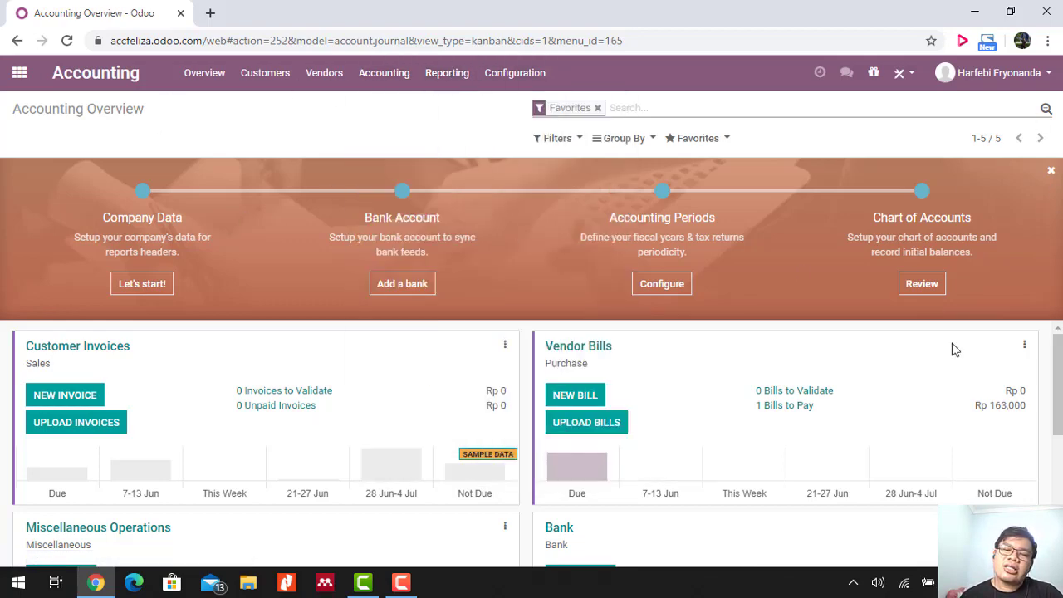
pyautogui.scroll(-5, 957, 374)
pyautogui.scroll(4, 958, 393)
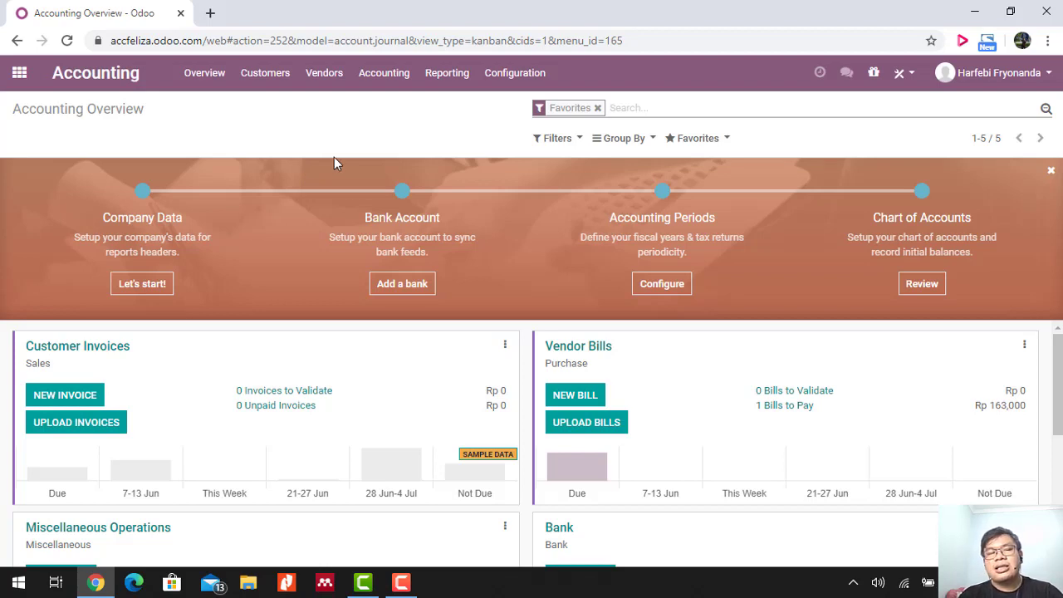
# Open the vendor bills and start a new draft bill.
pyautogui.click(243, 81)
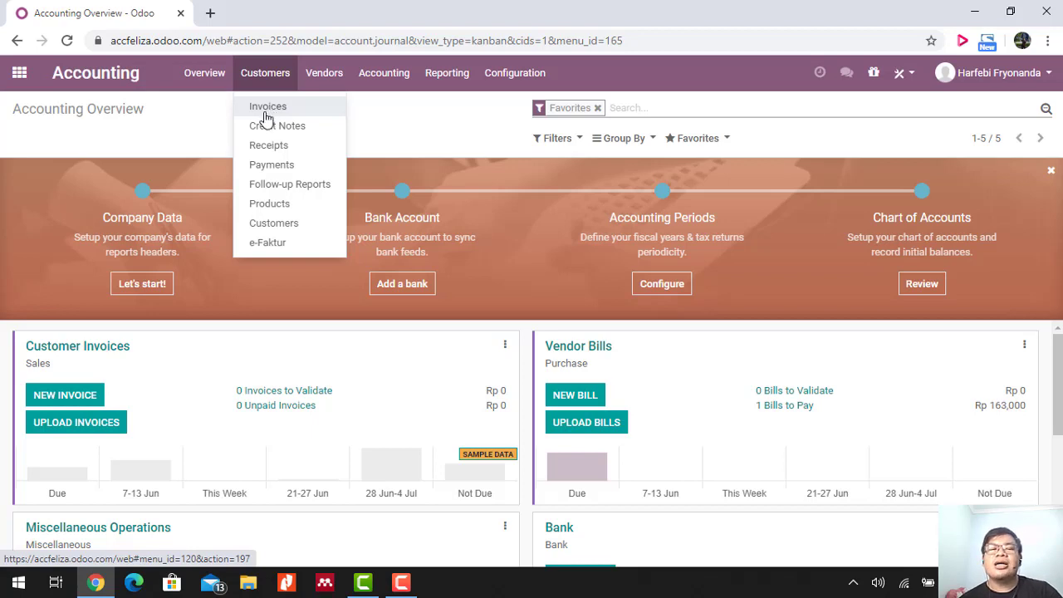
pyautogui.moveTo(336, 85)
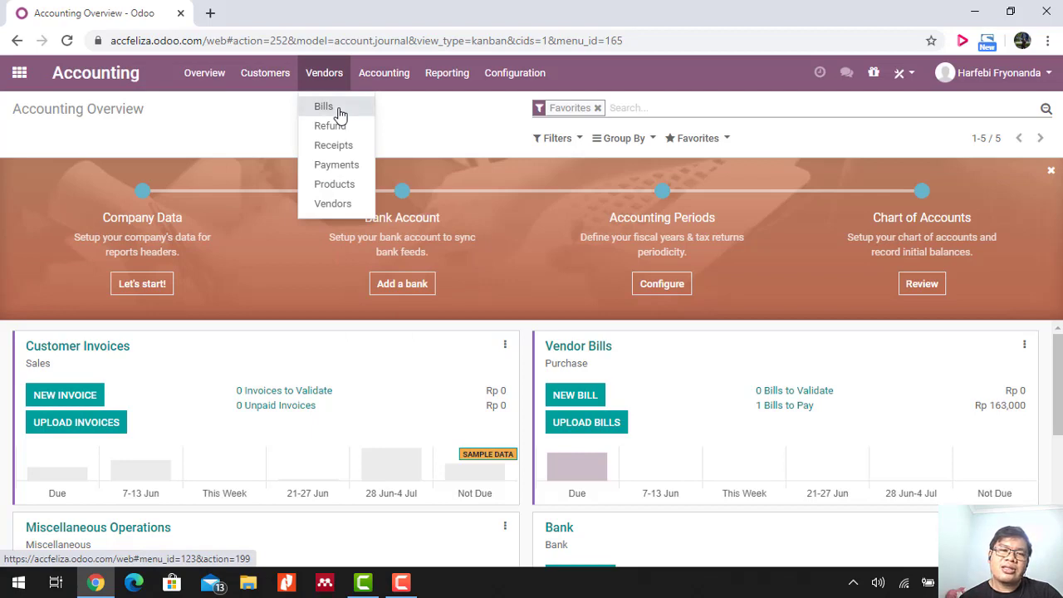
pyautogui.click(339, 113)
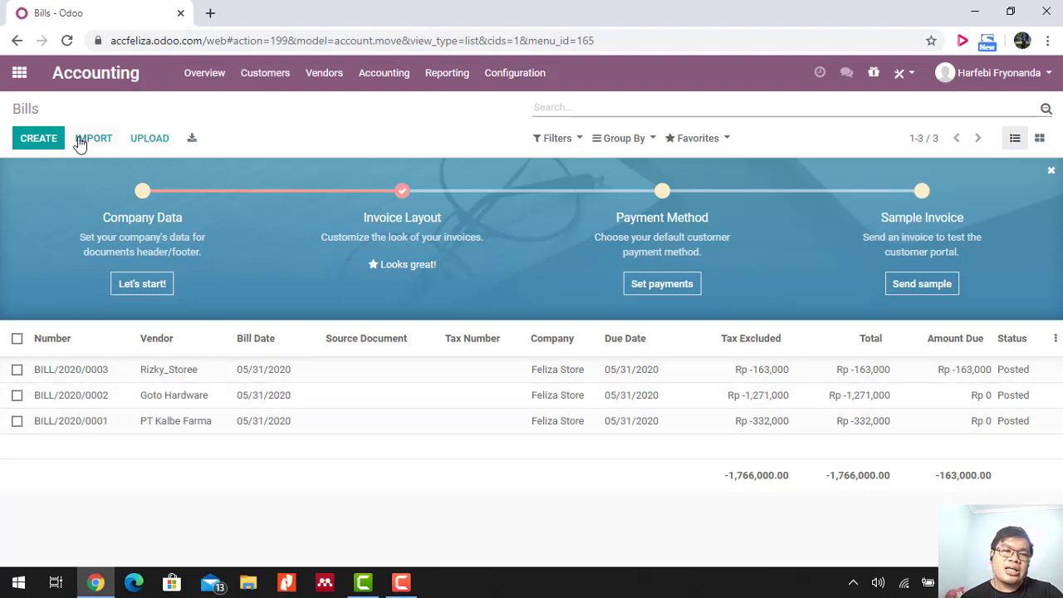
pyautogui.click(37, 148)
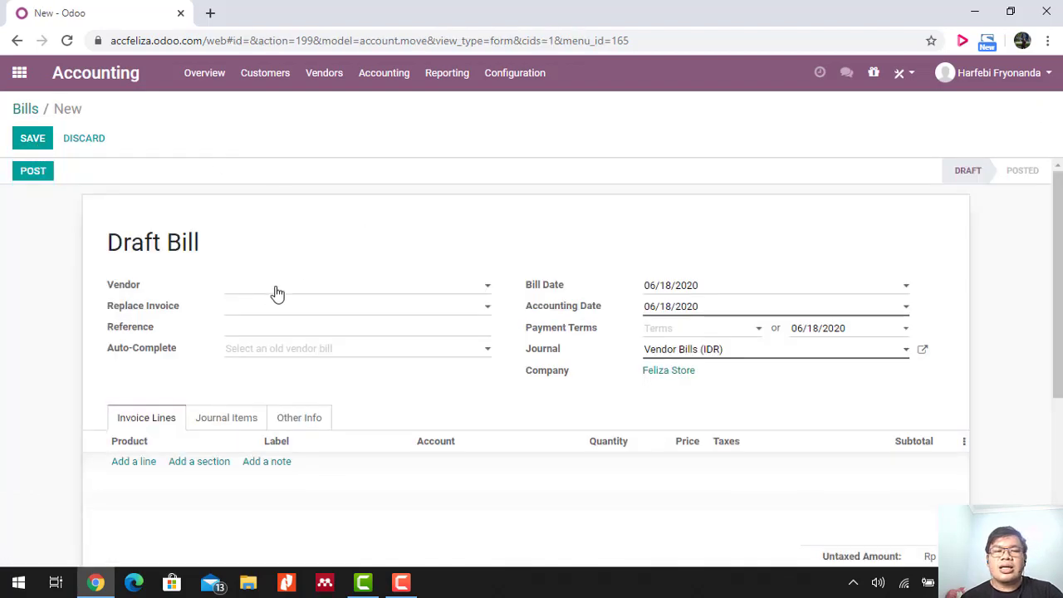
# Look up Wipro as the bill's vendor and create a new partner from the Wipro Limited suggestion.
pyautogui.click(303, 292)
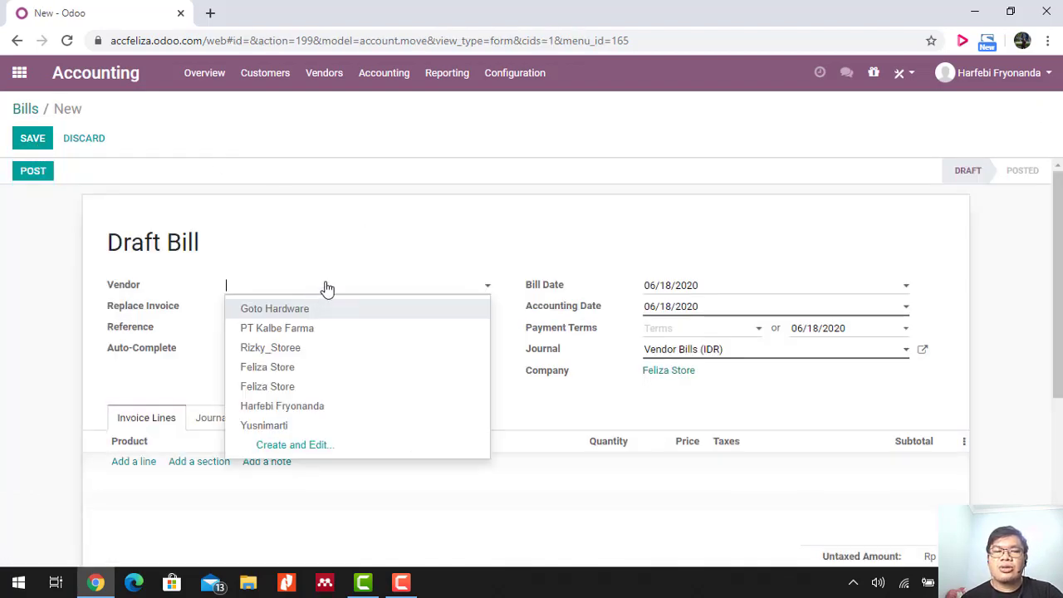
pyautogui.click(333, 240)
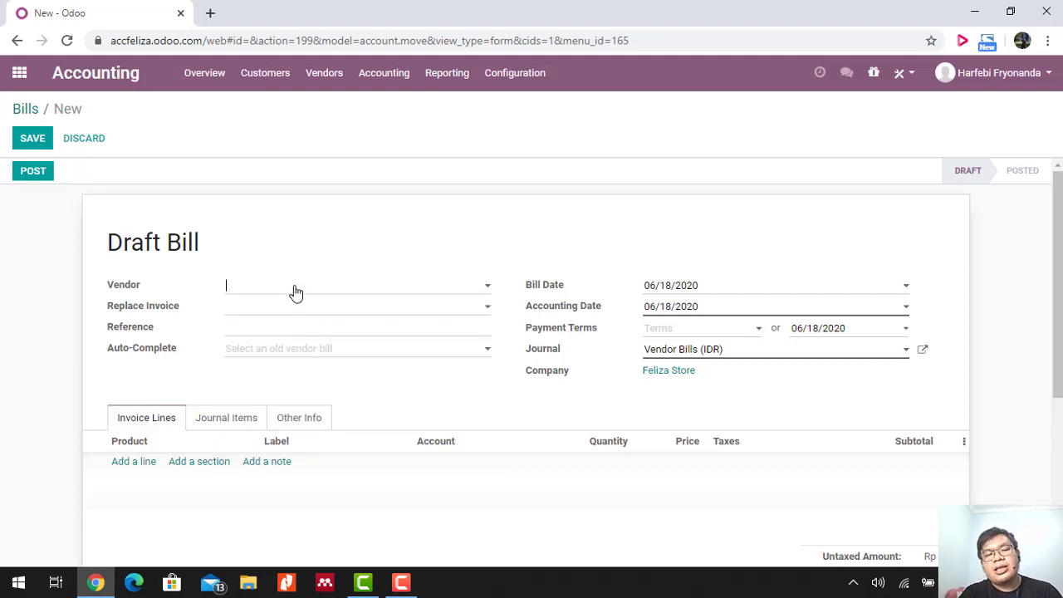
pyautogui.click(296, 293)
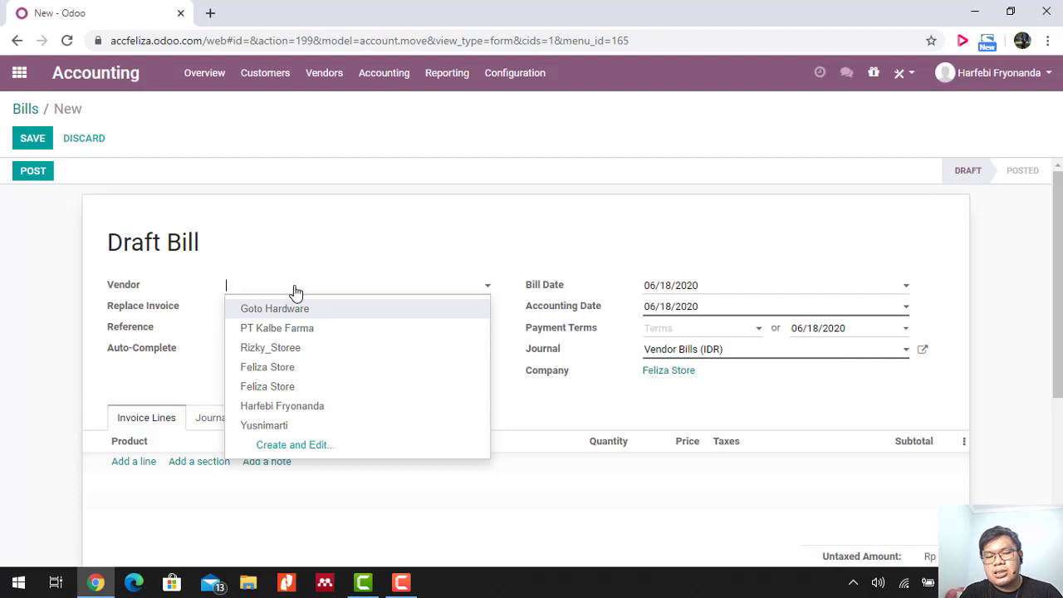
pyautogui.write('Wip')
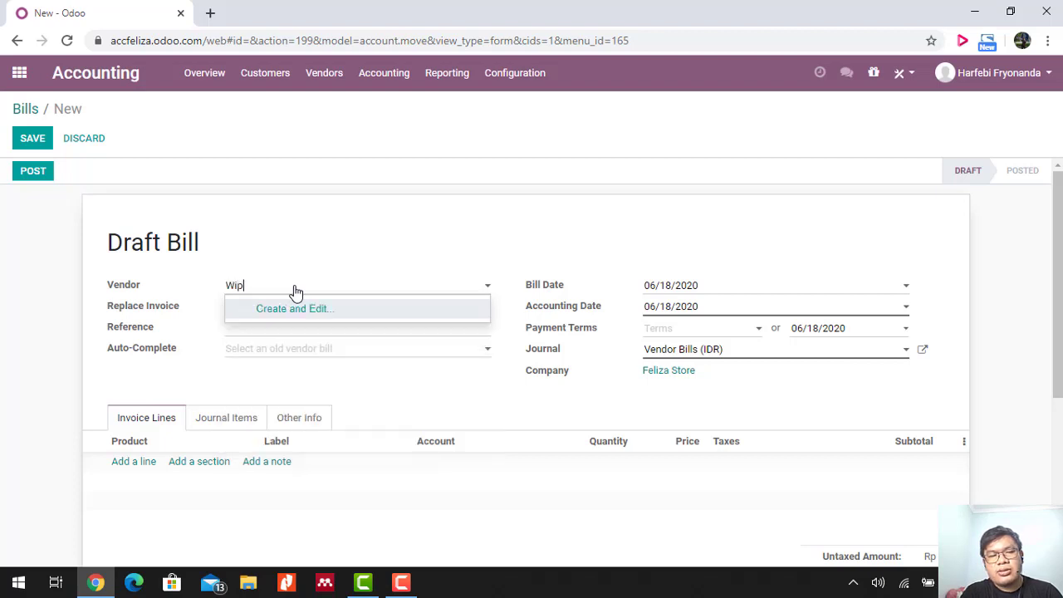
pyautogui.write('ro Unza')
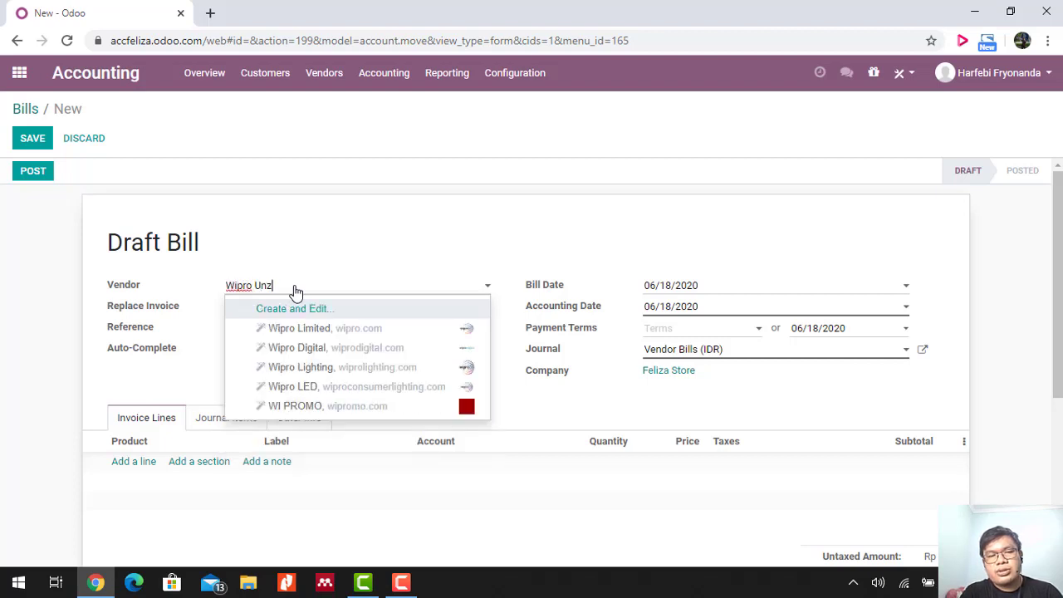
pyautogui.press('BackSpace')
pyautogui.press('BackSpace')
pyautogui.press('BackSpace')
pyautogui.press('BackSpace')
pyautogui.press('BackSpace')
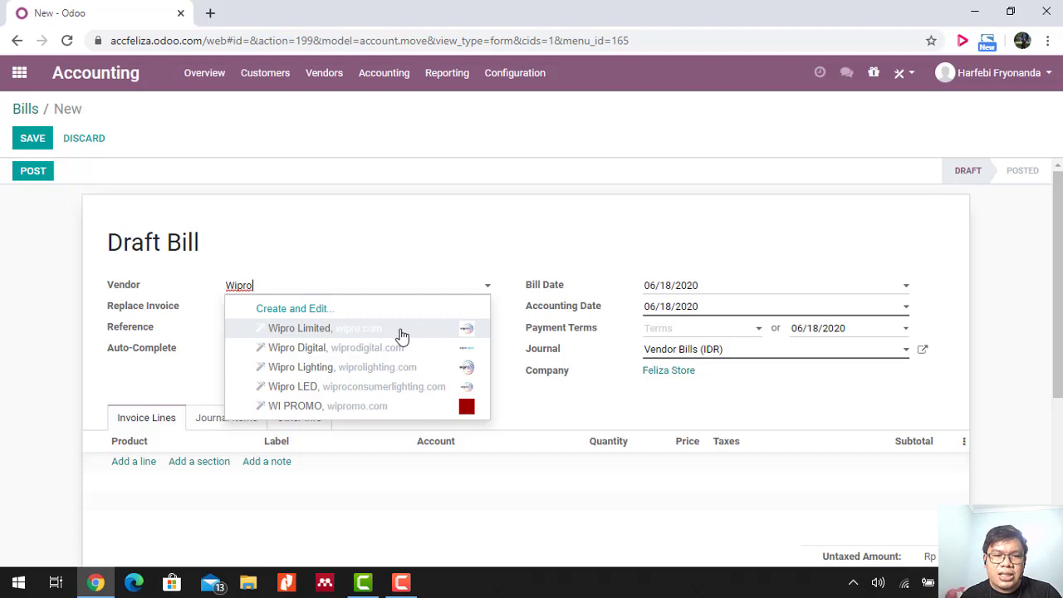
# Name the new partner company Wipro Unza Indonesia.
pyautogui.hotkey('ctrl', 'a')
pyautogui.press('BackSpace')
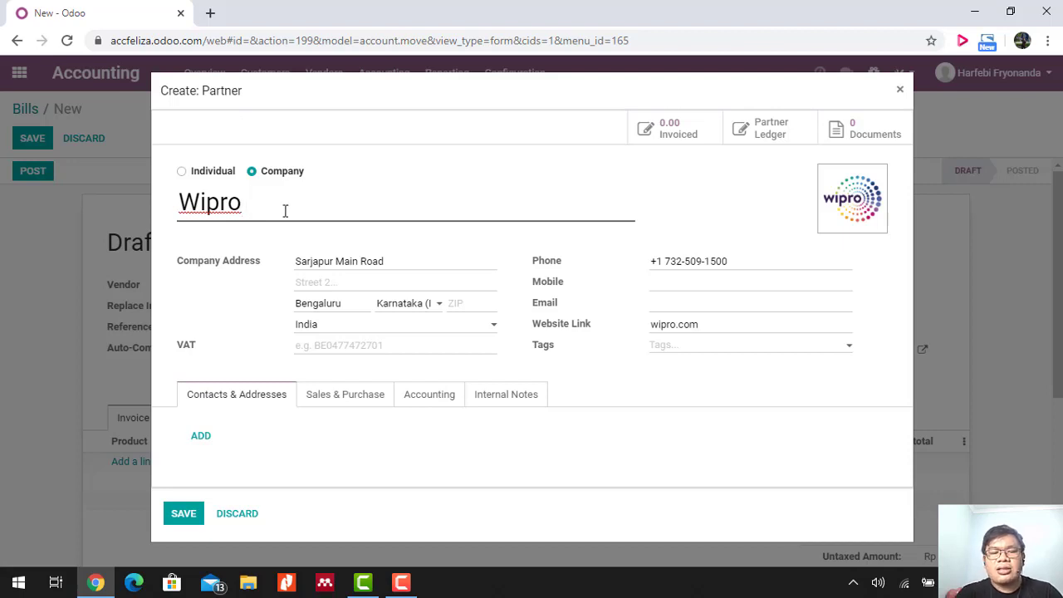
pyautogui.write('U')
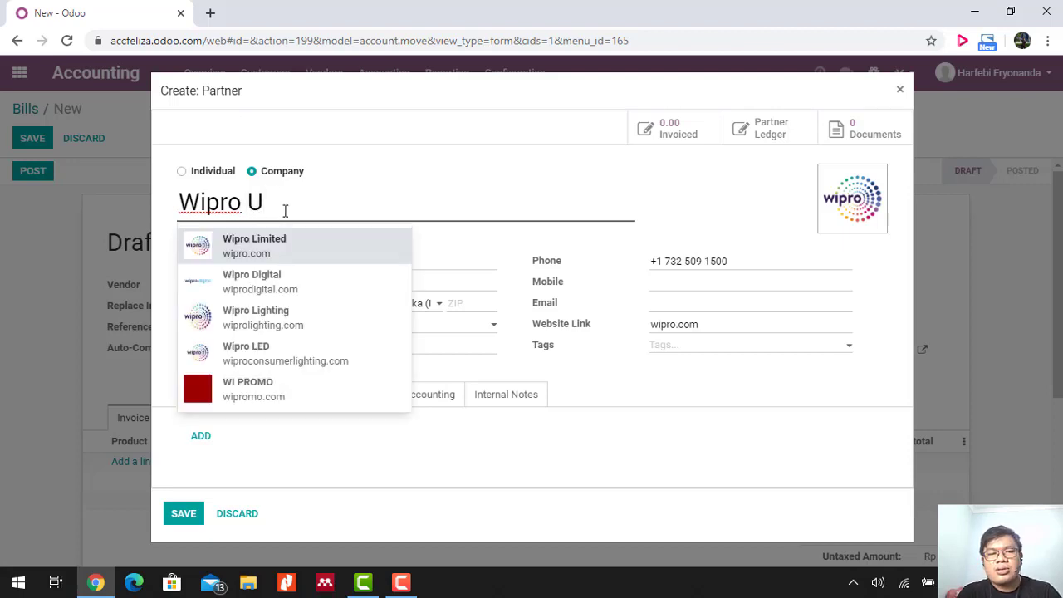
pyautogui.write('nza Indo')
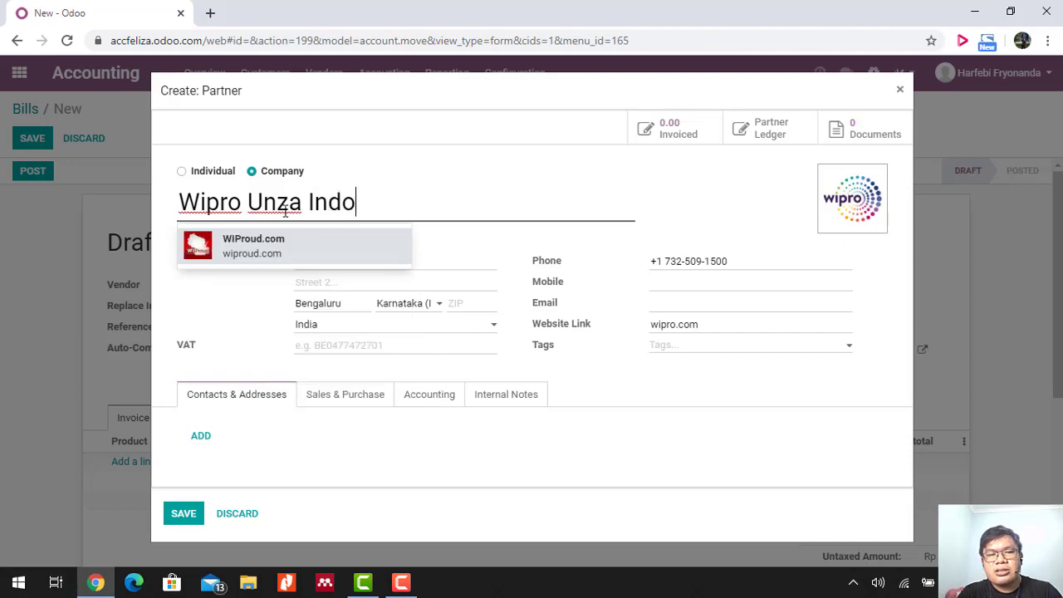
pyautogui.write('nesia')
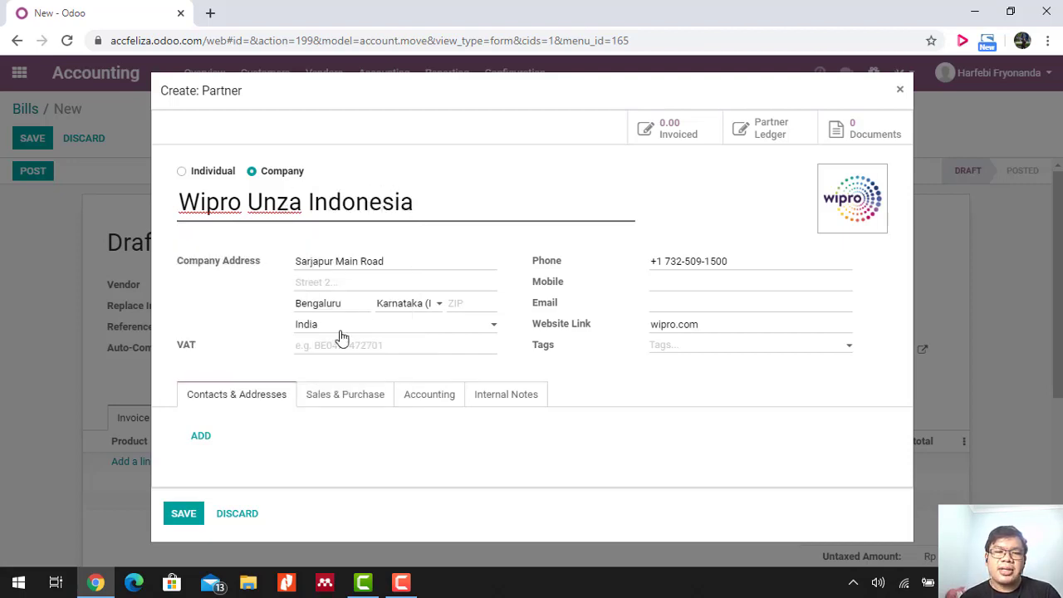
# Set the country in the new partner's company address to Indonesia.
pyautogui.click(431, 331)
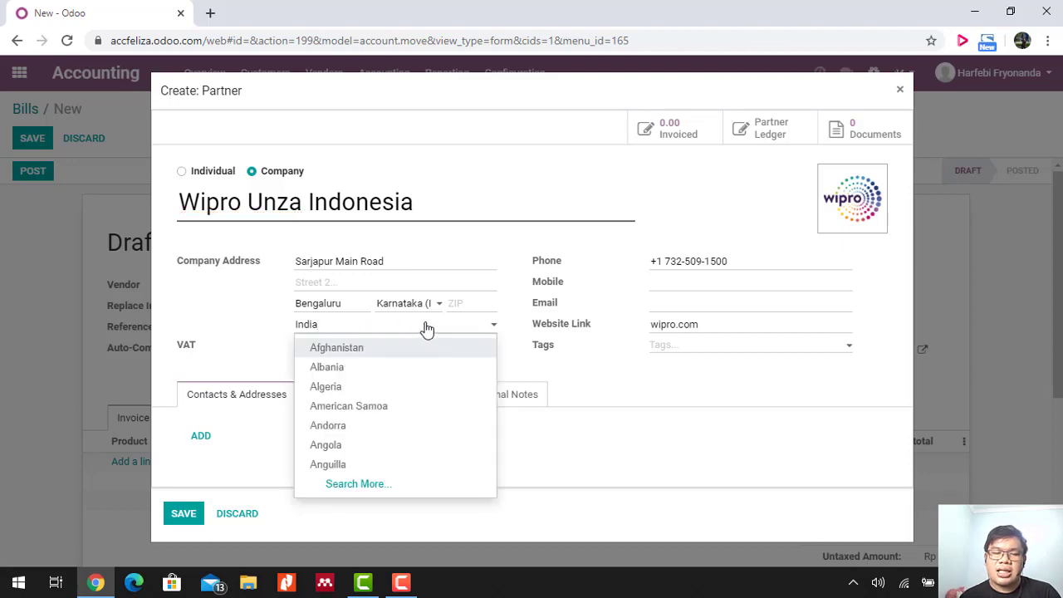
pyautogui.press('BackSpace')
pyautogui.press('BackSpace')
pyautogui.press('BackSpace')
pyautogui.press('BackSpace')
pyautogui.write('In')
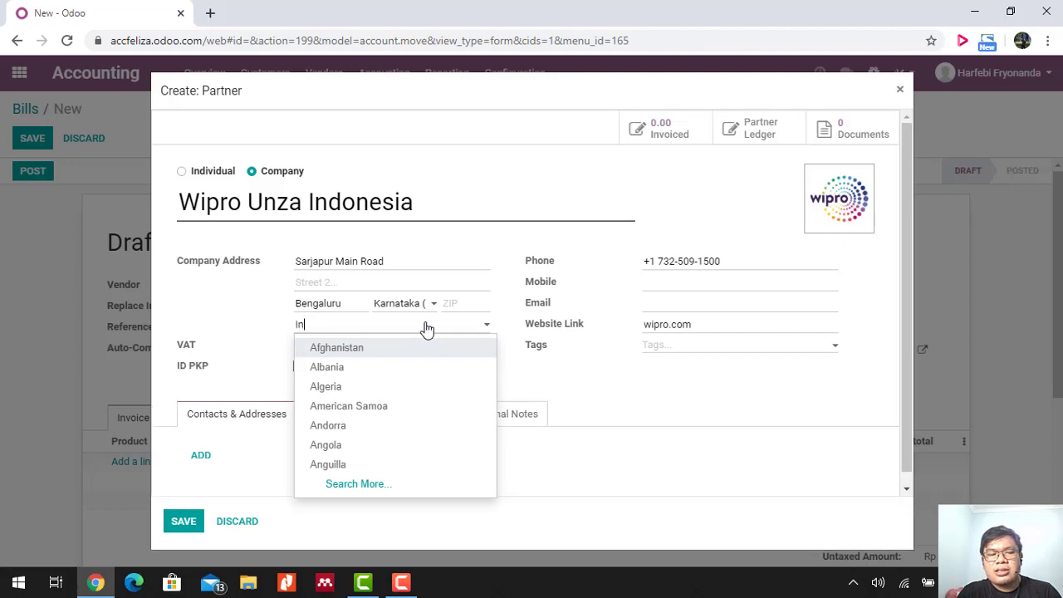
pyautogui.write('done')
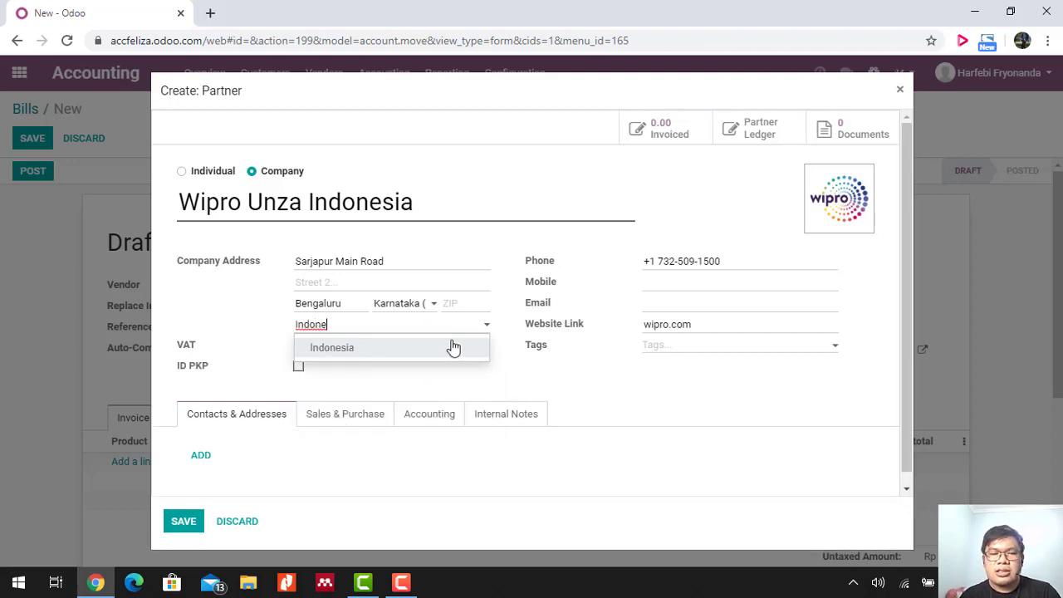
pyautogui.click(451, 352)
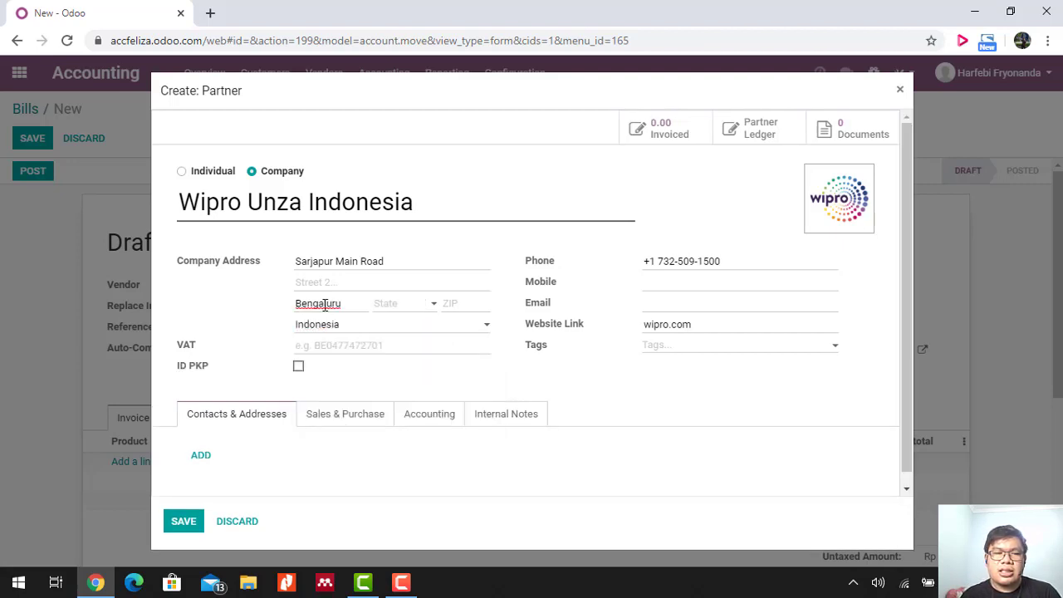
# Set the city to Padang and the state to Sumatra Barat (ID) in the new partner's company address.
pyautogui.moveTo(349, 307); pyautogui.dragTo(268, 308)
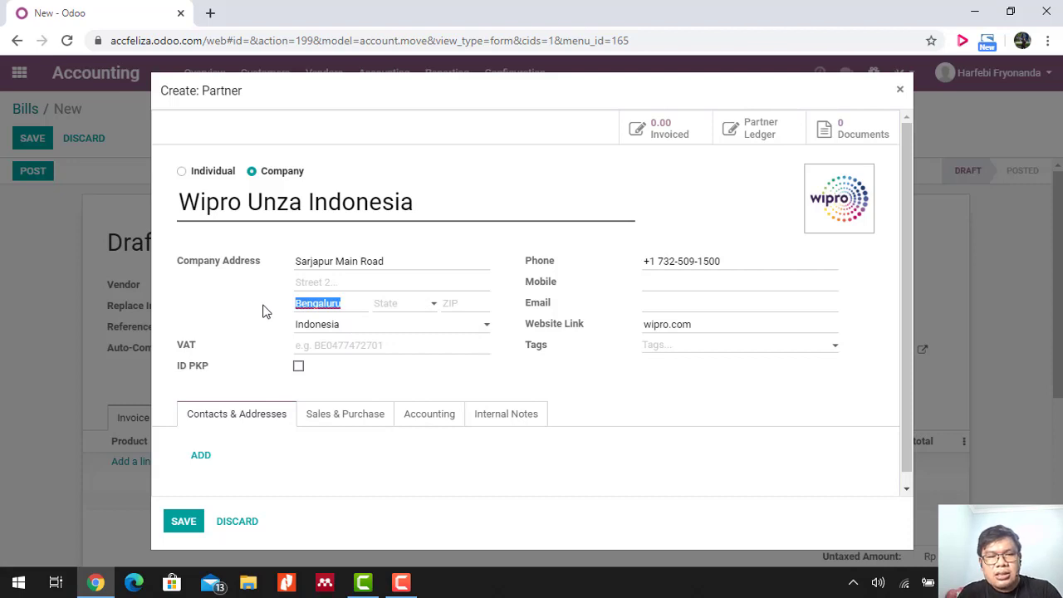
pyautogui.write('Pa')
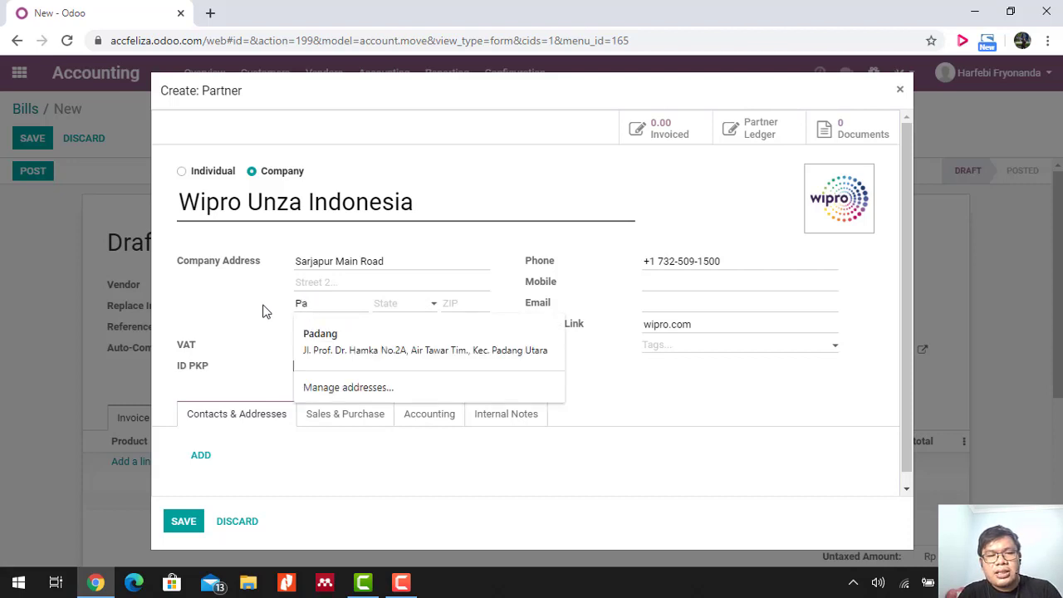
pyautogui.write('dan')
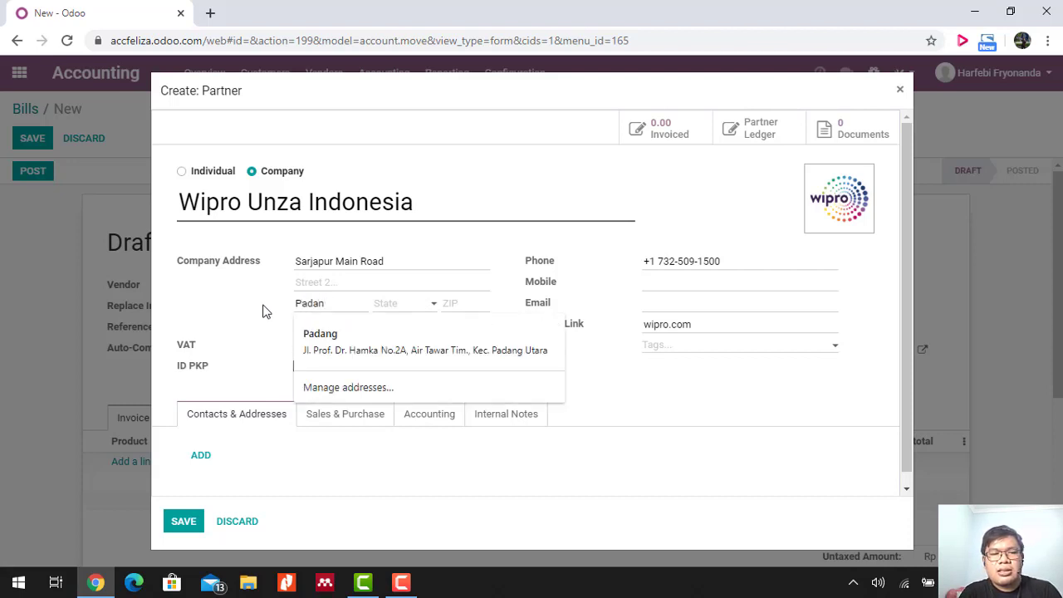
pyautogui.press('BackSpace')
pyautogui.press('BackSpace')
pyautogui.press('BackSpace')
pyautogui.press('BackSpace')
pyautogui.press('BackSpace')
pyautogui.write('Padan')
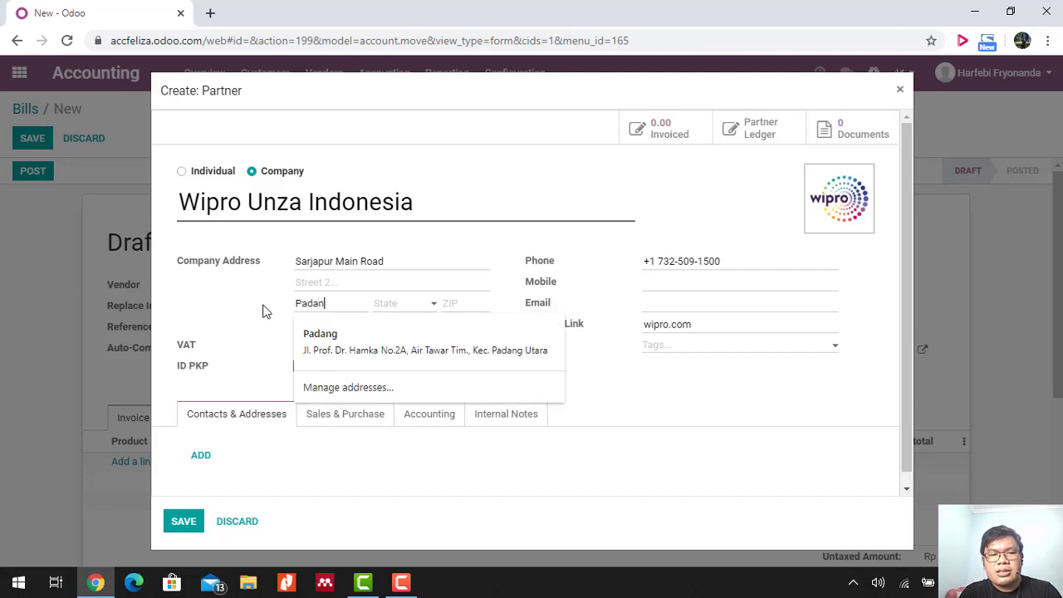
pyautogui.press('Tab')
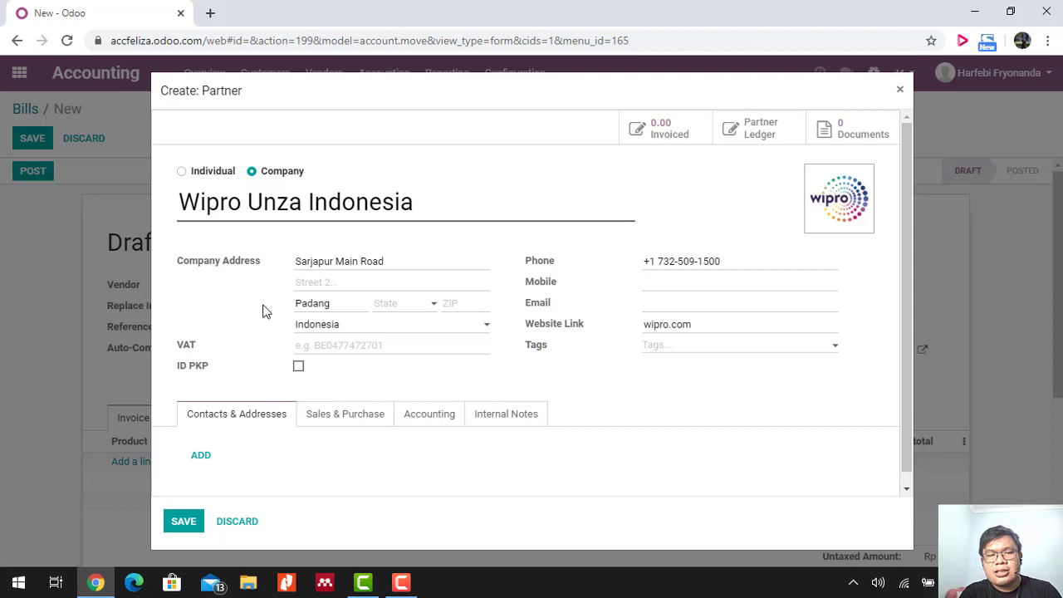
pyautogui.write('Suma')
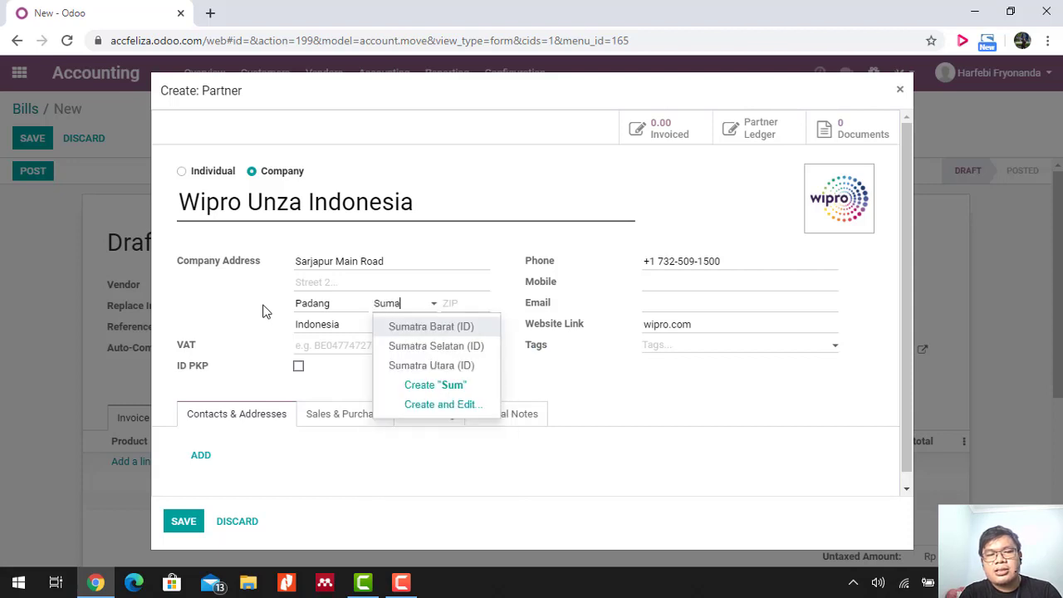
pyautogui.click(419, 329)
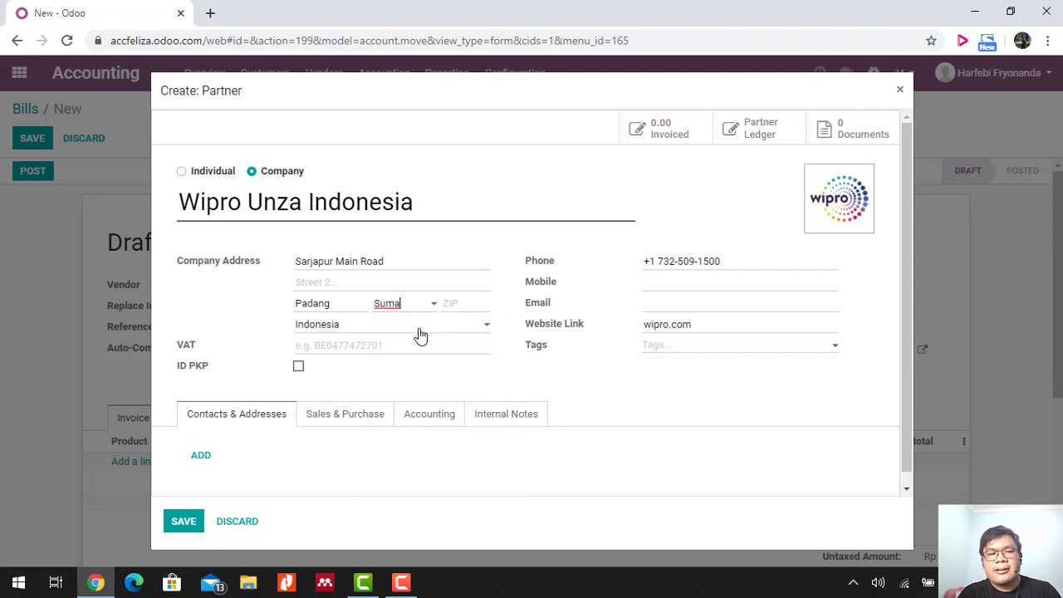
# Clear the street line from the new partner's company address and save the partner as the bill's vendor.
pyautogui.tripleClick(395, 260)
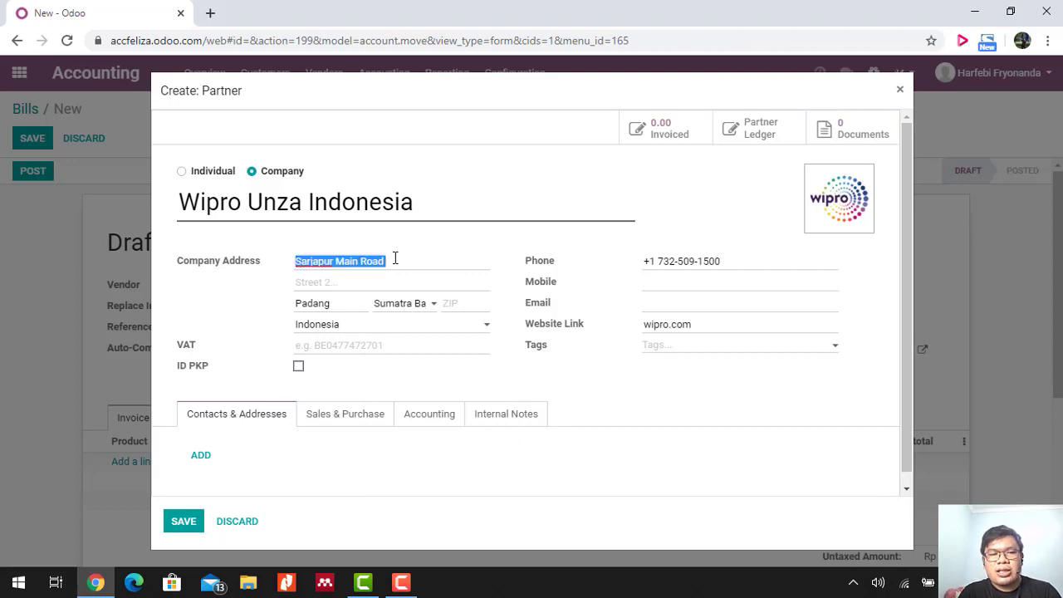
pyautogui.press('BackSpace')
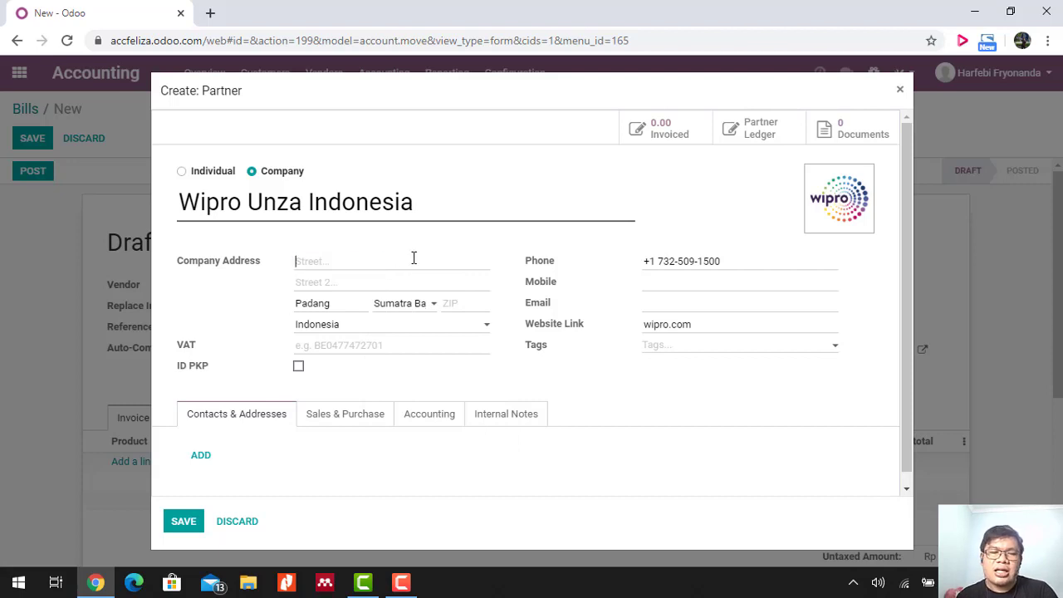
pyautogui.moveTo(738, 264); pyautogui.dragTo(627, 266)
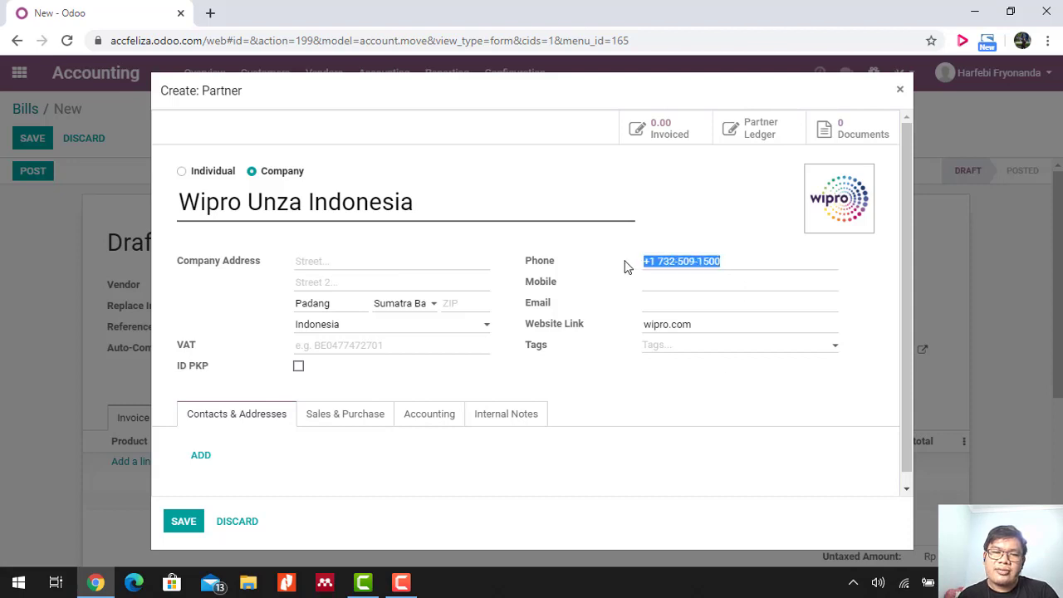
pyautogui.click(633, 413)
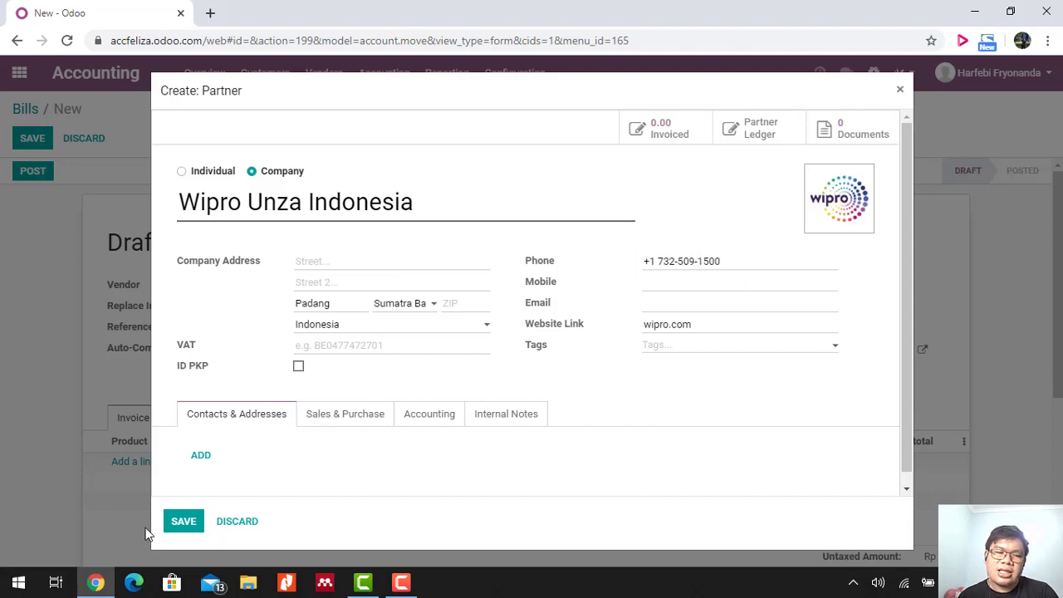
pyautogui.click(184, 523)
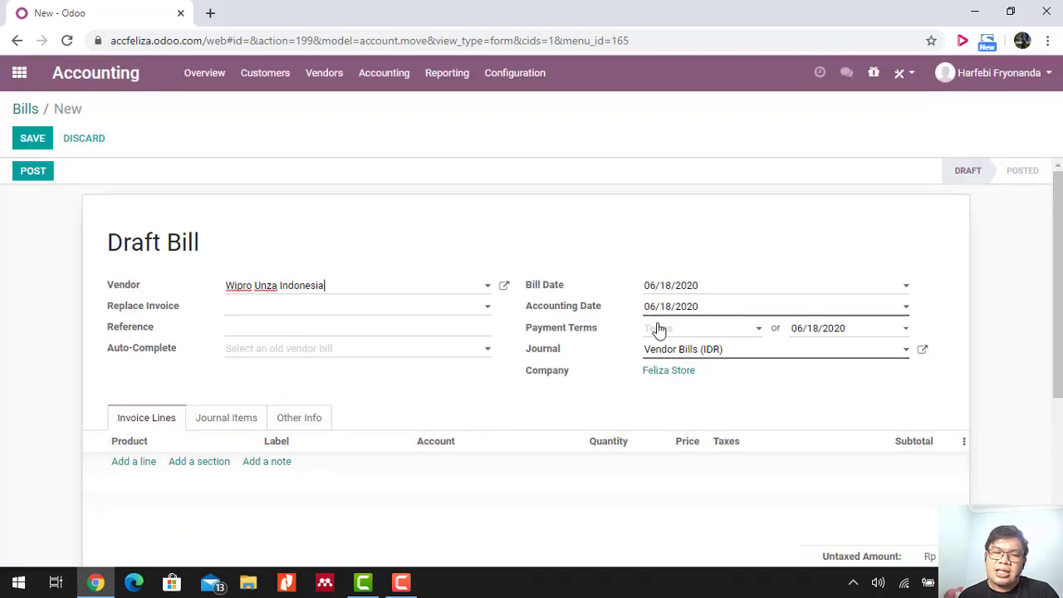
pyautogui.click(262, 311)
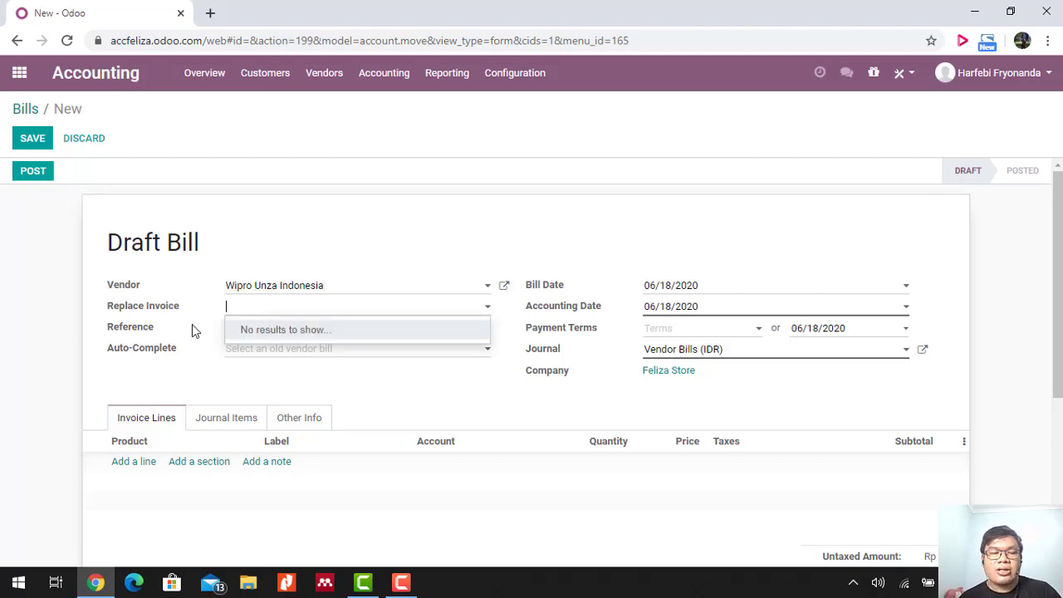
pyautogui.click(129, 360)
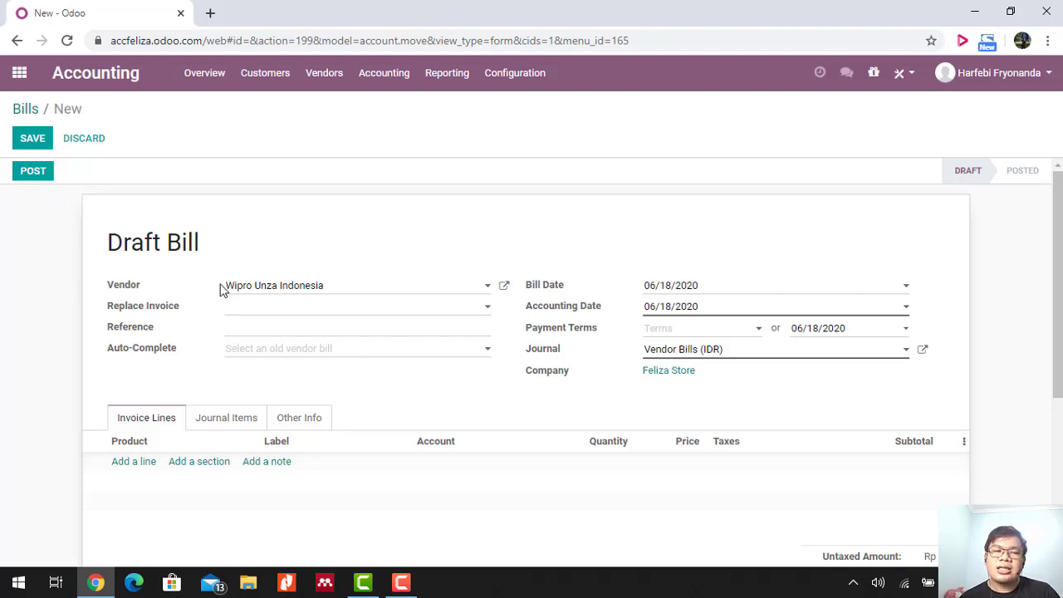
# Set the bill date to 06/18/2020 and the payment terms to Immediate Payment.
pyautogui.click(826, 291)
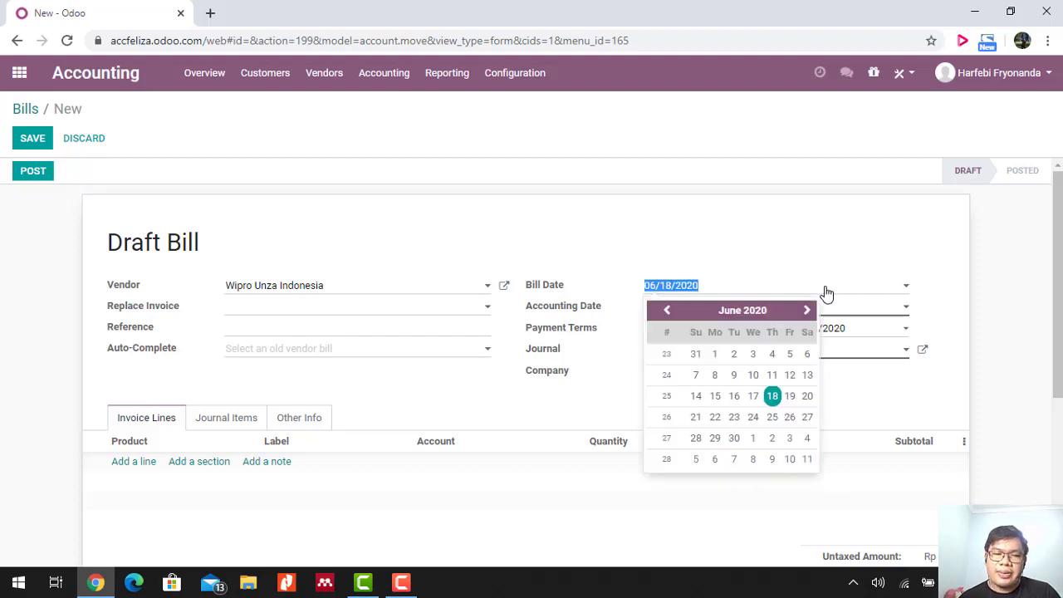
pyautogui.click(772, 396)
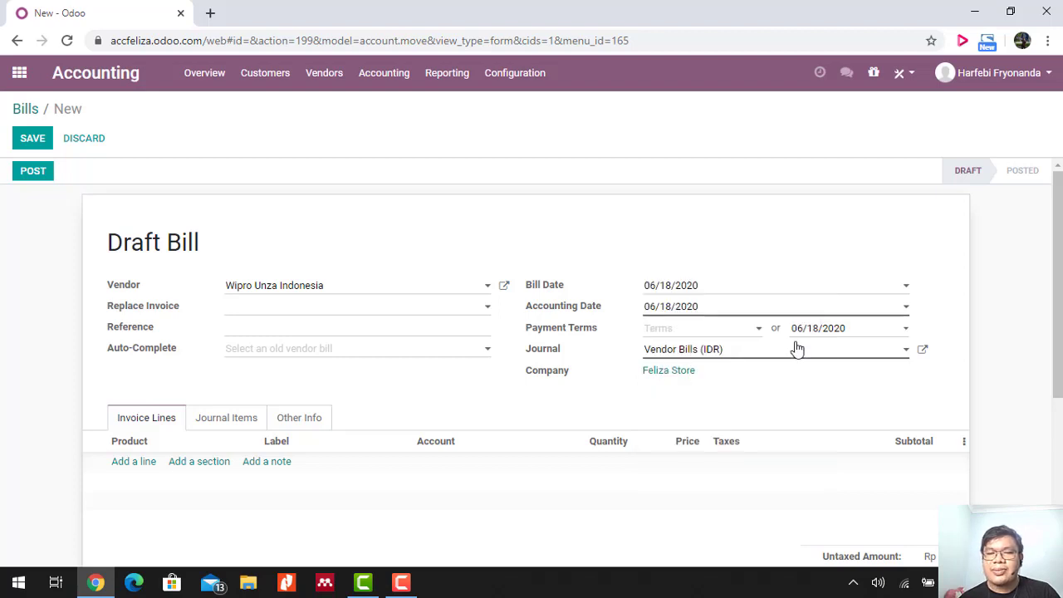
pyautogui.click(822, 307)
pyautogui.press('Tab')
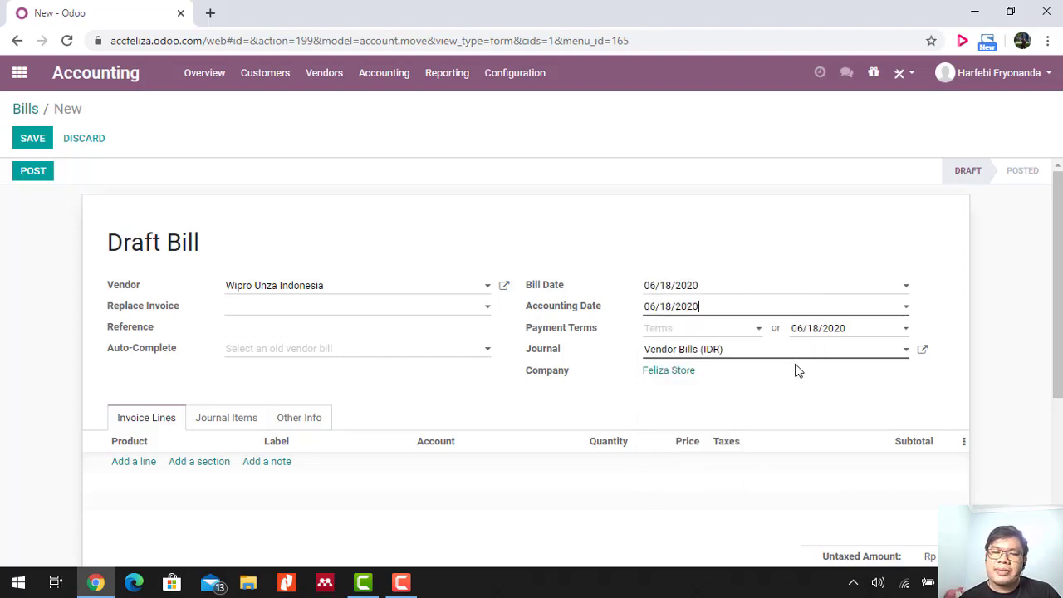
pyautogui.click(752, 334)
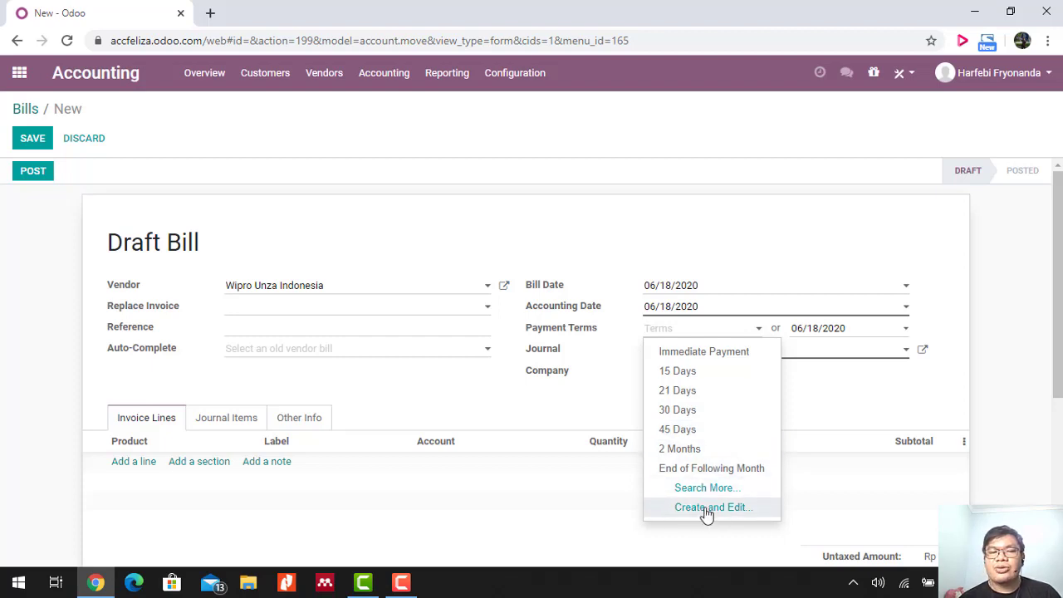
pyautogui.click(748, 357)
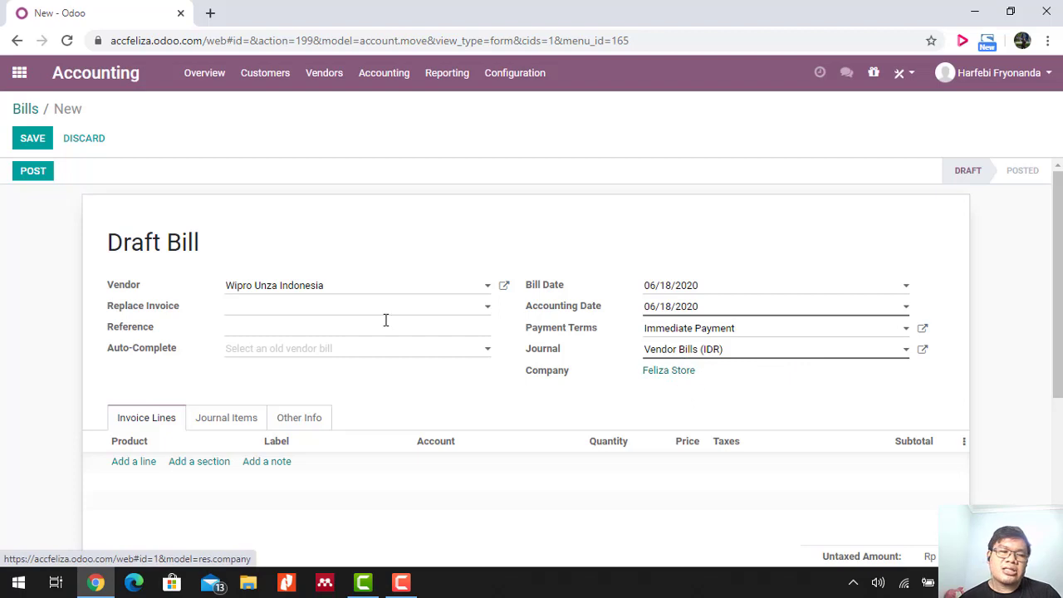
# Add an invoice line to the bill and create the new product Hand Sanitizer Doremi on it.
pyautogui.scroll(-2, 387, 321)
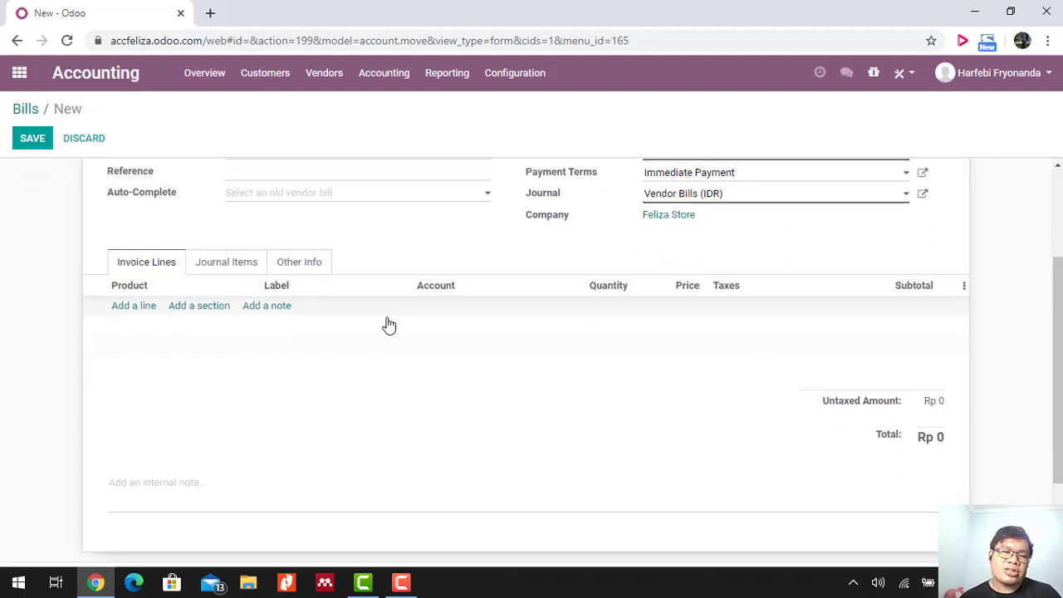
pyautogui.click(141, 294)
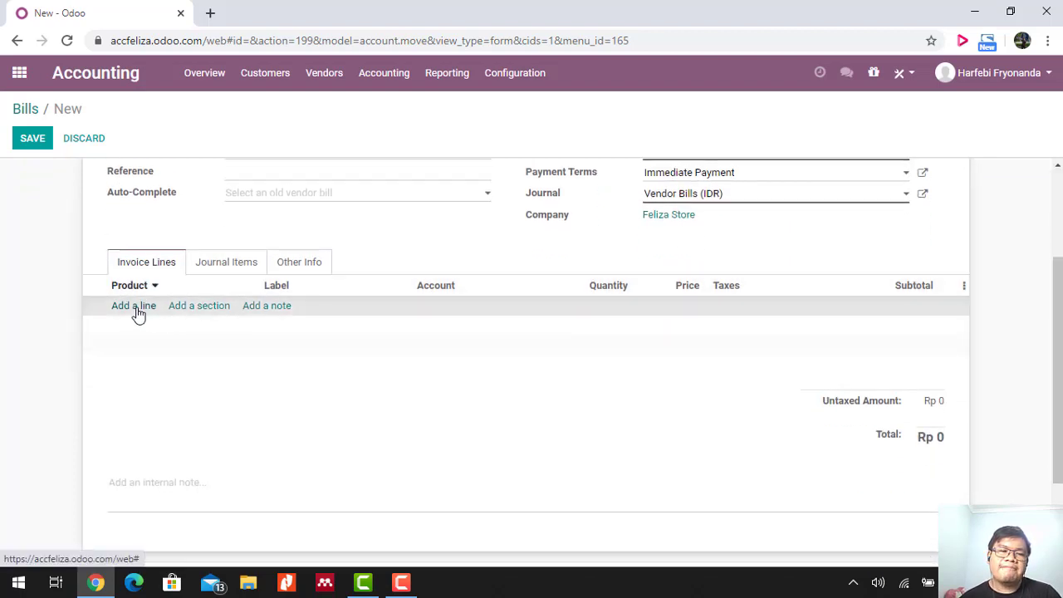
pyautogui.click(136, 307)
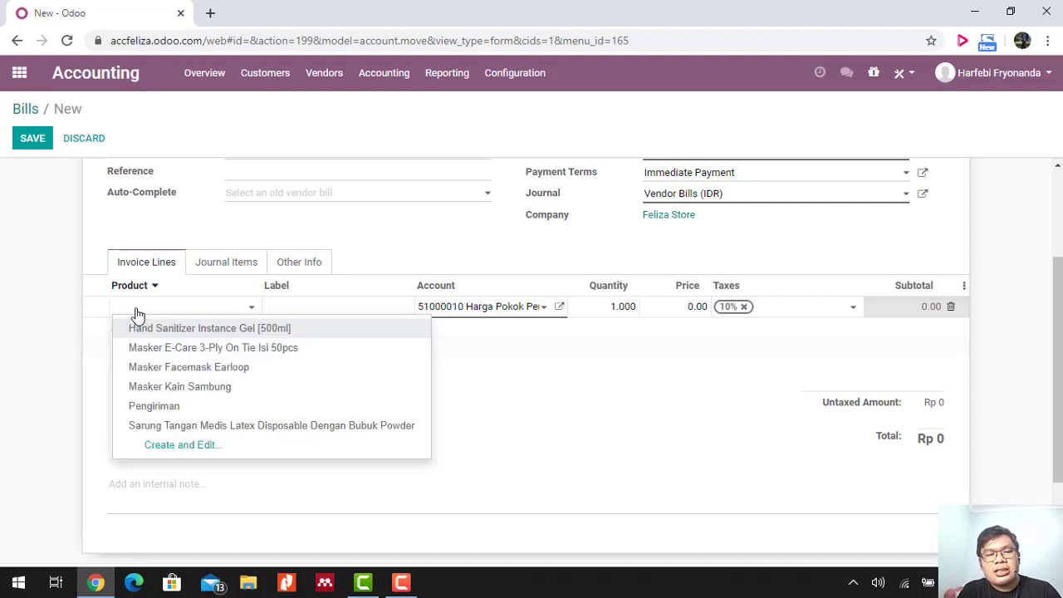
pyautogui.write('Hand')
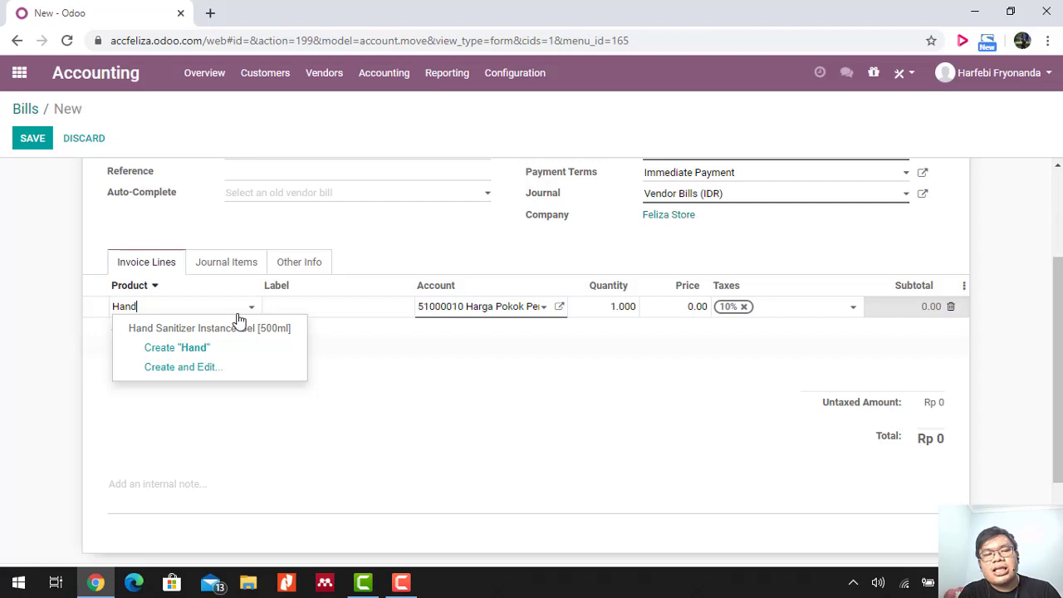
pyautogui.press('BackSpace')
pyautogui.press('BackSpace')
pyautogui.press('BackSpace')
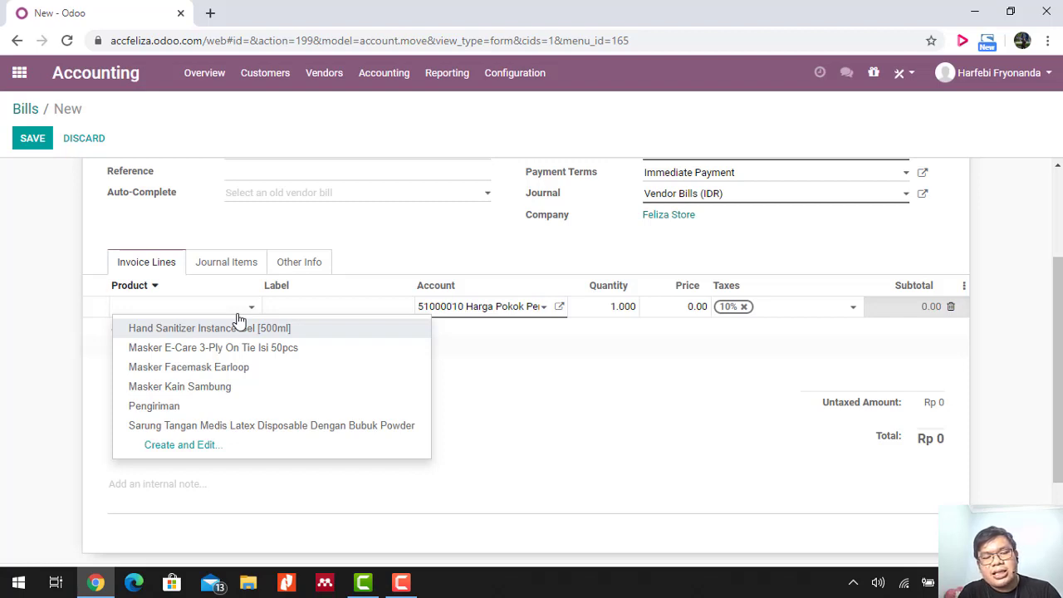
pyautogui.write('Hand ')
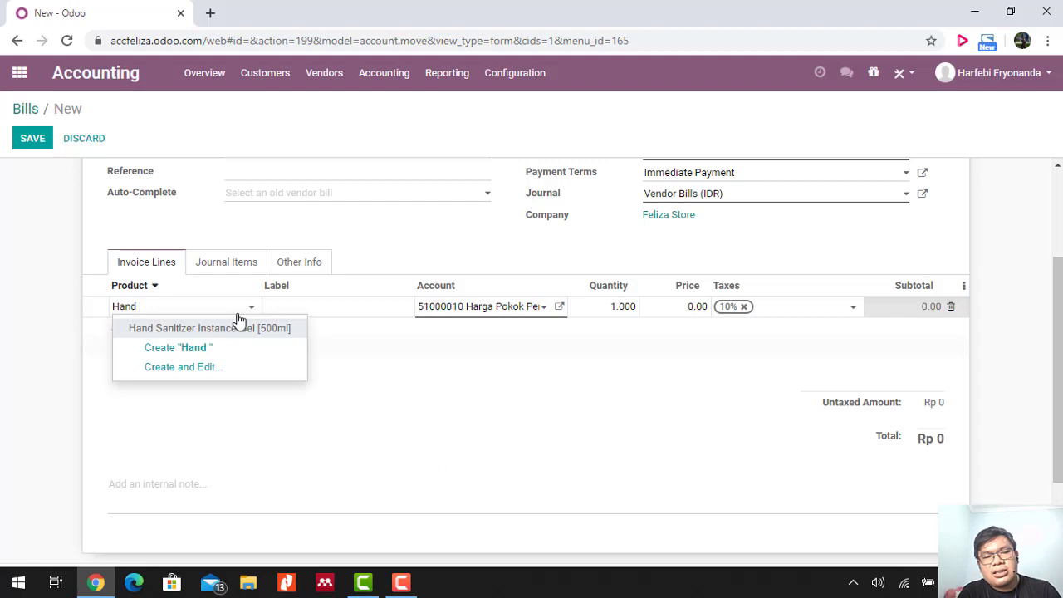
pyautogui.write('Sanitize')
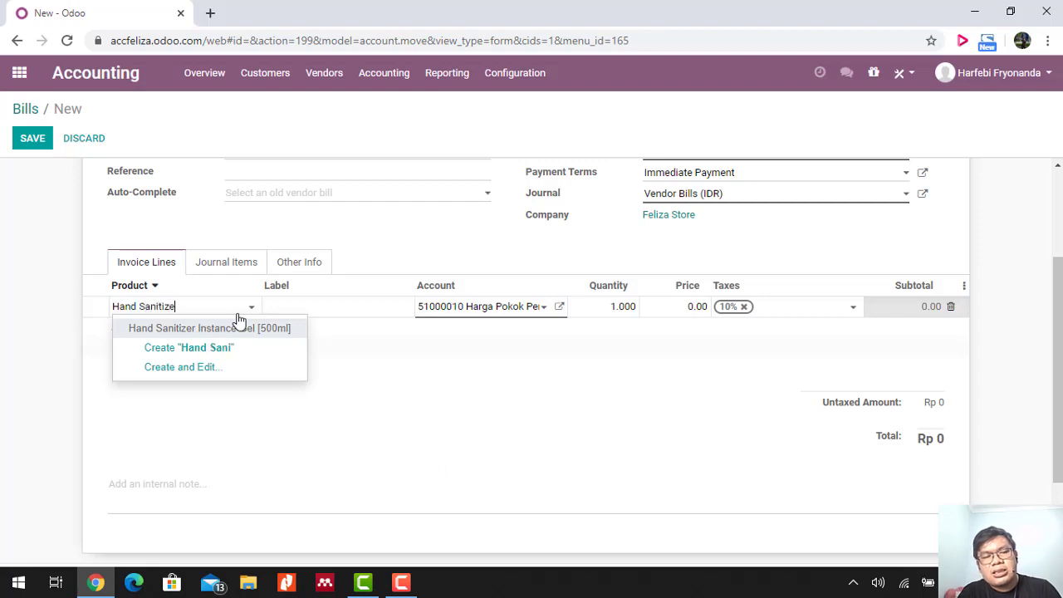
pyautogui.write('r D')
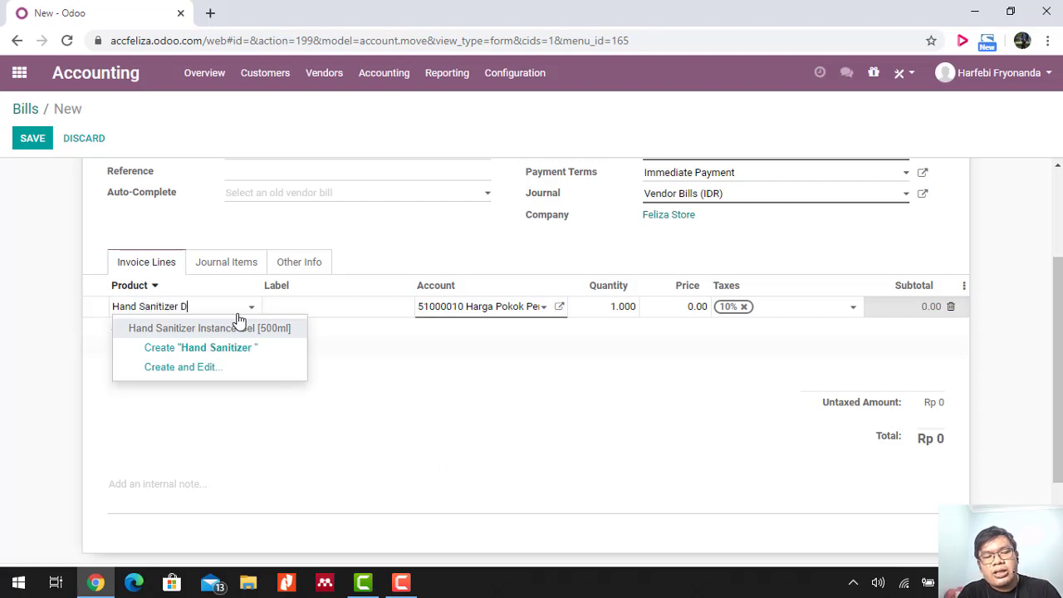
pyautogui.write('oremi')
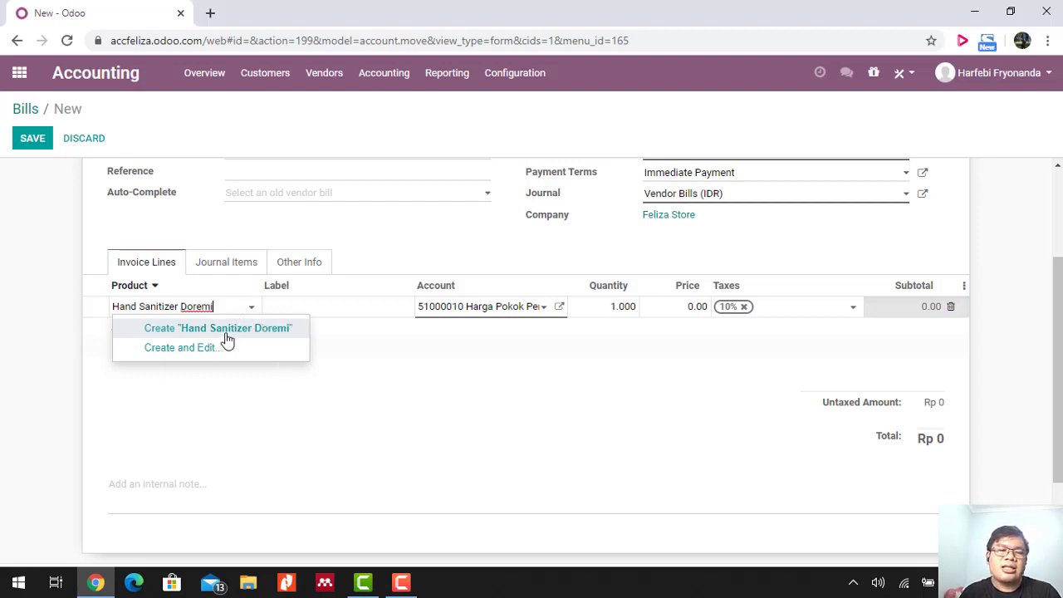
pyautogui.click(226, 336)
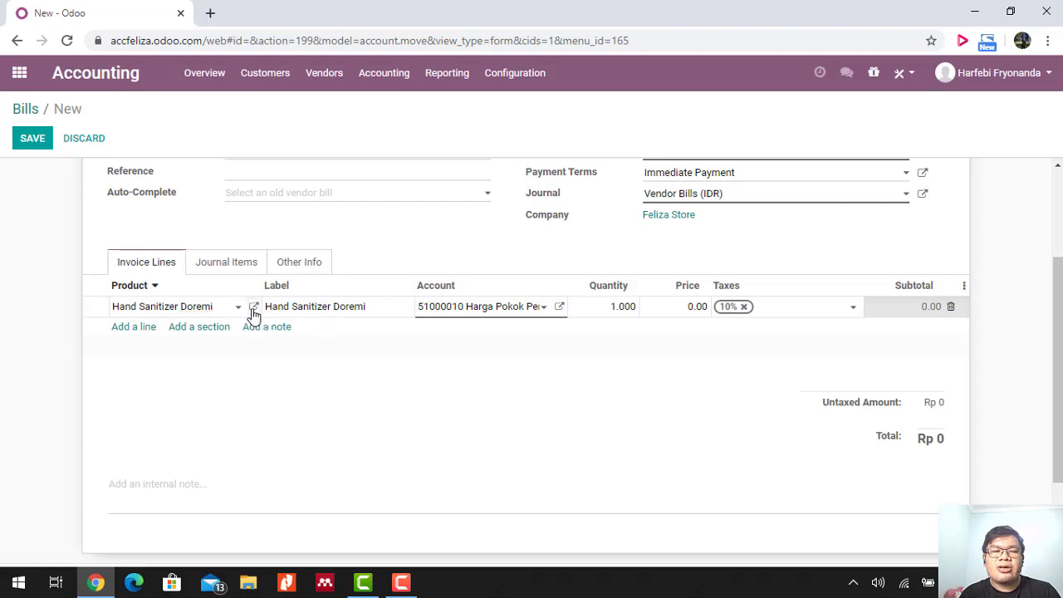
# Open the Hand Sanitizer Doremi product record, remove its 10% customer tax and set its public price to Rp 9500.
pyautogui.click(254, 307)
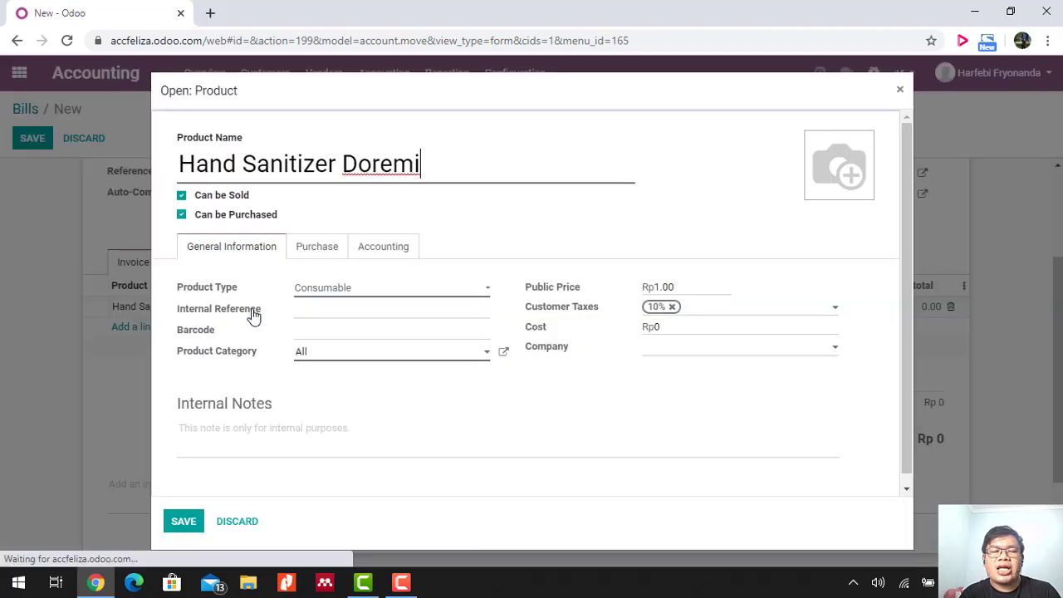
pyautogui.click(673, 308)
pyautogui.doubleClick(672, 283)
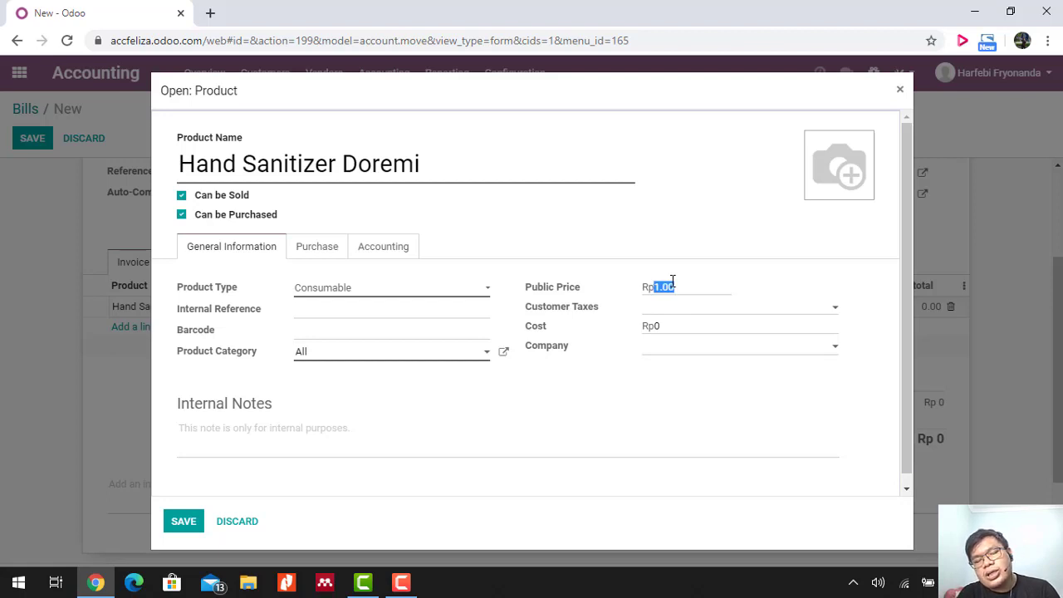
pyautogui.write('95')
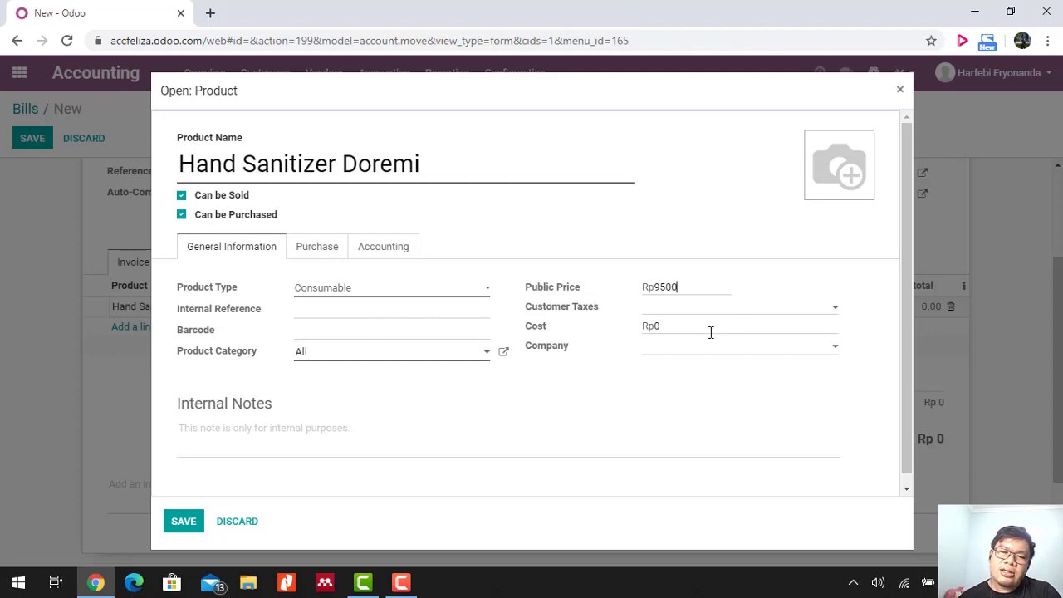
# Remove the vendor tax from Hand Sanitizer Doremi and review its income and expense account settings.
pyautogui.click(306, 259)
pyautogui.click(322, 317)
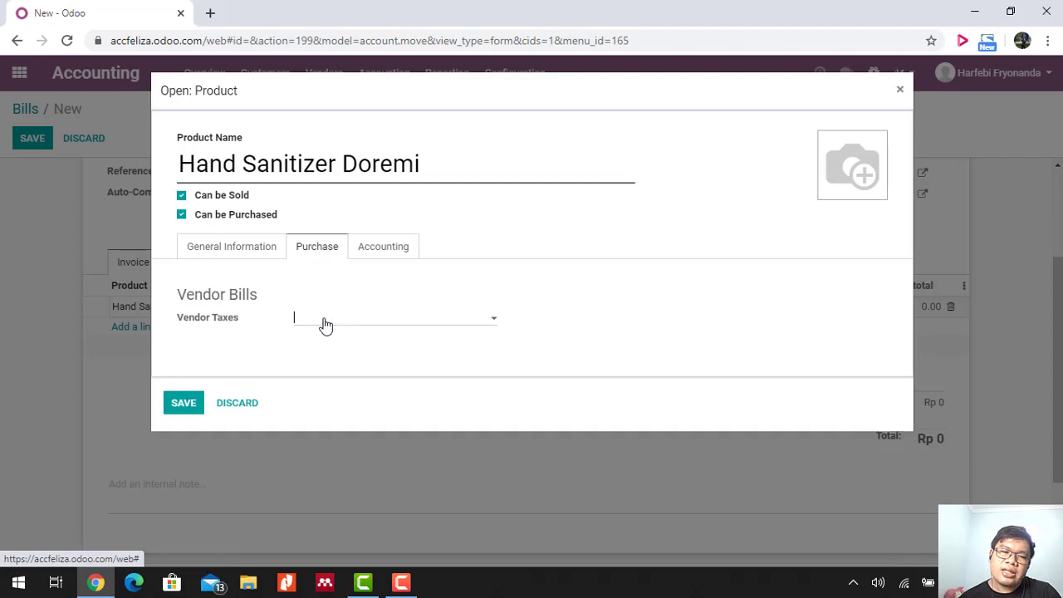
pyautogui.click(387, 250)
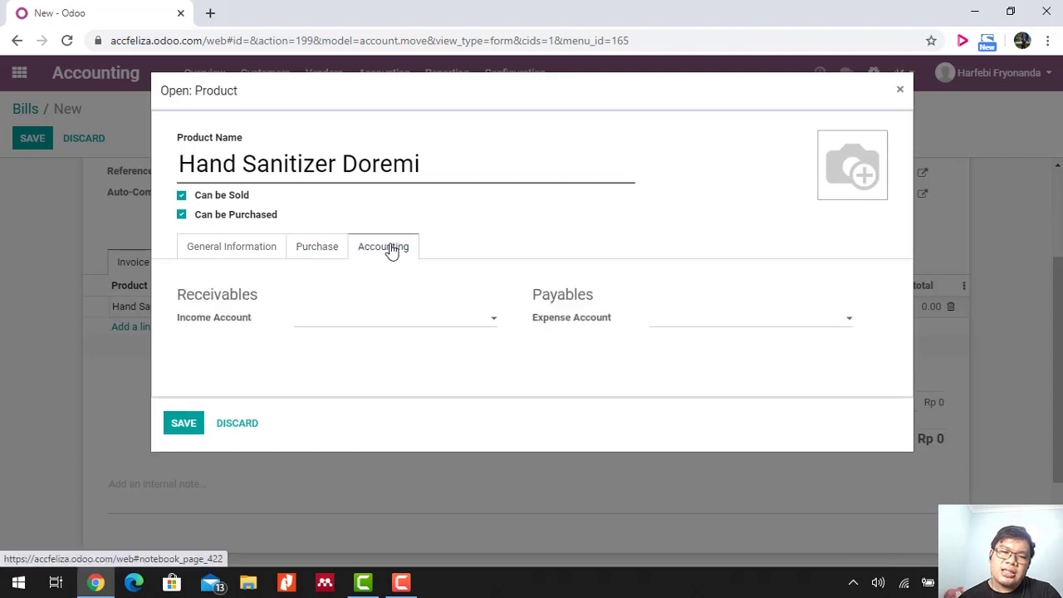
pyautogui.click(211, 254)
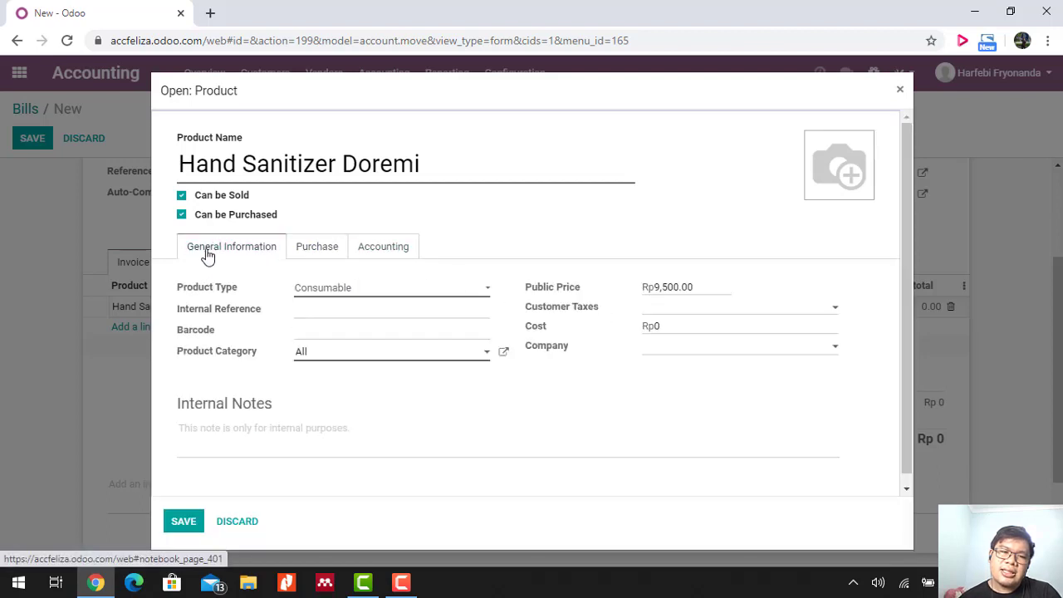
# Save the Hand Sanitizer Doremi product record and remove the 10% tax from its invoice line.
pyautogui.click(184, 520)
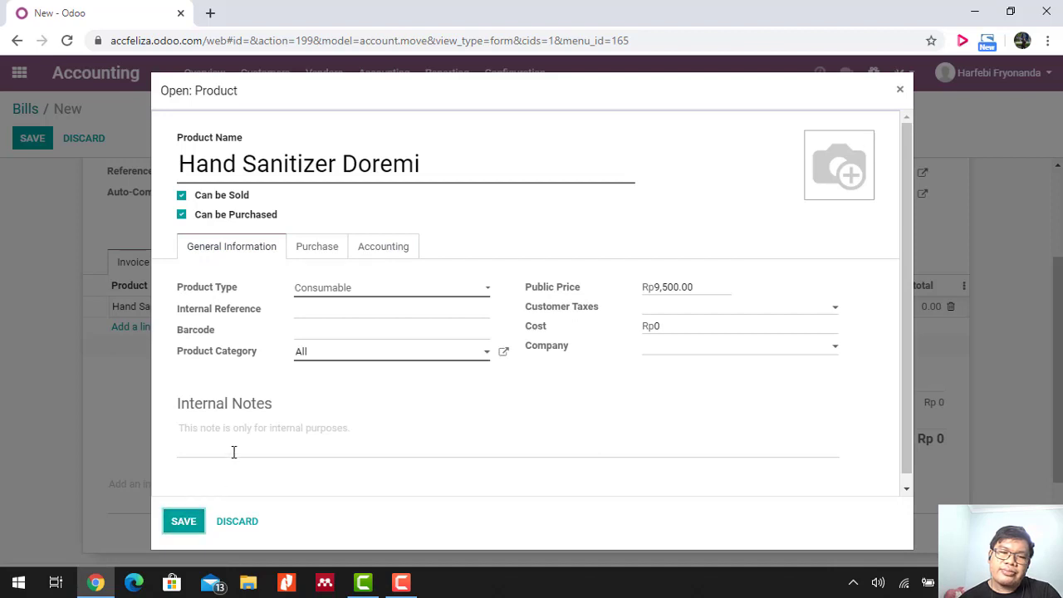
pyautogui.click(180, 520)
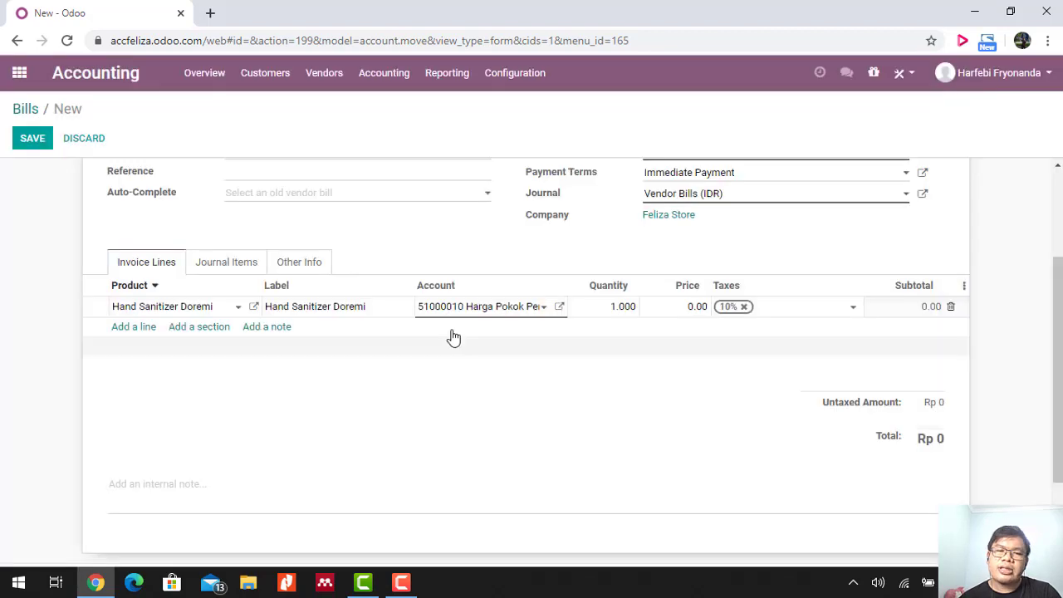
pyautogui.click(744, 308)
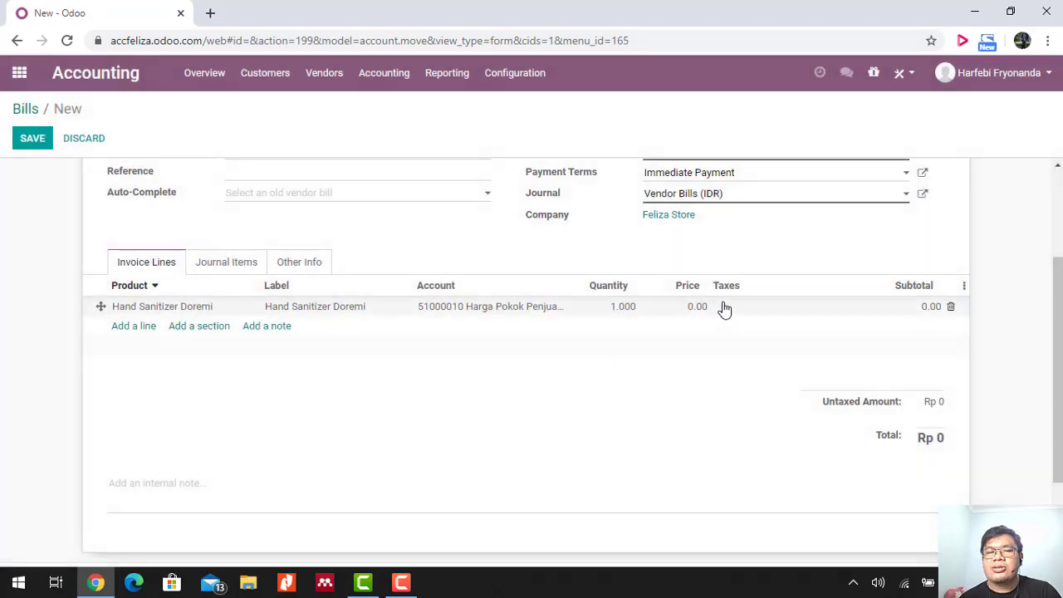
# Set the price of the Hand Sanitizer Doremi invoice line to 8300 and its quantity to 72.
pyautogui.click(687, 309)
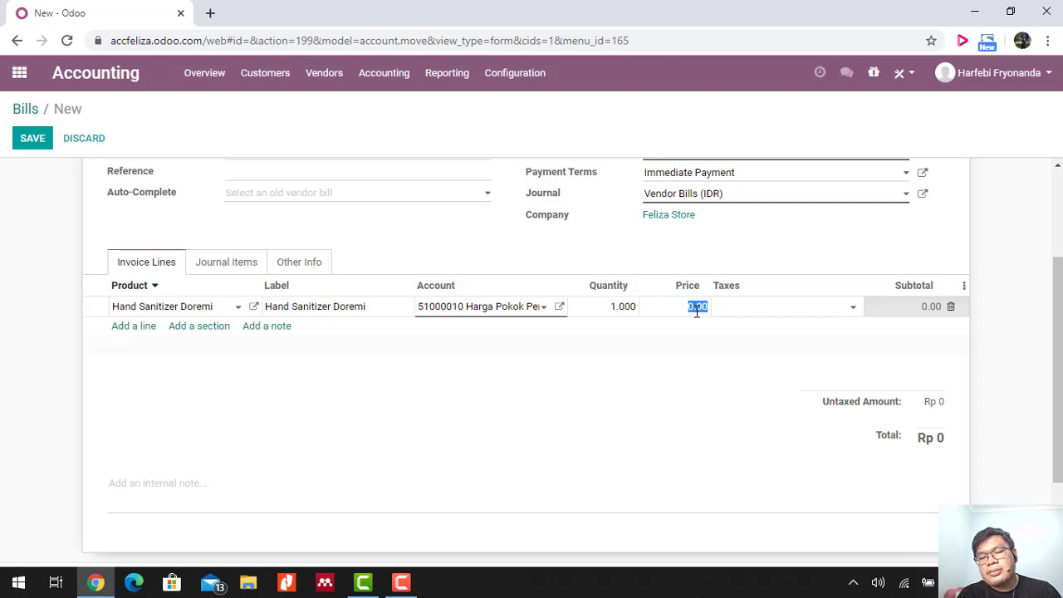
pyautogui.write('8300')
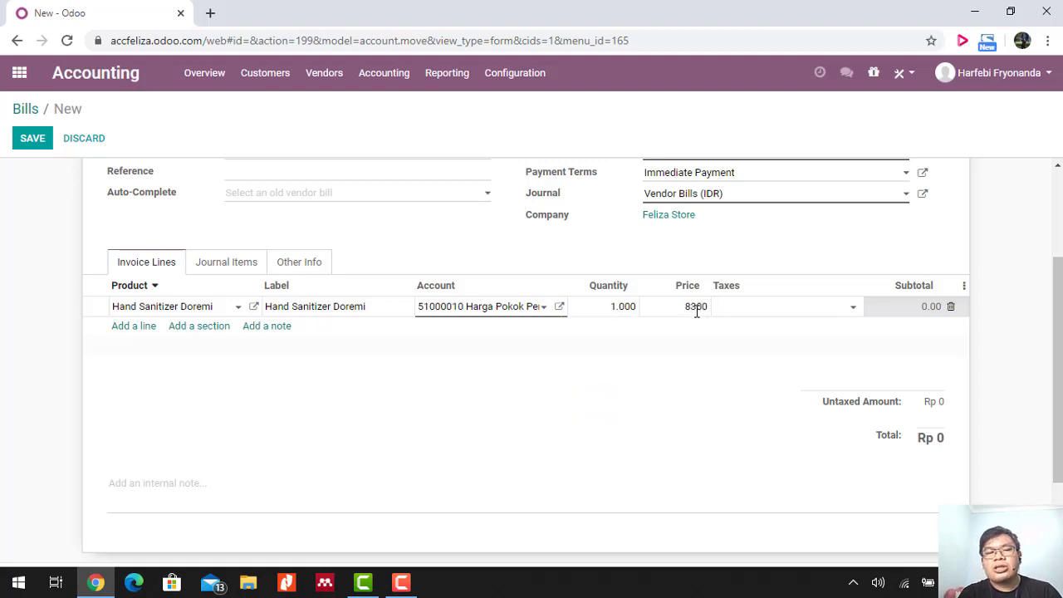
pyautogui.click(621, 307)
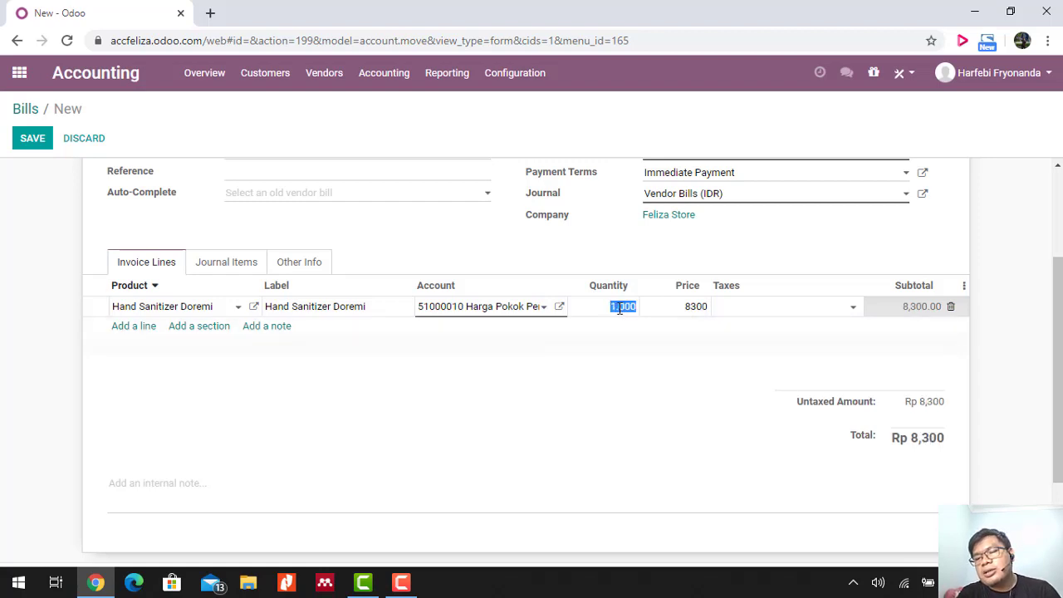
pyautogui.write('72')
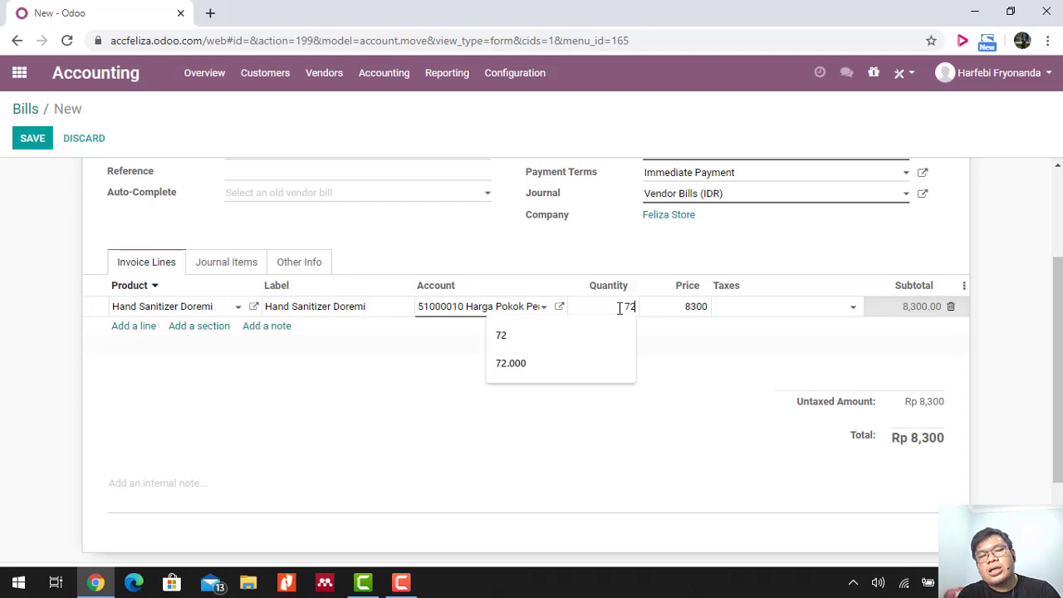
pyautogui.click(728, 361)
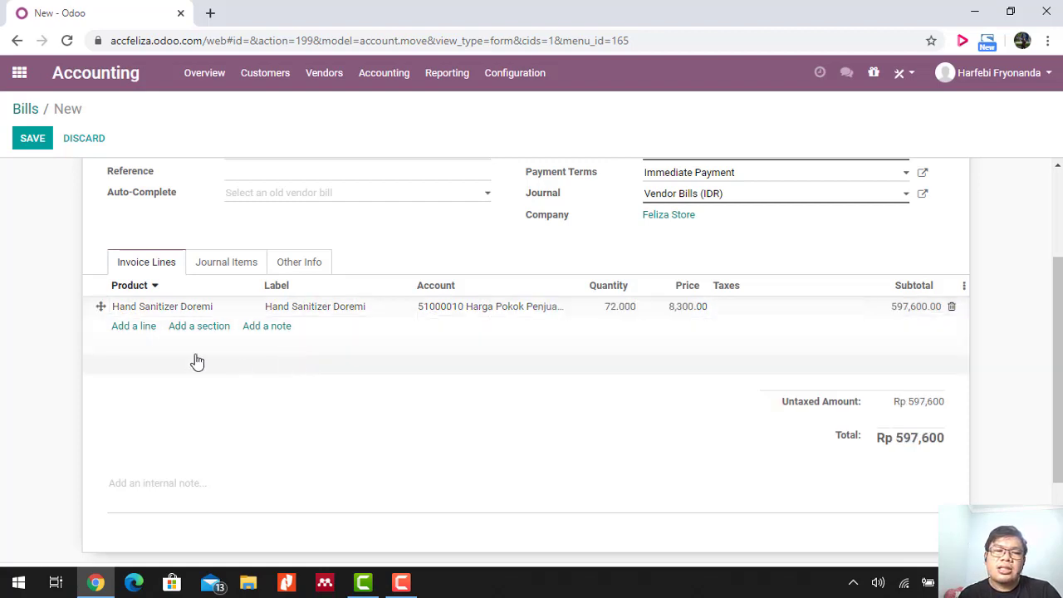
# Add a second invoice line with the newly created product Hand Soap Doremi and remove the line's 10% tax.
pyautogui.click(137, 327)
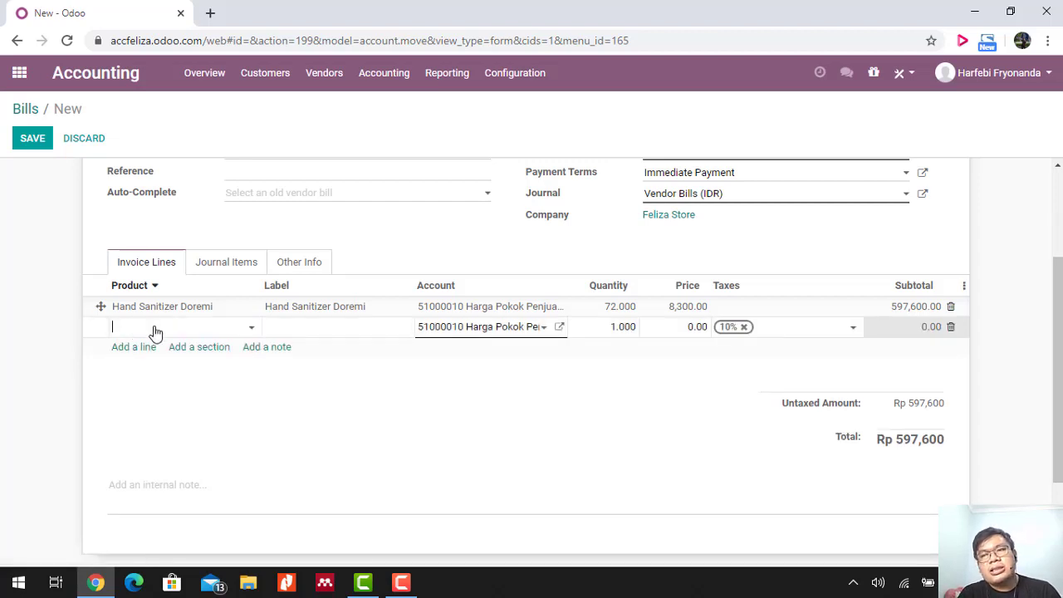
pyautogui.click(155, 332)
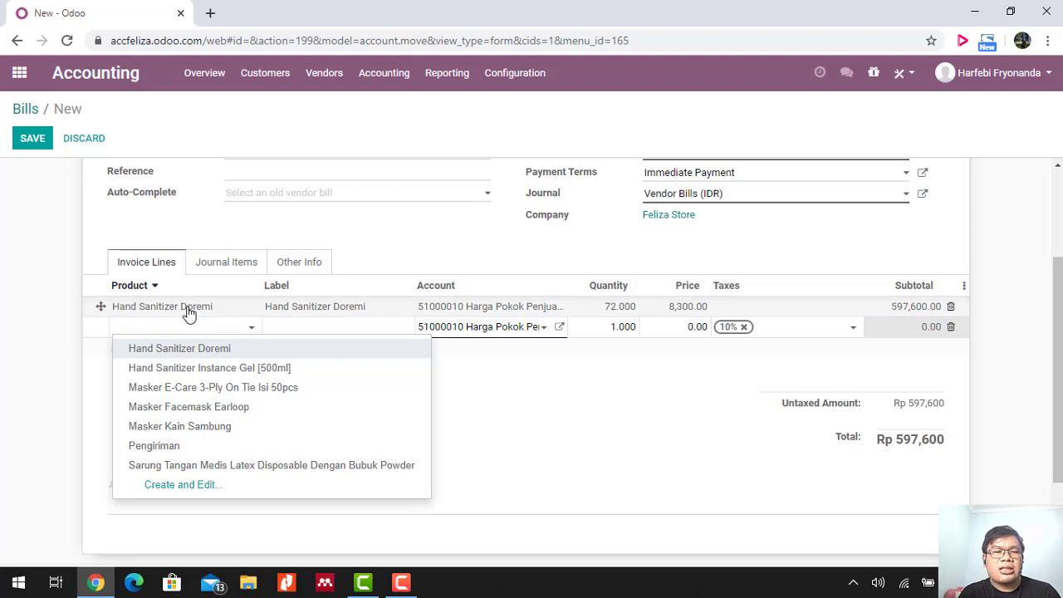
pyautogui.click(148, 335)
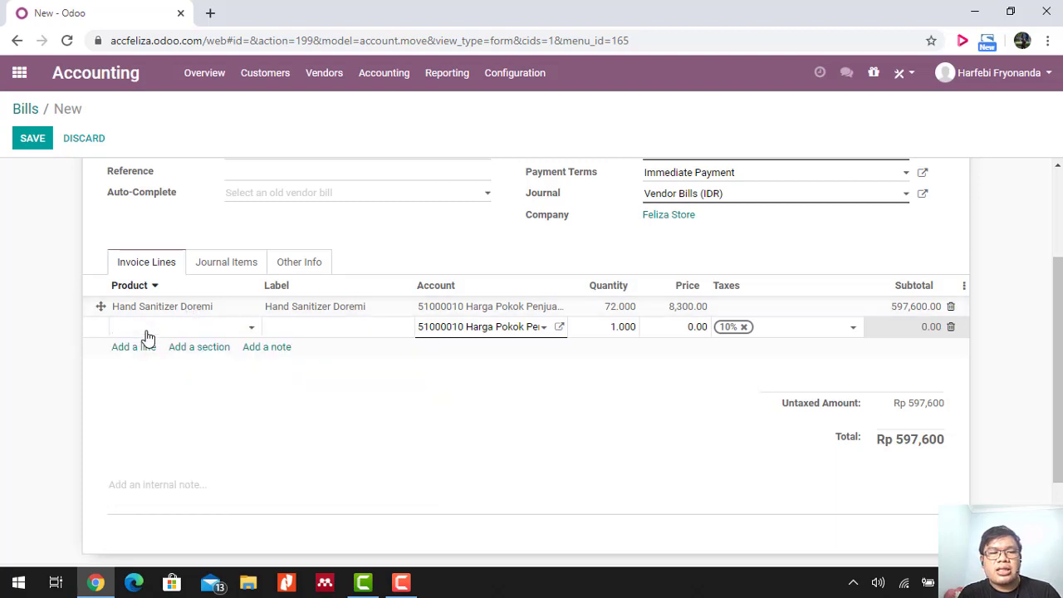
pyautogui.write('Hand')
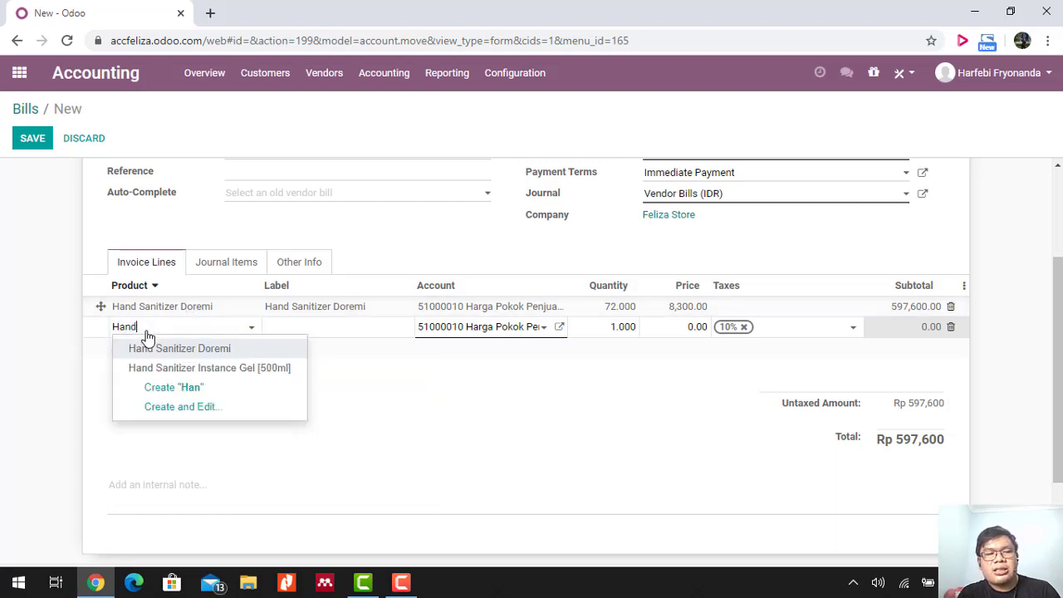
pyautogui.write(' Soap')
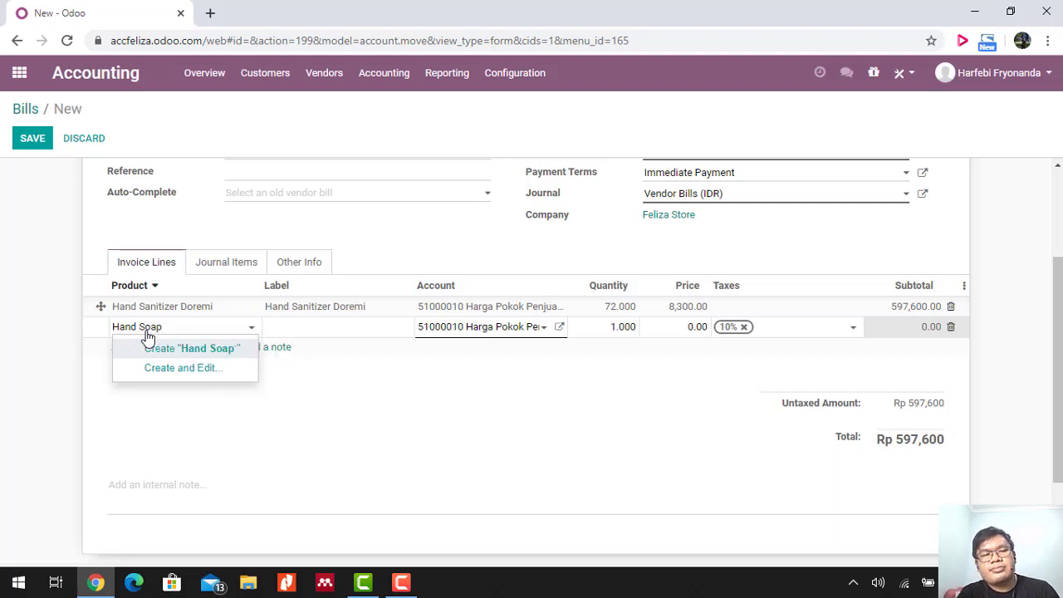
pyautogui.write(' Do')
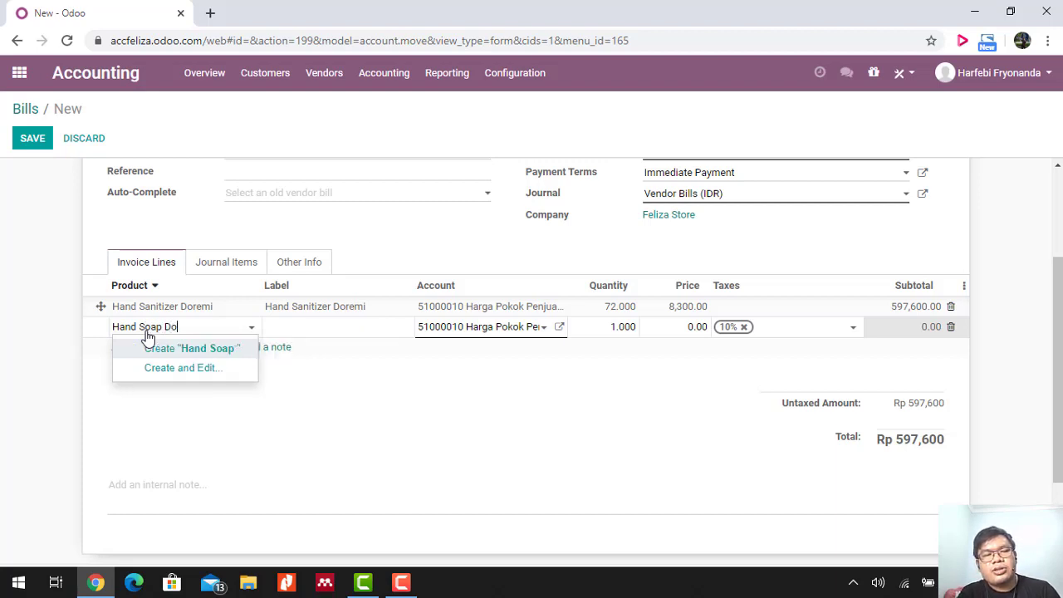
pyautogui.write('remi')
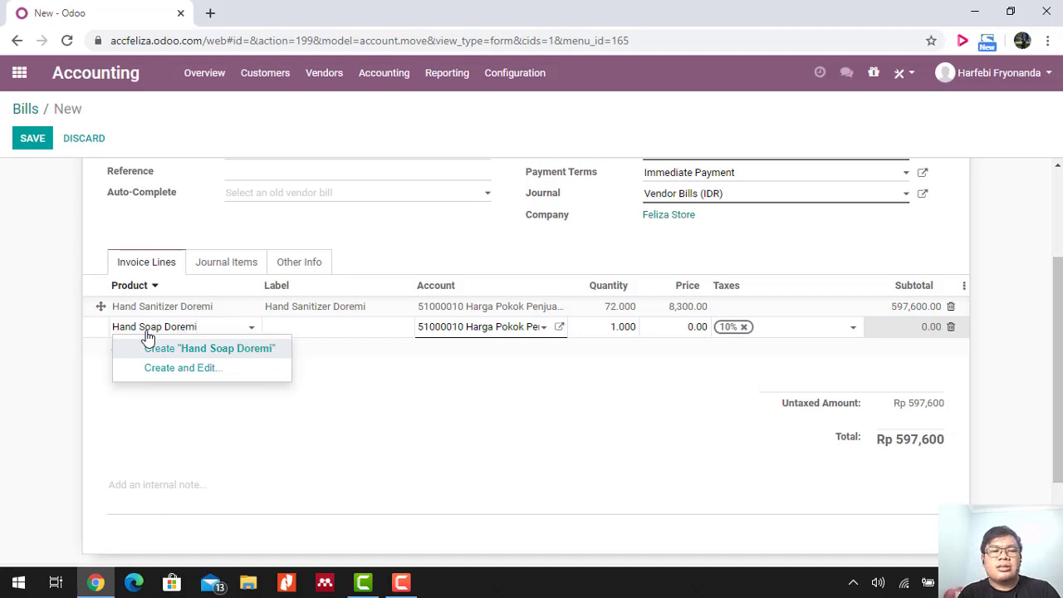
pyautogui.click(198, 349)
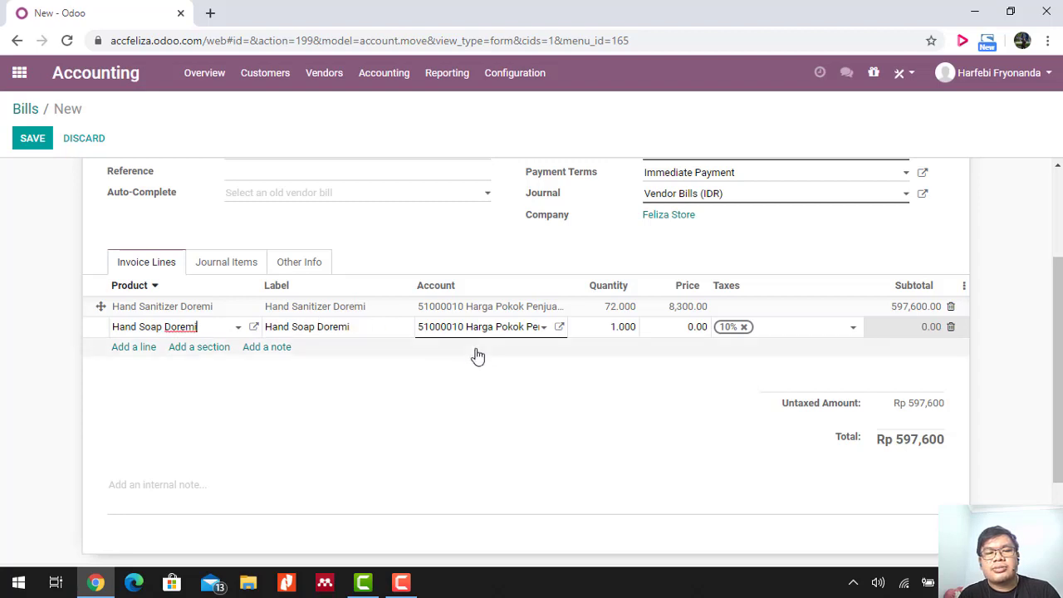
pyautogui.click(744, 327)
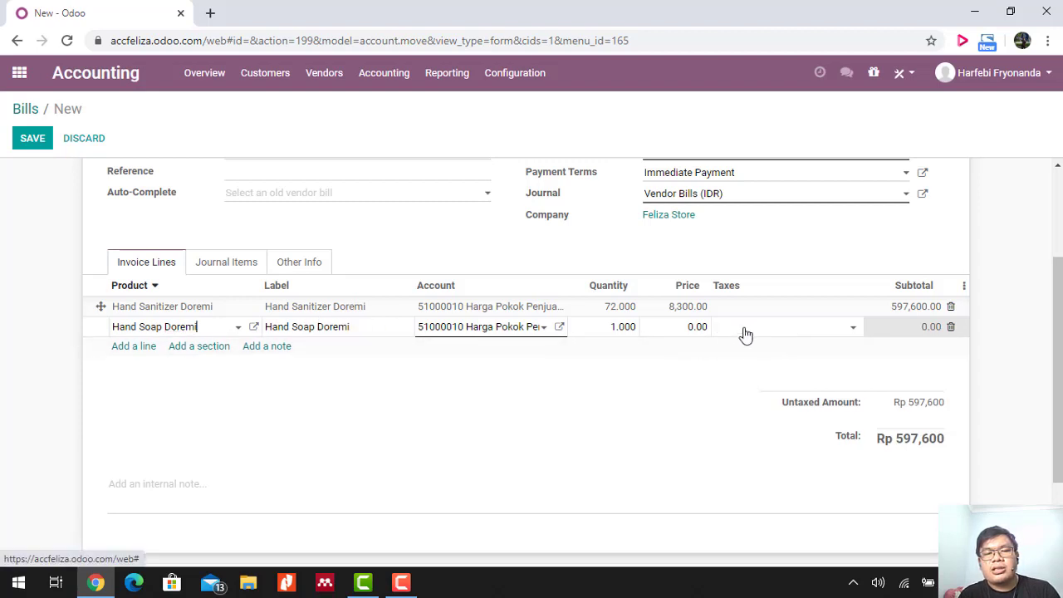
# Open the Hand Sanitizer Doremi product record from its invoice line, rename it Hand Sanitizer Doremi [50ml] and save it.
pyautogui.click(679, 307)
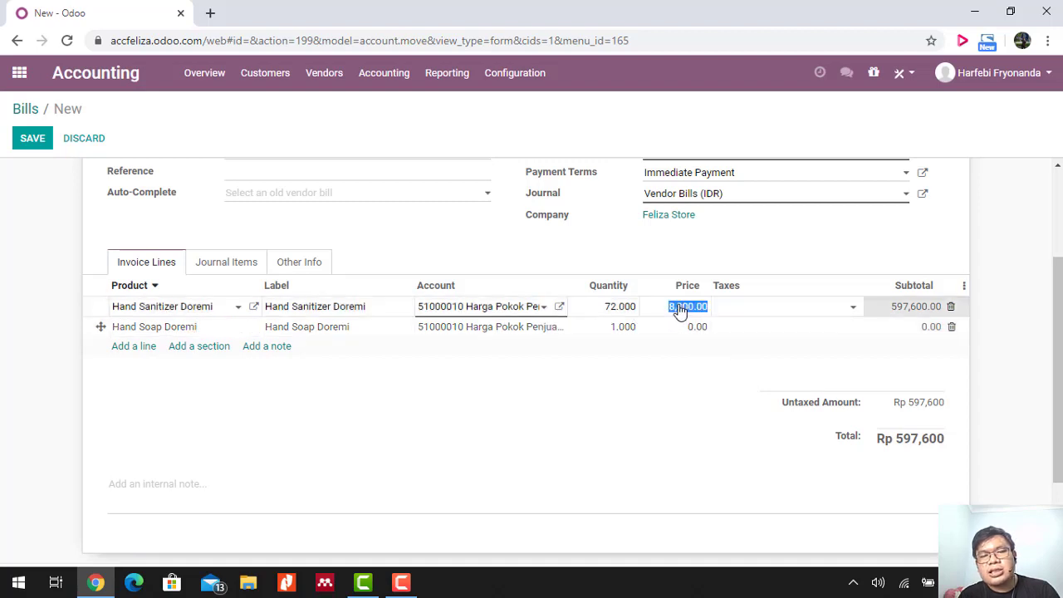
pyautogui.click(682, 307)
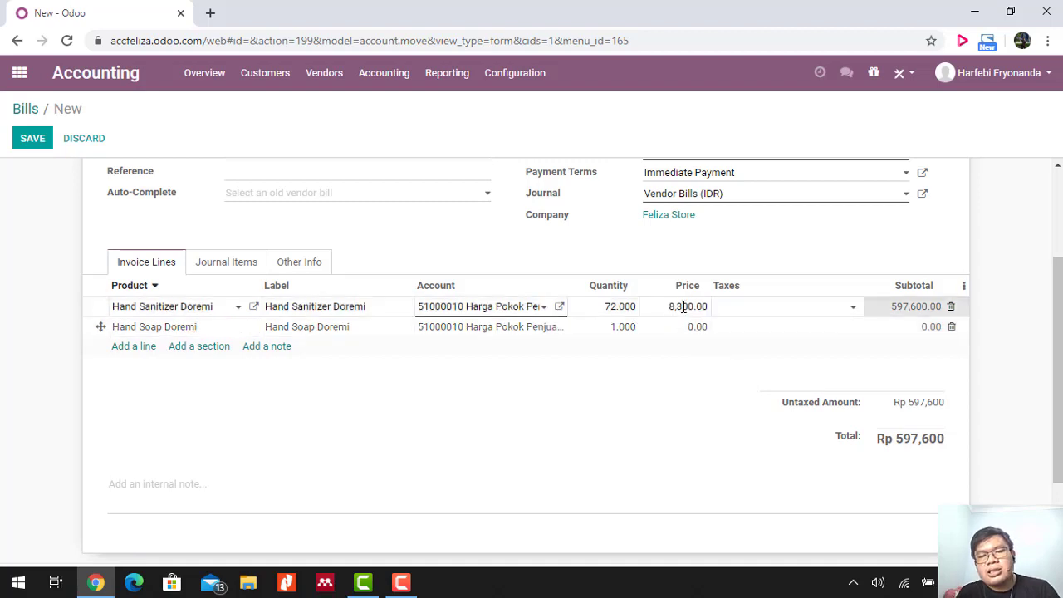
pyautogui.click(260, 314)
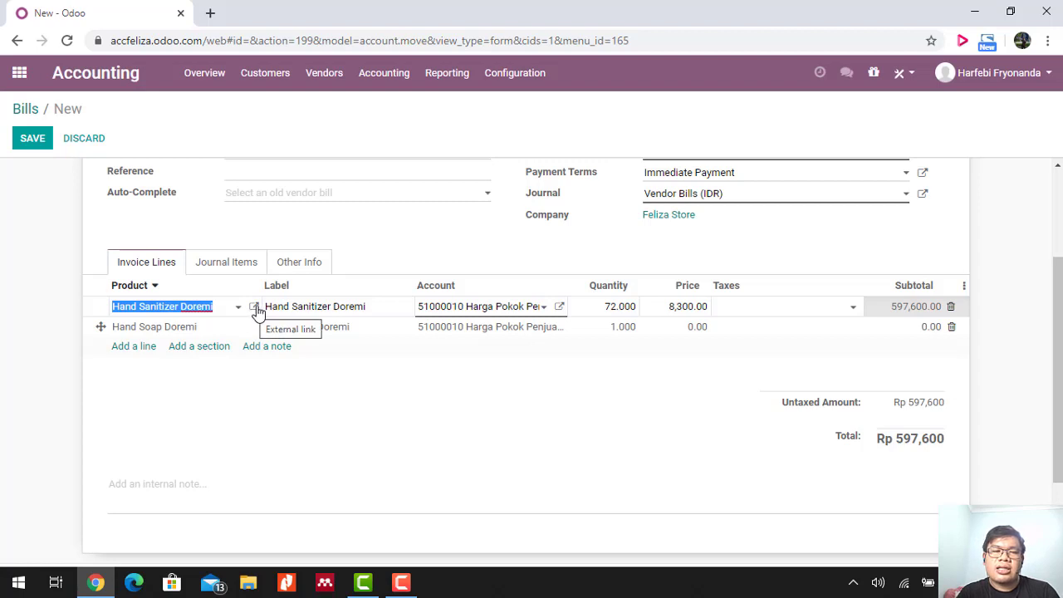
pyautogui.click(255, 309)
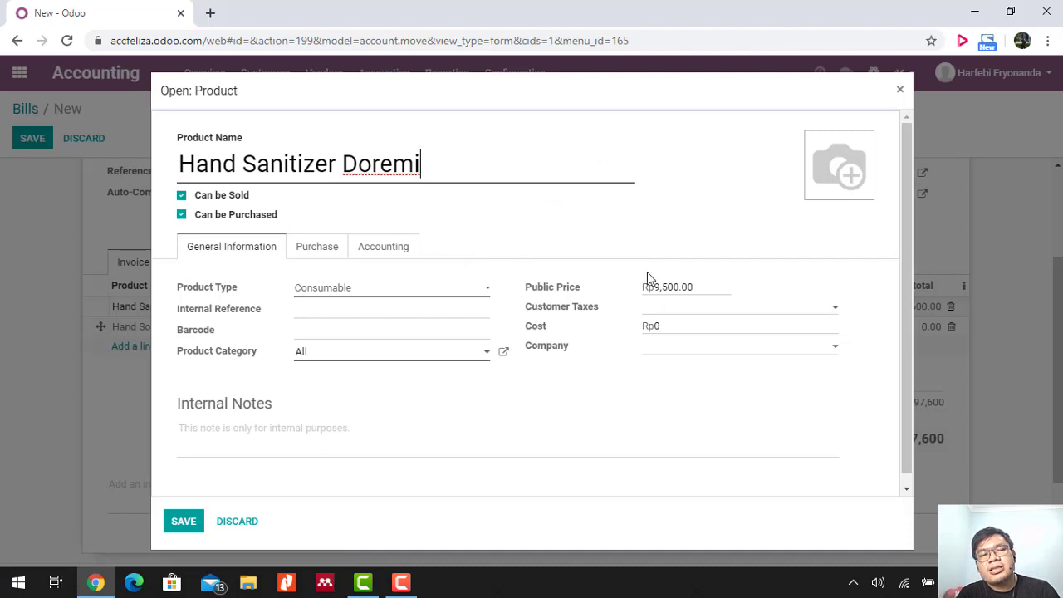
pyautogui.click(669, 287)
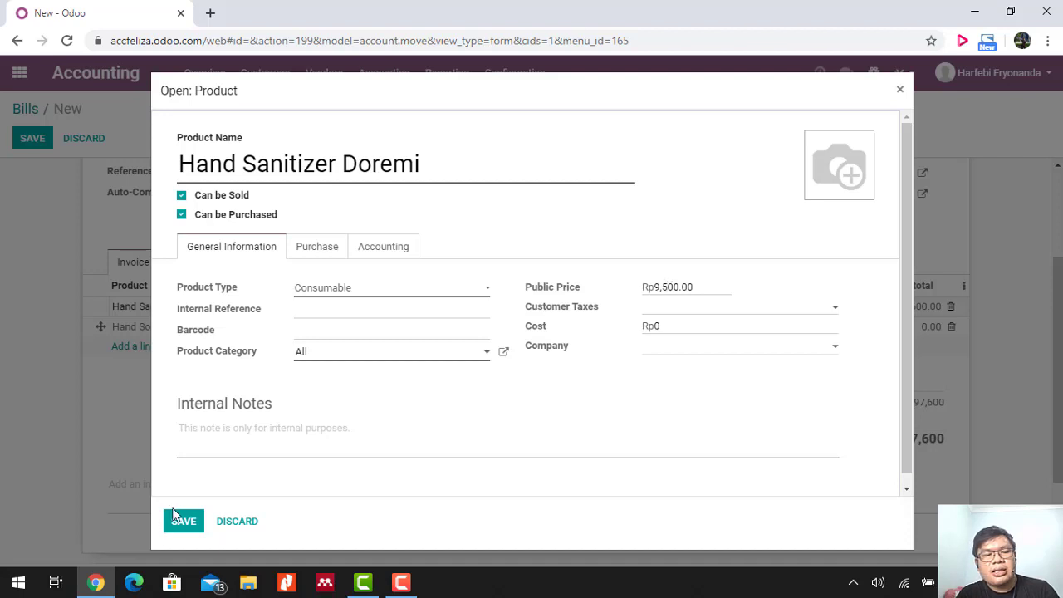
pyautogui.click(200, 526)
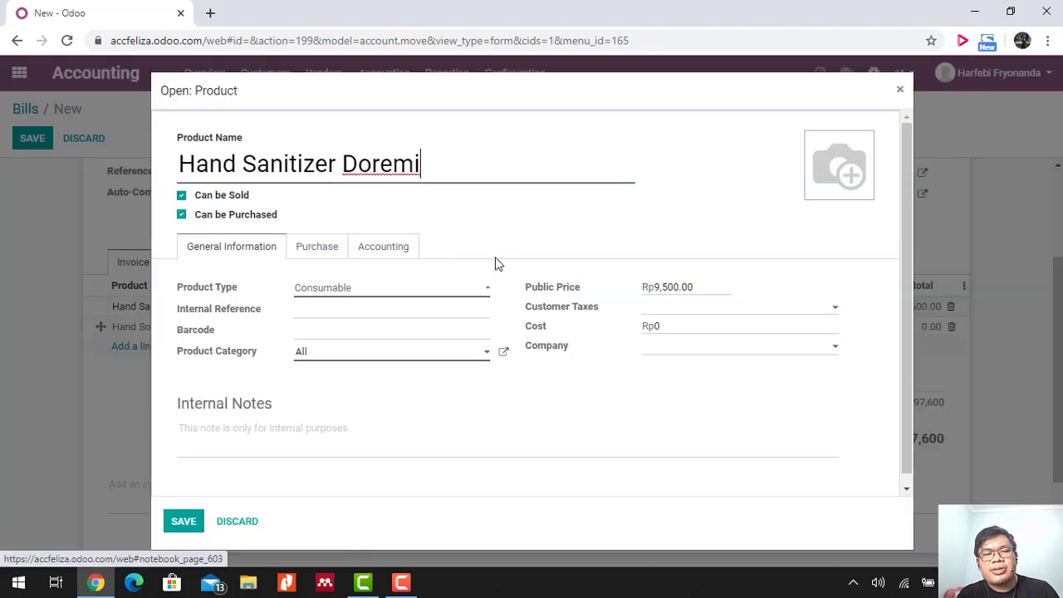
pyautogui.write('[')
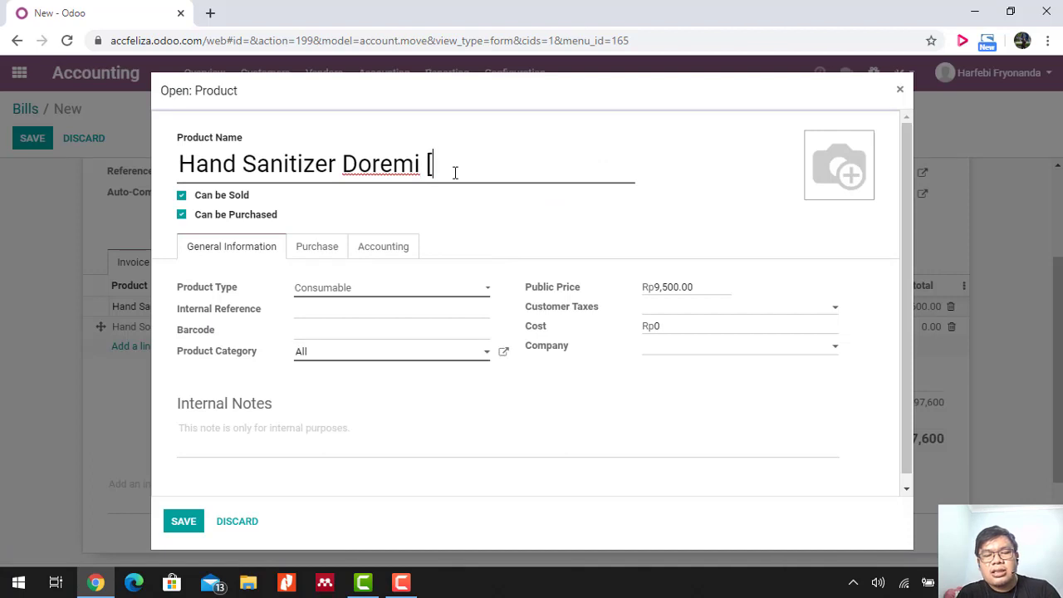
pyautogui.write('50ml')
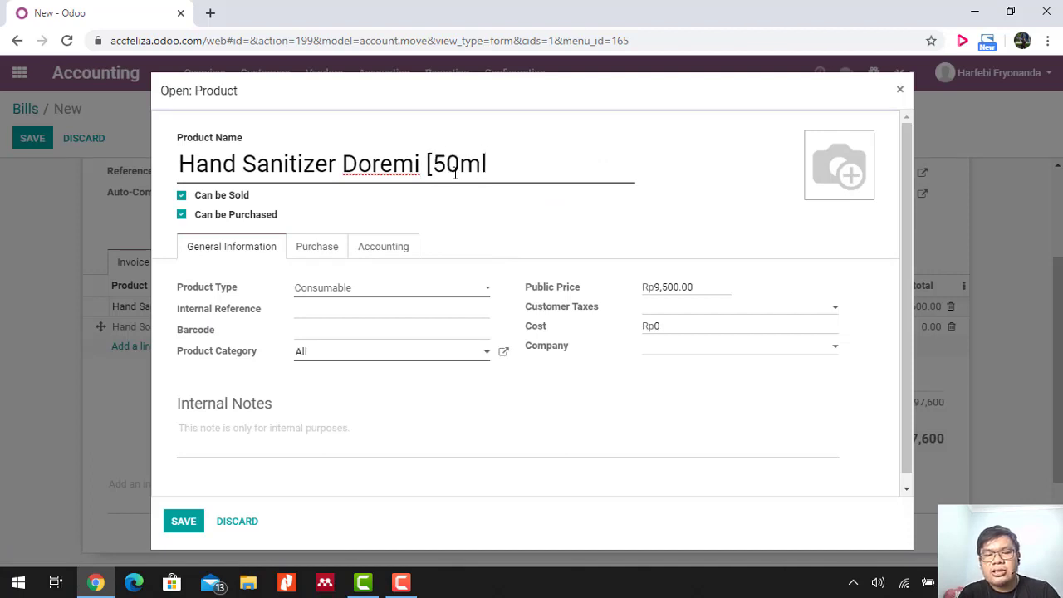
pyautogui.write(']')
pyautogui.click(184, 531)
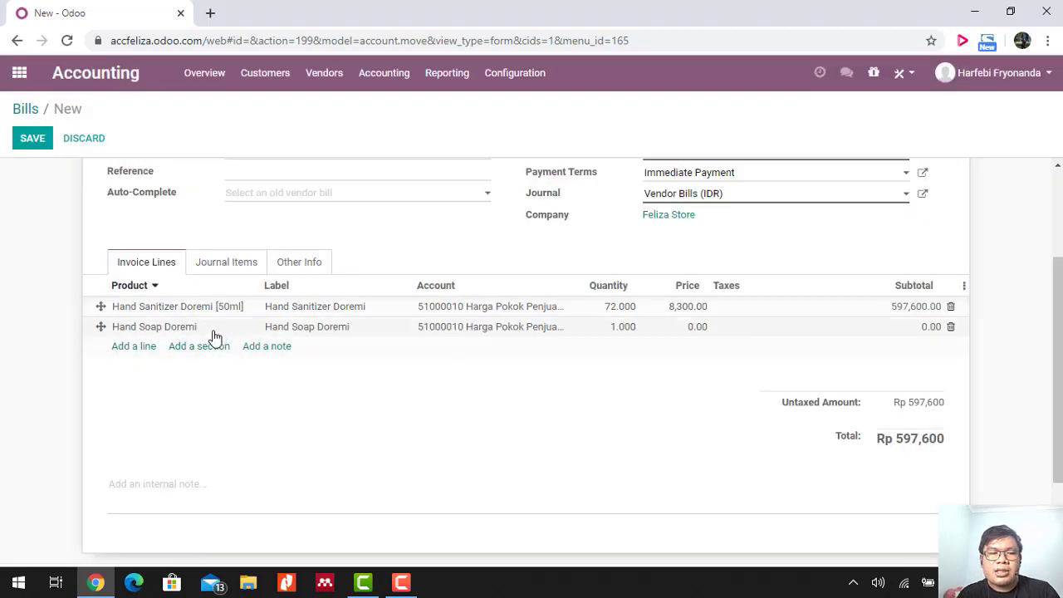
# Open the Hand Soap Doremi product record from its invoice line and rename it Hand Soap Doremi [250Ml].
pyautogui.click(231, 332)
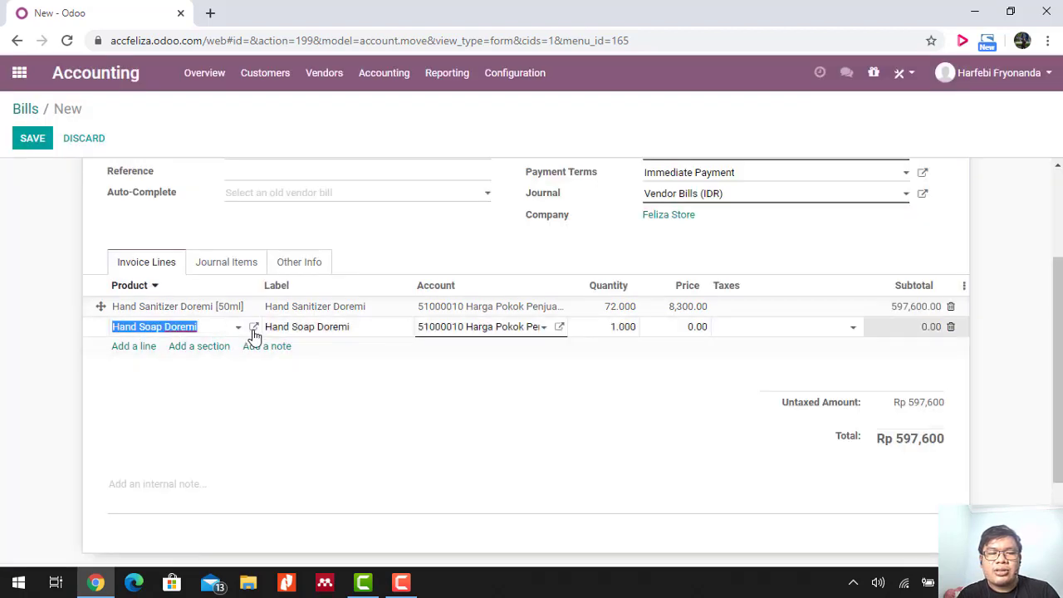
pyautogui.click(254, 327)
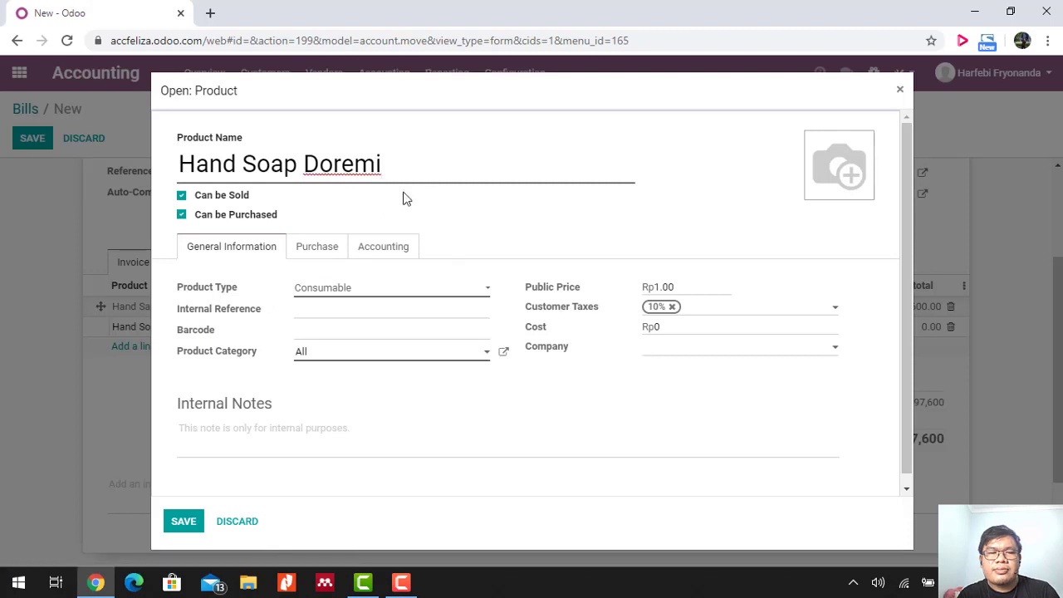
pyautogui.write('[25')
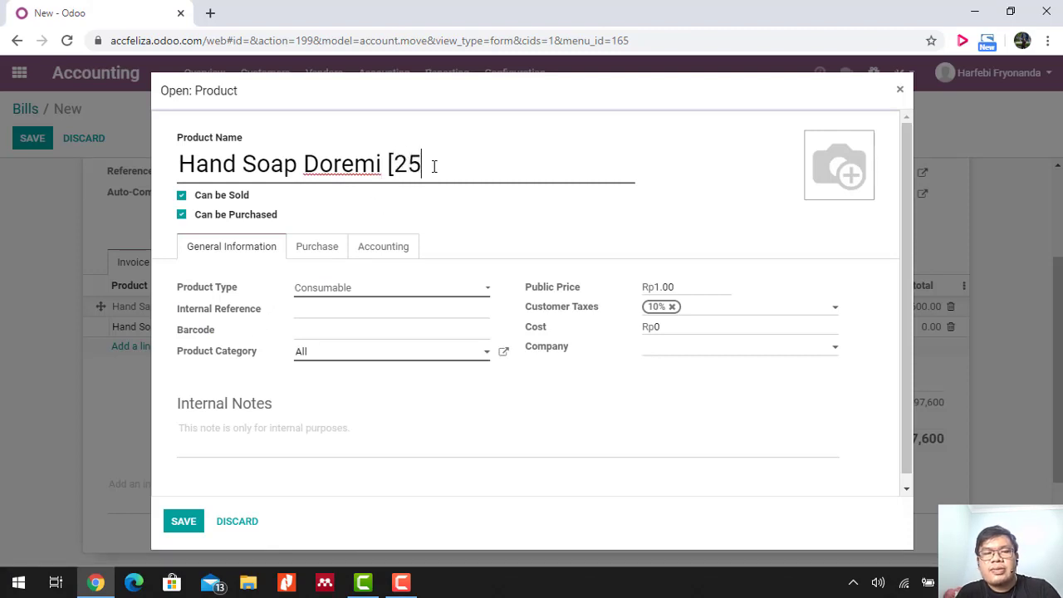
pyautogui.write('0Ml')
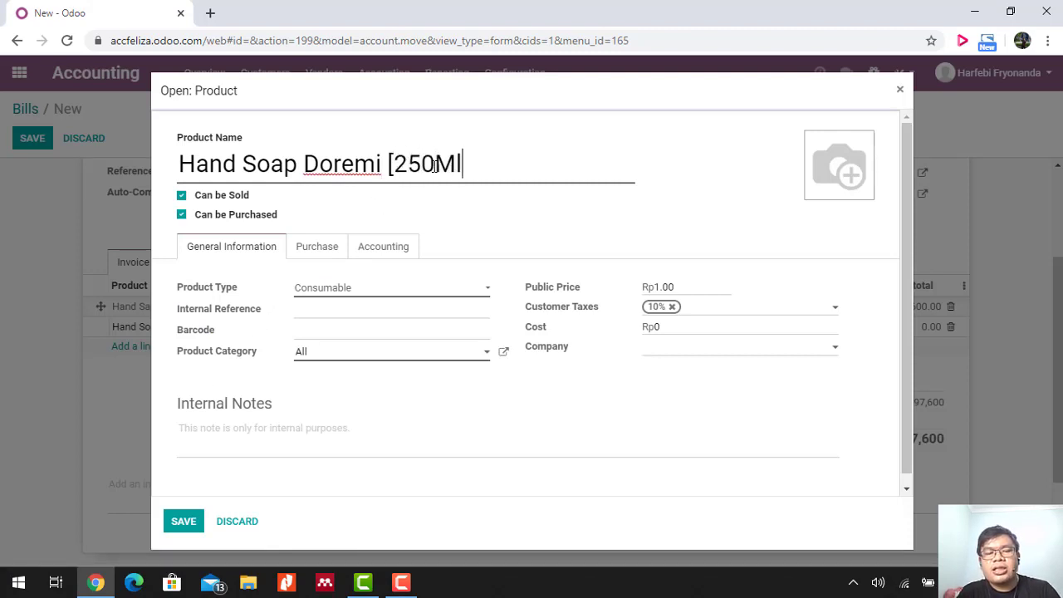
pyautogui.write(']')
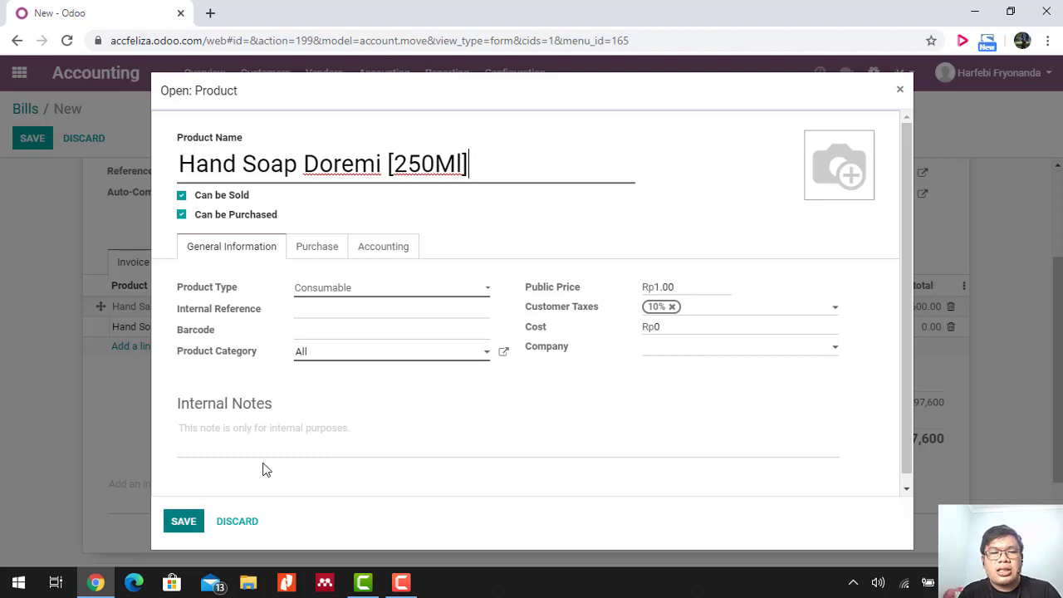
# Remove the 10% customer tax and the 10% vendor tax from the hand soap product and save the record.
pyautogui.click(672, 307)
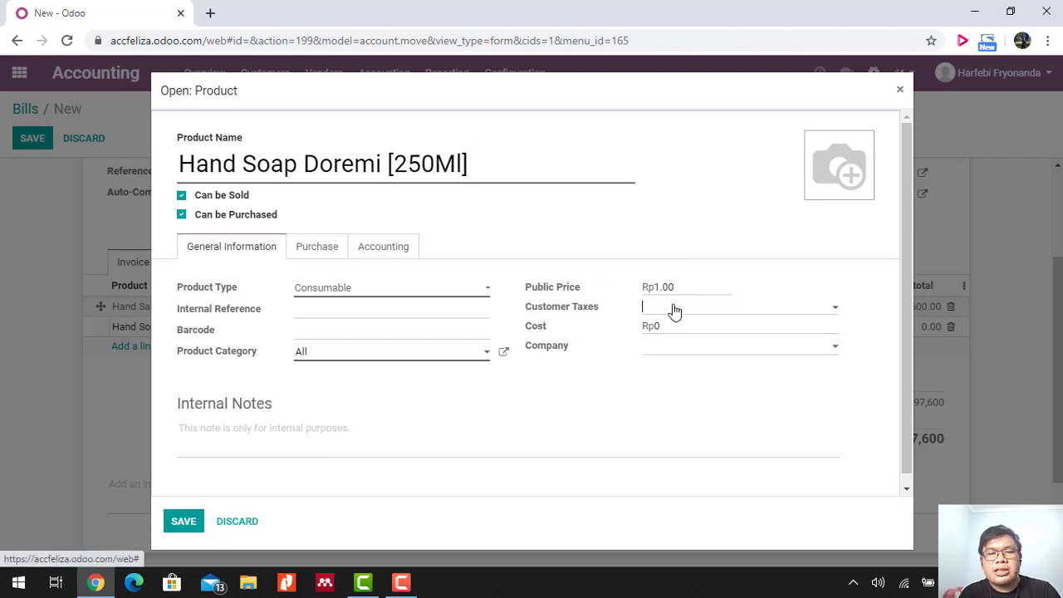
pyautogui.click(320, 257)
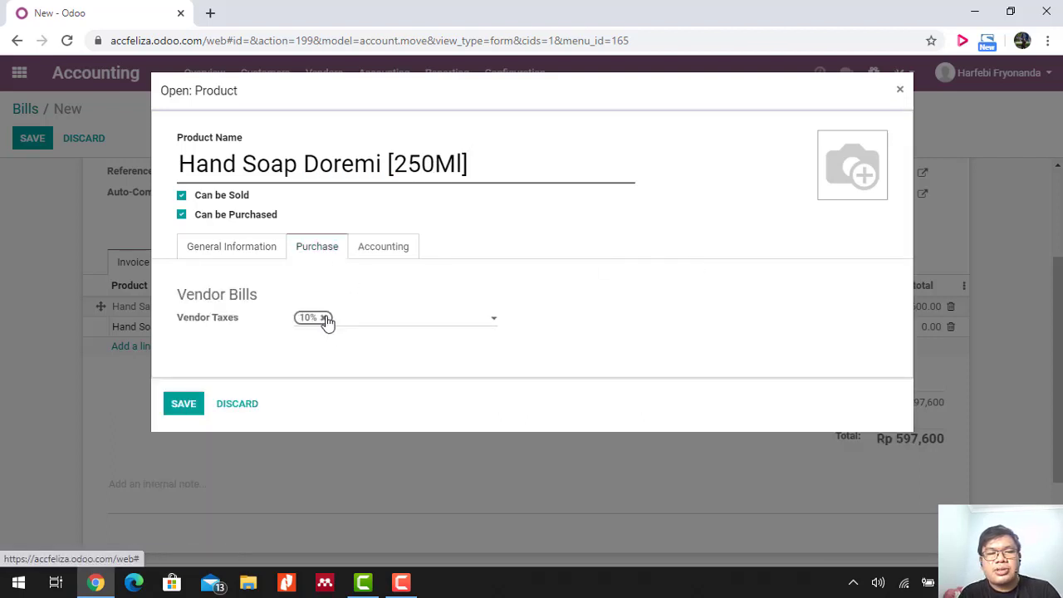
pyautogui.click(323, 317)
pyautogui.click(182, 410)
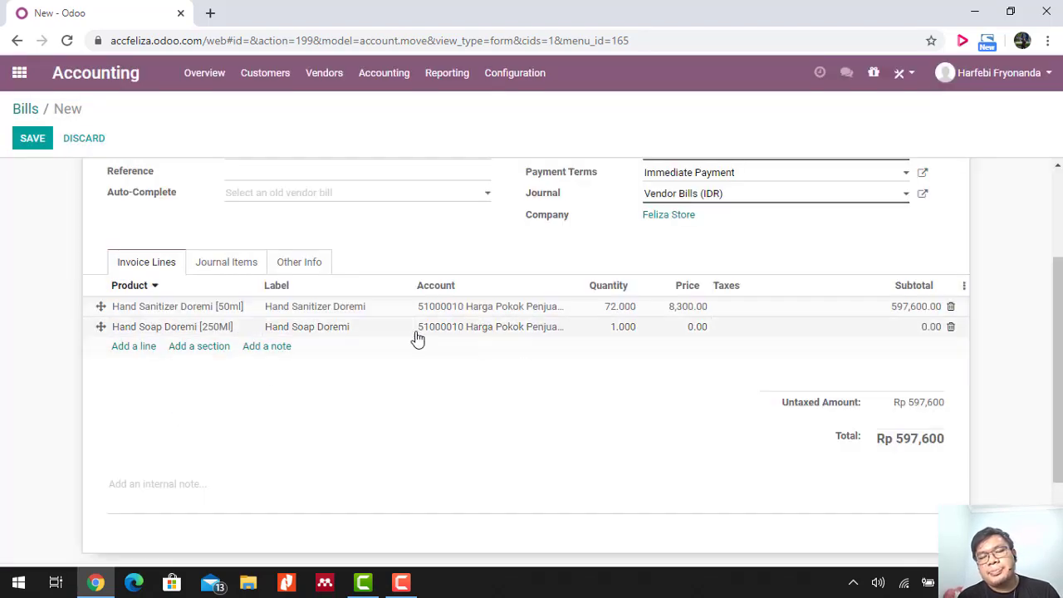
# Set the Hand Soap Doremi [250Ml] invoice line to a price of 8,300 and a quantity of 36.
pyautogui.click(687, 330)
pyautogui.write('8300')
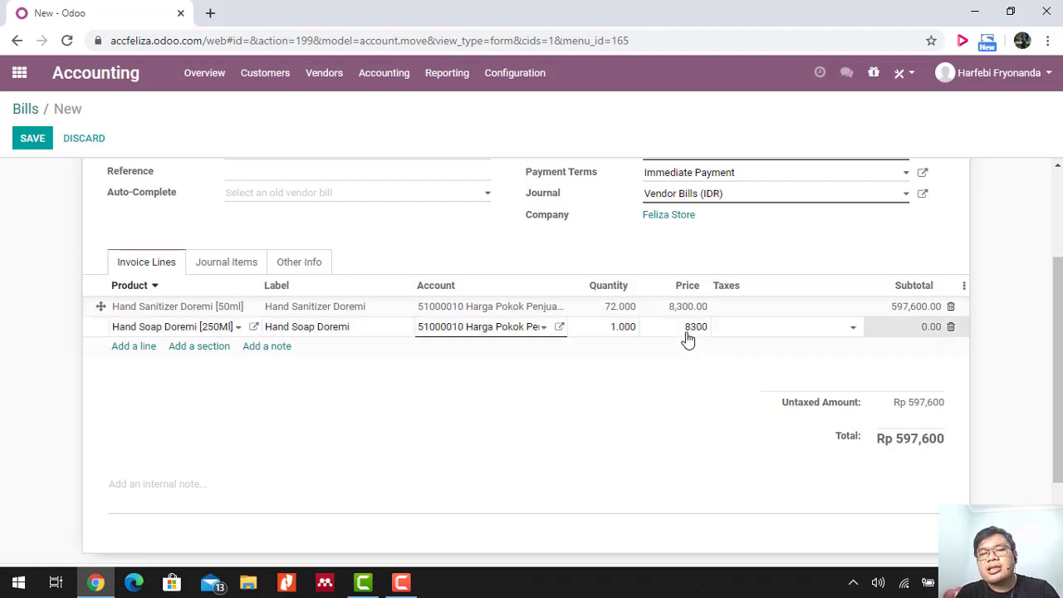
pyautogui.click(631, 380)
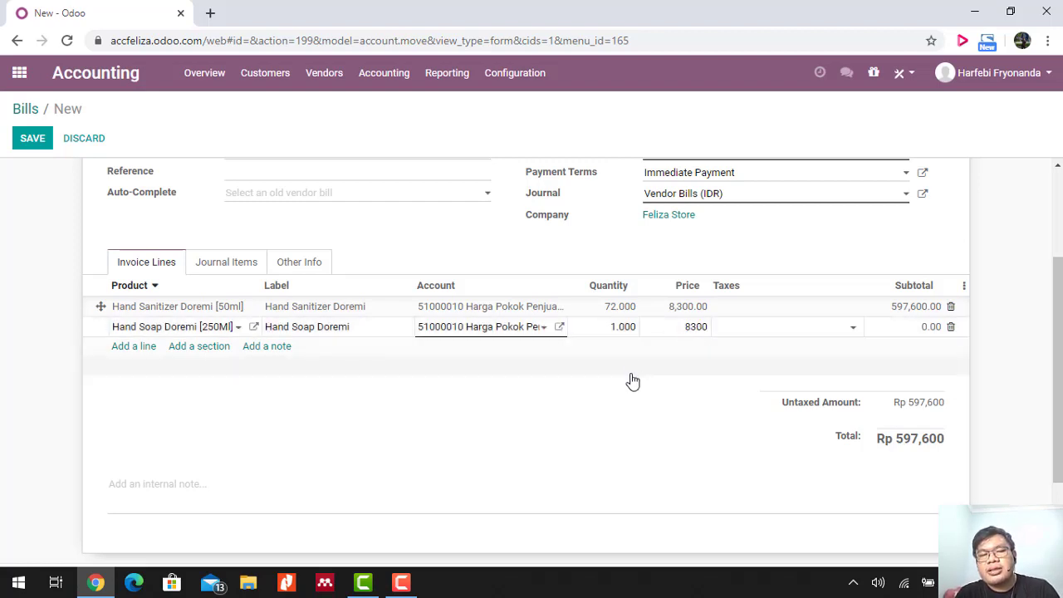
pyautogui.click(631, 330)
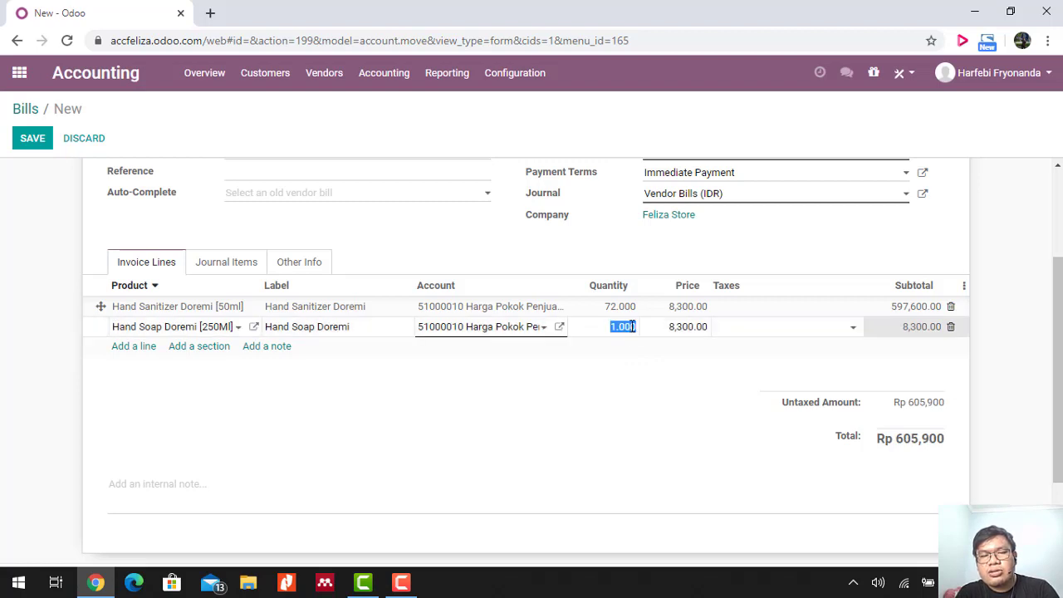
pyautogui.press('BackSpace')
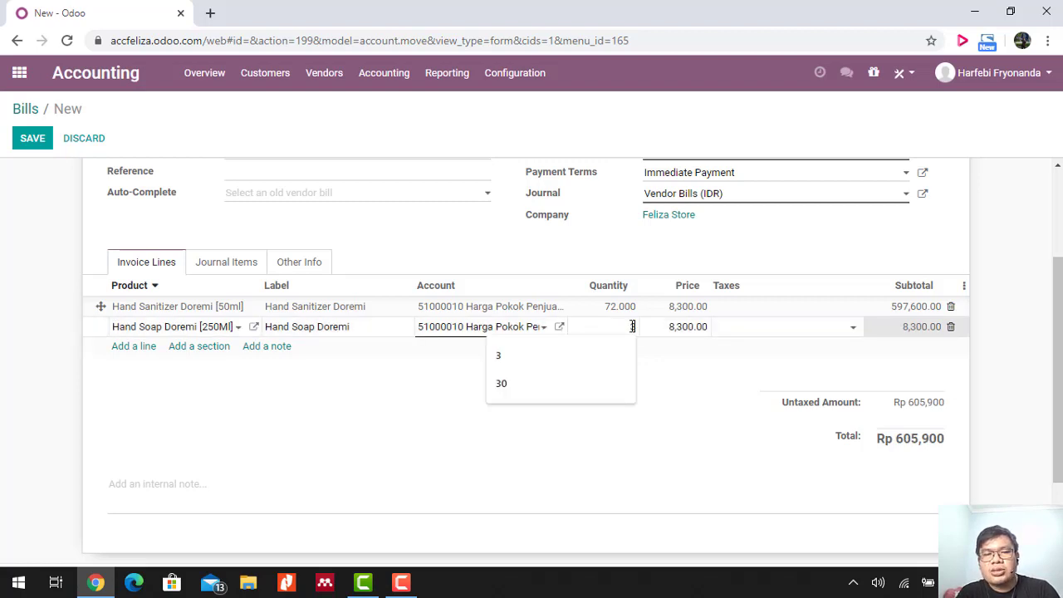
pyautogui.write('36')
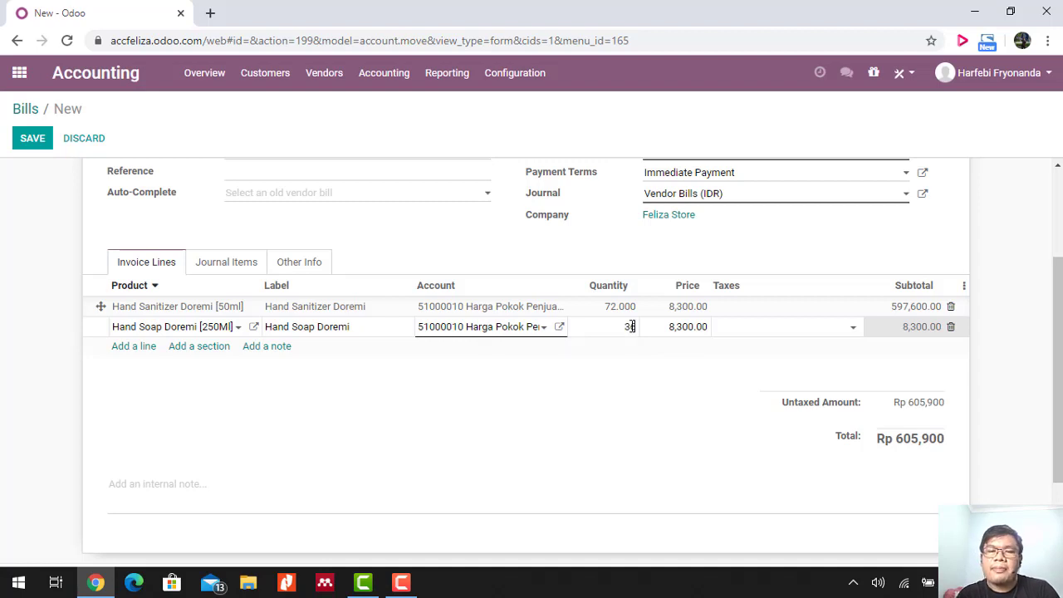
pyautogui.click(612, 441)
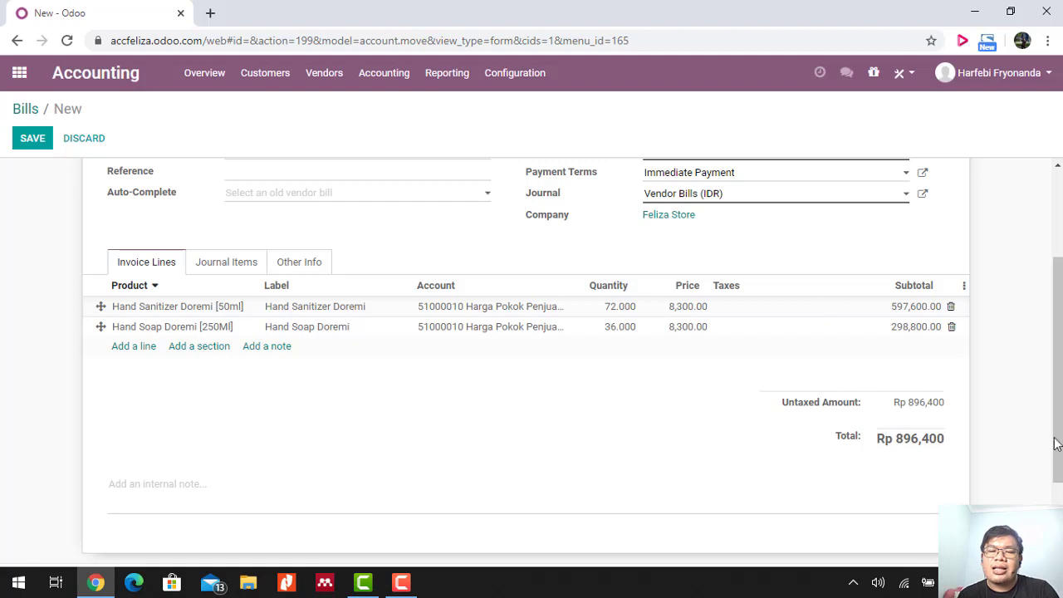
pyautogui.scroll(-2, 766, 342)
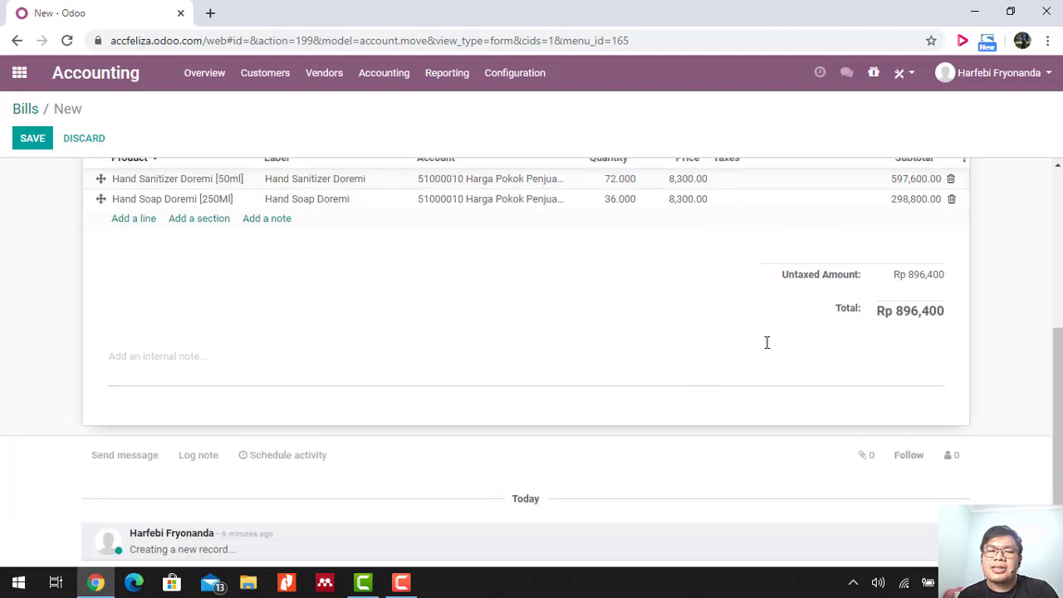
pyautogui.scroll(4, 439, 365)
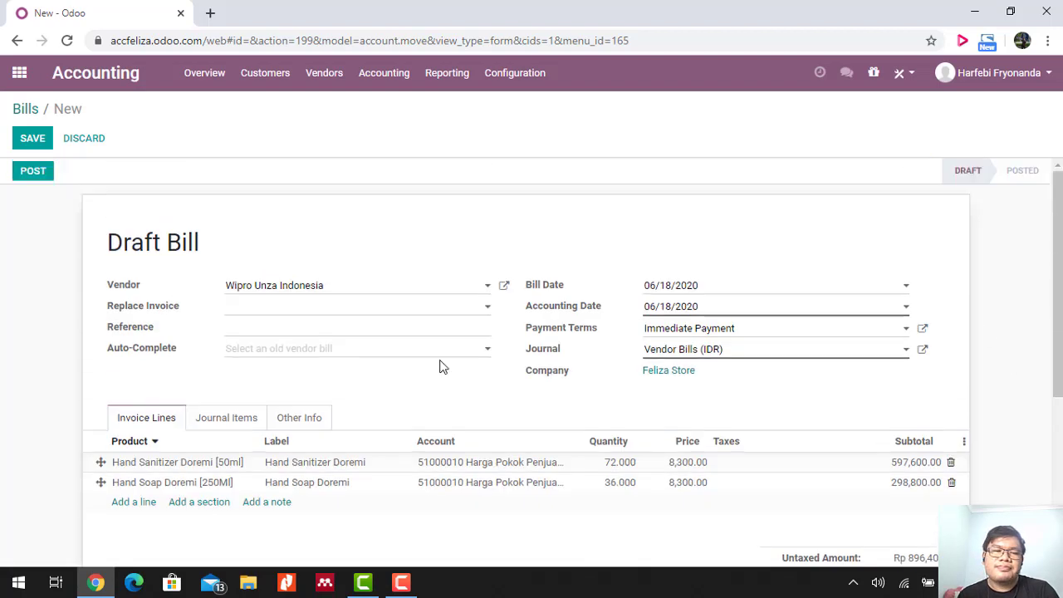
# Check the income and expense account settings in the Hand Sanitizer Doremi [50ml] product record and close it.
pyautogui.click(232, 468)
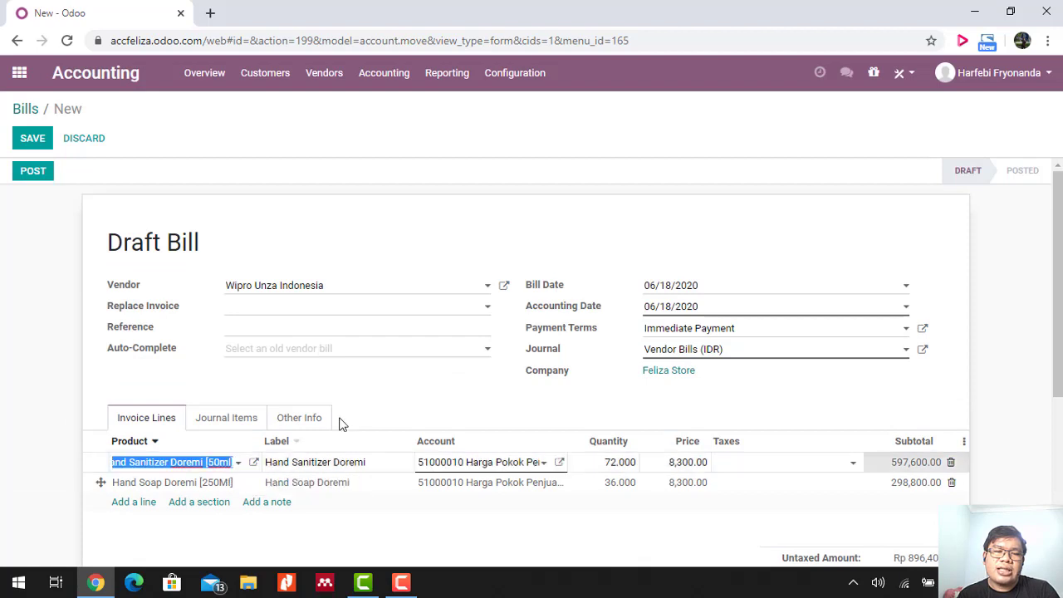
pyautogui.click(254, 464)
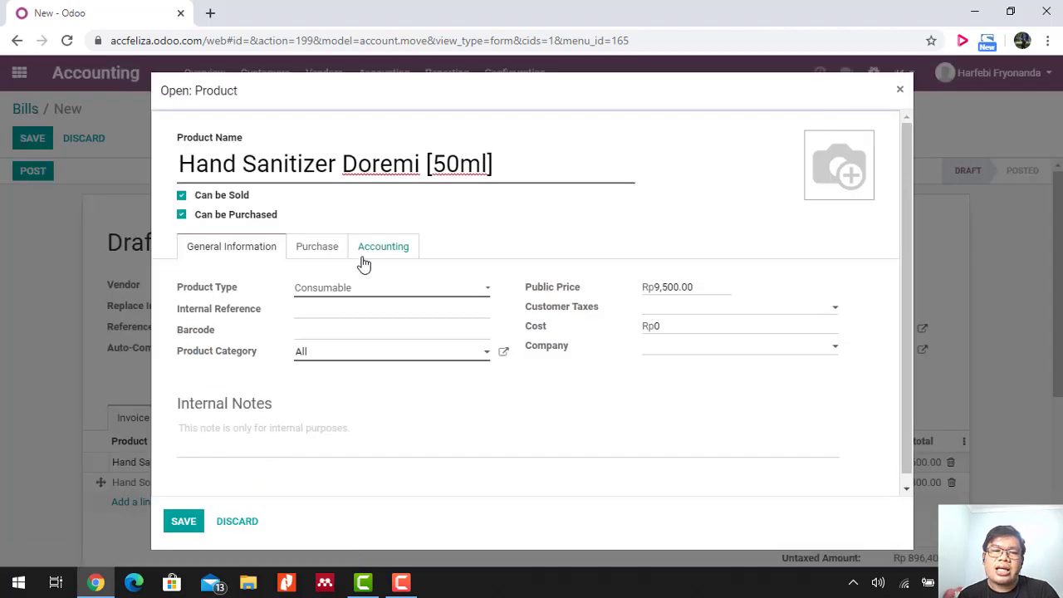
pyautogui.click(364, 263)
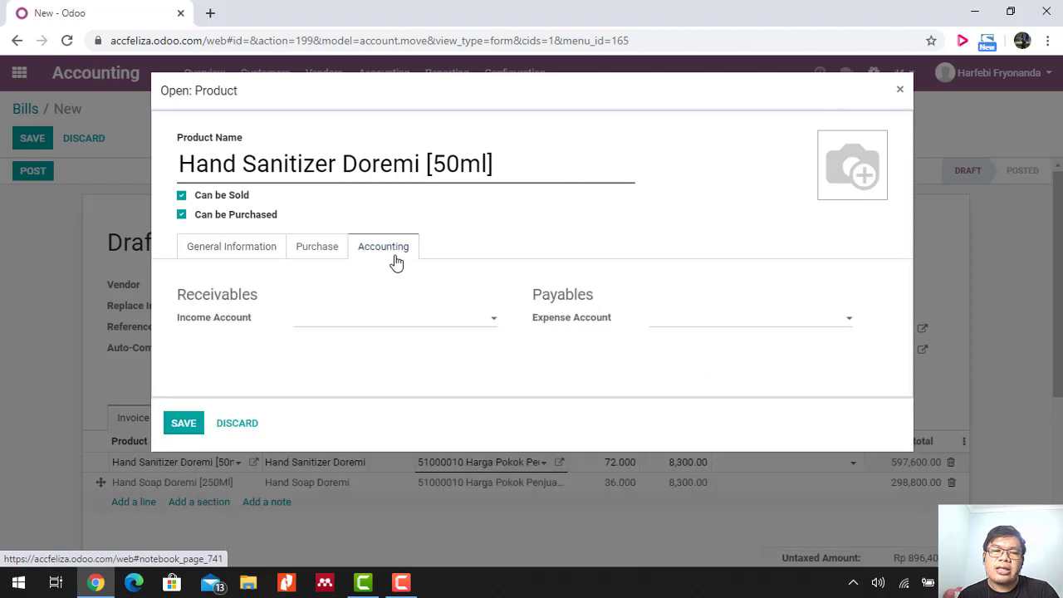
pyautogui.click(902, 91)
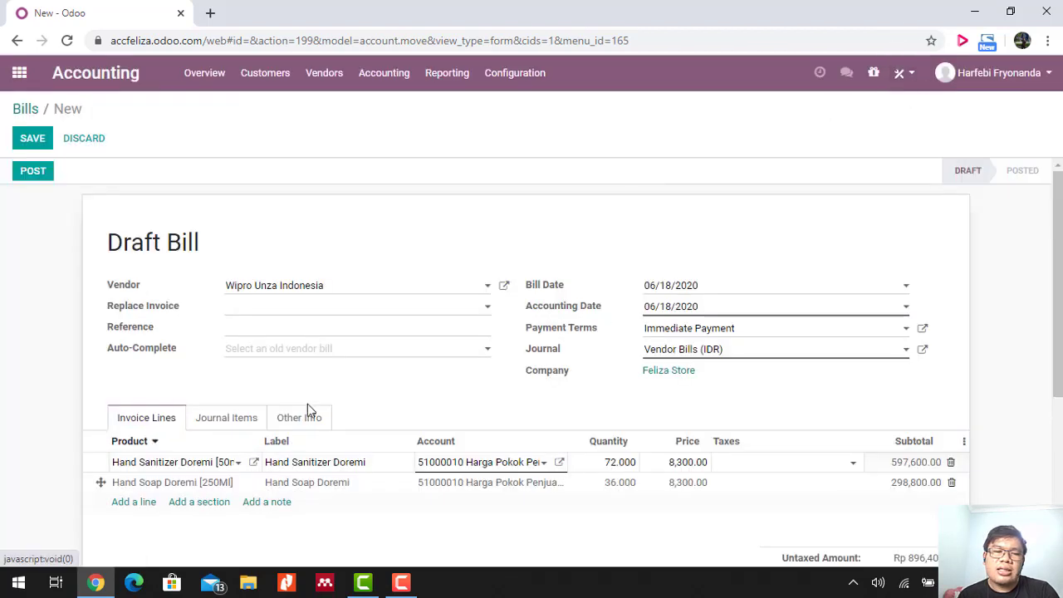
# Examine the draft bill's journal items and its other information.
pyautogui.click(221, 416)
pyautogui.scroll(-2, 465, 381)
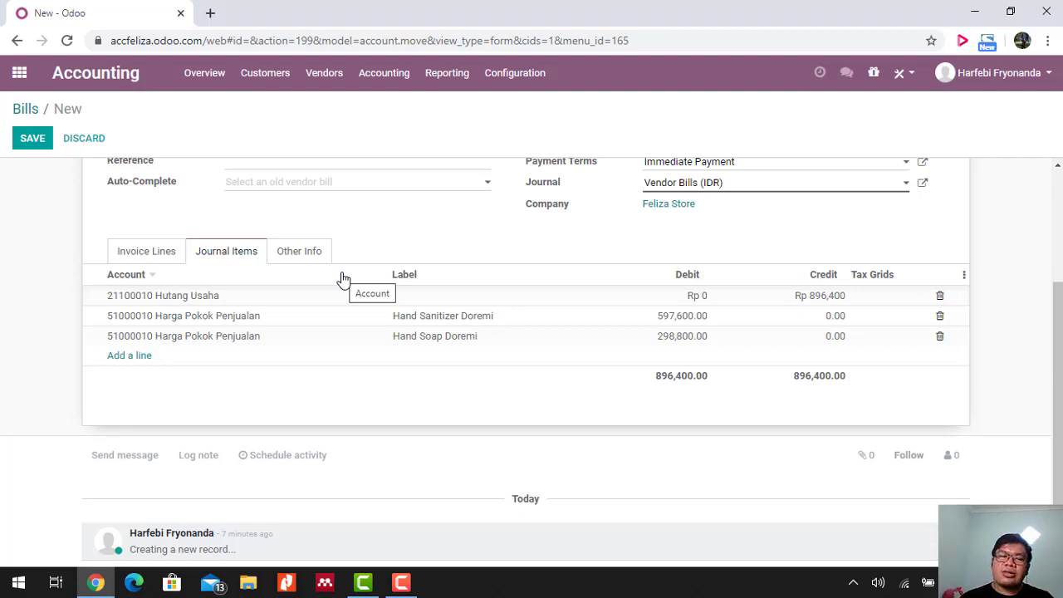
pyautogui.click(298, 255)
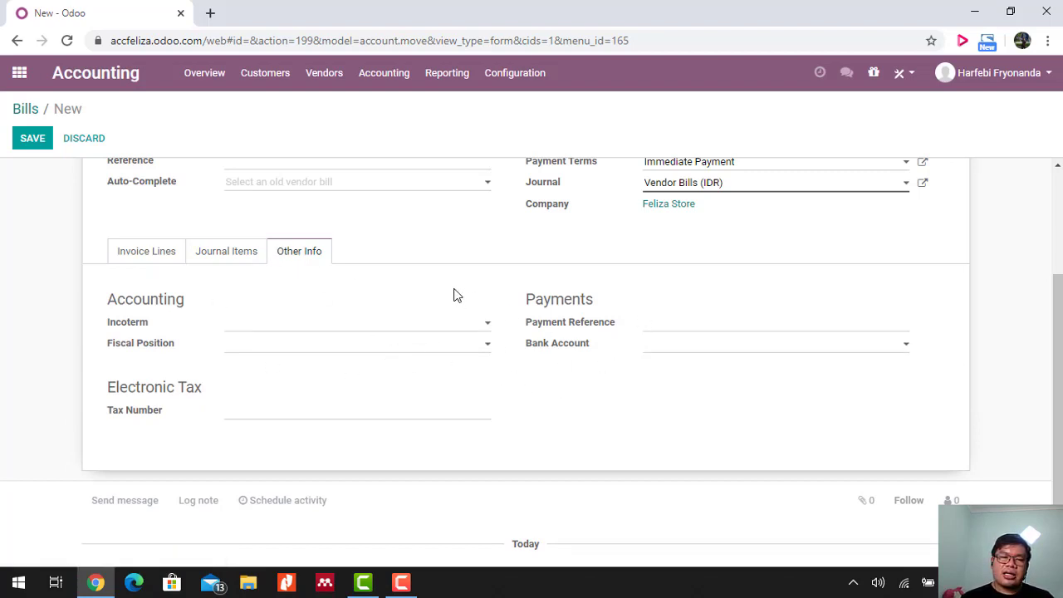
# Save the Wipro Unza Indonesia bill and post it.
pyautogui.scroll(2, 456, 294)
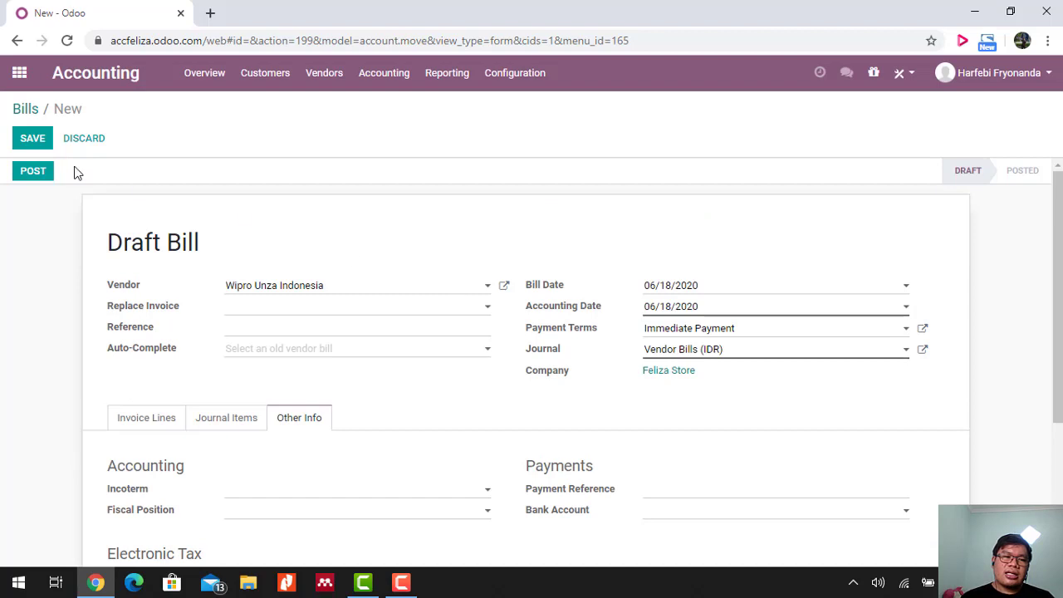
pyautogui.click(30, 138)
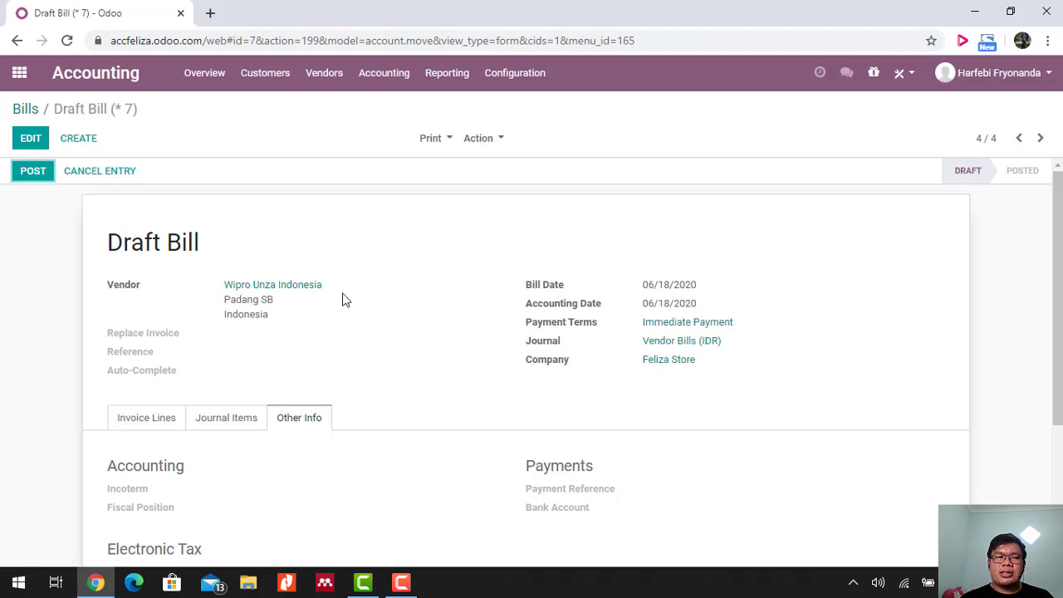
pyautogui.click(32, 172)
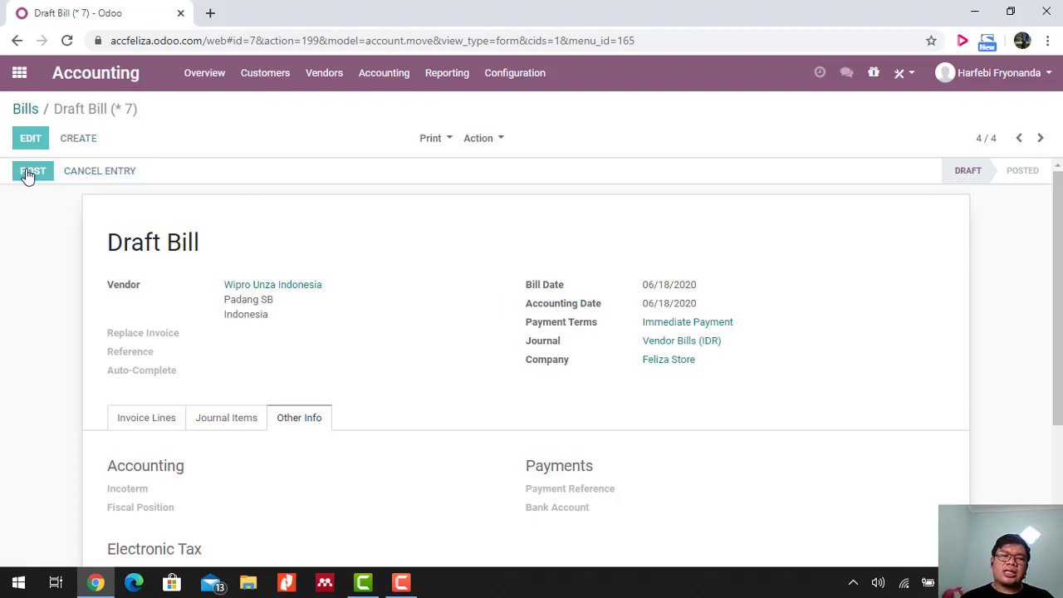
# Review the posted bill's header details, invoice lines and totals.
pyautogui.scroll(-1, 296, 267)
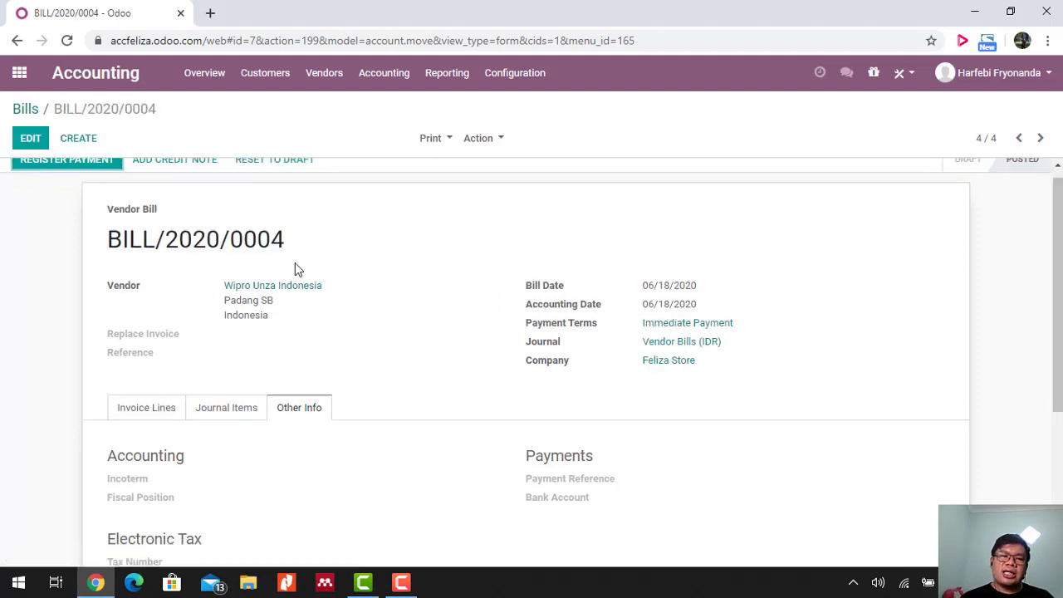
pyautogui.scroll(-3, 294, 267)
pyautogui.scroll(3, 295, 267)
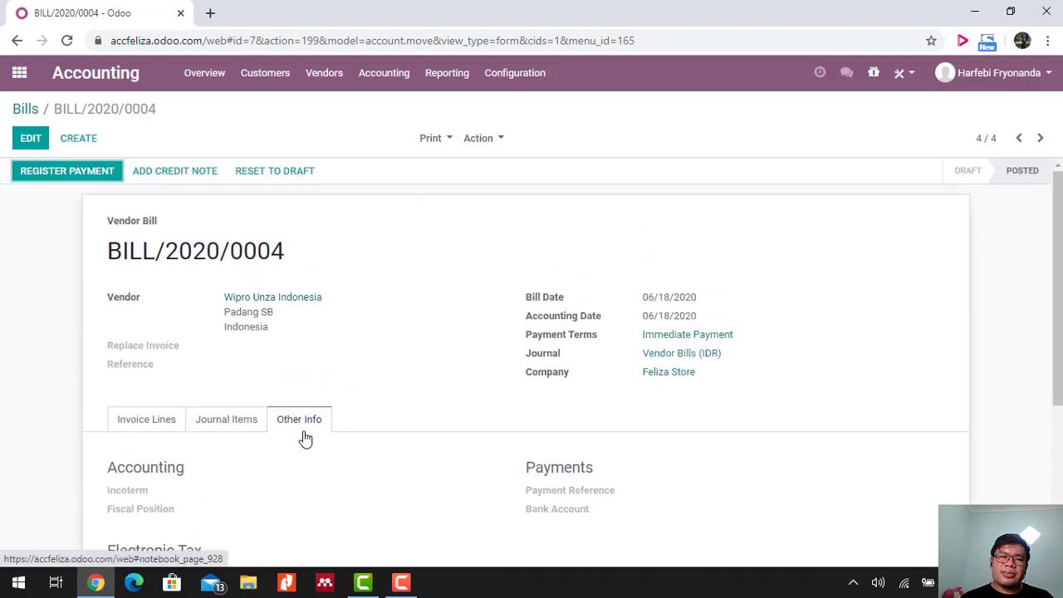
pyautogui.scroll(-2, 304, 438)
pyautogui.scroll(1, 232, 382)
pyautogui.click(132, 355)
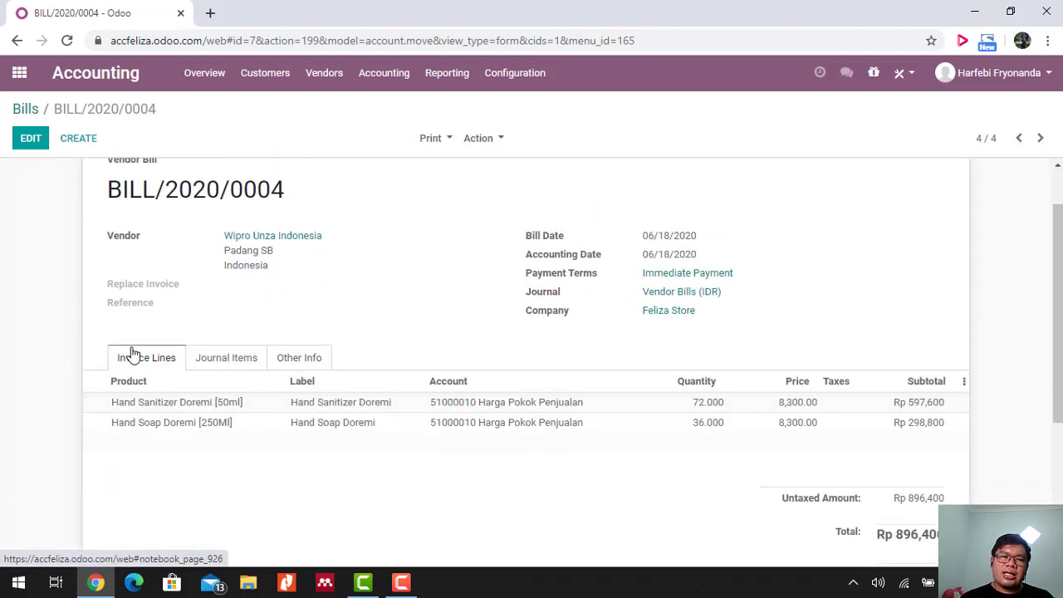
pyautogui.scroll(-3, 524, 477)
pyautogui.scroll(4, 524, 477)
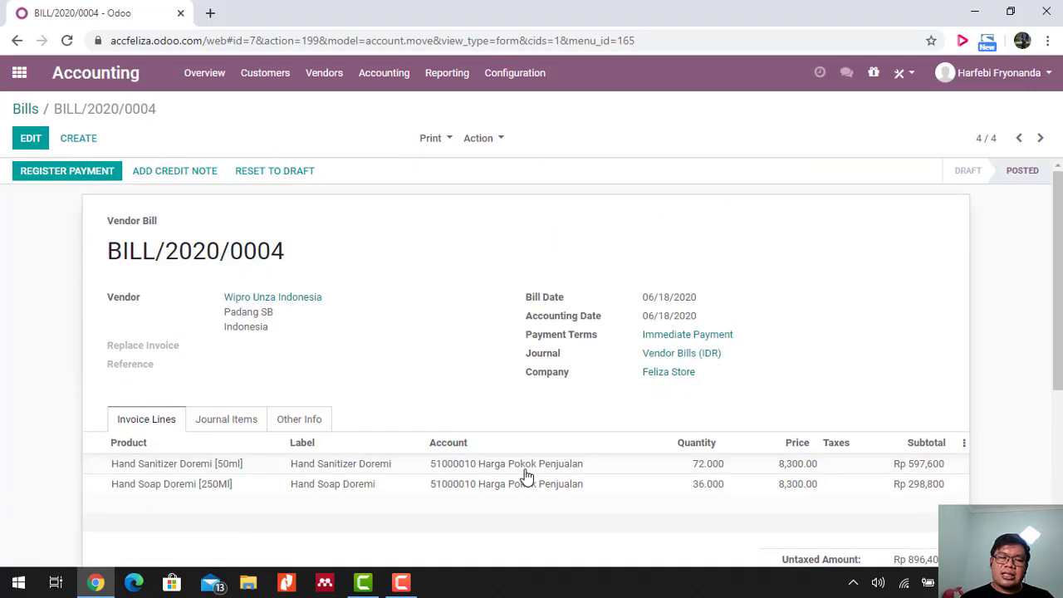
pyautogui.scroll(-1, 524, 476)
pyautogui.scroll(1, 524, 477)
pyautogui.scroll(-1, 490, 453)
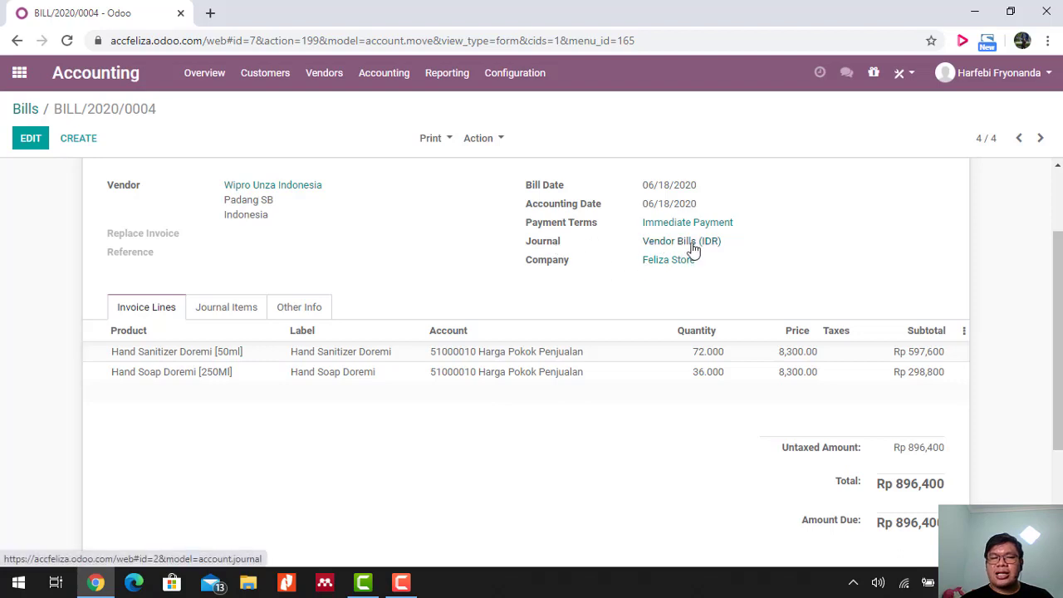
pyautogui.scroll(2, 415, 337)
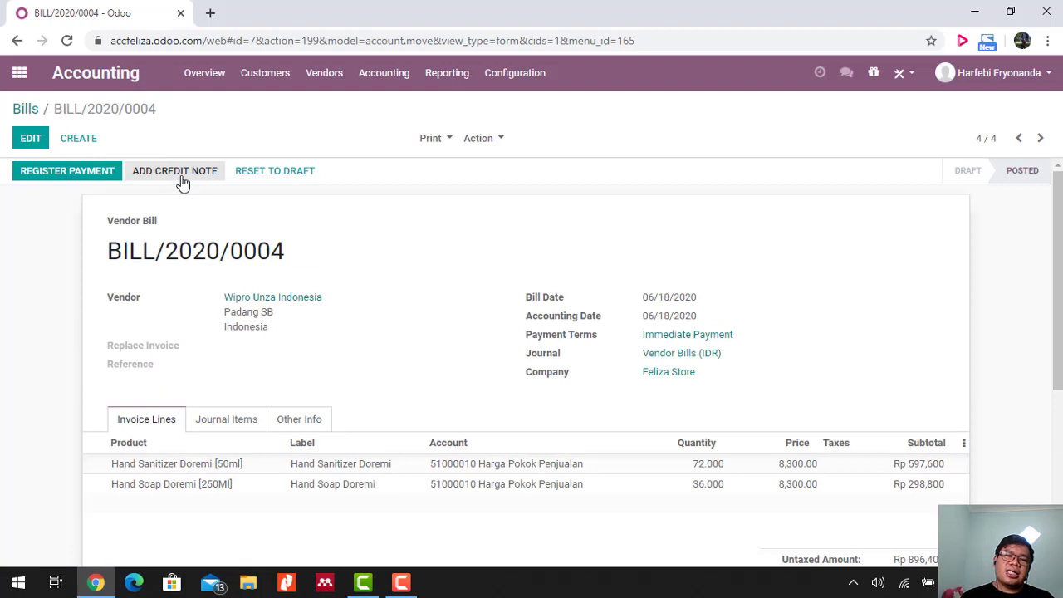
# Register and validate a full payment for the bill through the Cash (IDR) journal, and check the bill's payment status.
pyautogui.click(72, 172)
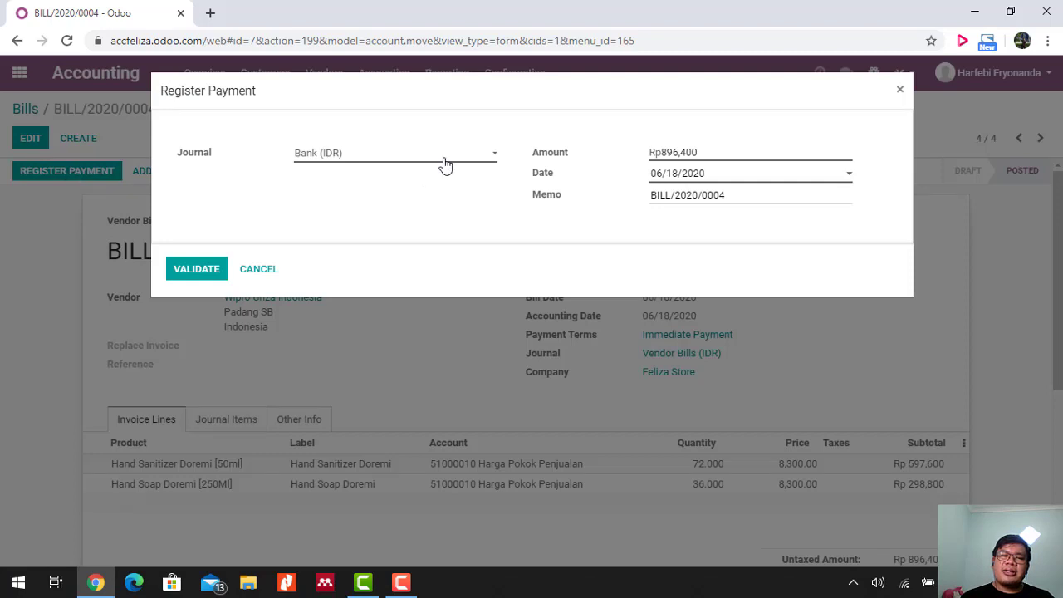
pyautogui.click(444, 165)
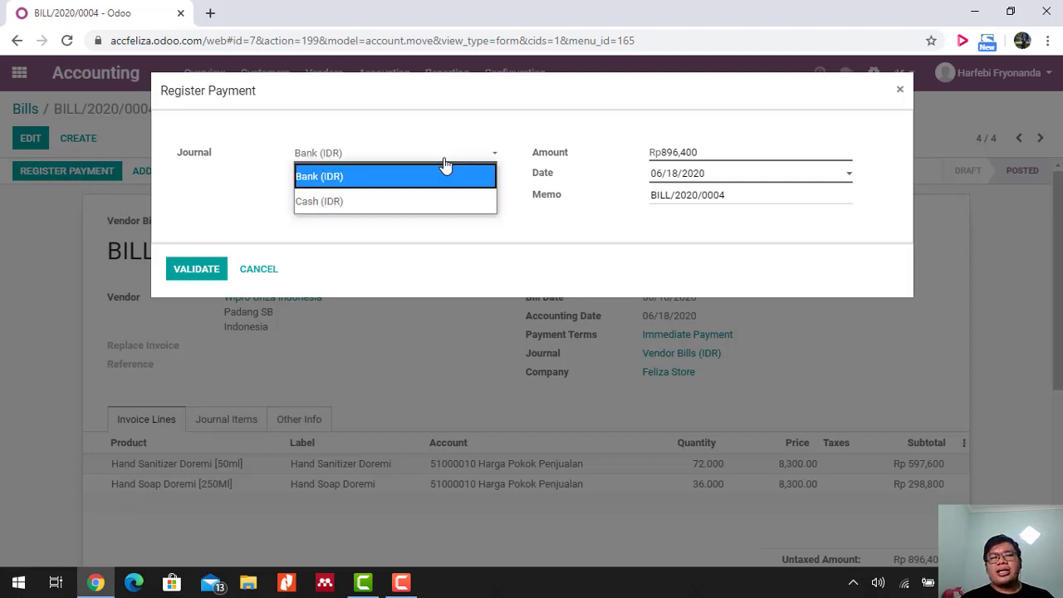
pyautogui.click(381, 202)
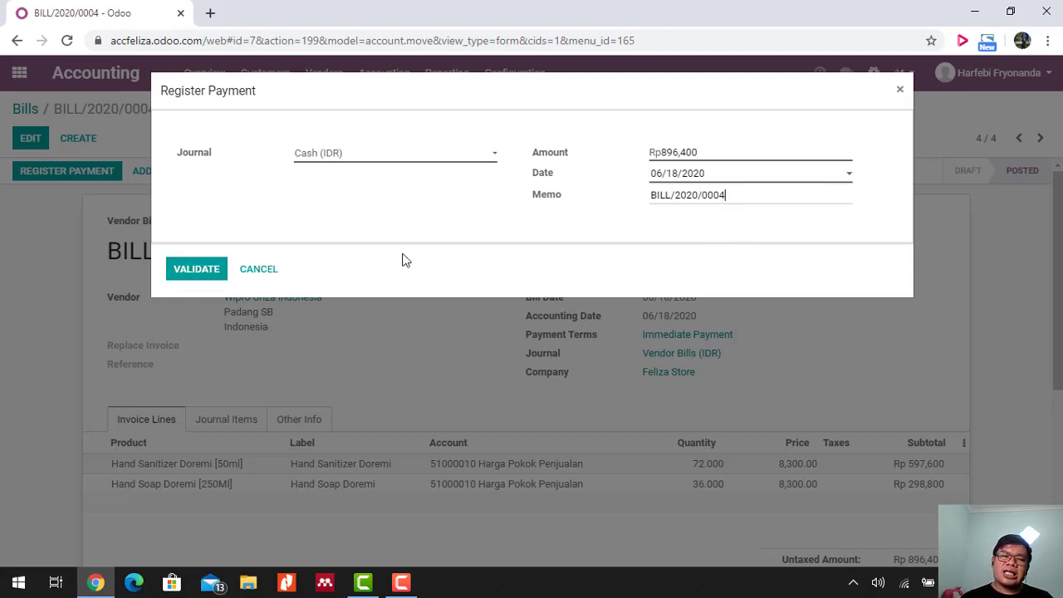
pyautogui.rightClick(190, 271)
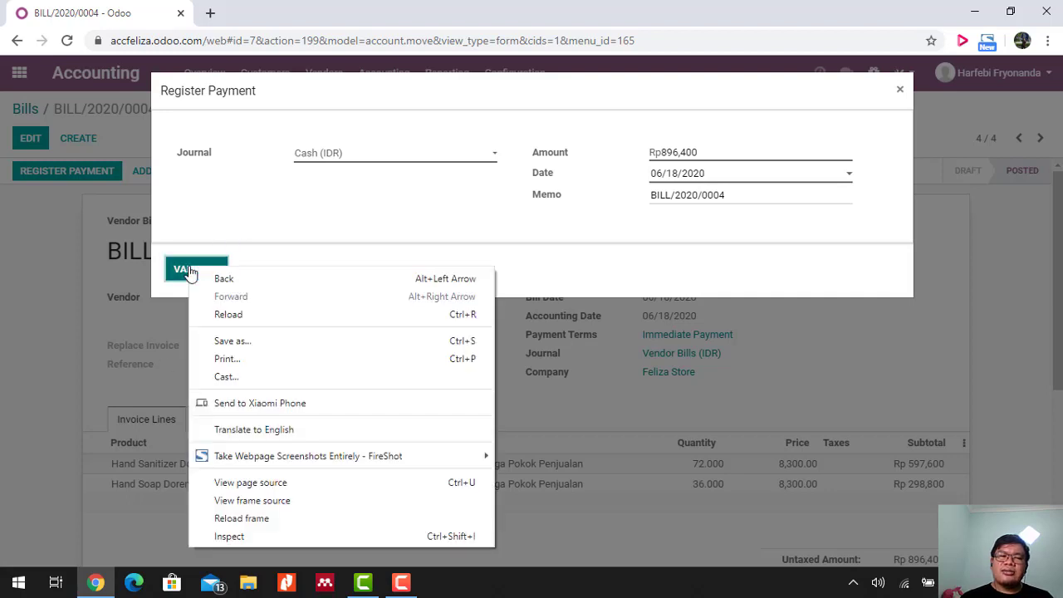
pyautogui.press('Escape')
pyautogui.click(190, 269)
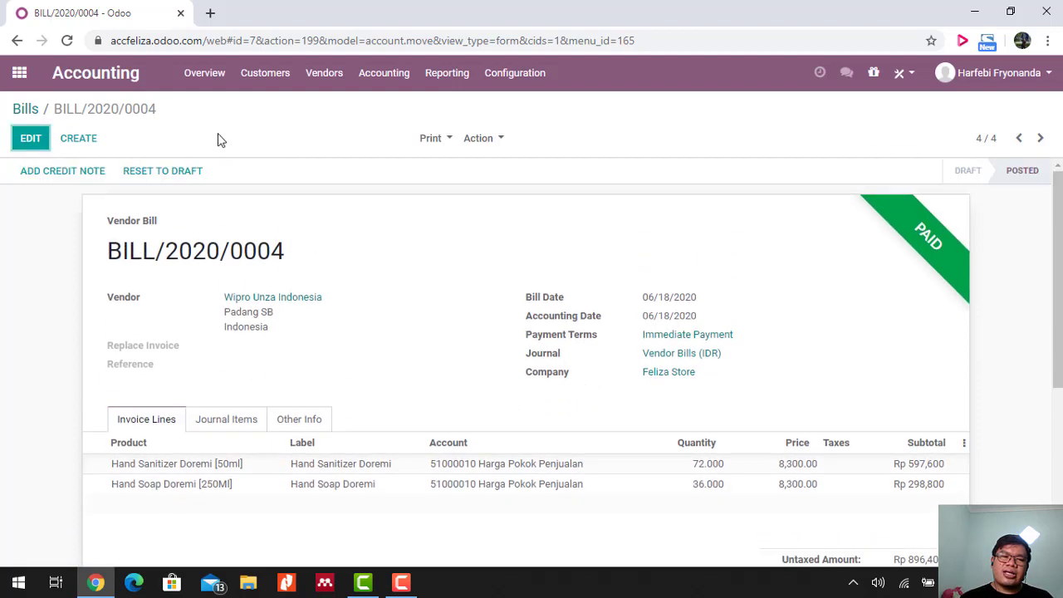
pyautogui.scroll(-3, 900, 396)
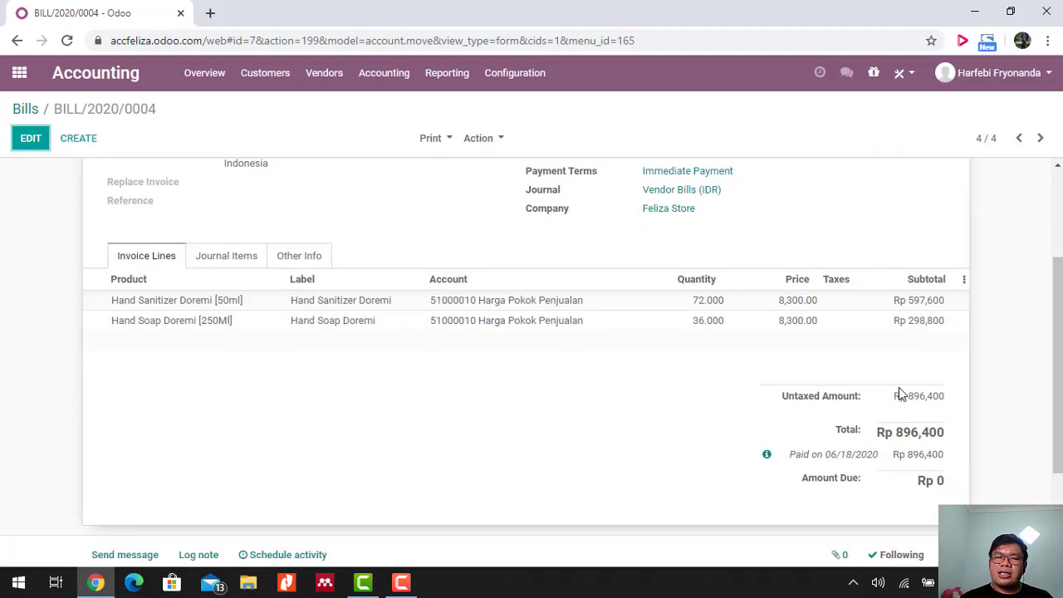
pyautogui.scroll(3, 900, 396)
pyautogui.scroll(-1, 900, 395)
pyautogui.scroll(-3, 898, 393)
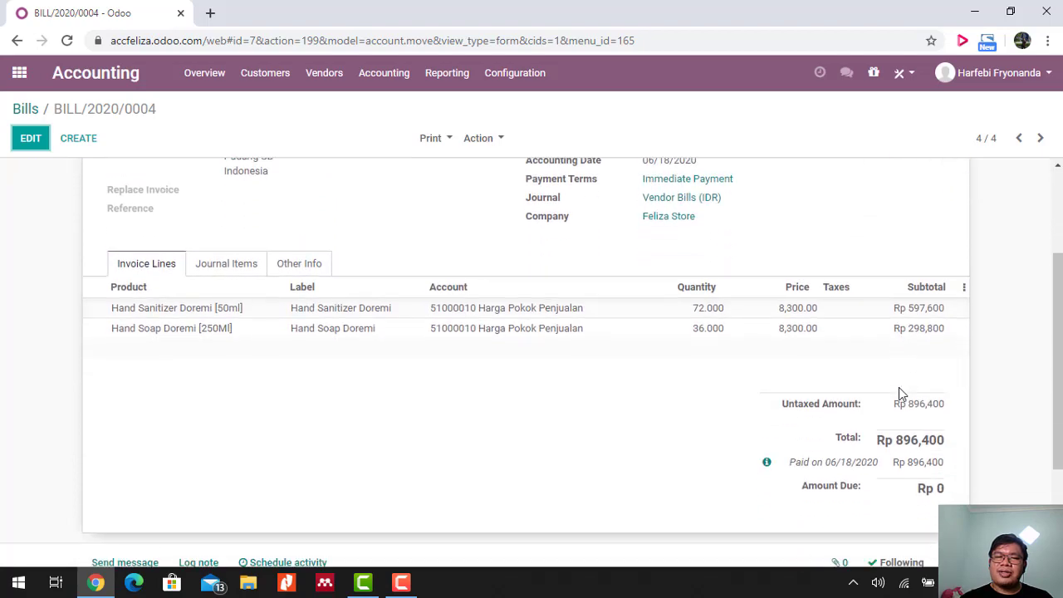
pyautogui.scroll(3, 898, 393)
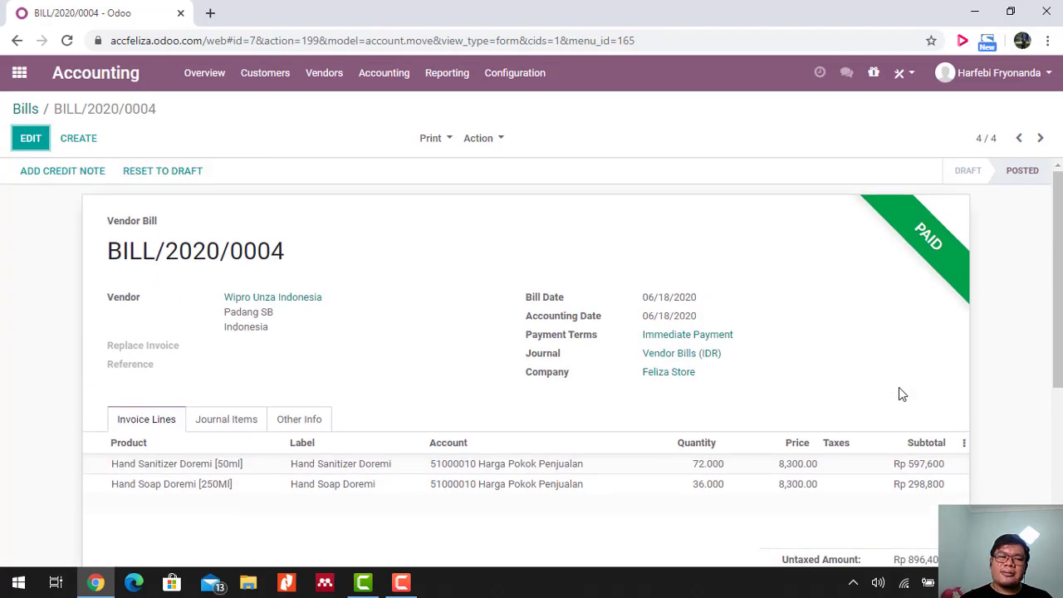
# Open the General Ledger and expand the Cash, Bank, Hutang Usaha and Harga Pokok Penjualan accounts.
pyautogui.click(447, 78)
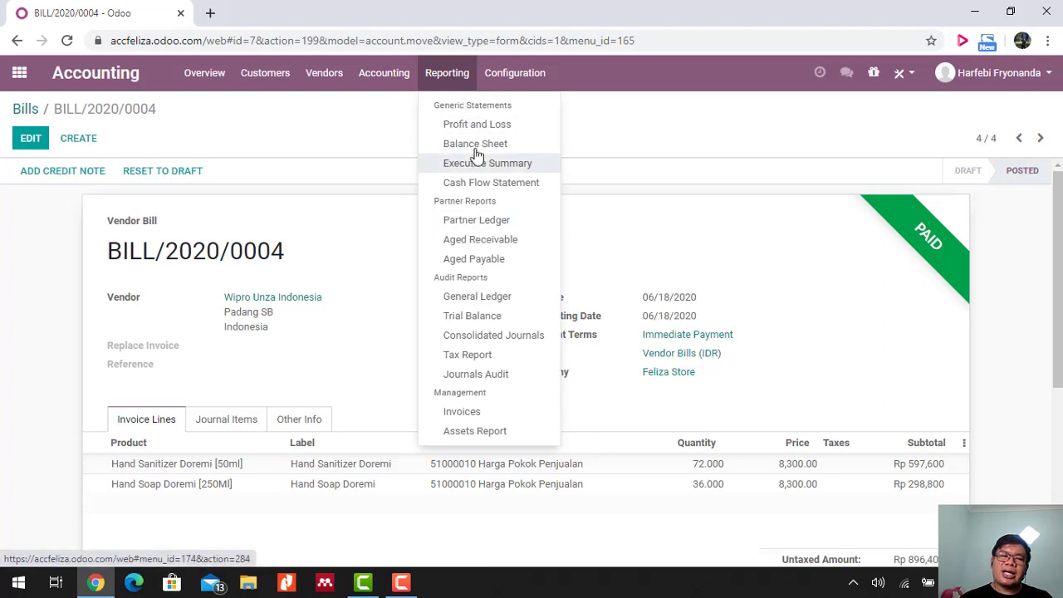
pyautogui.click(496, 302)
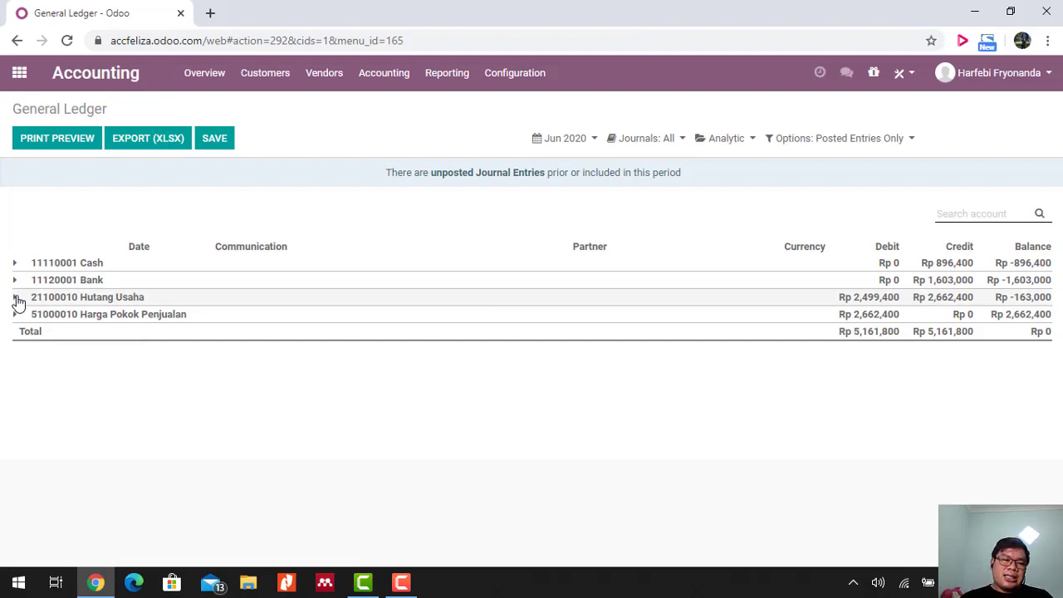
pyautogui.click(14, 264)
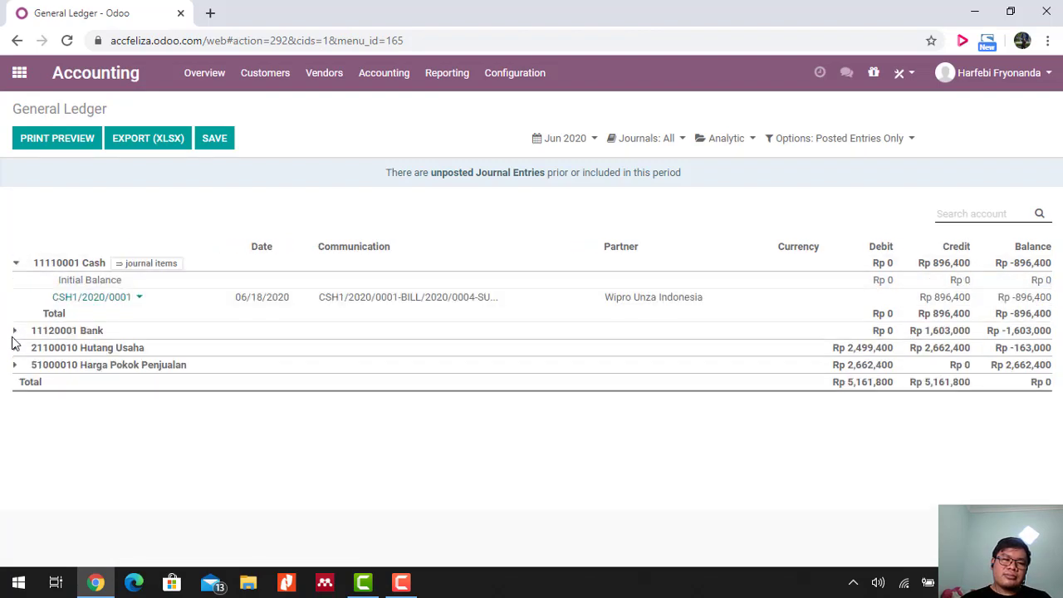
pyautogui.click(15, 332)
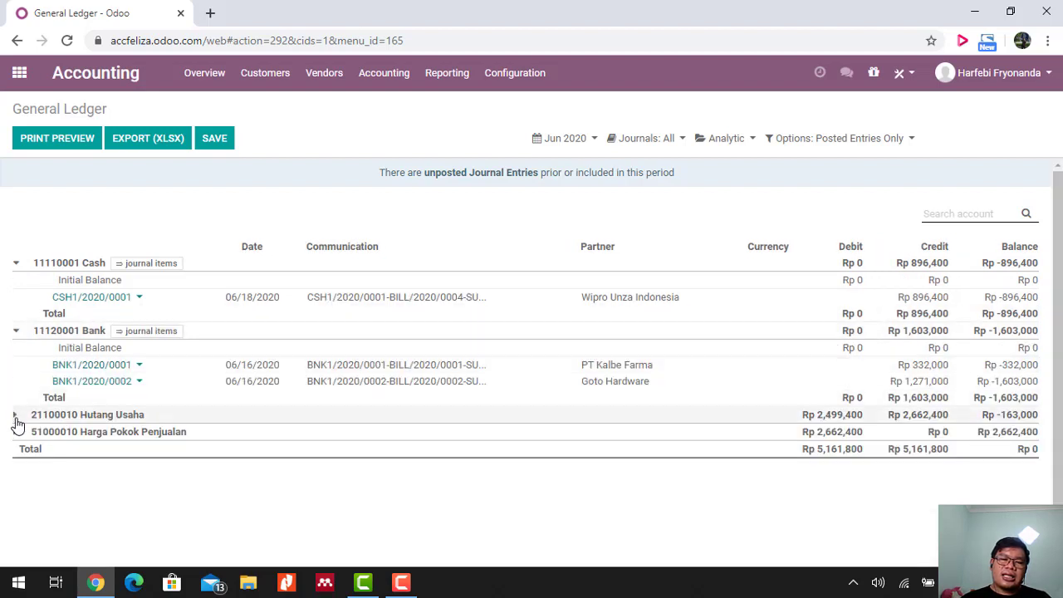
pyautogui.click(15, 416)
pyautogui.scroll(-2, 11, 465)
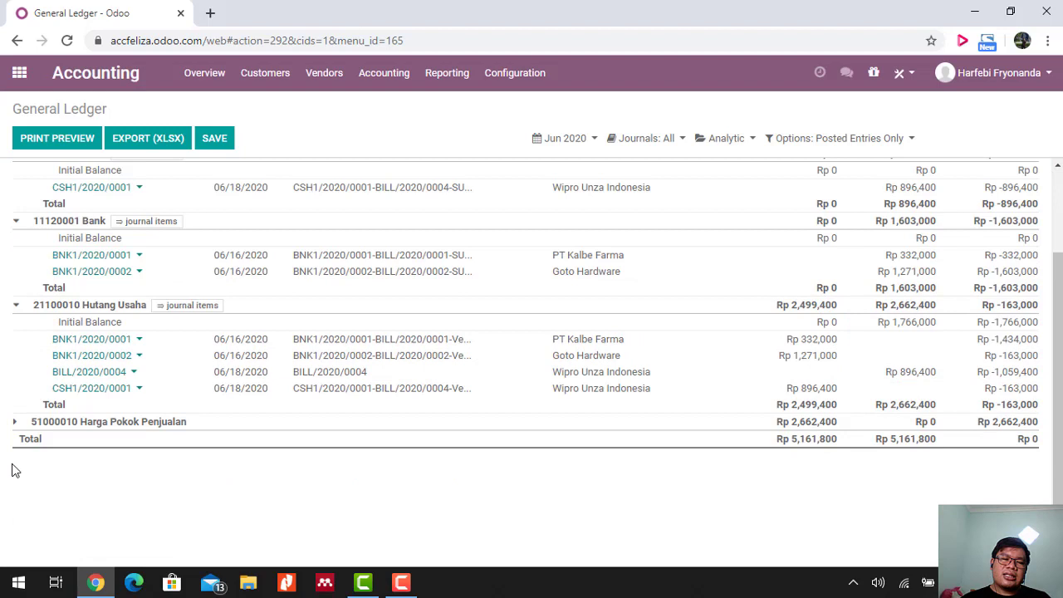
pyautogui.click(16, 421)
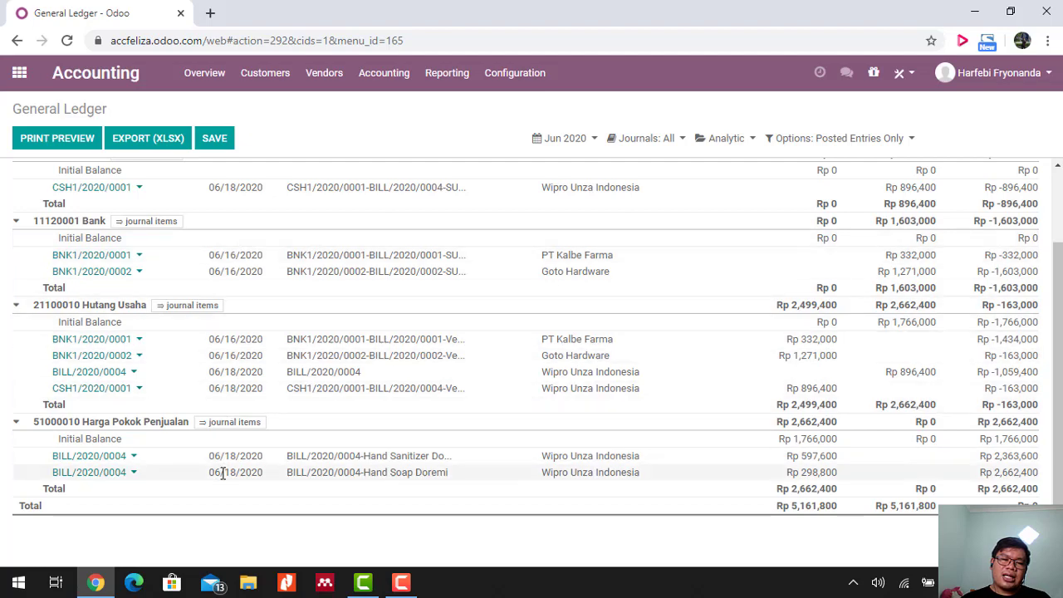
# Examine the debit, credit and balance amounts of every expanded General Ledger account, including the initial balances and the grand total.
pyautogui.scroll(3, 223, 473)
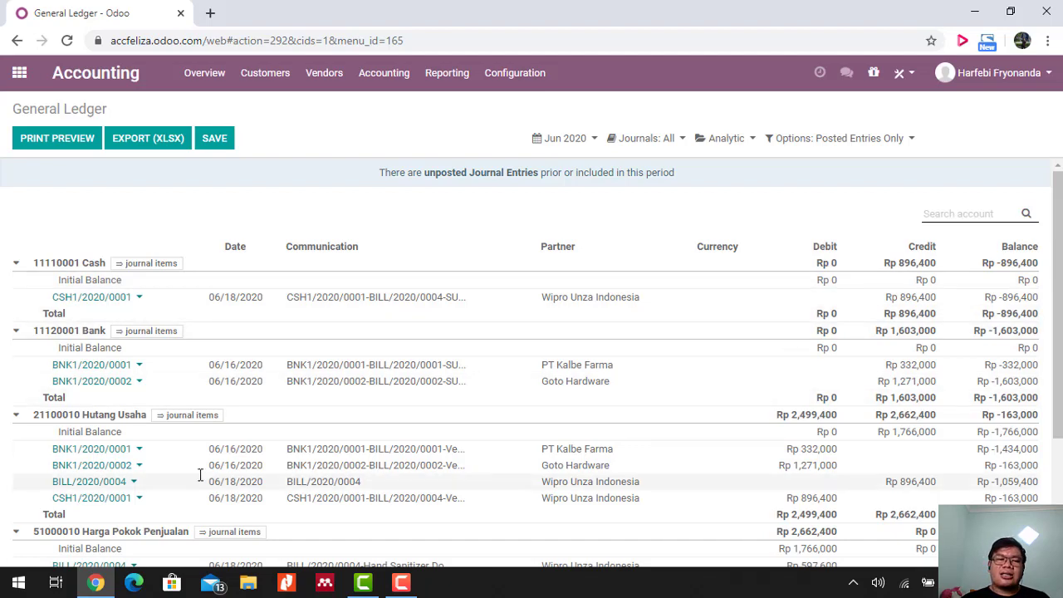
pyautogui.scroll(-3, 200, 475)
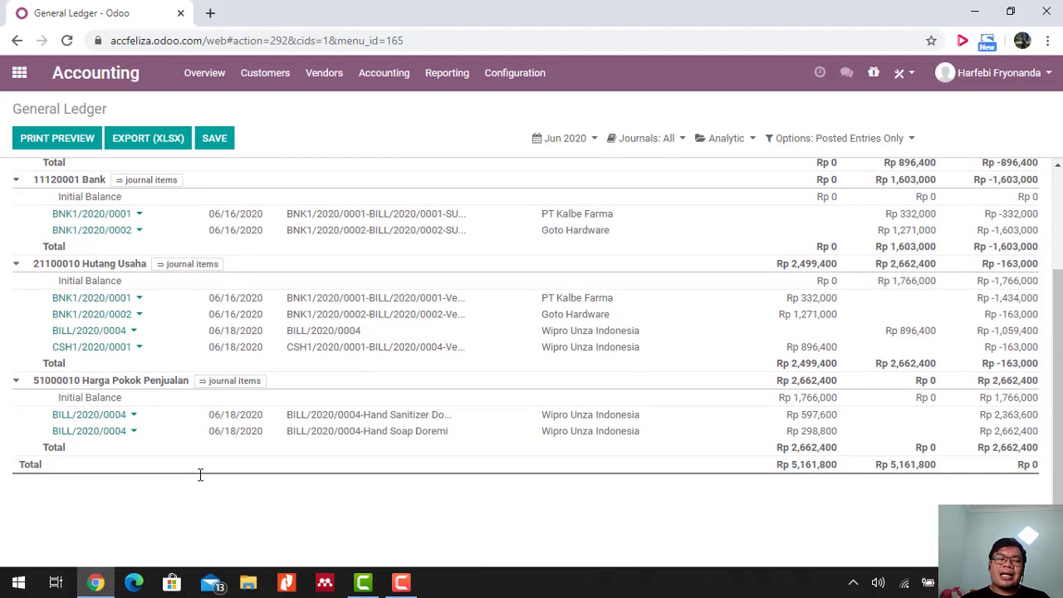
pyautogui.scroll(3, 546, 287)
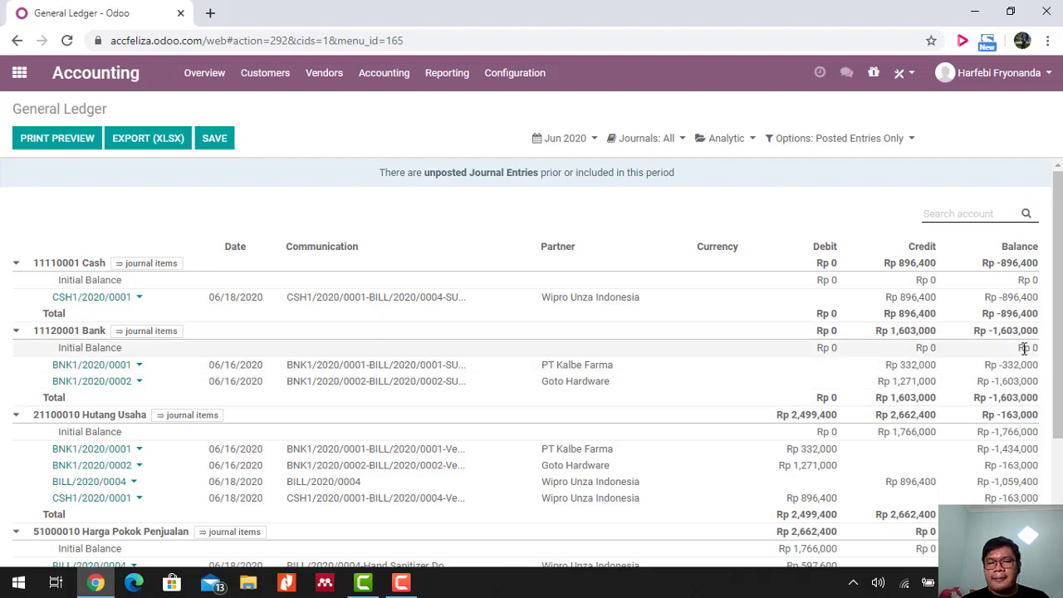
pyautogui.doubleClick(922, 350)
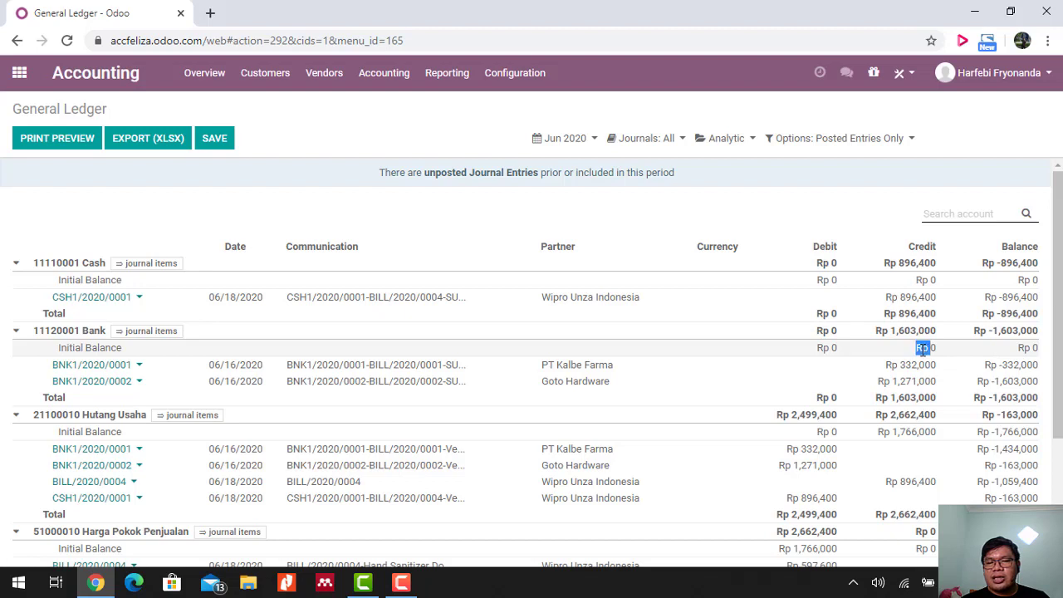
pyautogui.click(1030, 349)
pyautogui.click(965, 349)
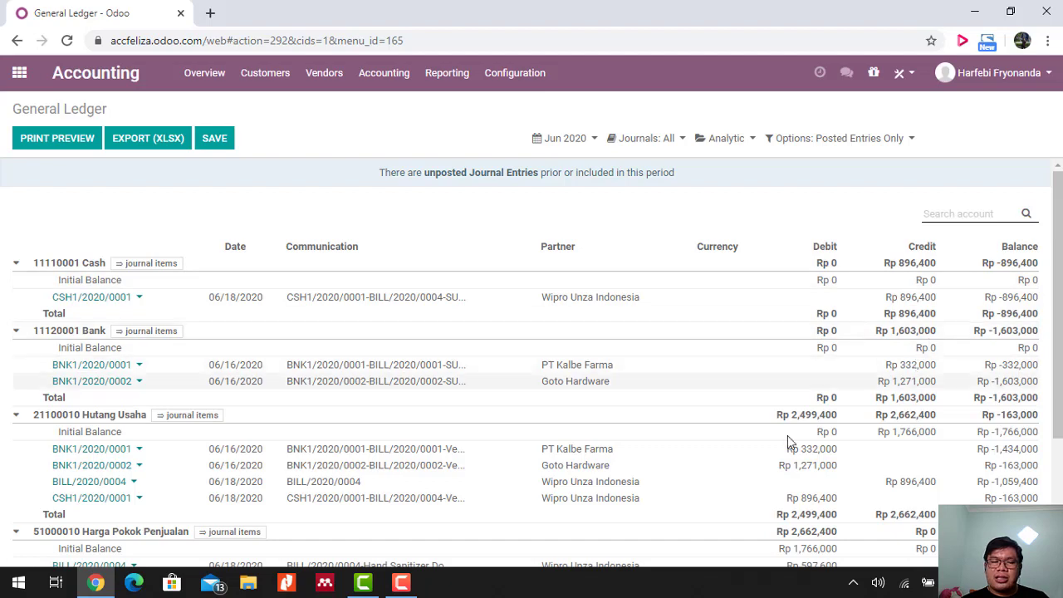
pyautogui.scroll(-1, 664, 417)
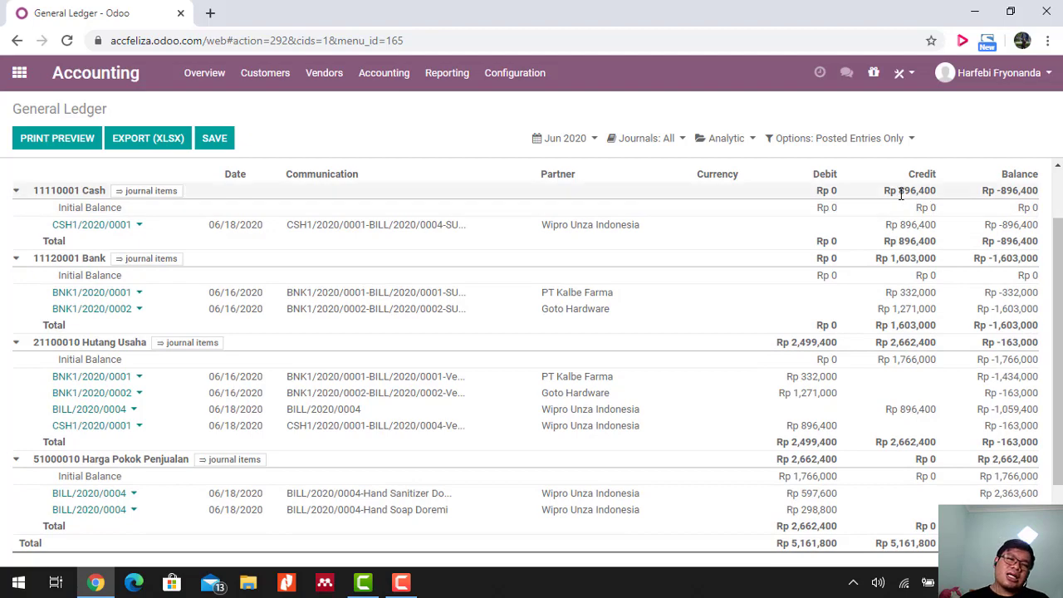
pyautogui.scroll(1, 882, 208)
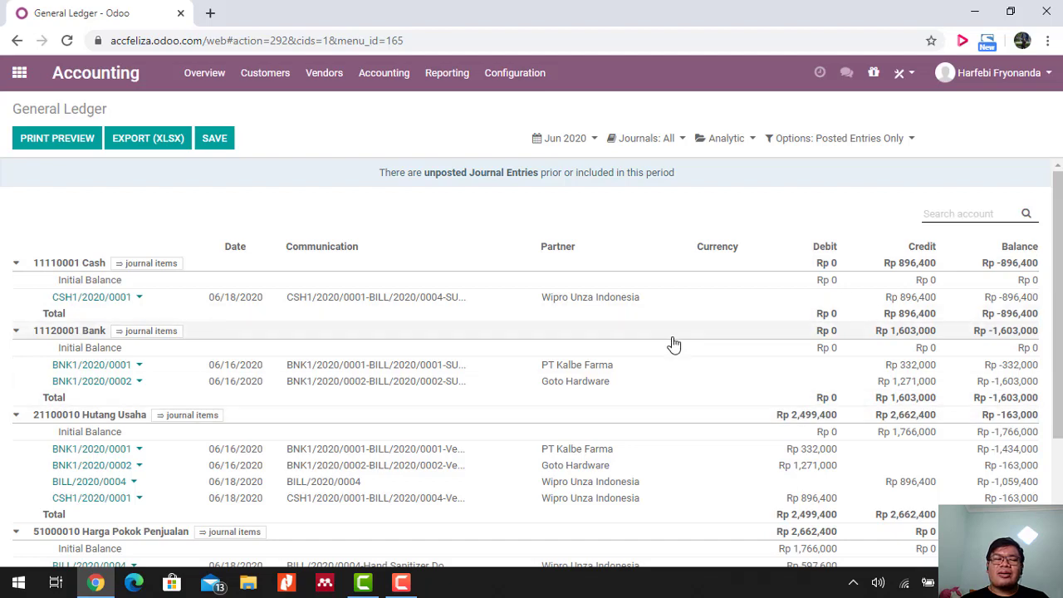
pyautogui.scroll(-2, 674, 332)
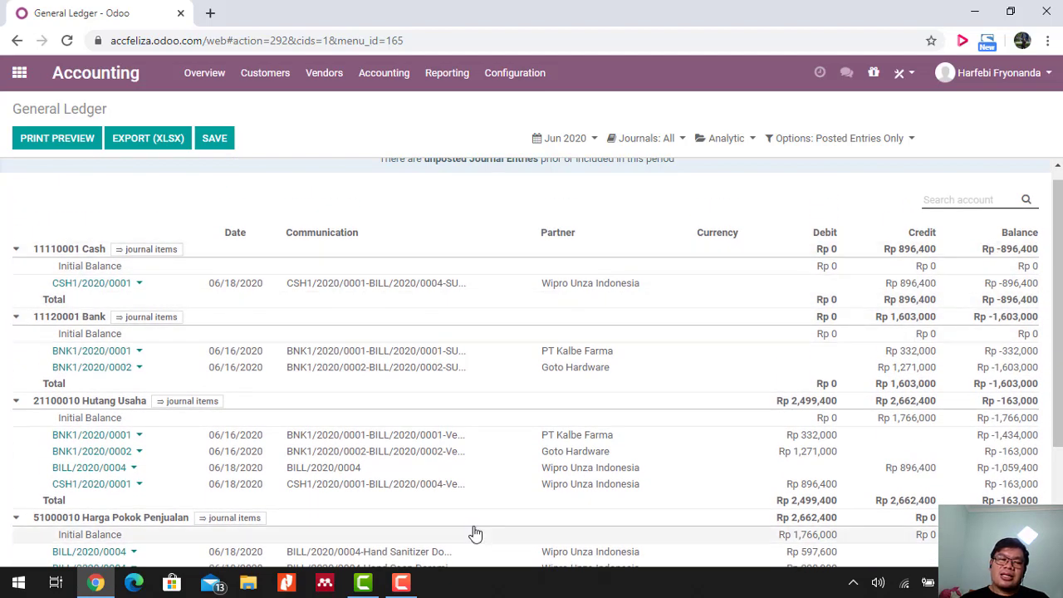
pyautogui.scroll(-3, 474, 534)
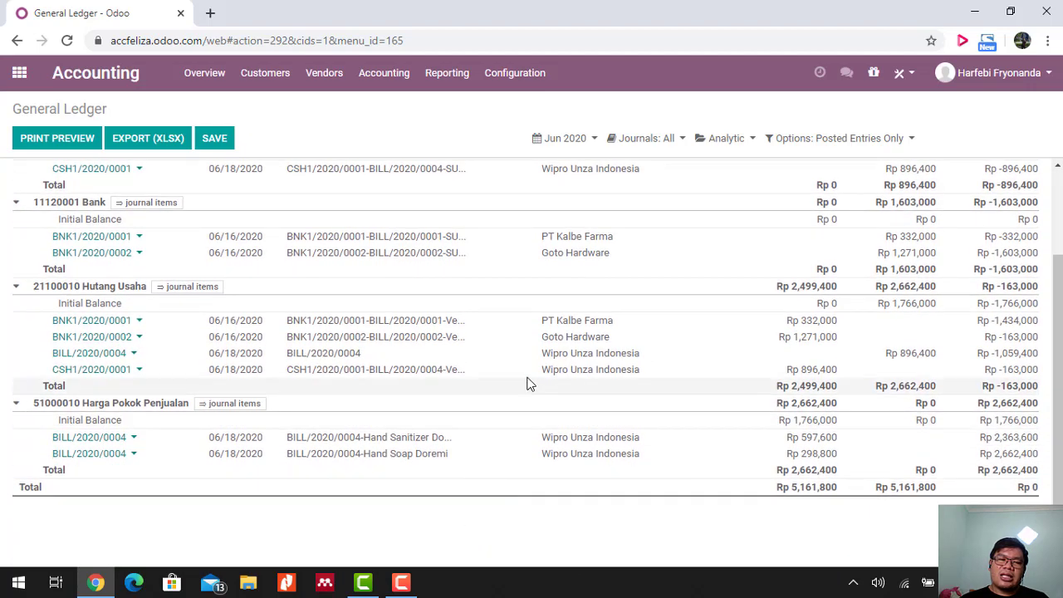
pyautogui.scroll(1, 521, 384)
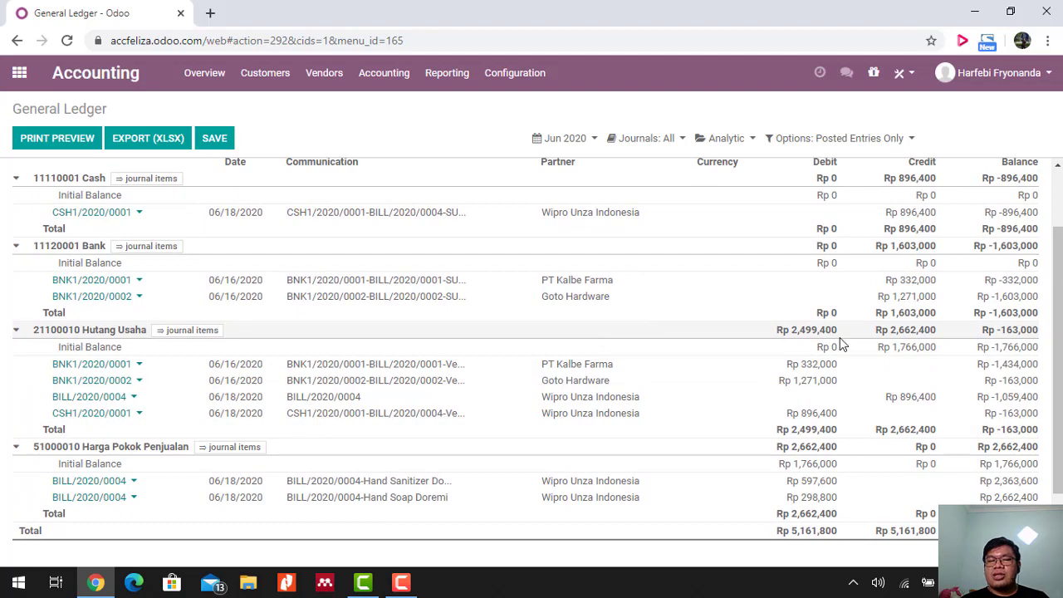
pyautogui.scroll(-1, 804, 342)
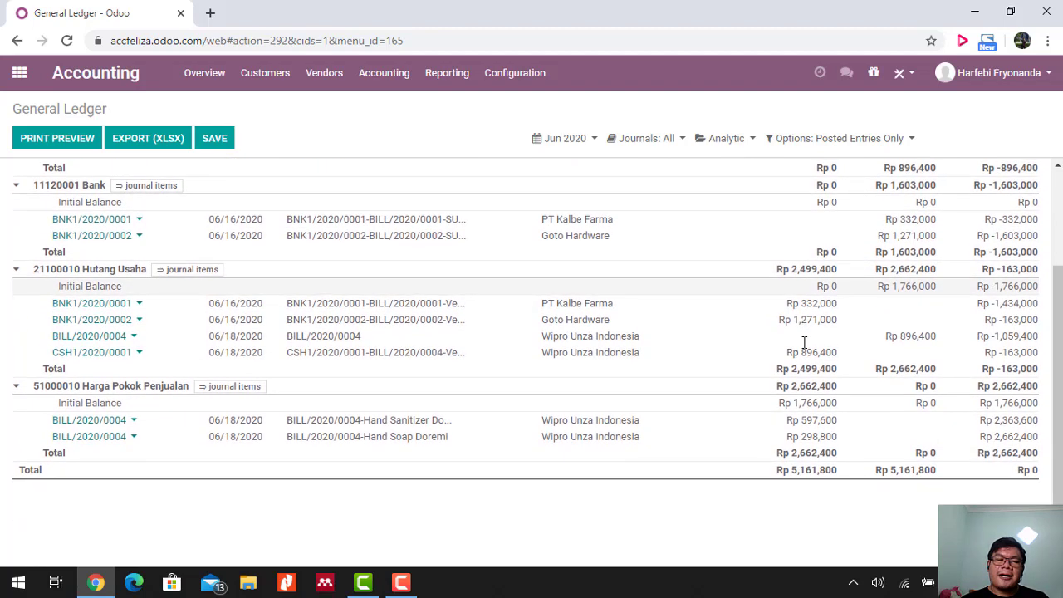
pyautogui.scroll(3, 803, 342)
pyautogui.scroll(-4, 803, 342)
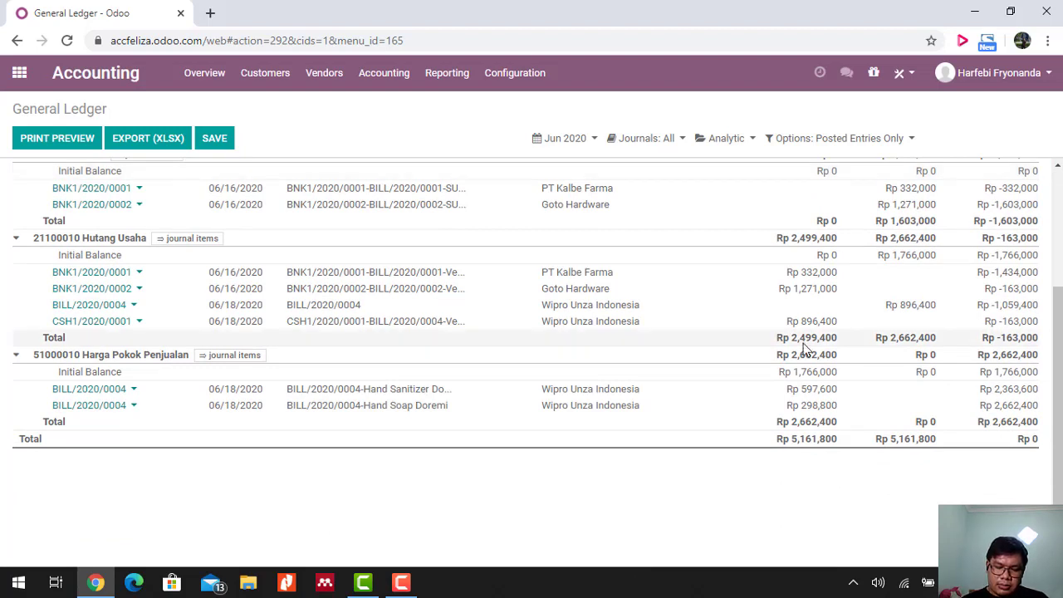
pyautogui.click(401, 582)
pyautogui.click(989, 504)
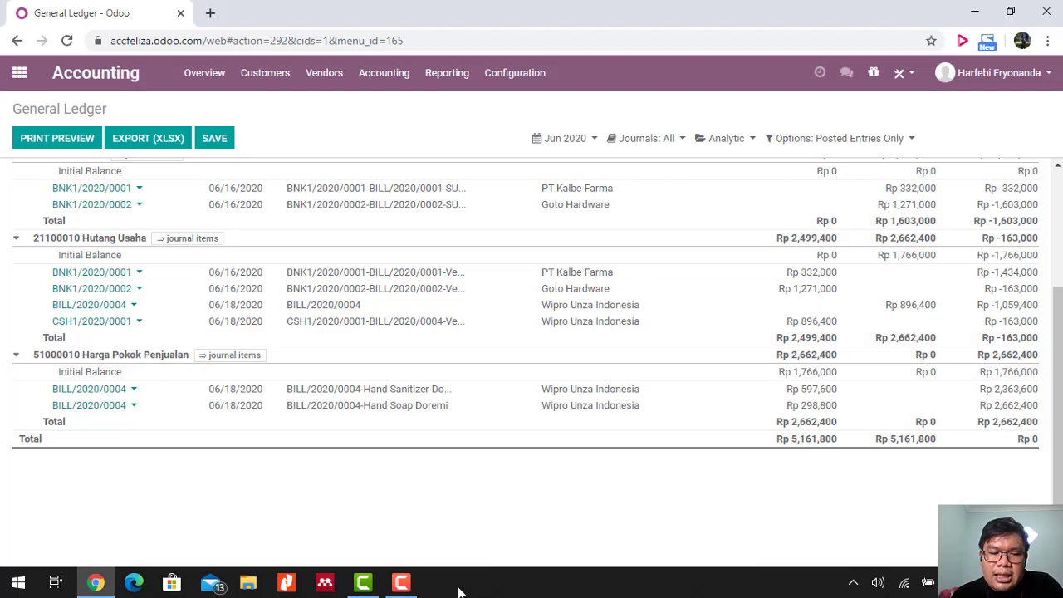
pyautogui.click(404, 588)
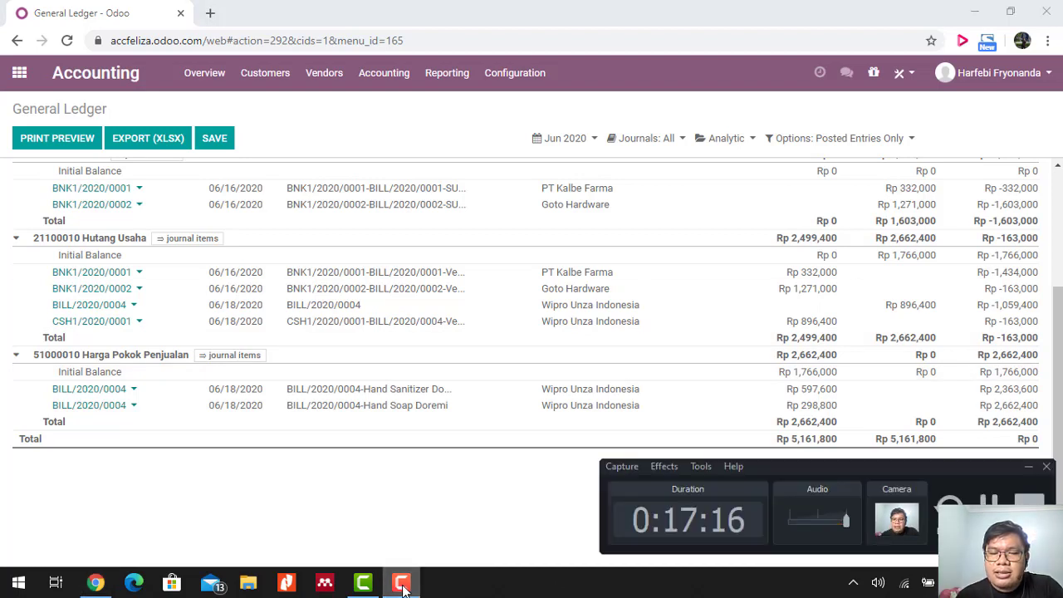
pyautogui.click(404, 588)
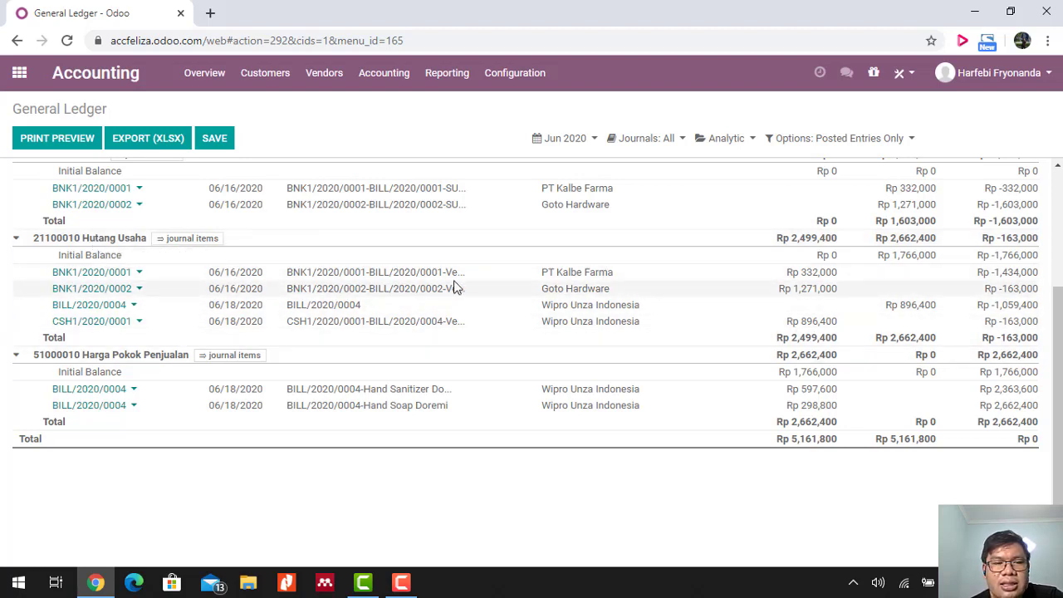
# Open the Profit and Loss report and review its income, cost of revenue and expense figures.
pyautogui.scroll(2, 457, 284)
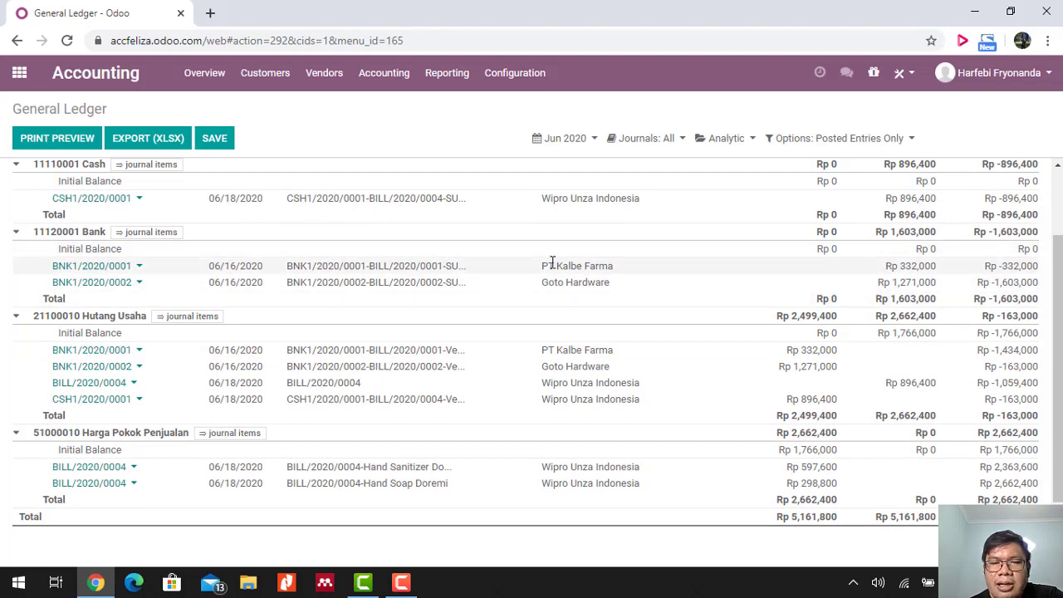
pyautogui.scroll(3, 550, 263)
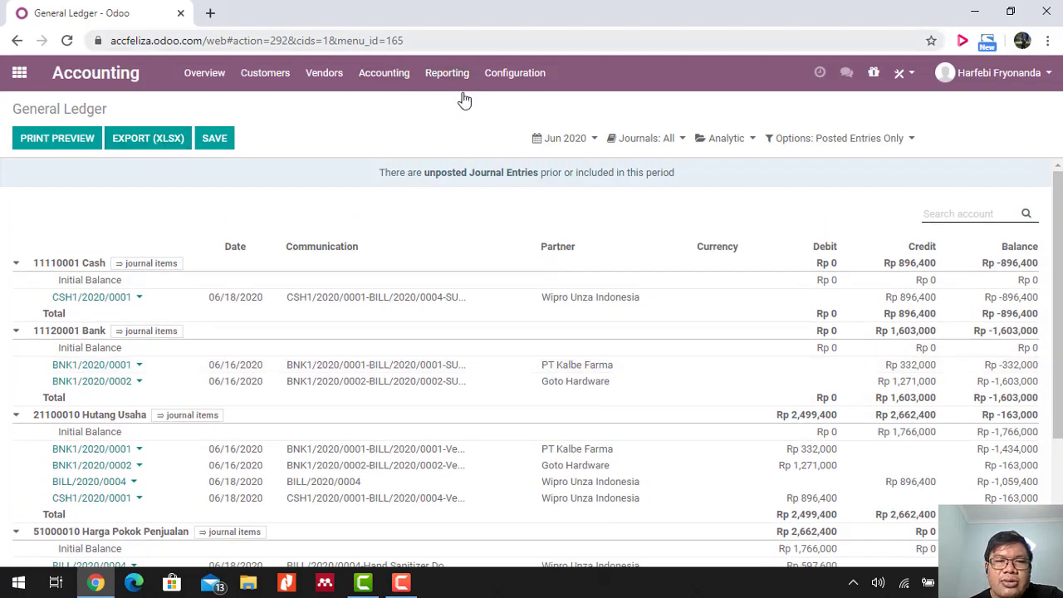
pyautogui.click(436, 83)
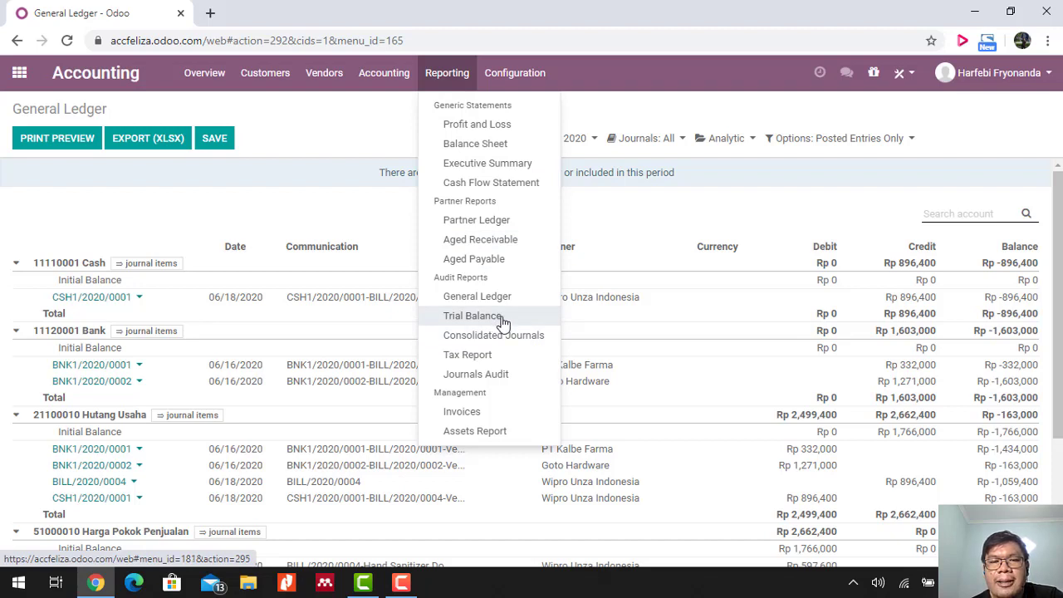
pyautogui.click(492, 124)
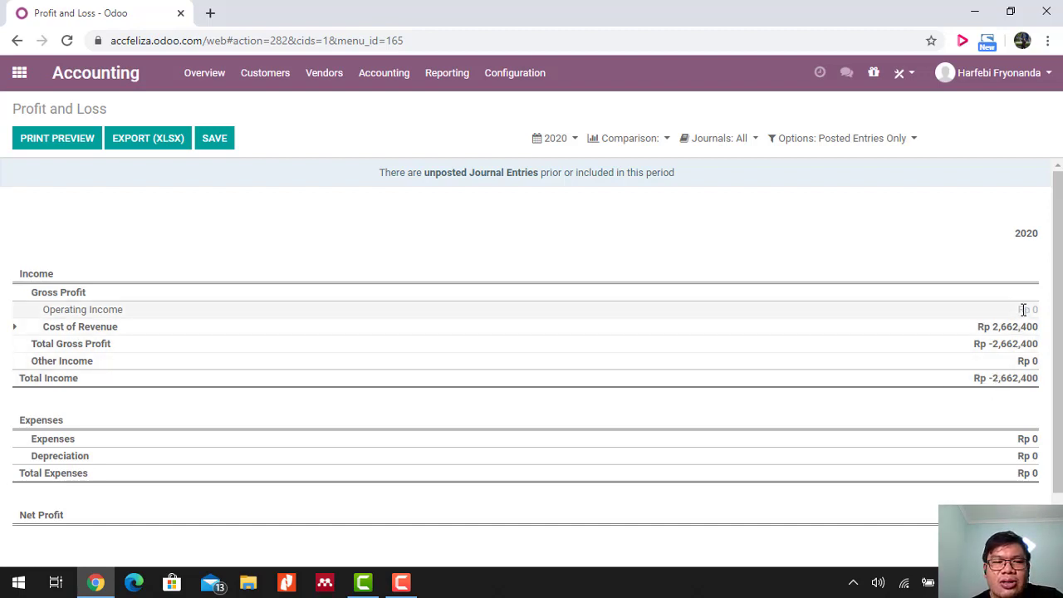
pyautogui.scroll(-2, 939, 415)
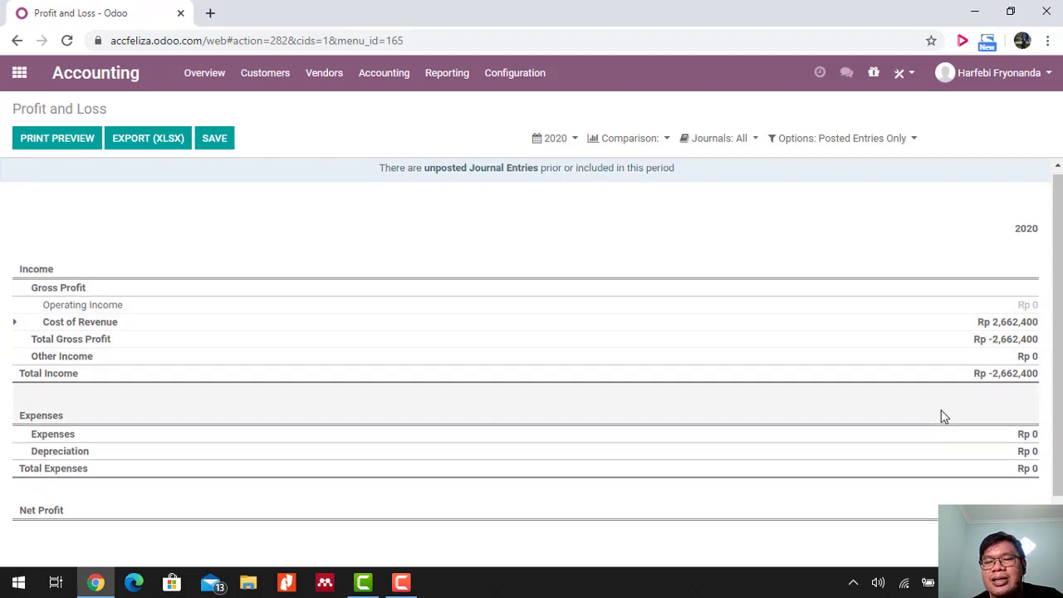
pyautogui.scroll(2, 543, 496)
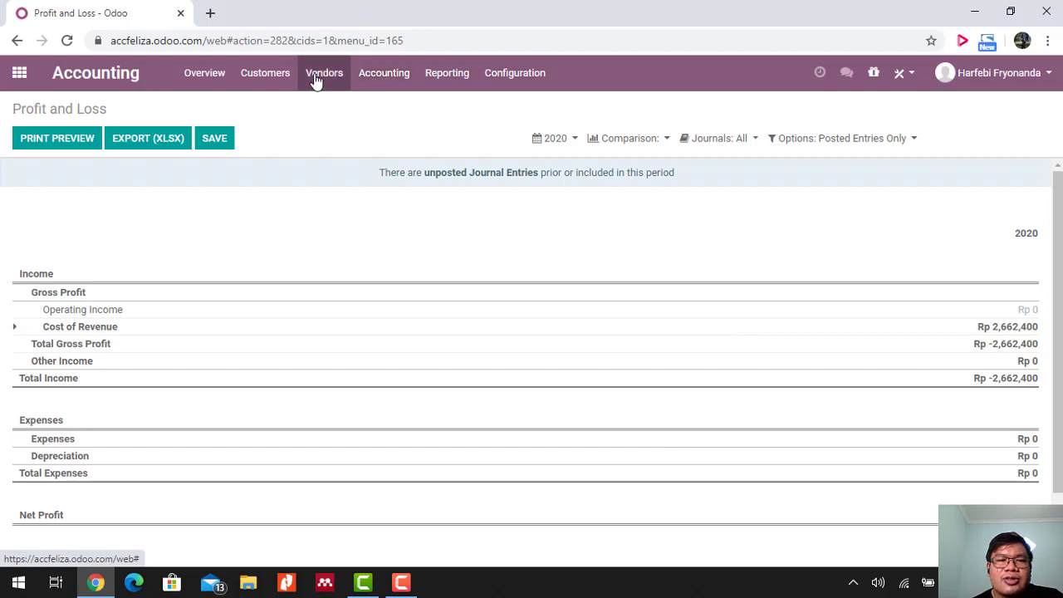
# Create a new miscellaneous journal entry with the accounting date 06/01/2020.
pyautogui.click(375, 78)
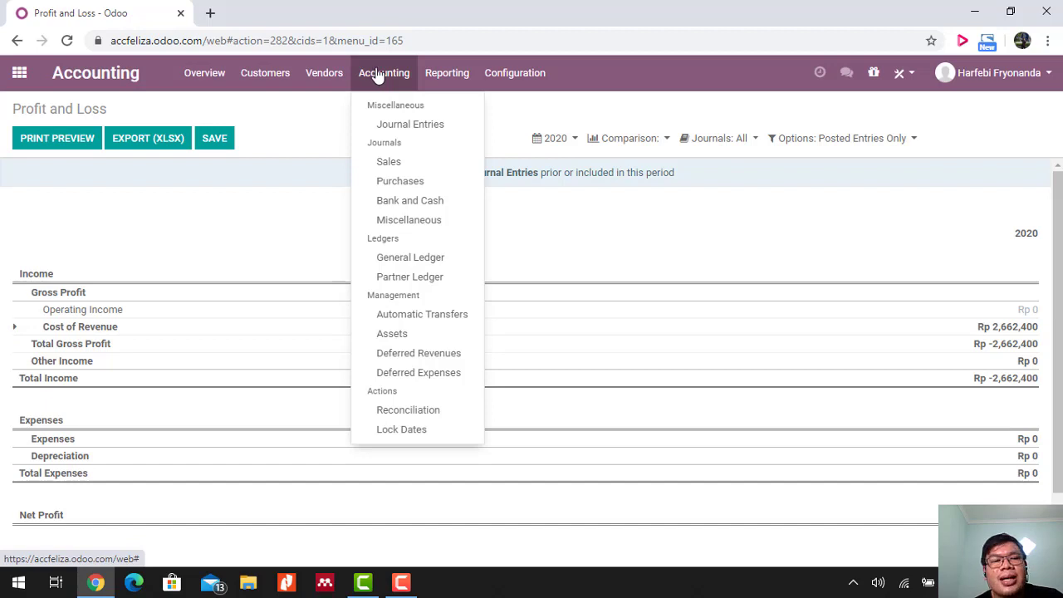
pyautogui.click(405, 125)
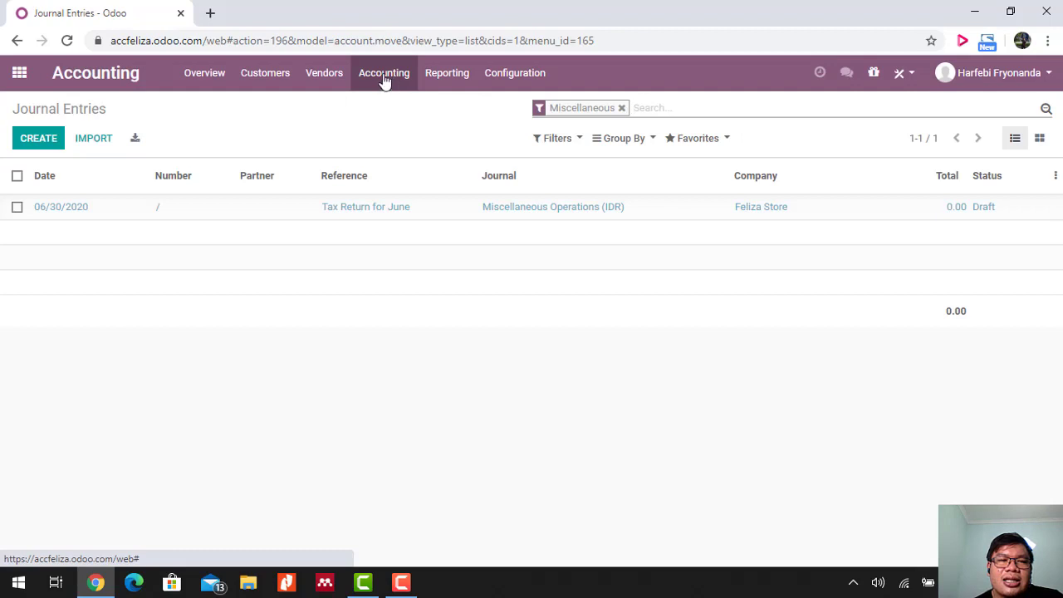
pyautogui.click(38, 141)
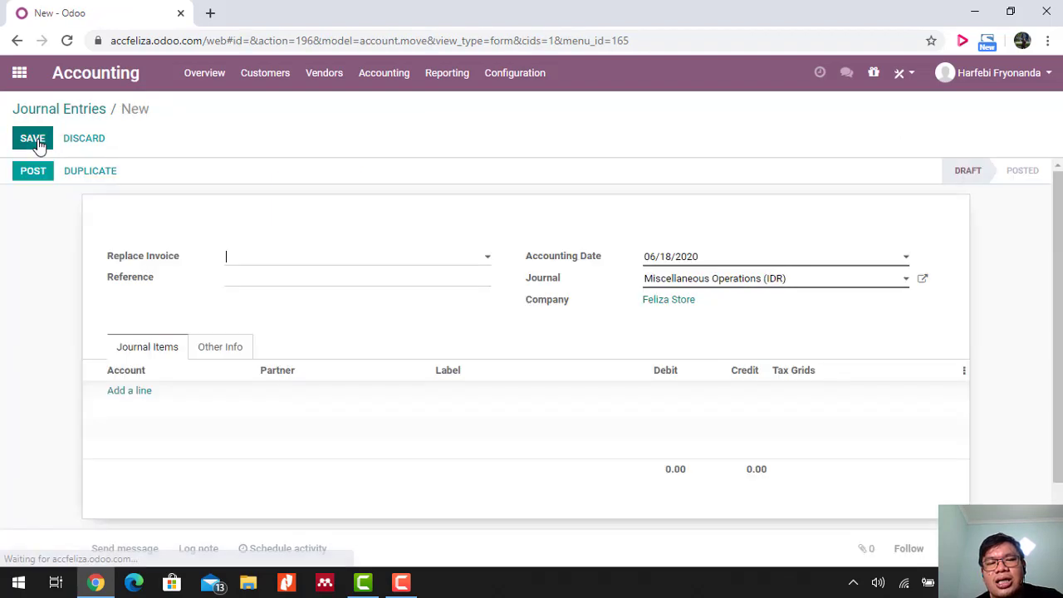
pyautogui.click(717, 260)
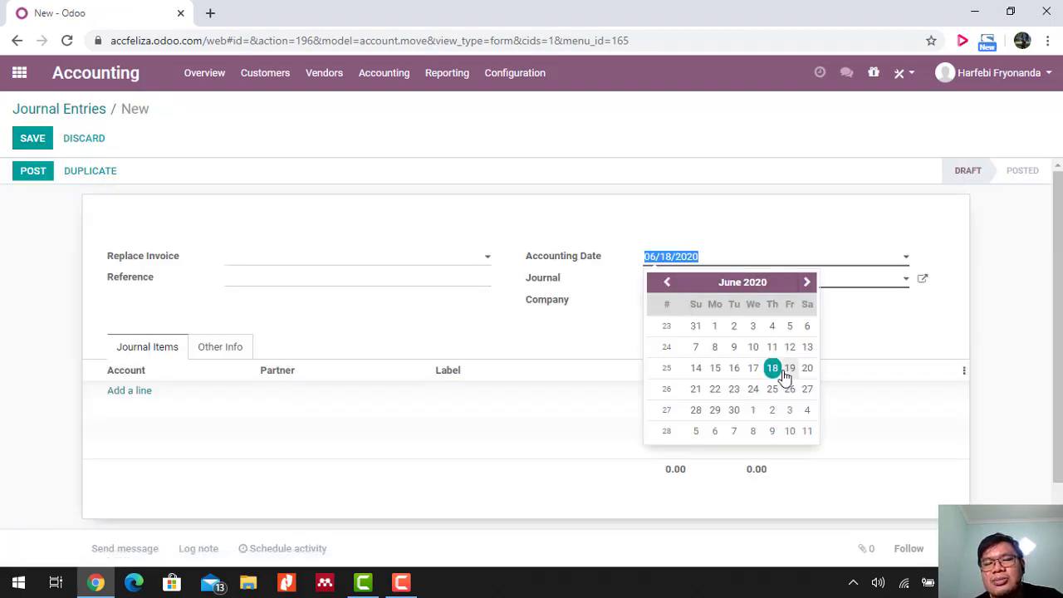
pyautogui.click(716, 327)
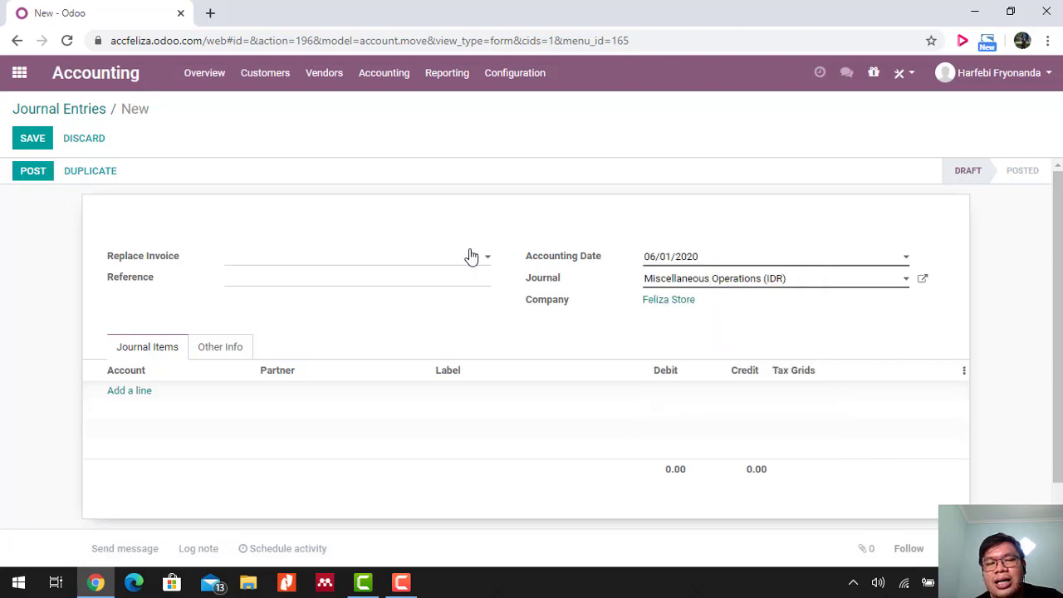
# Add a first journal item using the account 31100020 Modal Yang Disetor, leaving Replace Invoice empty.
pyautogui.click(288, 259)
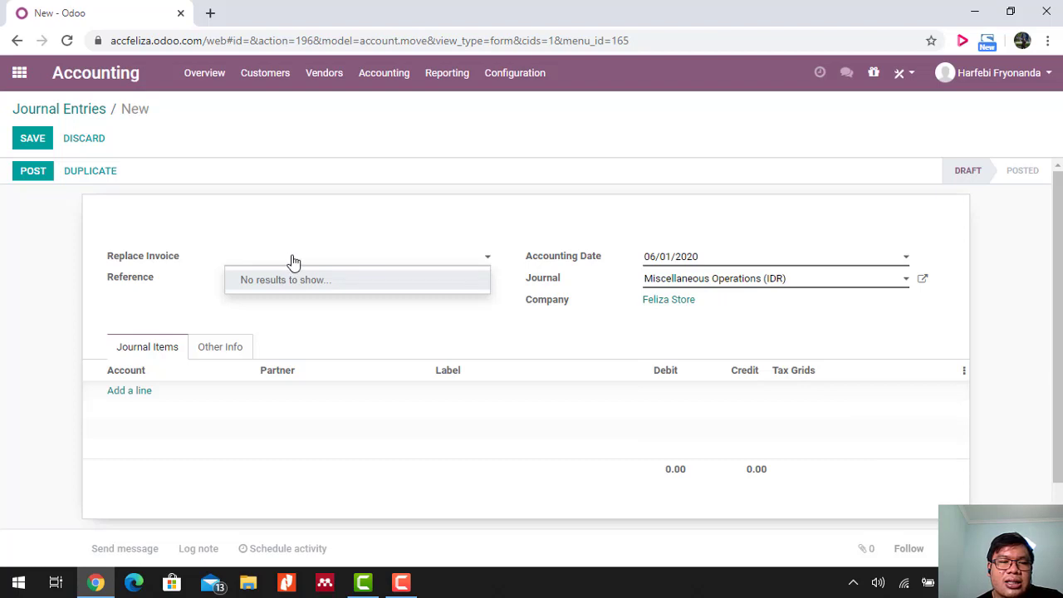
pyautogui.click(293, 256)
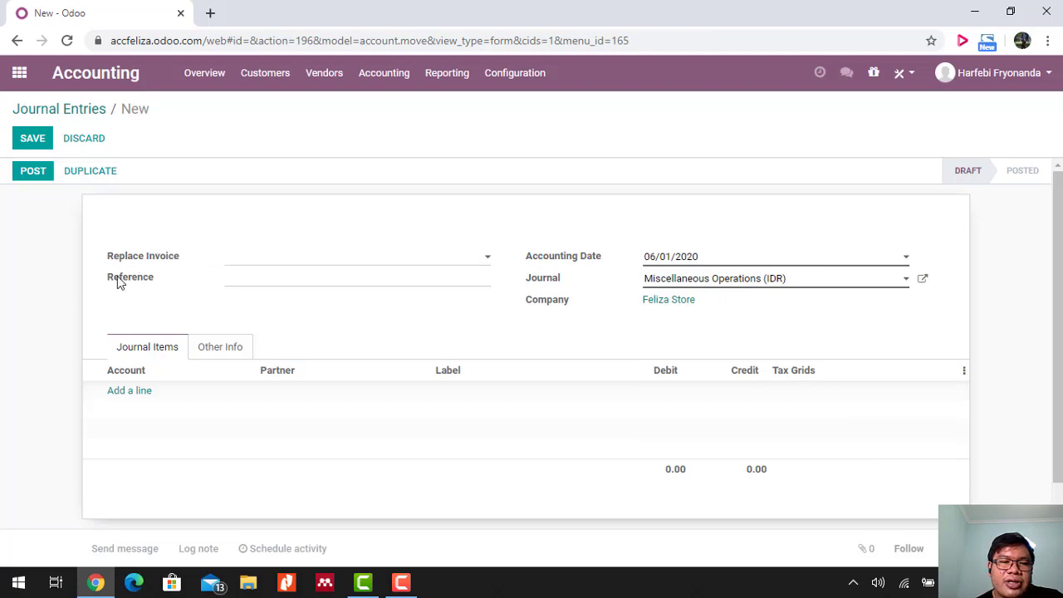
pyautogui.click(125, 392)
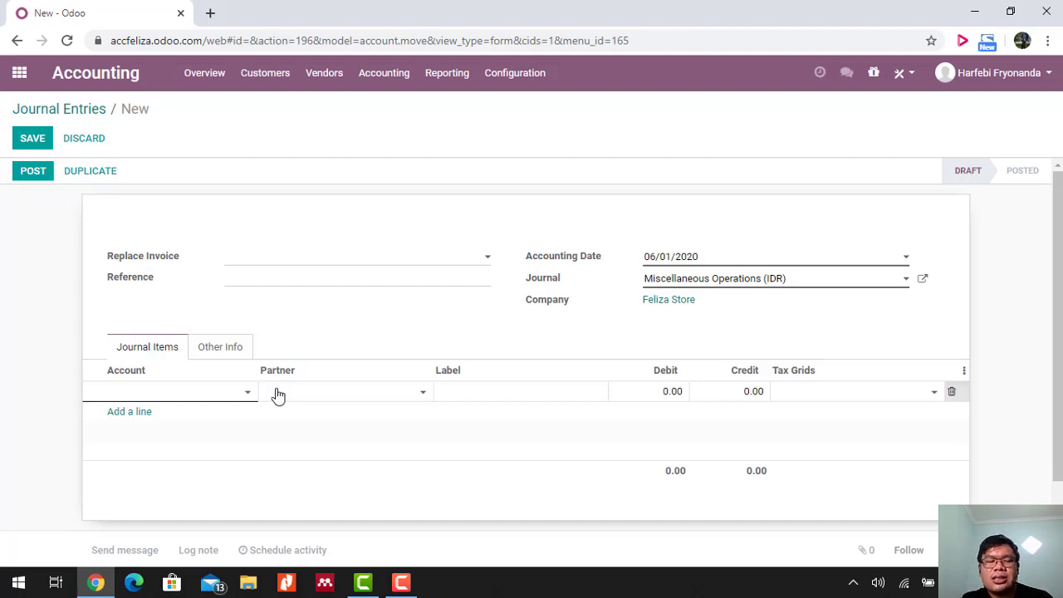
pyautogui.press('Down')
pyautogui.write('Set')
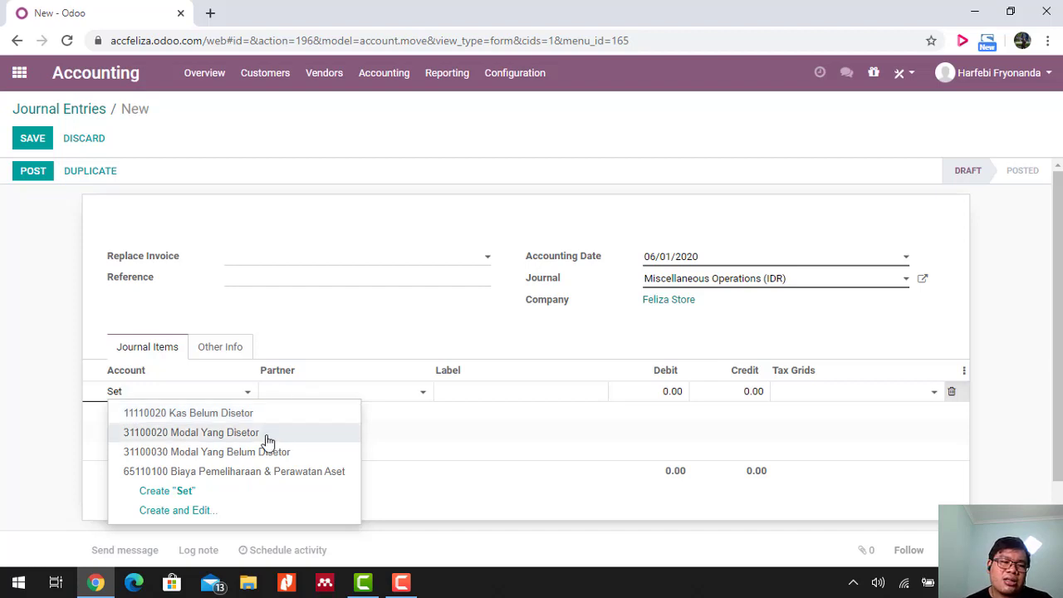
pyautogui.click(267, 439)
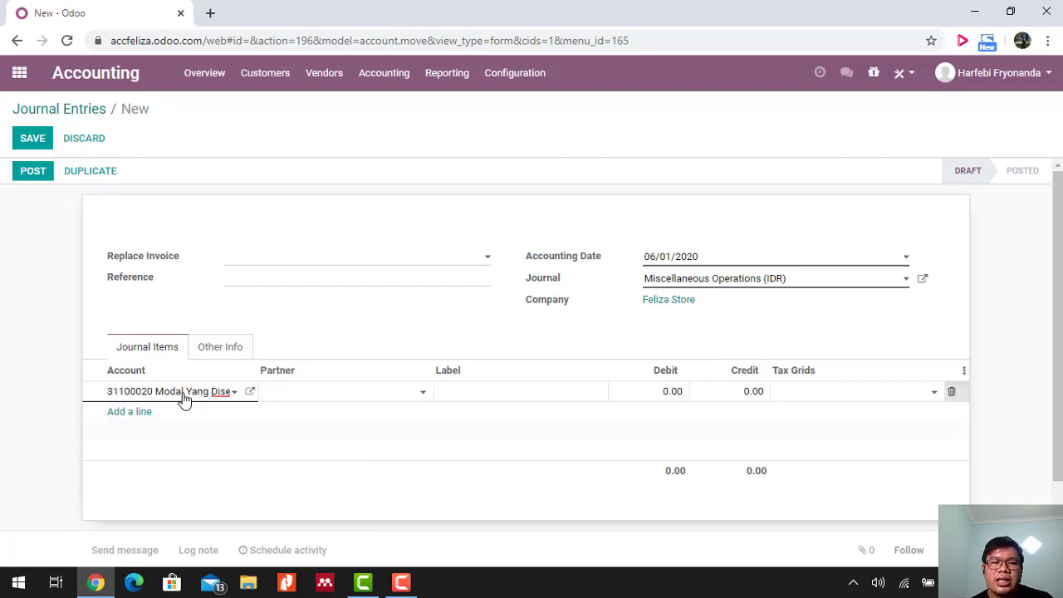
# Create a new partner called Investor UMKM directly from the Modal Yang Disetor journal item.
pyautogui.click(404, 400)
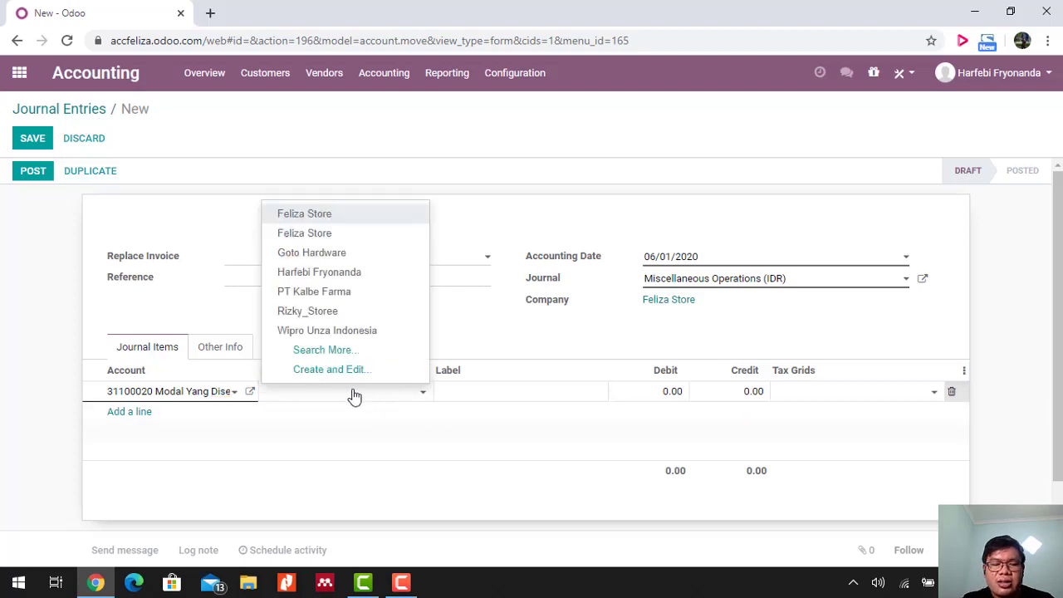
pyautogui.write('Inve')
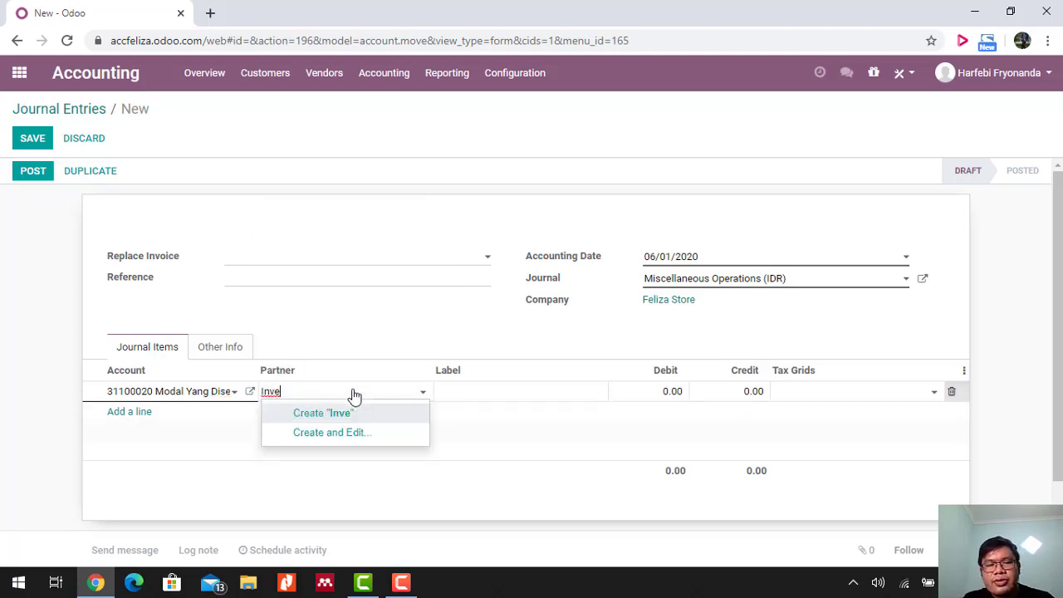
pyautogui.write('stor')
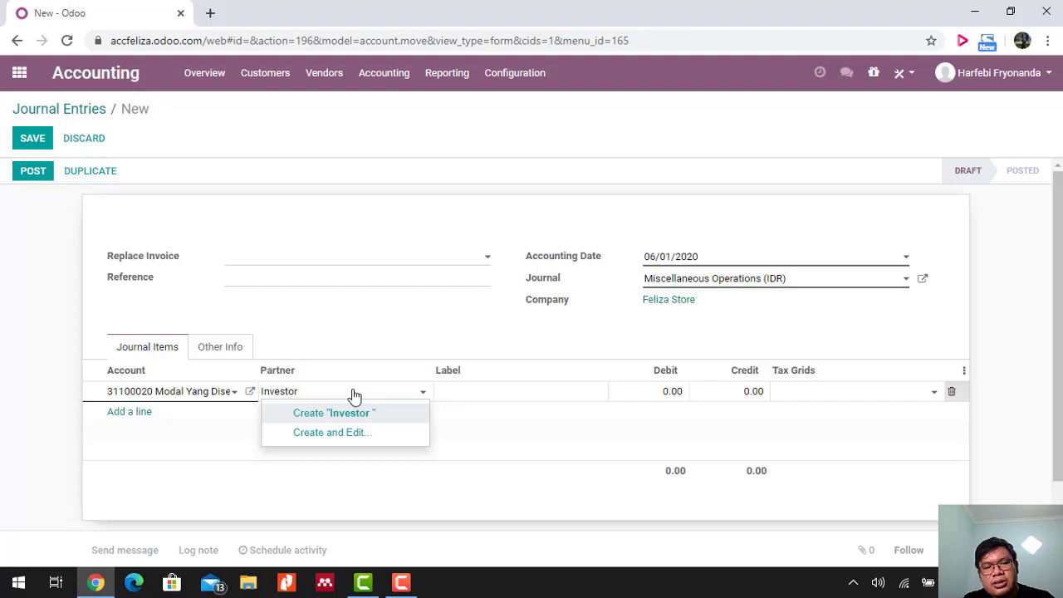
pyautogui.write('UM')
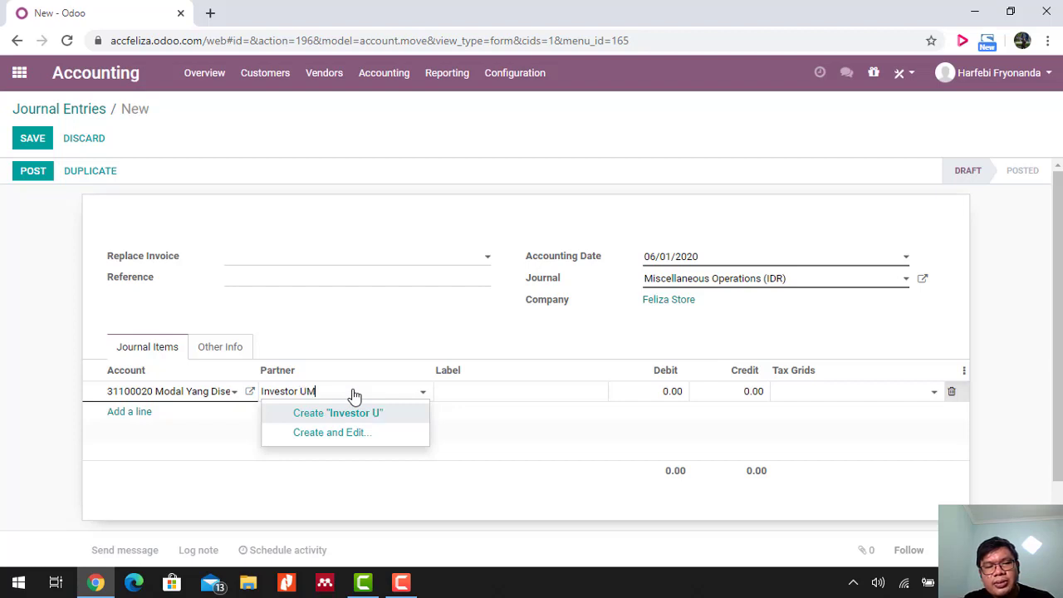
pyautogui.write('KM')
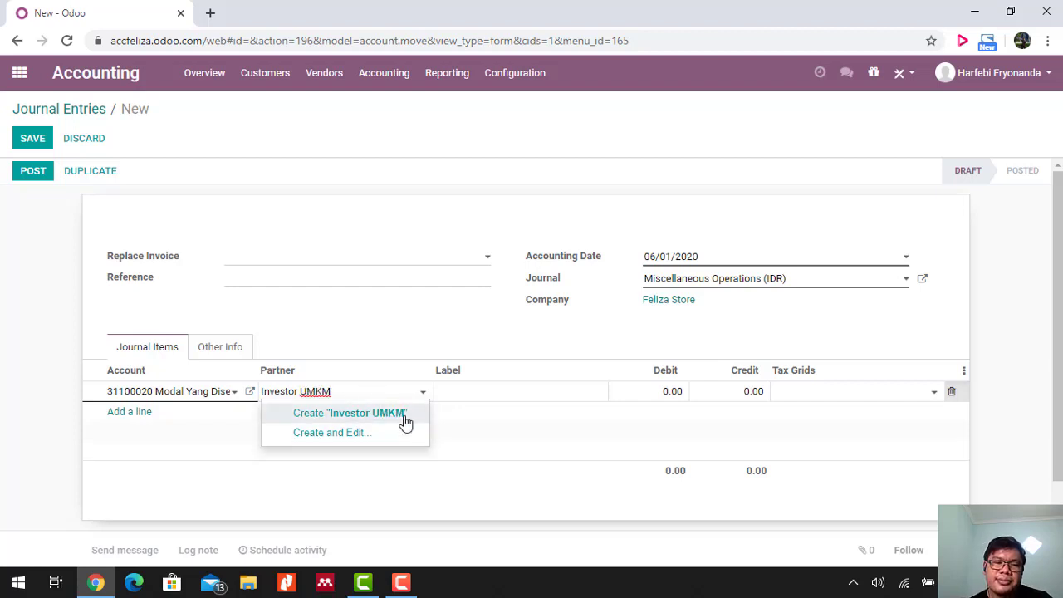
pyautogui.click(404, 419)
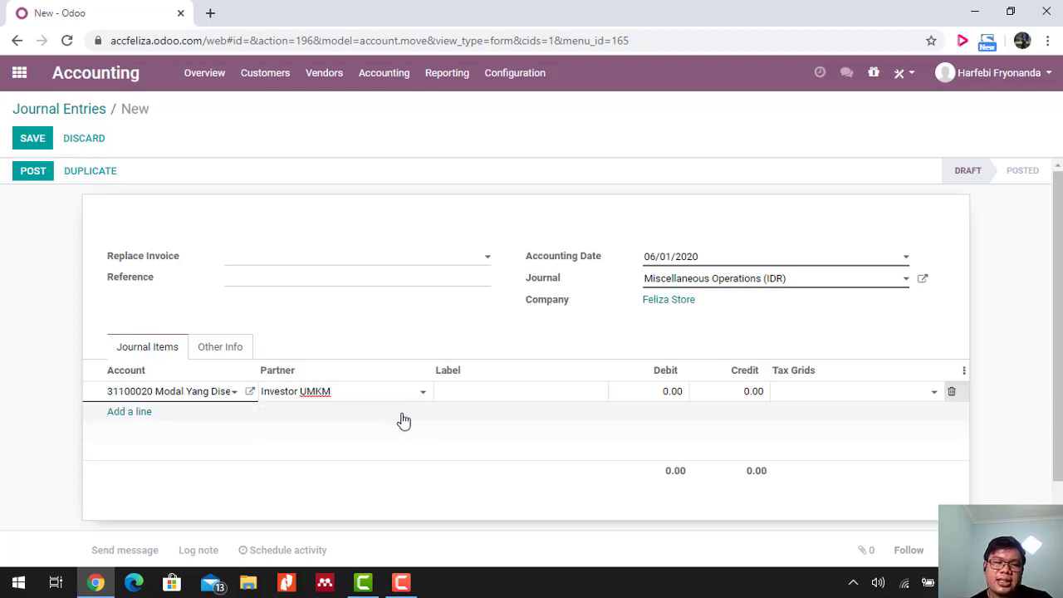
# Set the debit of the Modal Yang Disetor journal item to 10,000,000.
pyautogui.click(670, 394)
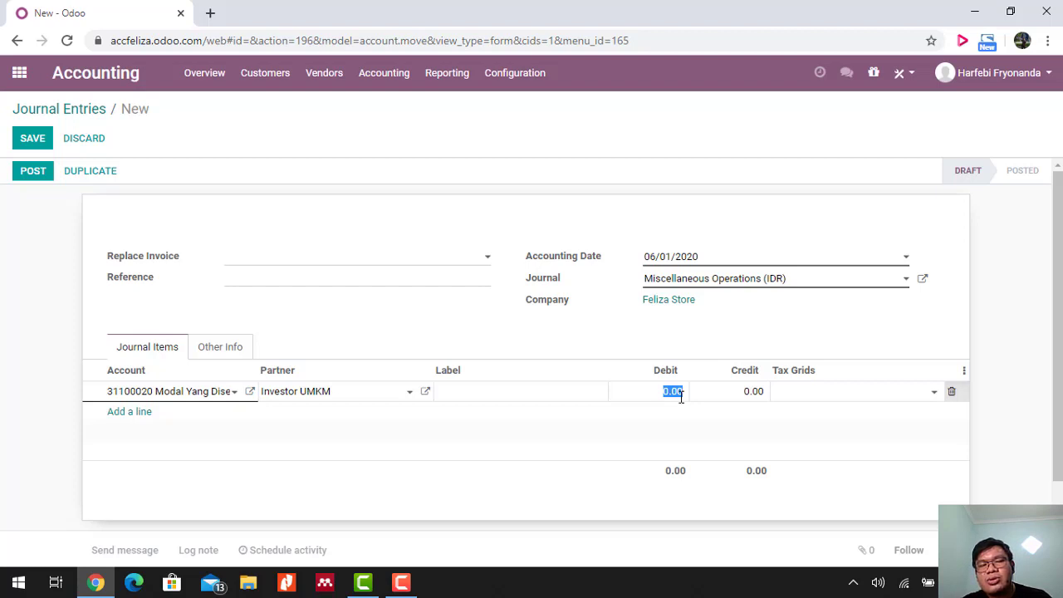
pyautogui.write('10000000')
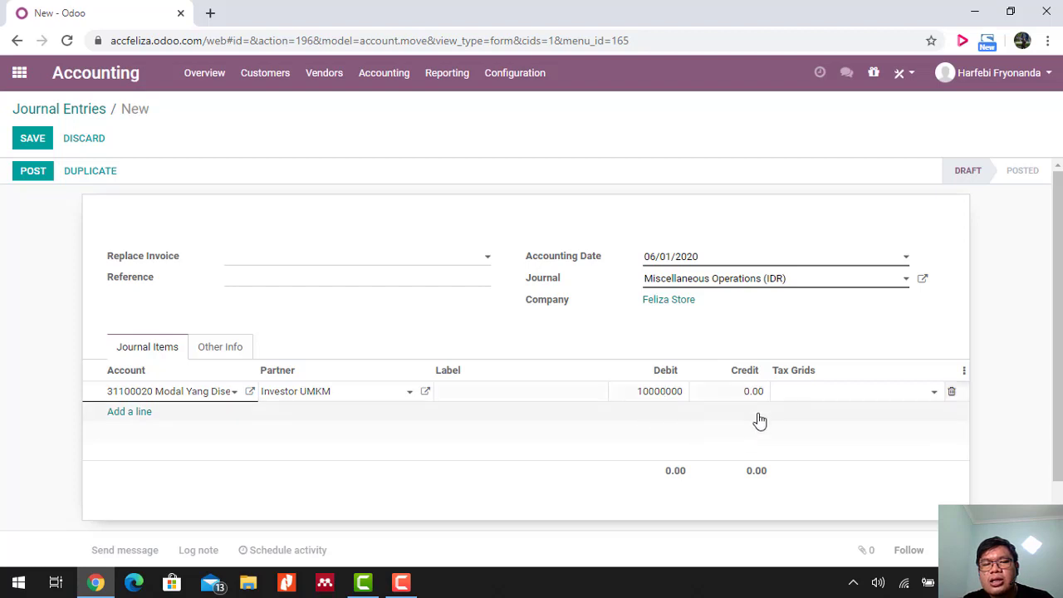
pyautogui.click(714, 424)
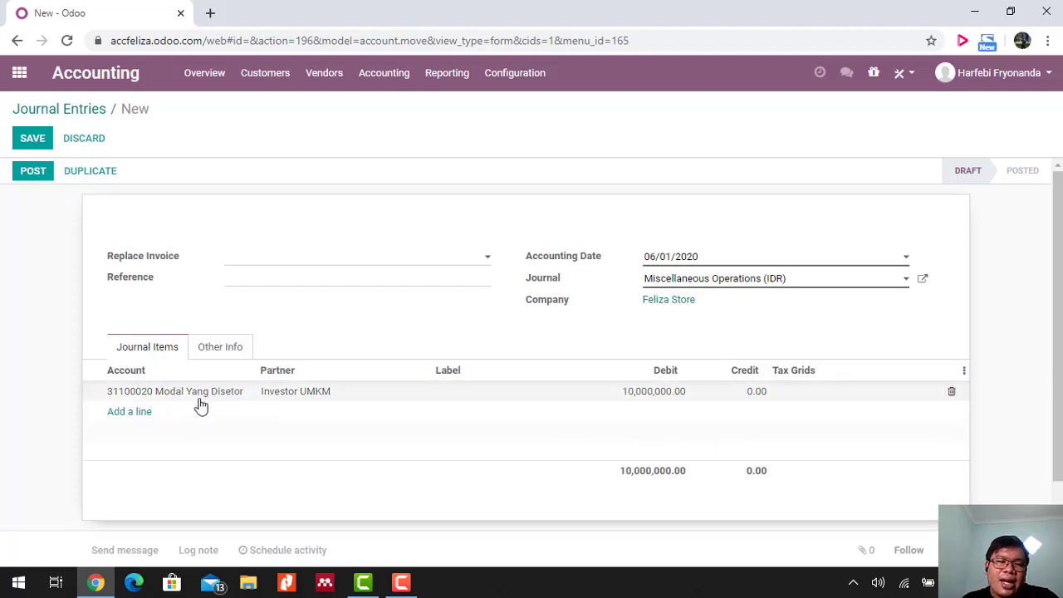
# Add an 11110001 Cash line carrying the balancing 10,000,000 credit, with the label "Modal Dari UMKM".
pyautogui.click(130, 411)
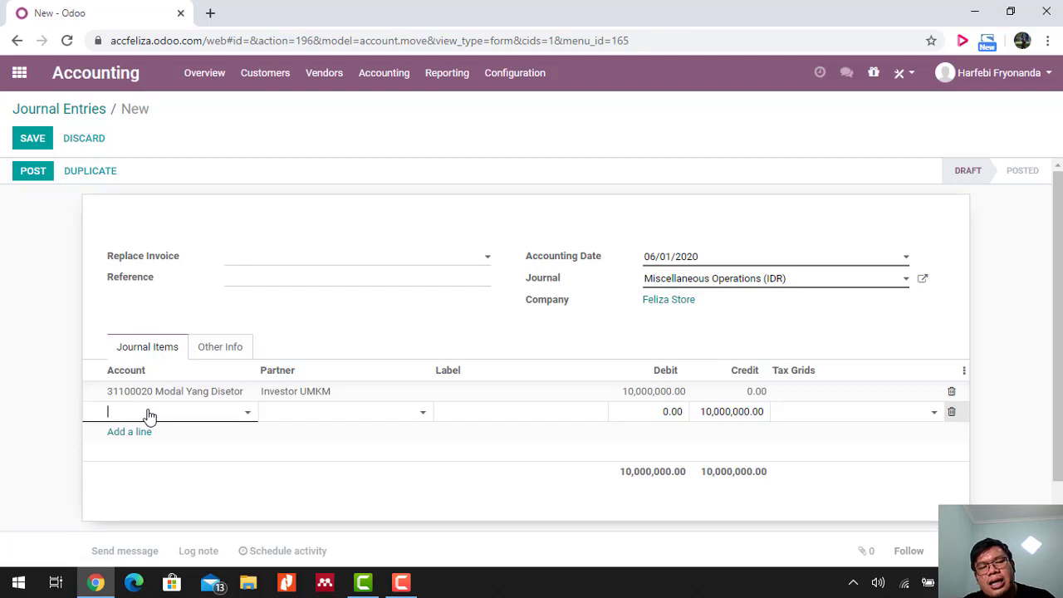
pyautogui.write('ca')
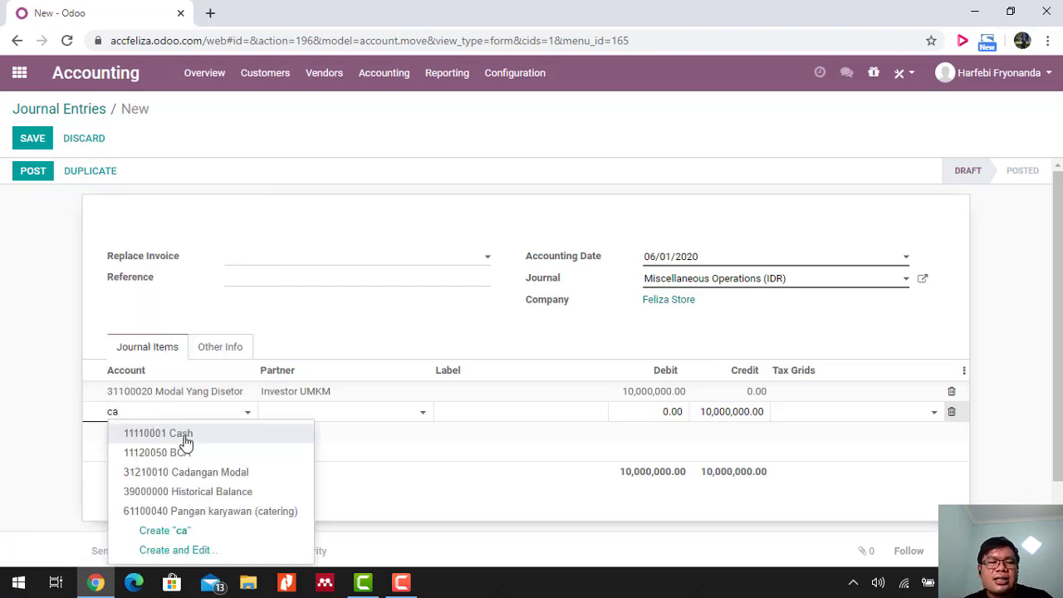
pyautogui.click(184, 434)
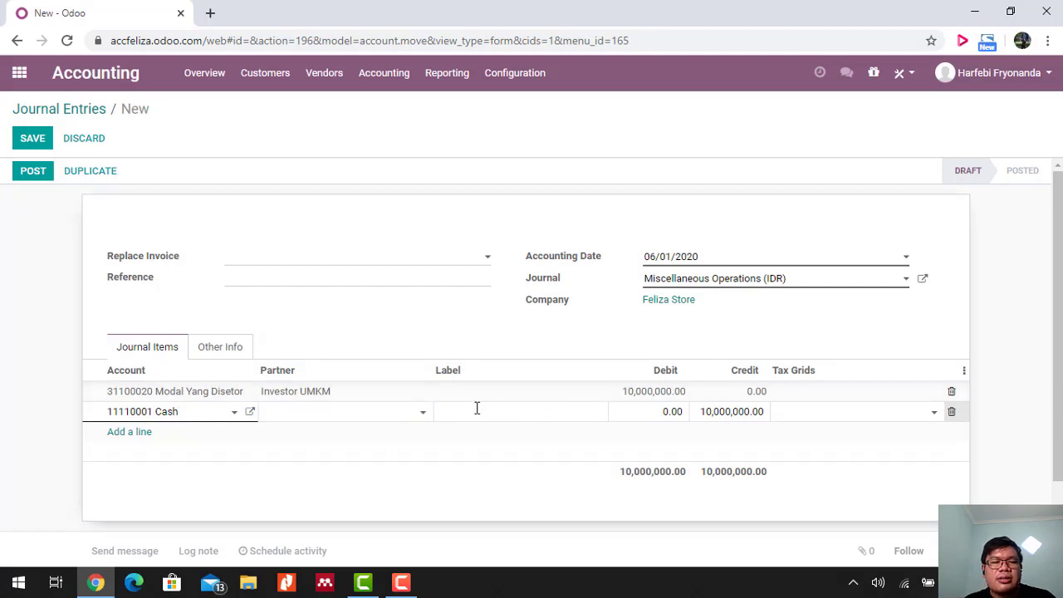
pyautogui.write('odal')
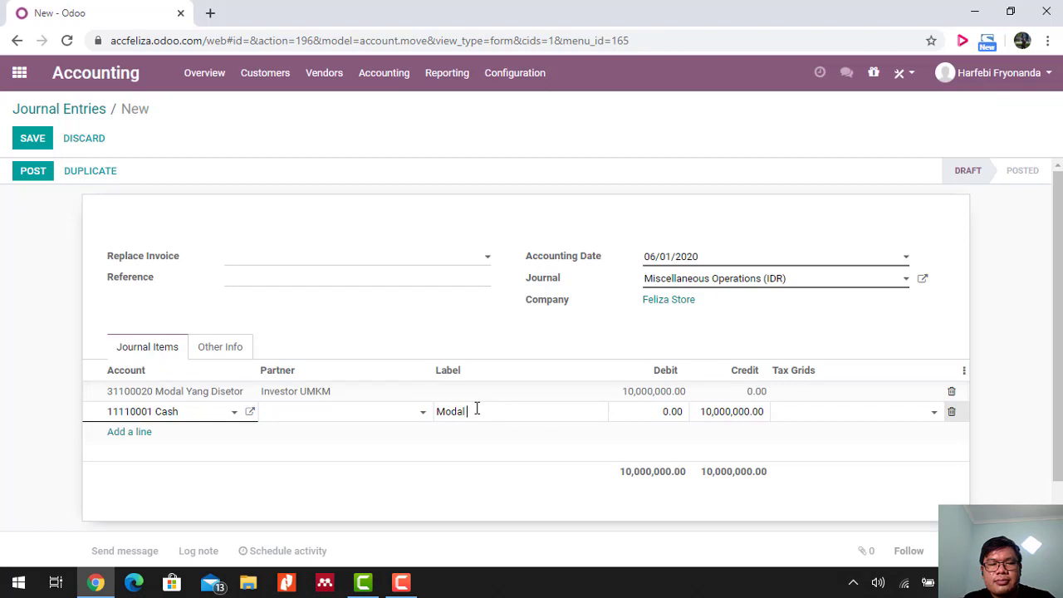
pyautogui.write(' Dari UM')
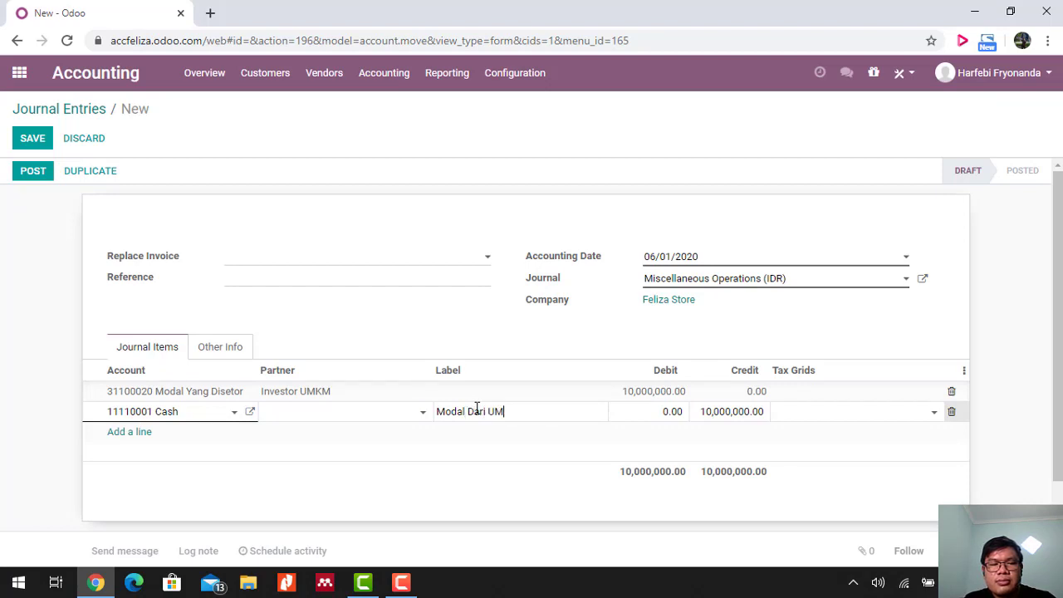
pyautogui.write('KM')
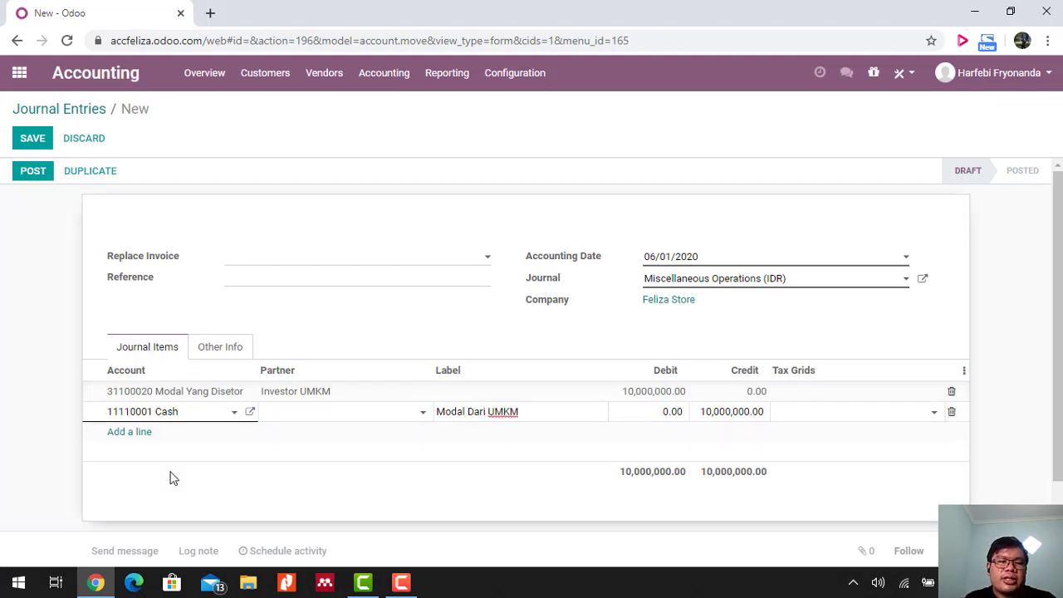
# Add a third journal item on the account 31100010 Modal Dasar with the store owner's contact as the partner.
pyautogui.click(133, 432)
pyautogui.click(131, 433)
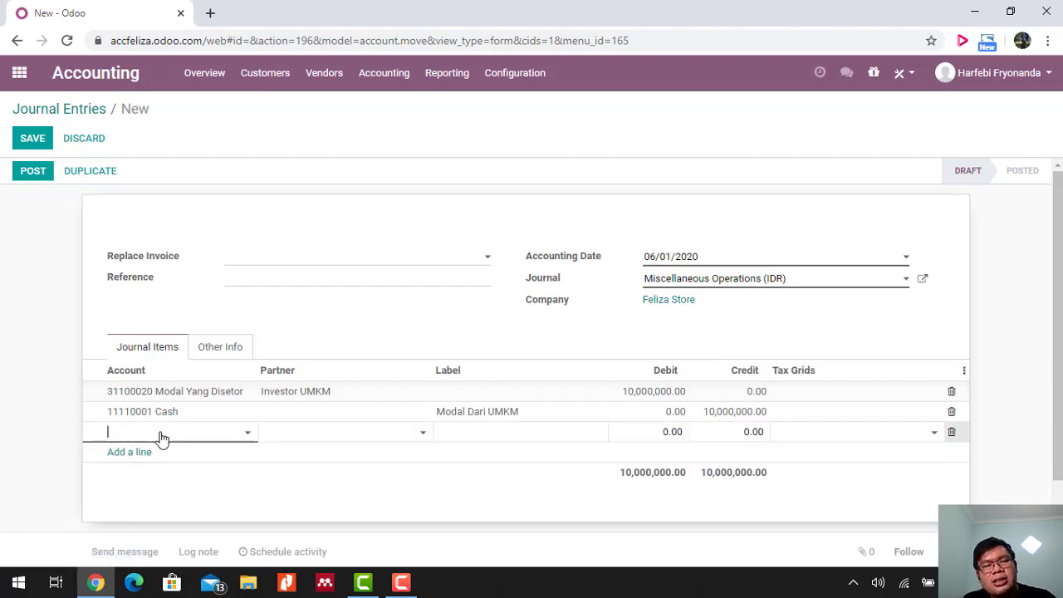
pyautogui.write('Modal')
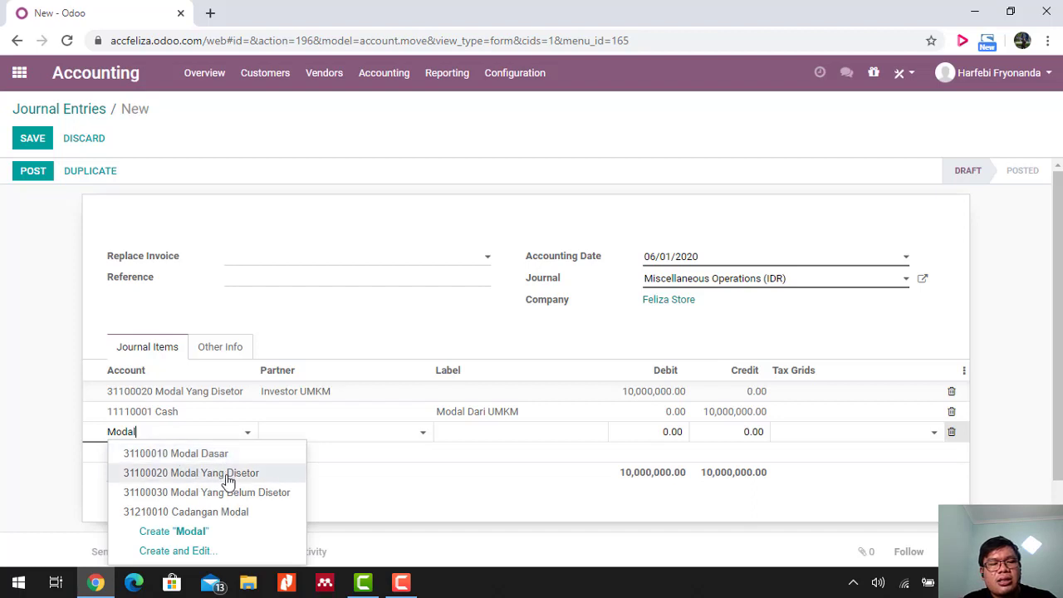
pyautogui.click(254, 462)
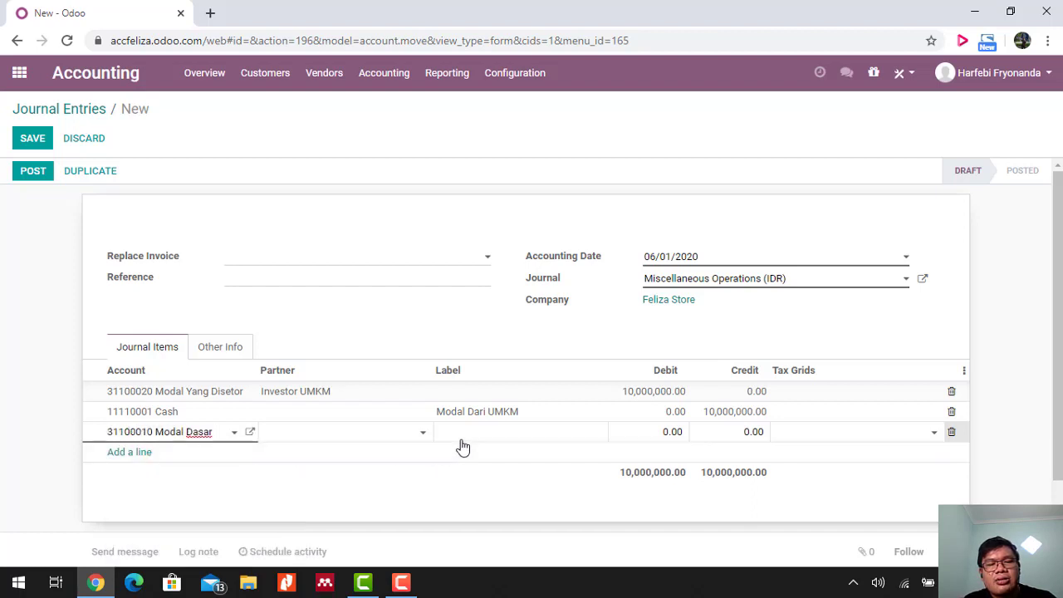
pyautogui.click(493, 432)
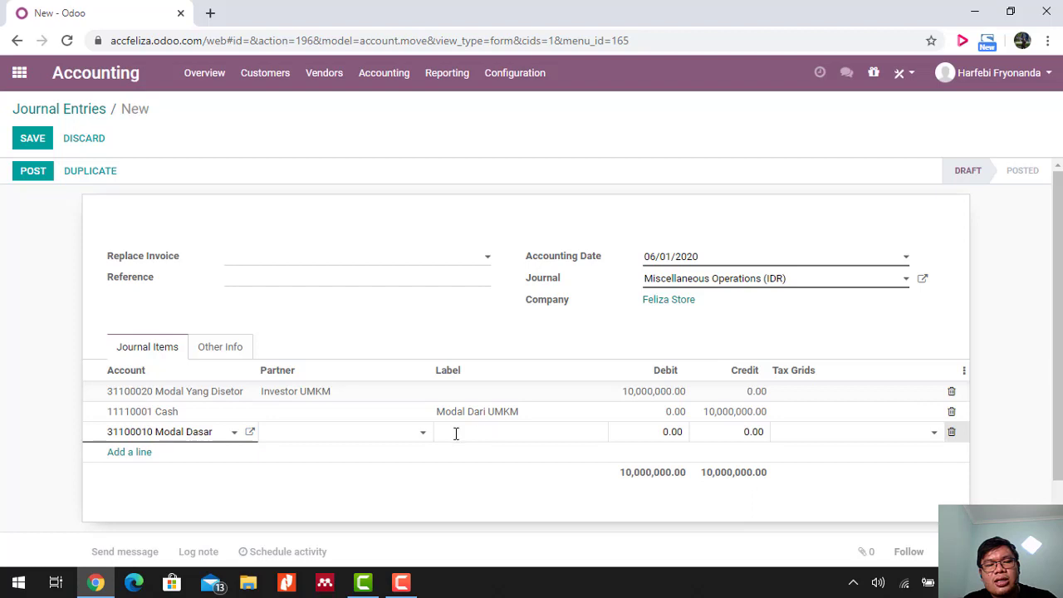
pyautogui.click(361, 442)
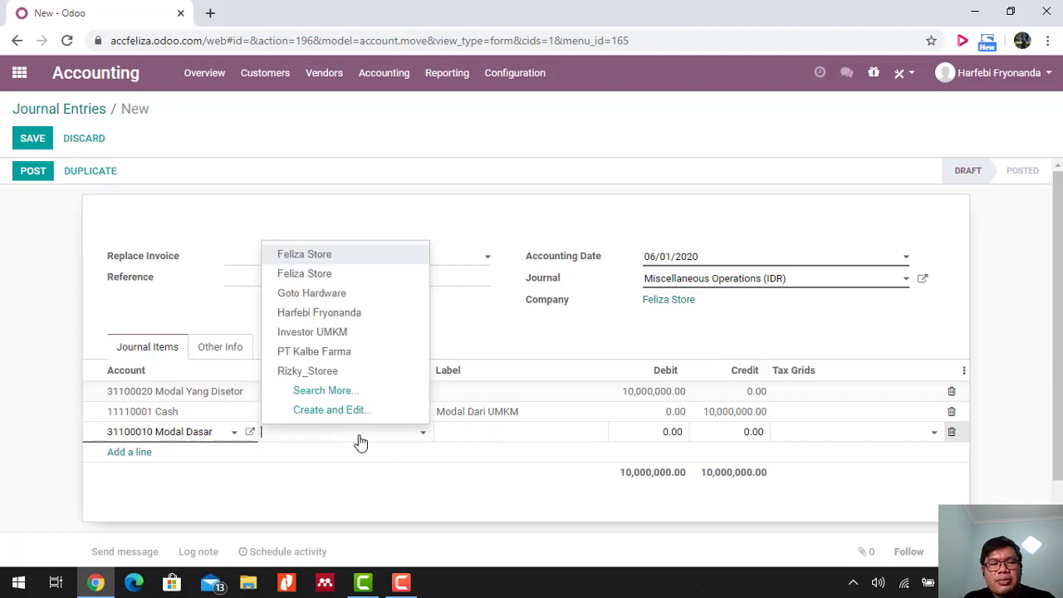
pyautogui.click(352, 314)
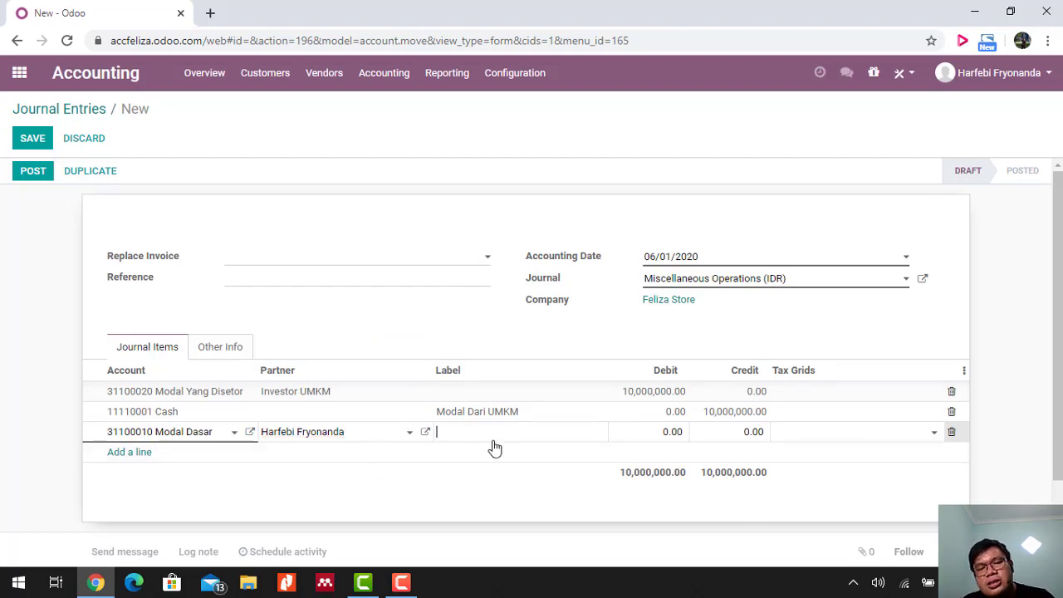
# Set the debit of the Modal Dasar journal item to 15,000,000, leaving its credit at zero.
pyautogui.click(663, 433)
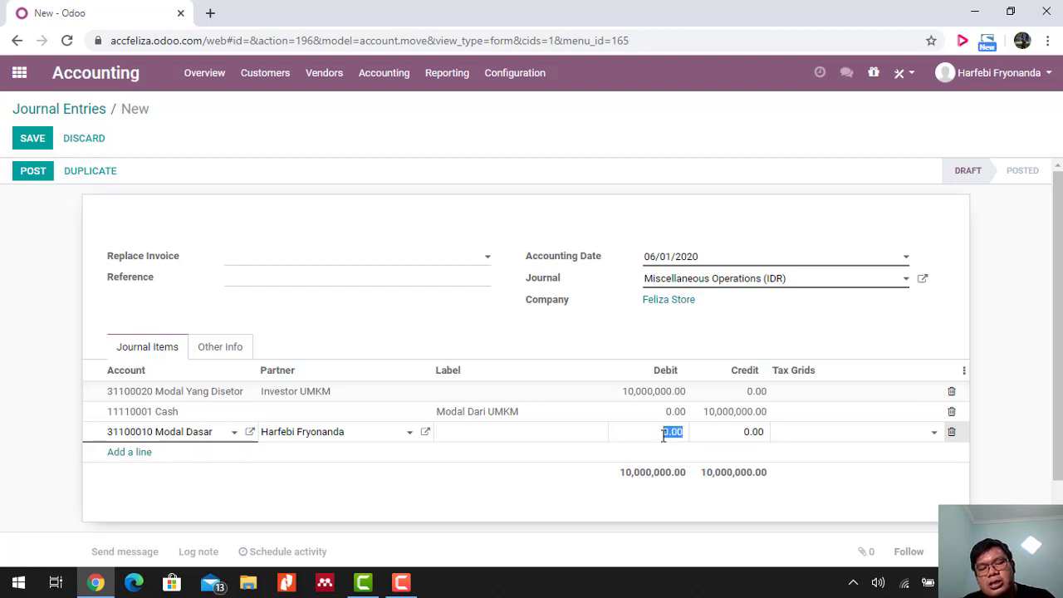
pyautogui.write('15000')
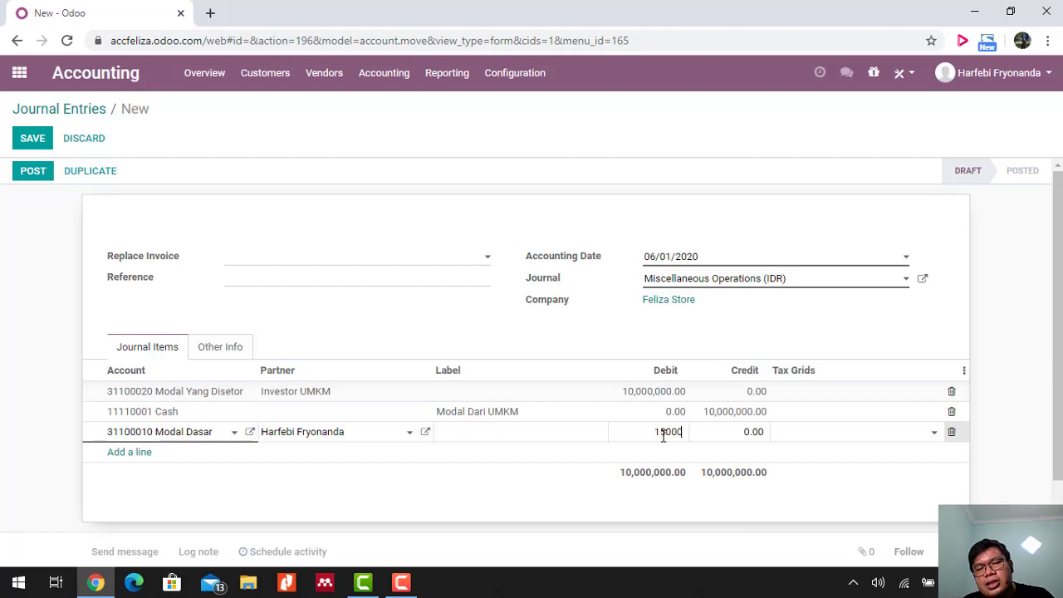
pyautogui.write('00')
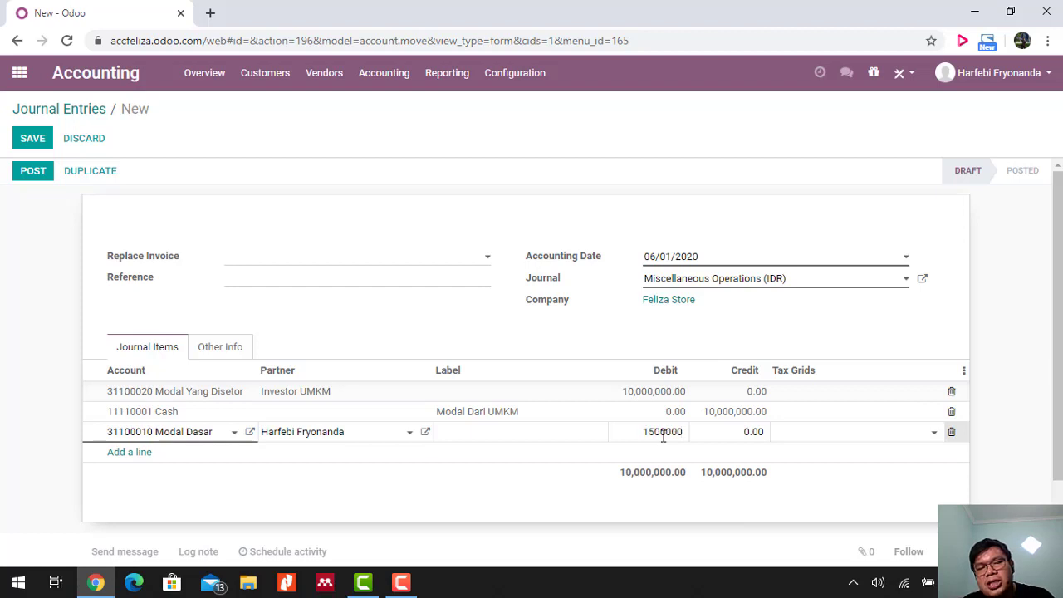
pyautogui.click(752, 431)
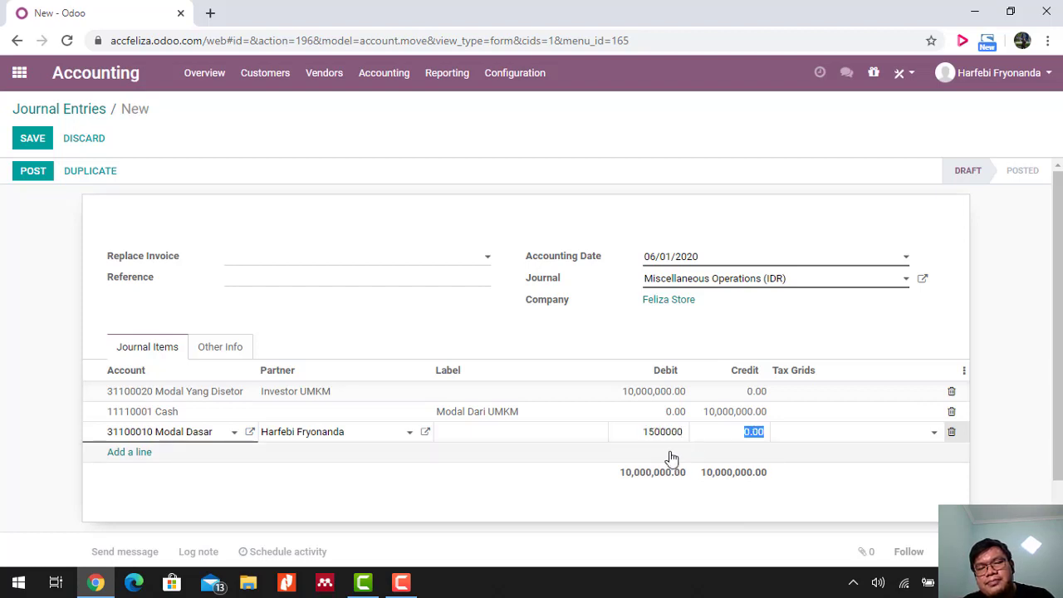
pyautogui.click(455, 467)
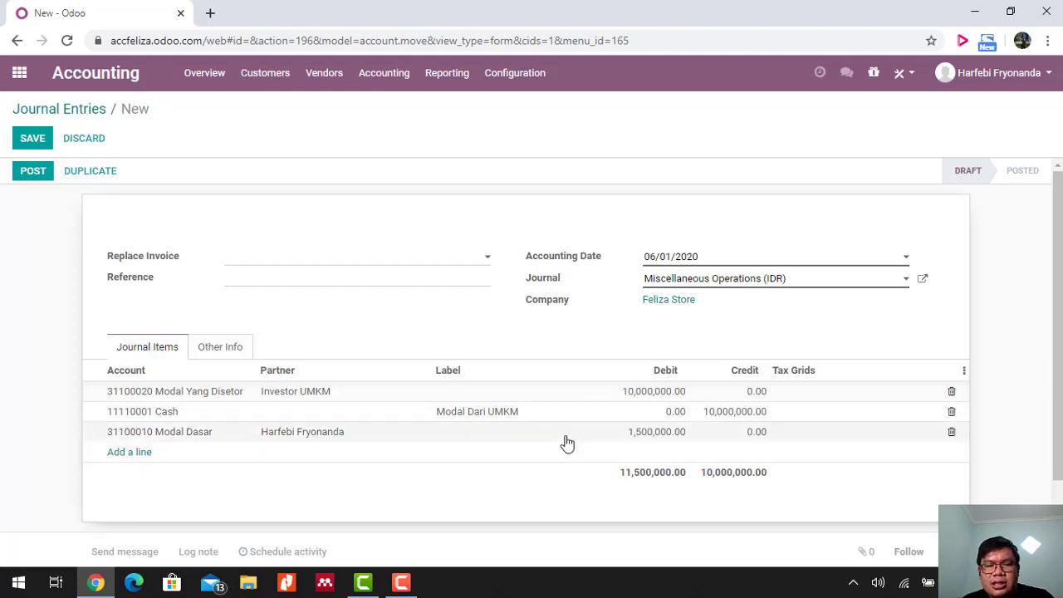
pyautogui.click(664, 433)
pyautogui.click(664, 431)
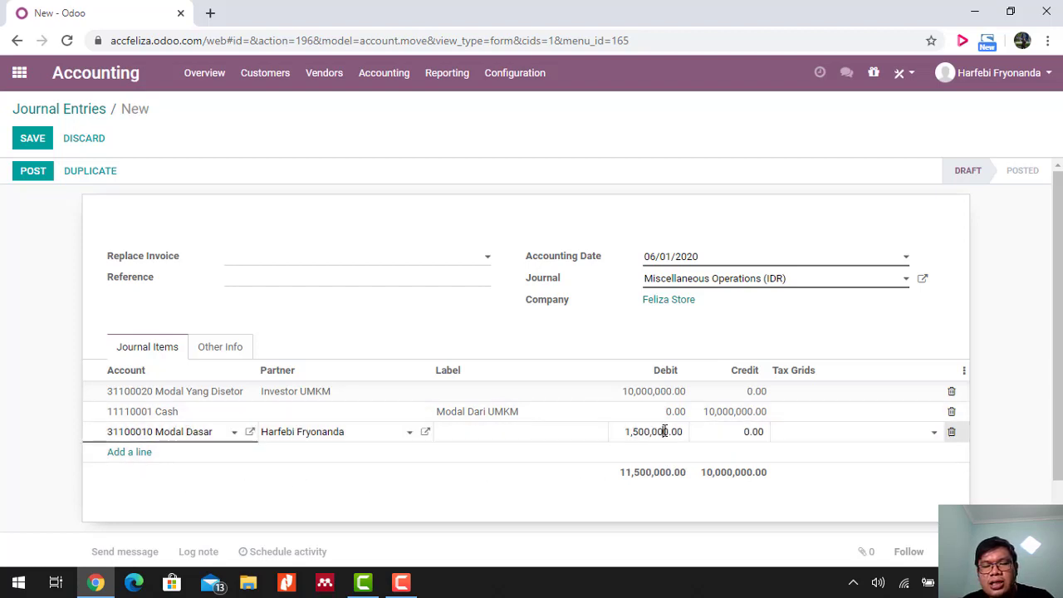
pyautogui.write('0')
pyautogui.click(506, 474)
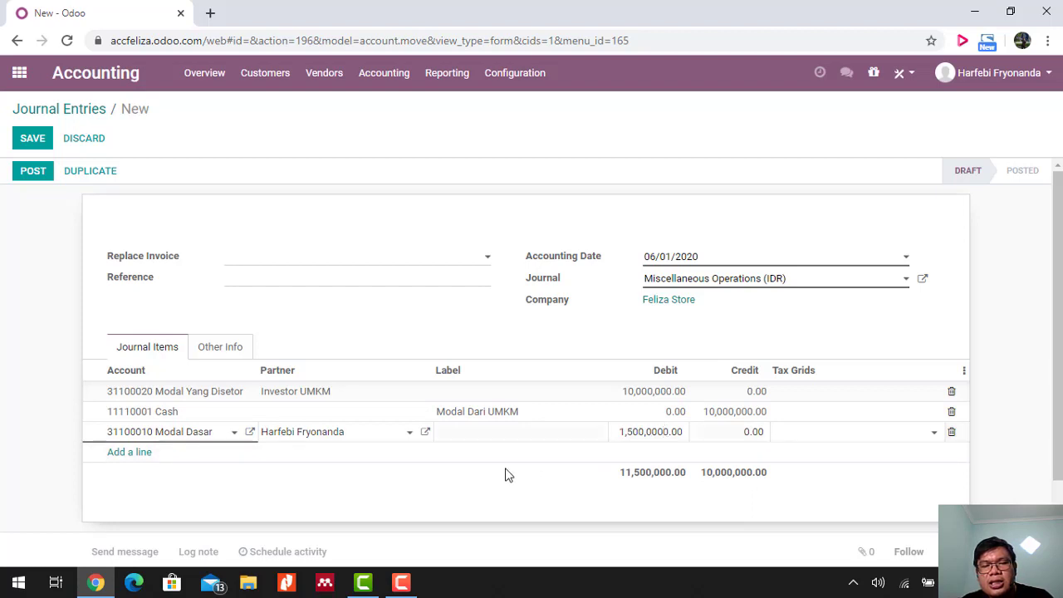
# Add a fourth journal item on the account 11120001 Bank carrying the balancing 15,000,000 credit.
pyautogui.click(117, 457)
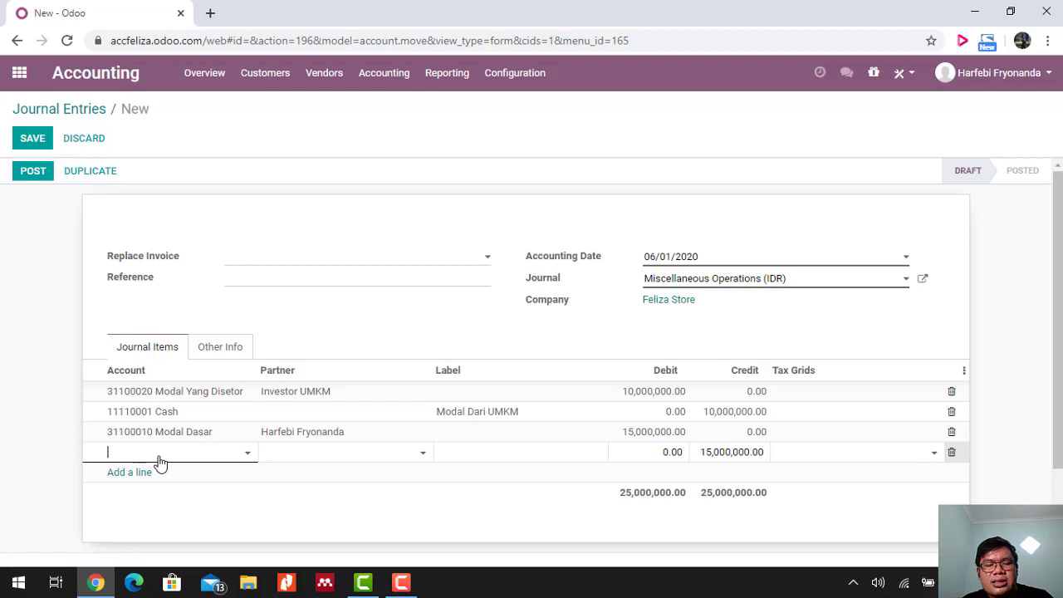
pyautogui.write('cas')
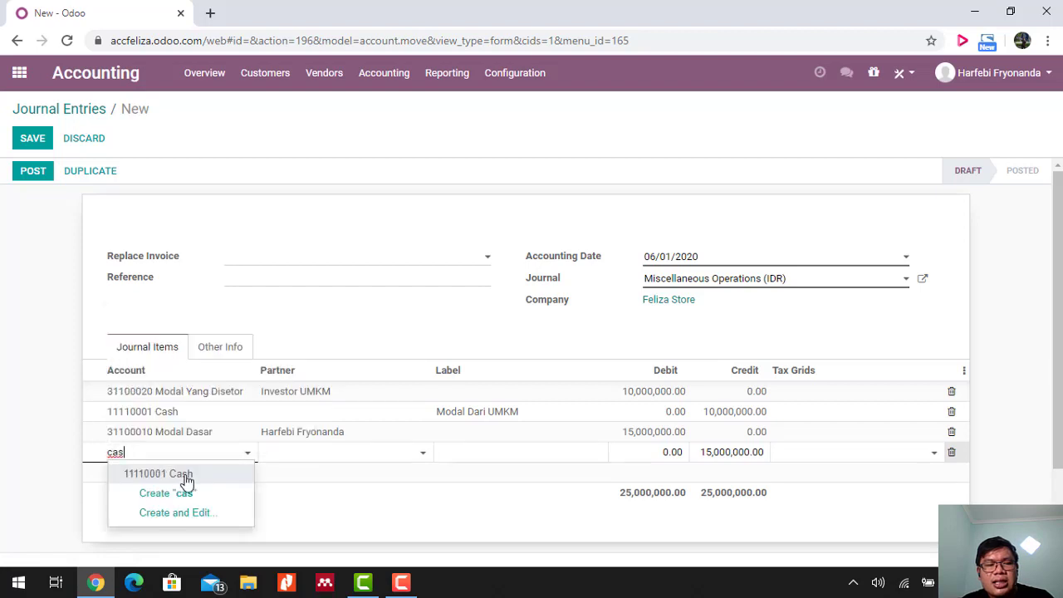
pyautogui.click(190, 476)
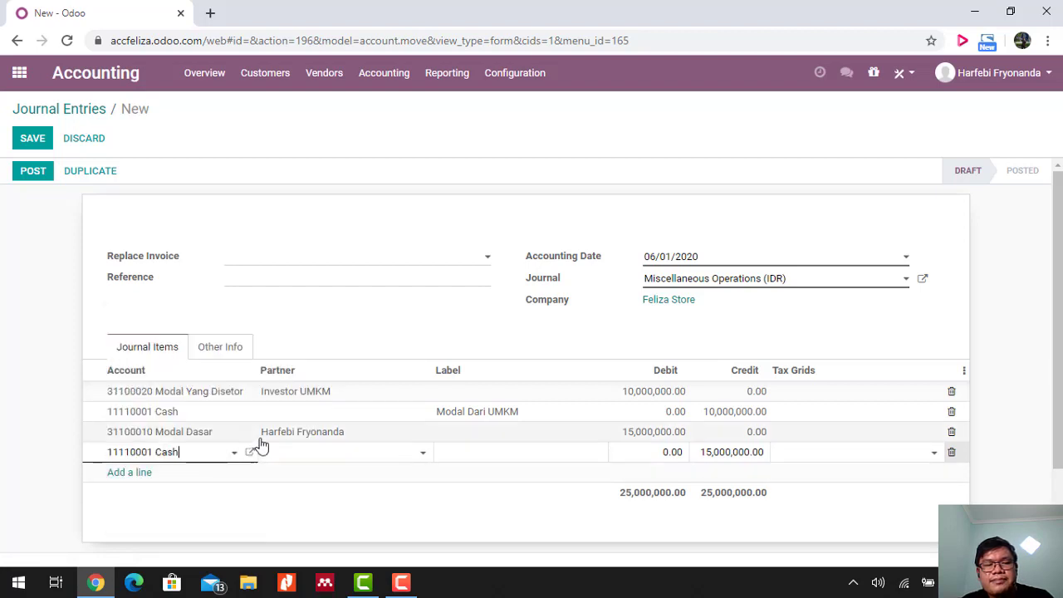
pyautogui.click(215, 459)
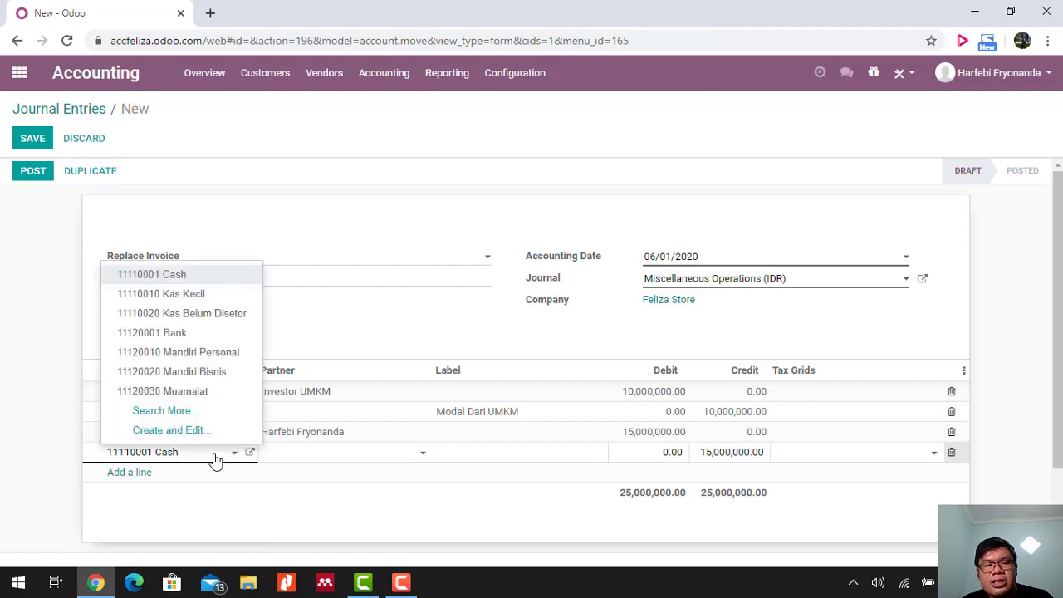
pyautogui.click(216, 461)
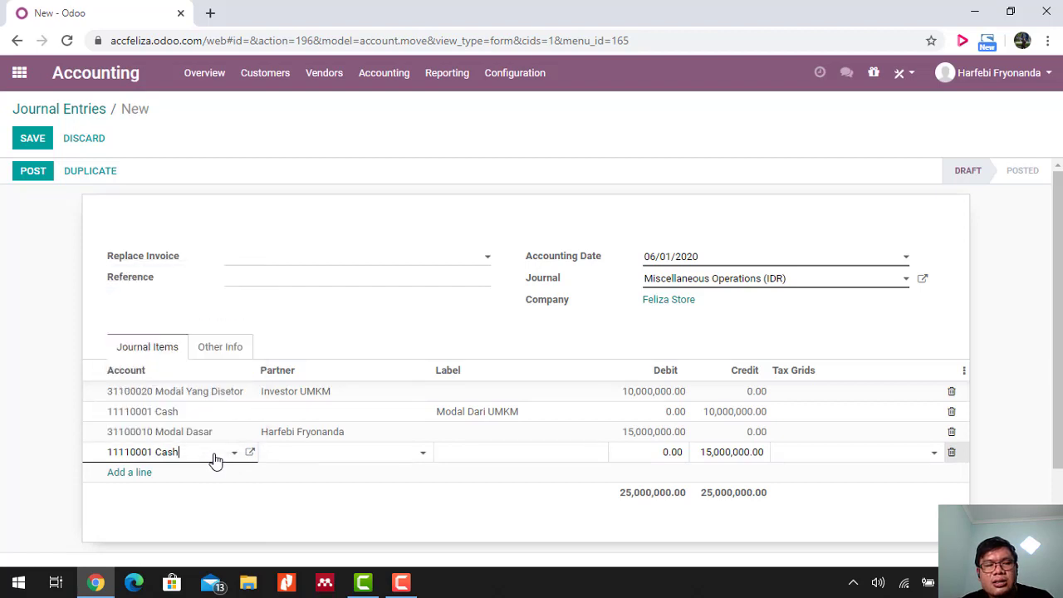
pyautogui.click(215, 461)
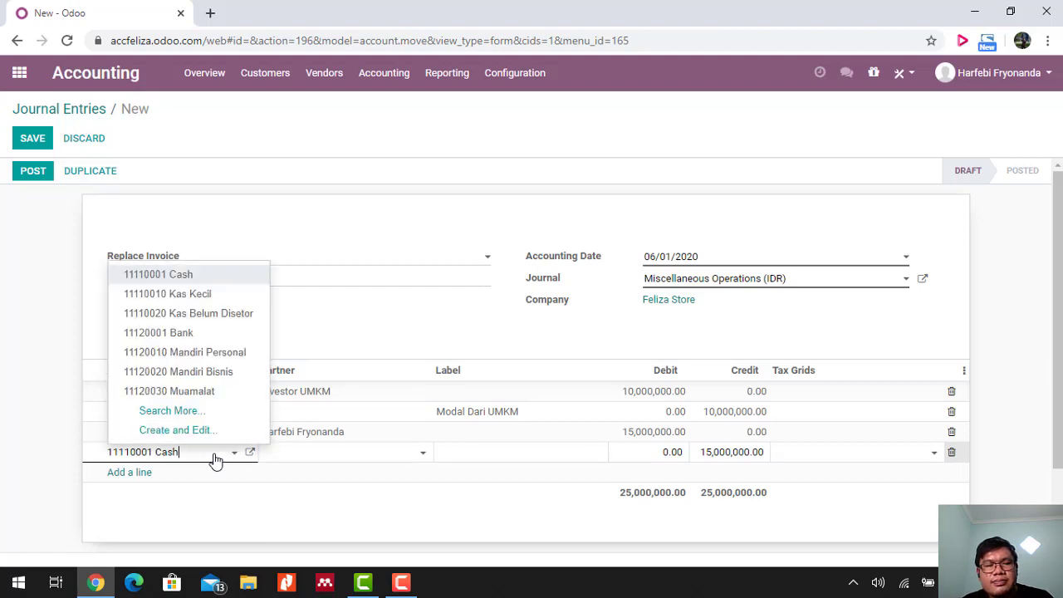
pyautogui.click(205, 334)
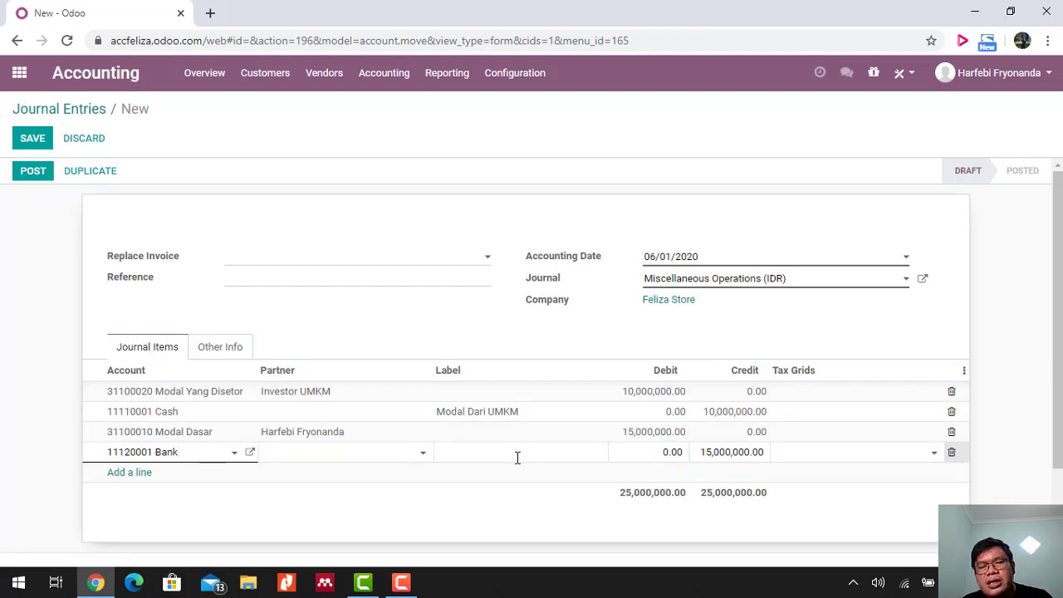
# Label the Bank journal item "Modal Awal" and post the journal entry.
pyautogui.write('Modal')
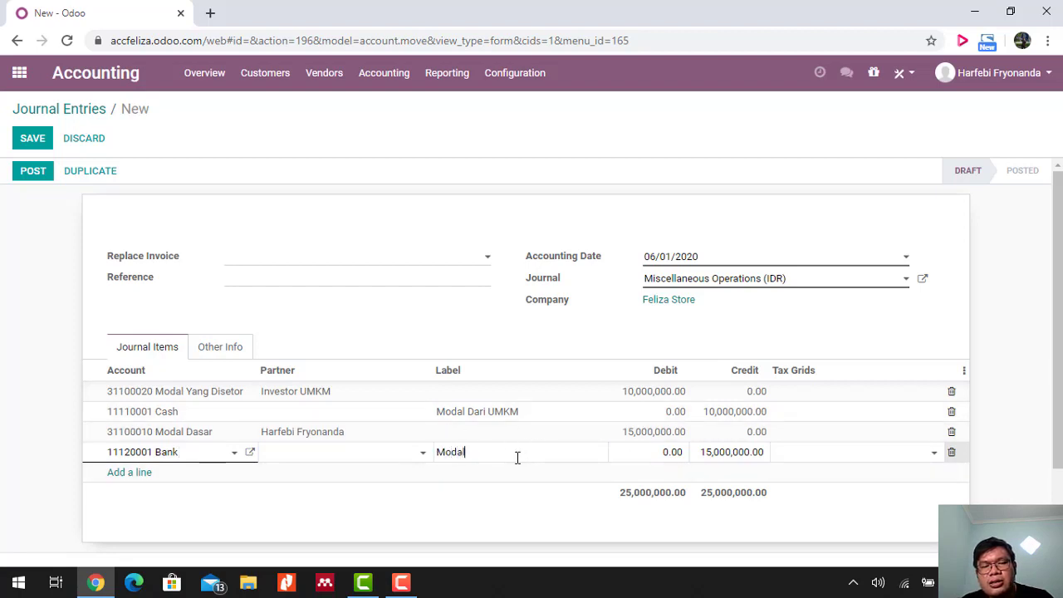
pyautogui.write(' Awal')
pyautogui.press('BackSpace')
pyautogui.press('BackSpace')
pyautogui.press('BackSpace')
pyautogui.write('wal')
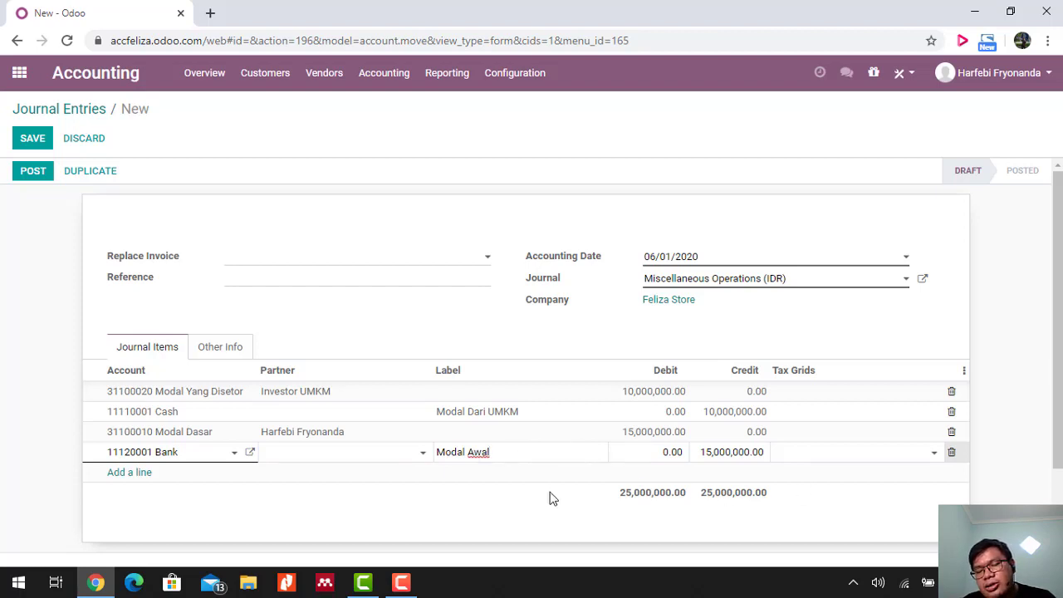
pyautogui.click(833, 441)
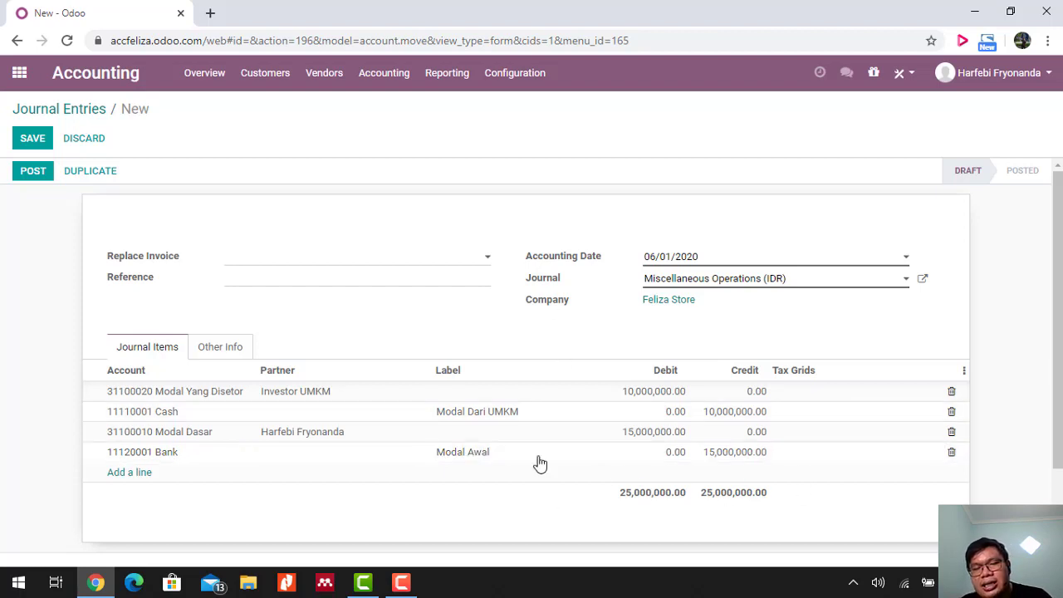
pyautogui.click(33, 173)
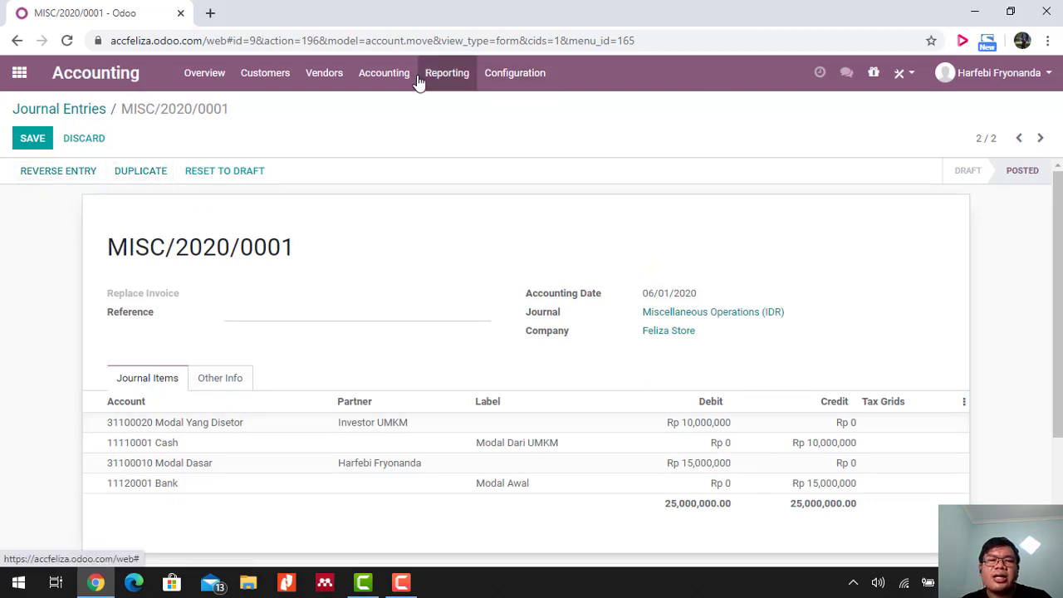
# Open the General Ledger report and review the postings on the Cash, Bank and capital accounts.
pyautogui.click(447, 73)
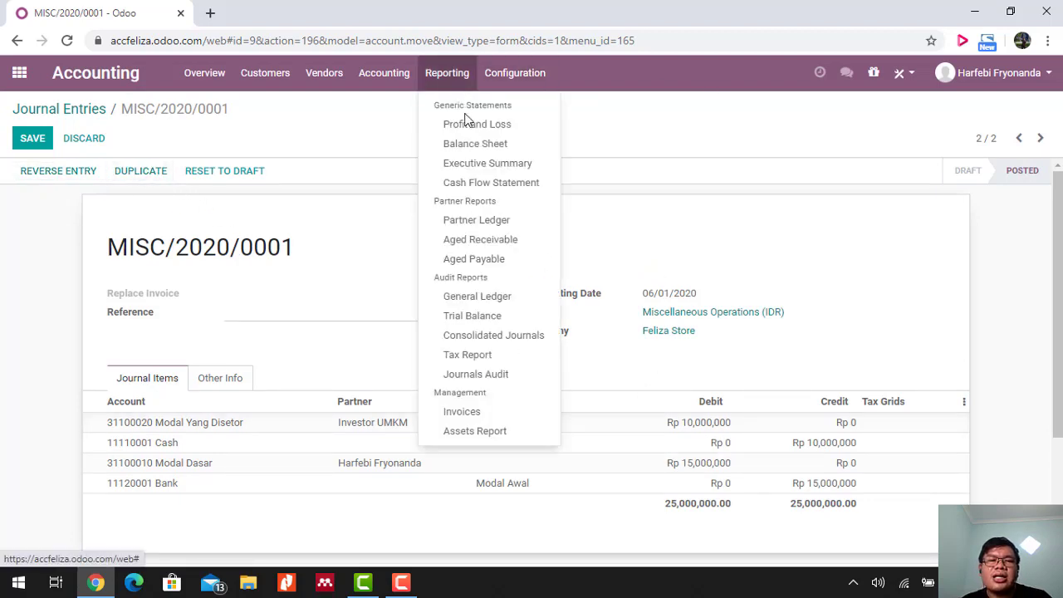
pyautogui.click(467, 297)
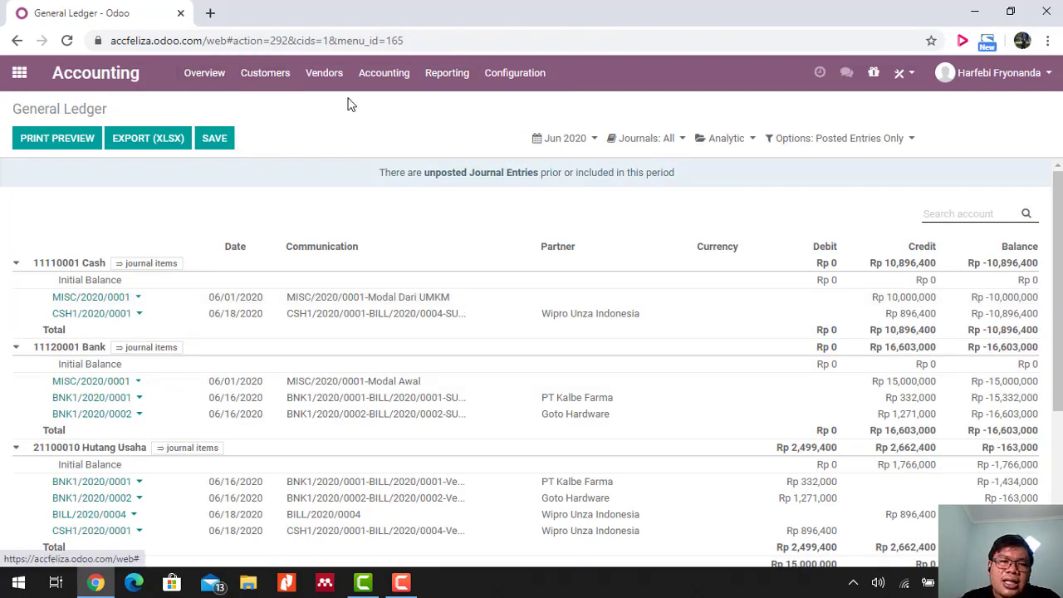
pyautogui.scroll(-1, 394, 252)
pyautogui.scroll(1, 394, 252)
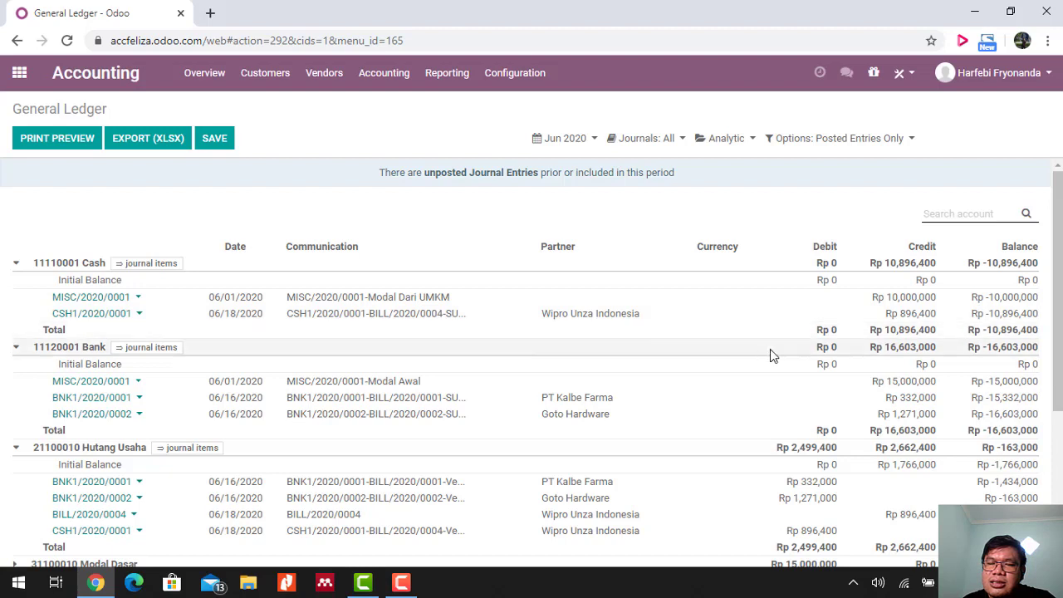
# Open the journal entry MISC/2020/0001 from the ledger's Cash account and reset it to draft for editing.
pyautogui.click(130, 302)
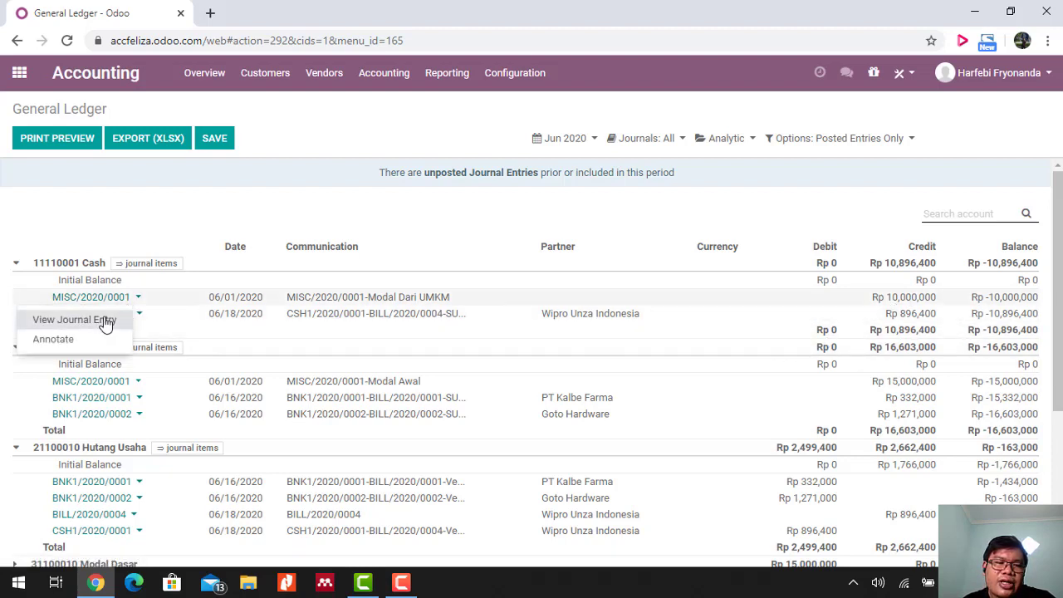
pyautogui.click(106, 323)
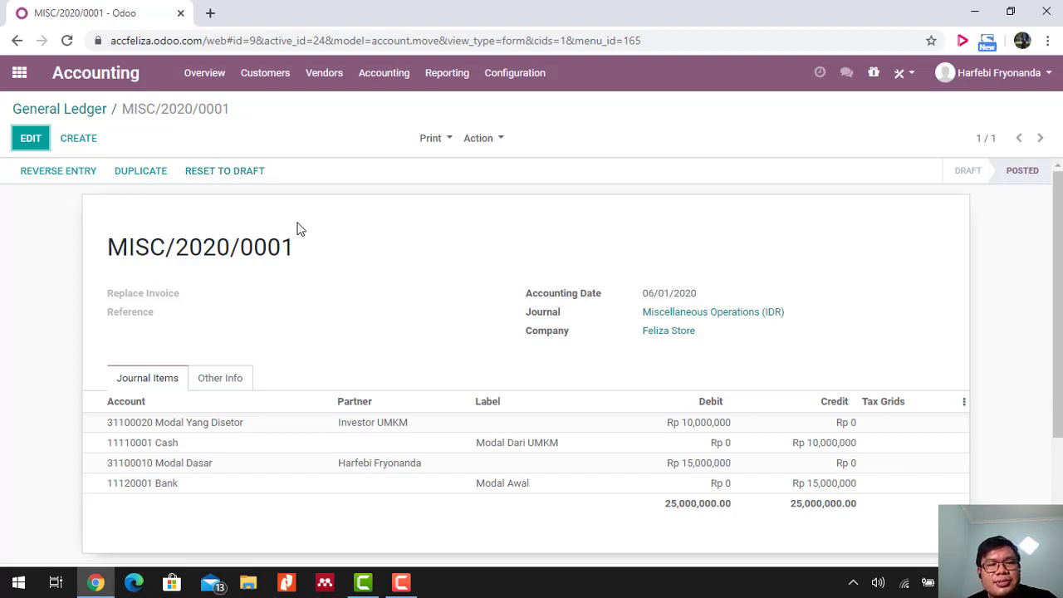
pyautogui.click(30, 138)
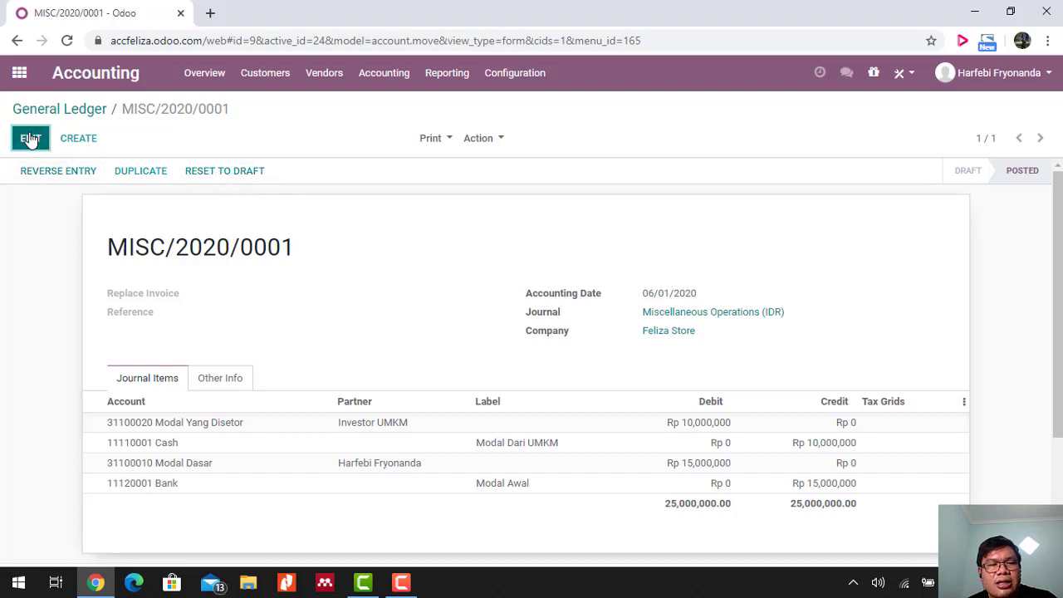
pyautogui.click(222, 172)
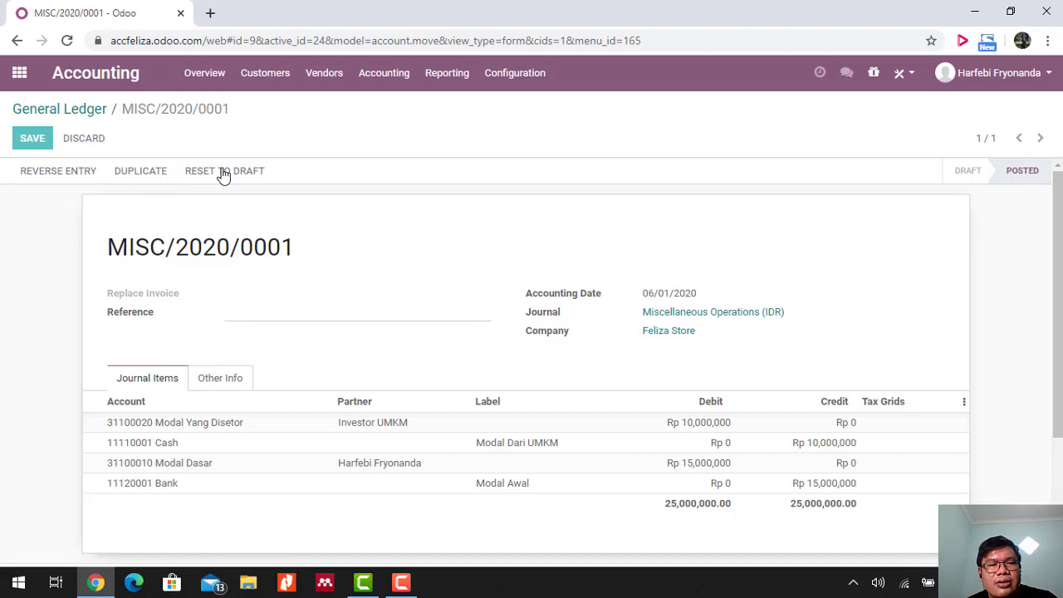
# Set the Modal Yang Disetor journal item's debit to 0 and its credit to 10,000,000.
pyautogui.click(693, 426)
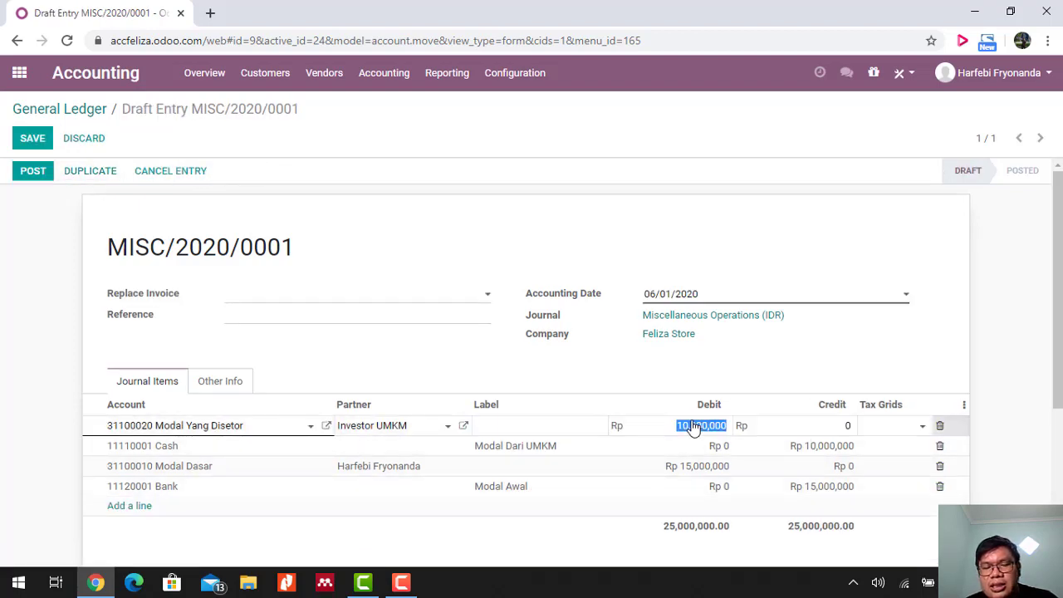
pyautogui.press('BackSpace')
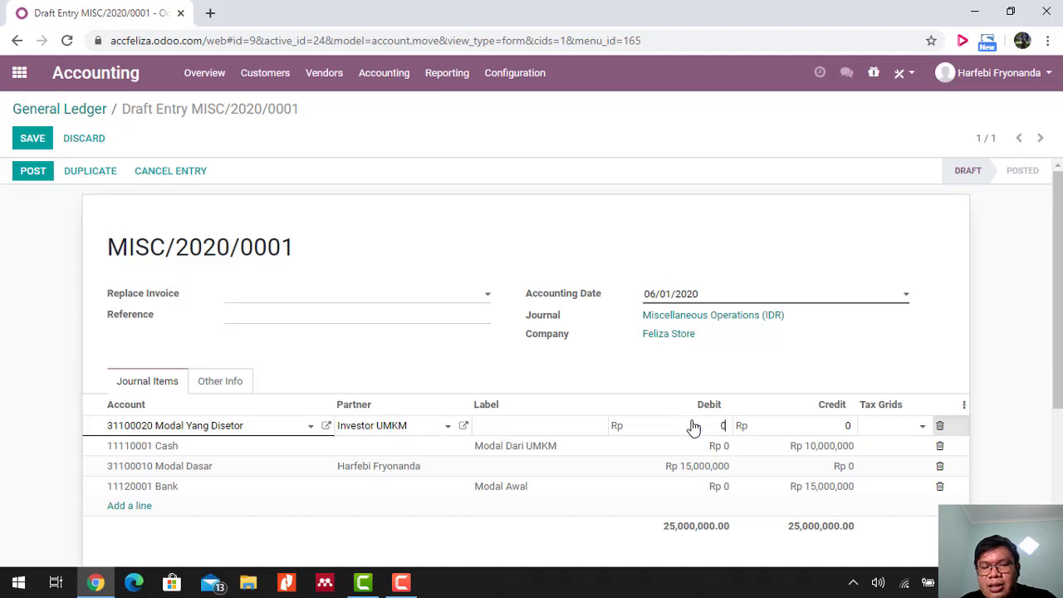
pyautogui.click(795, 428)
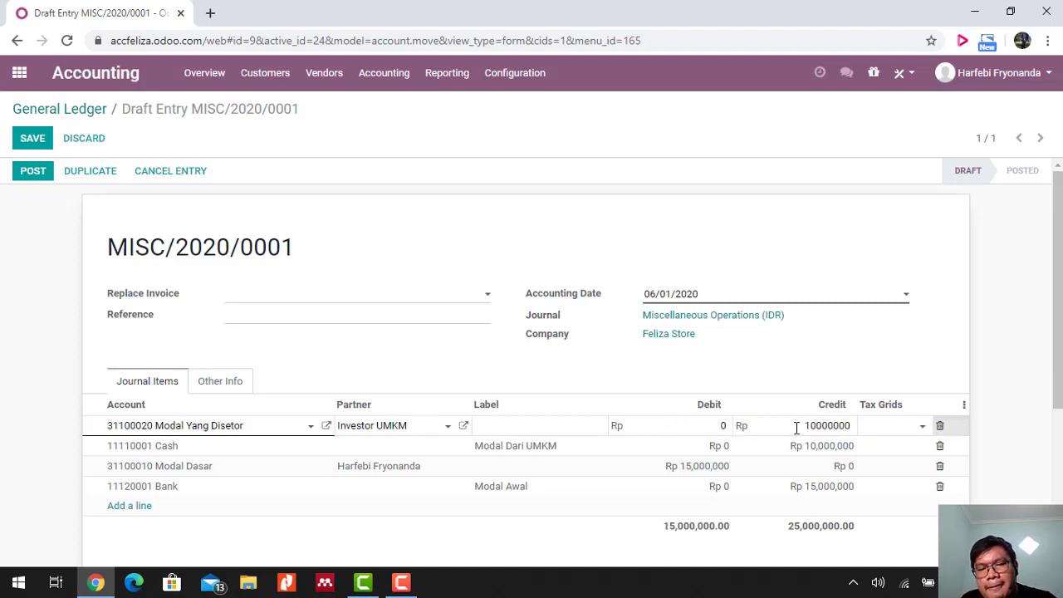
pyautogui.write('10000000')
pyautogui.press('Return')
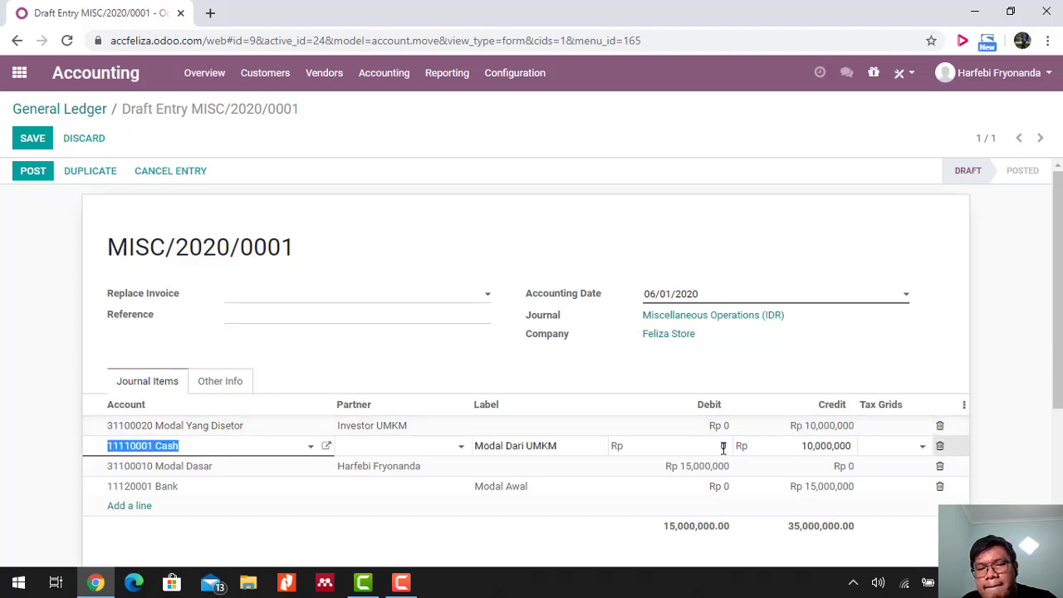
# Set the Cash journal item's credit to 0 and its debit to 10,000,000.
pyautogui.click(812, 446)
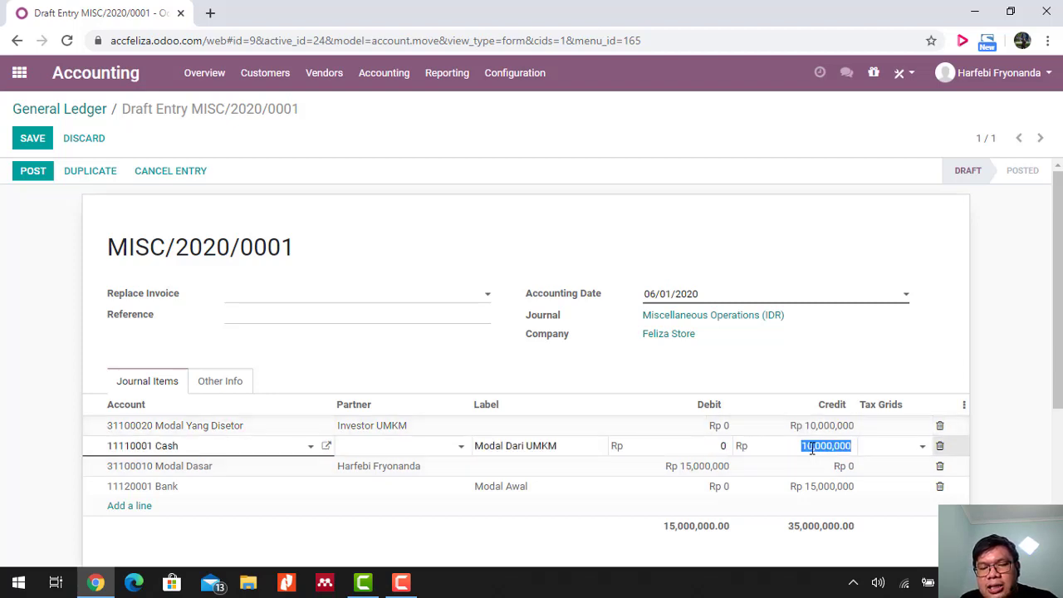
pyautogui.write('0')
pyautogui.click(694, 439)
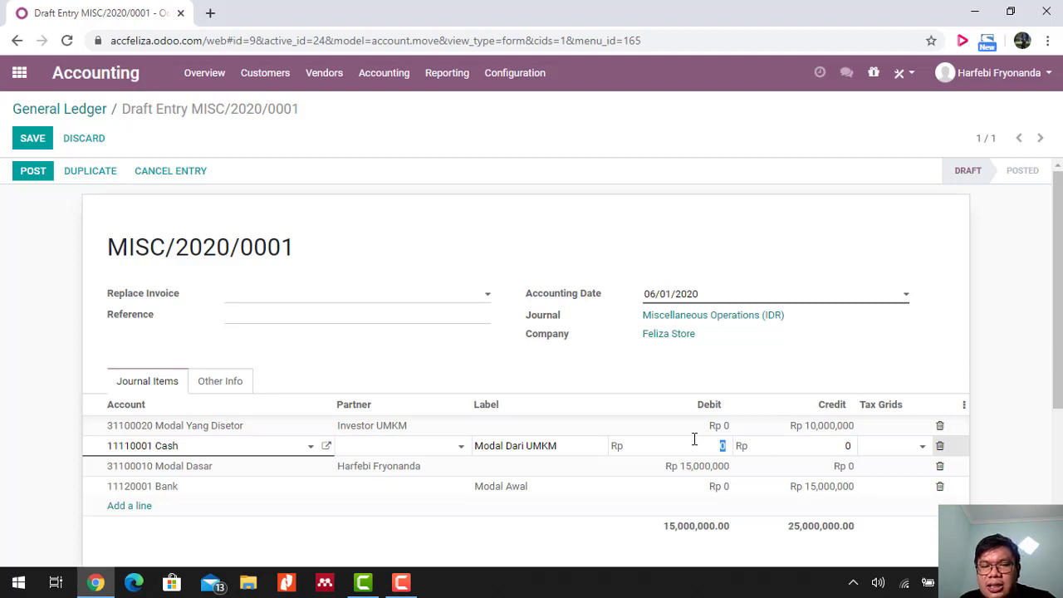
pyautogui.write('1000000')
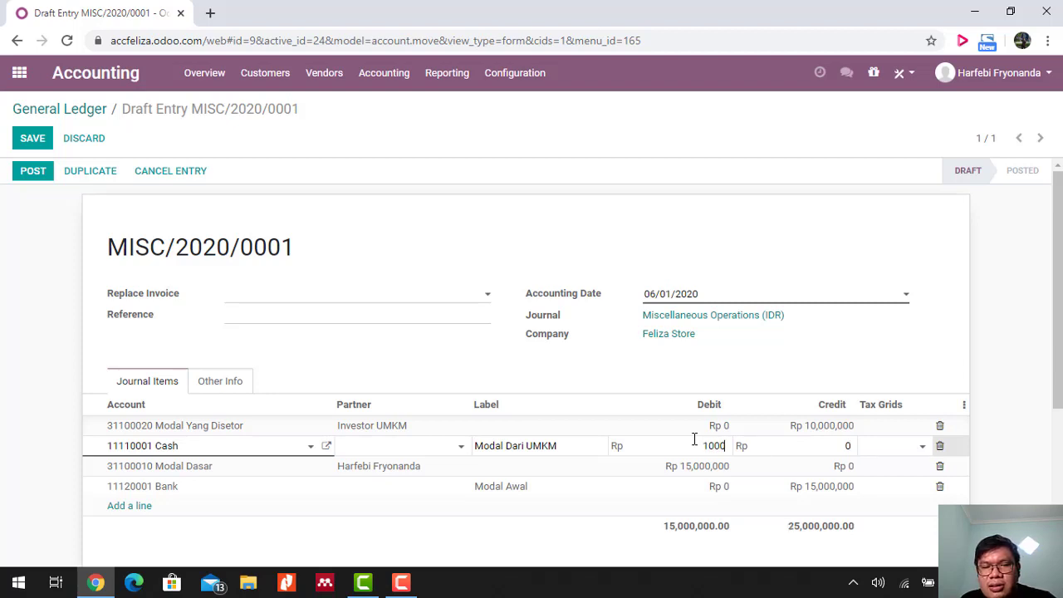
pyautogui.click(841, 465)
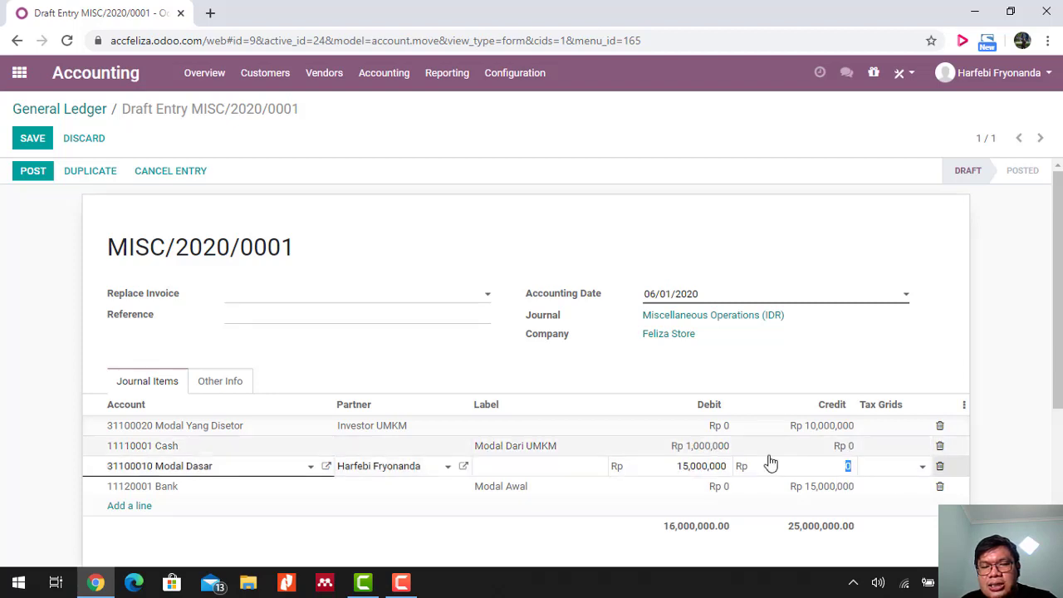
pyautogui.click(708, 449)
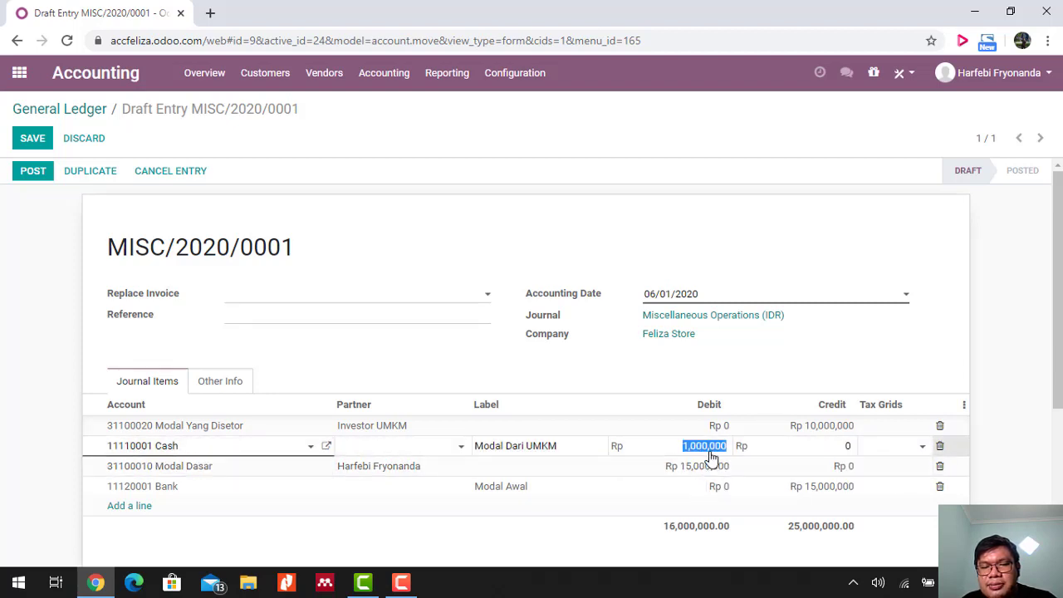
pyautogui.click(710, 446)
pyautogui.write('0')
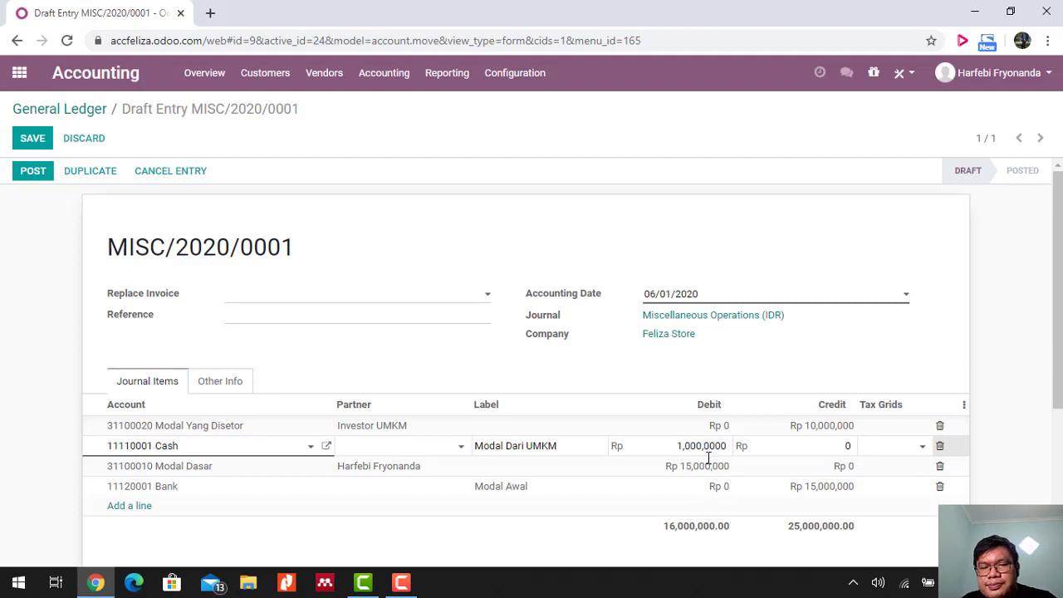
# Set the Modal Dasar journal item's debit to 0 and its credit to 15,000,000.
pyautogui.click(704, 468)
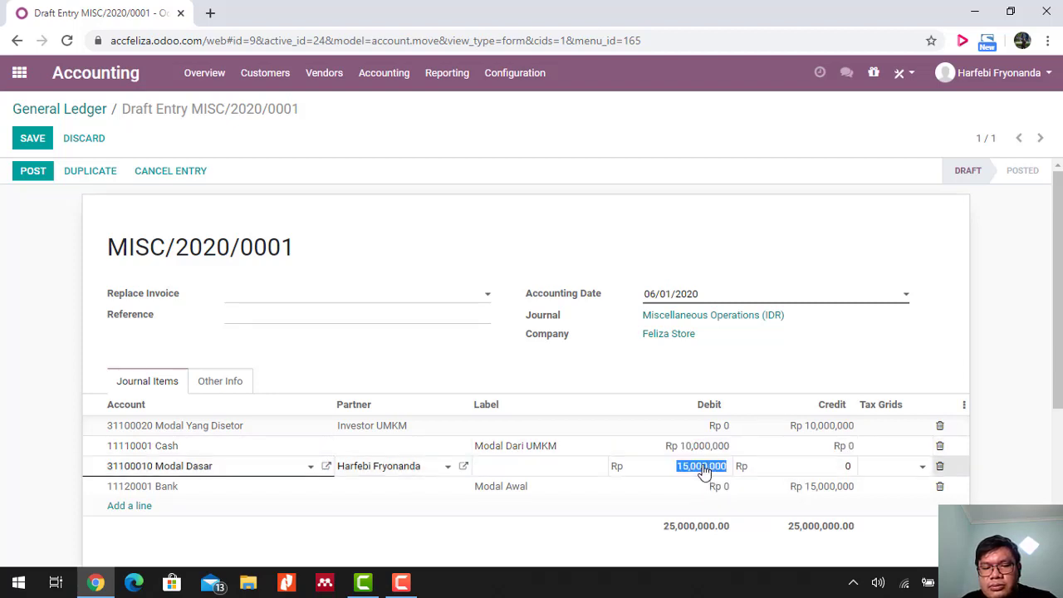
pyautogui.press('BackSpace')
pyautogui.click(816, 471)
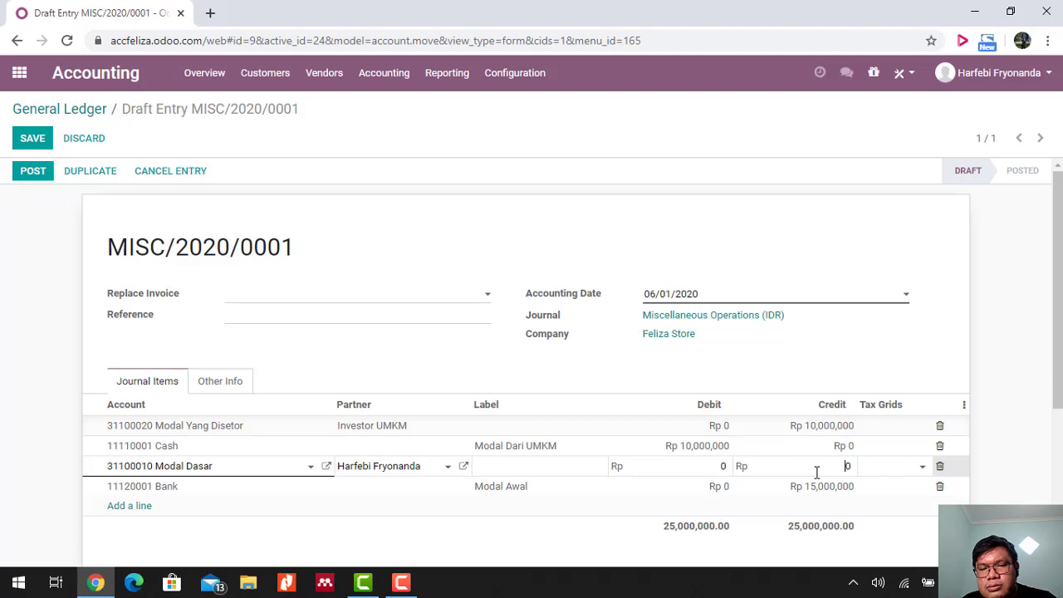
pyautogui.write('15')
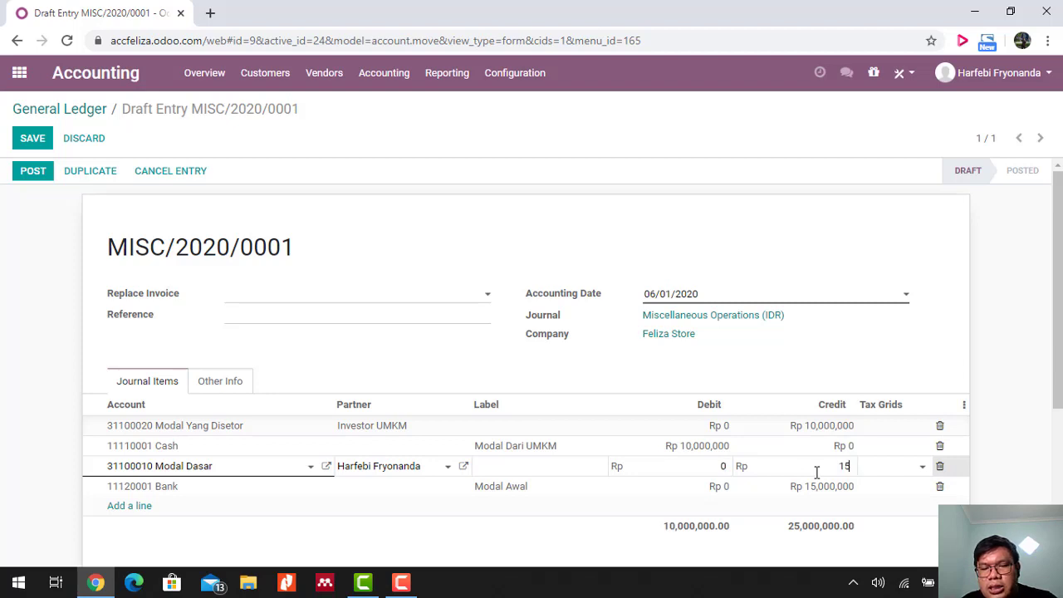
pyautogui.write('000000')
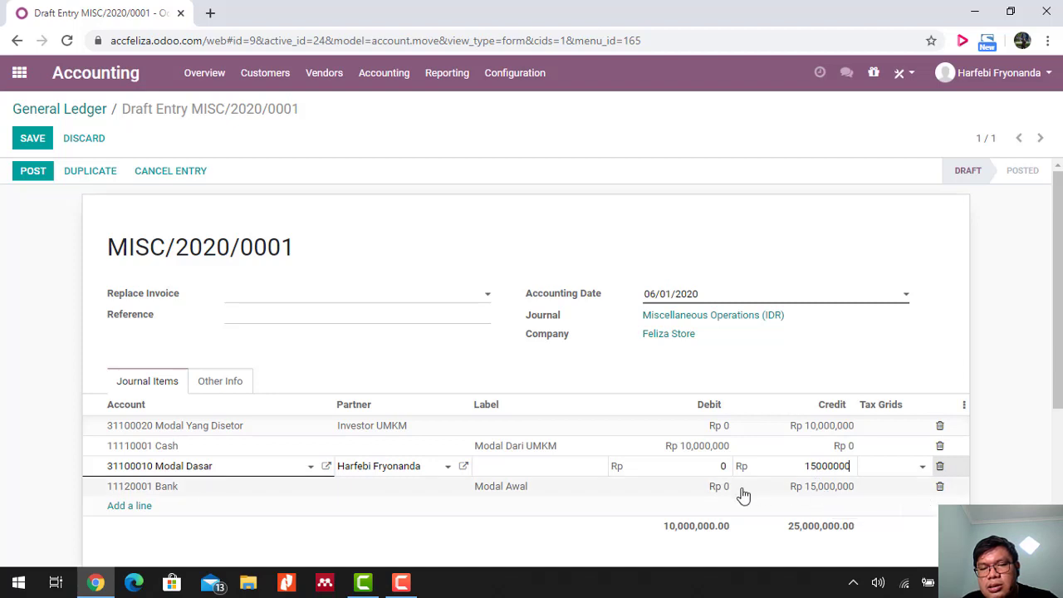
# Set the Bank journal item's credit to 0 and its debit to 15,000,000, and post the entry.
pyautogui.click(815, 491)
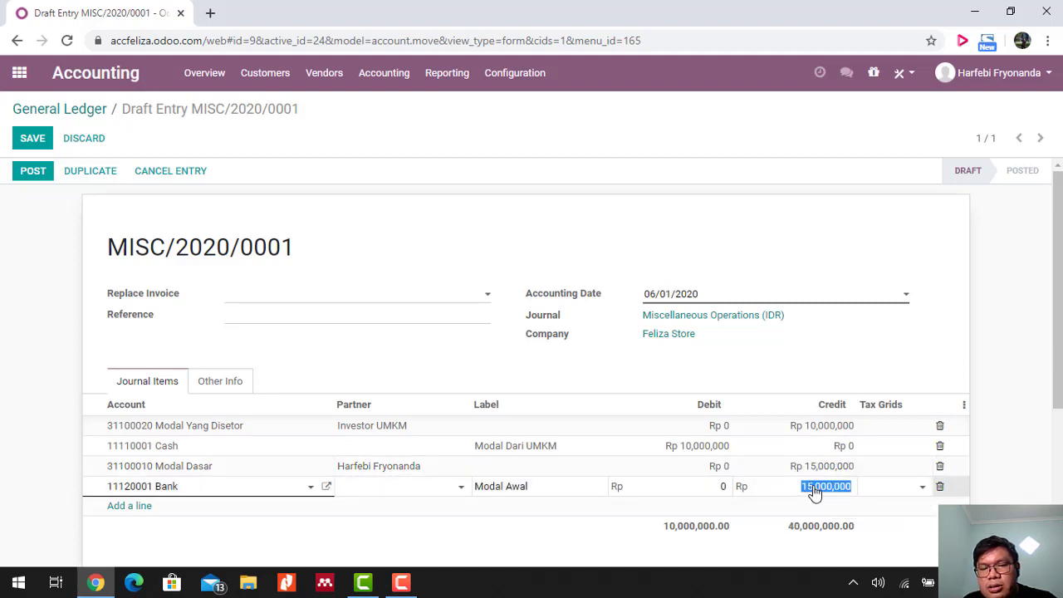
pyautogui.write('0')
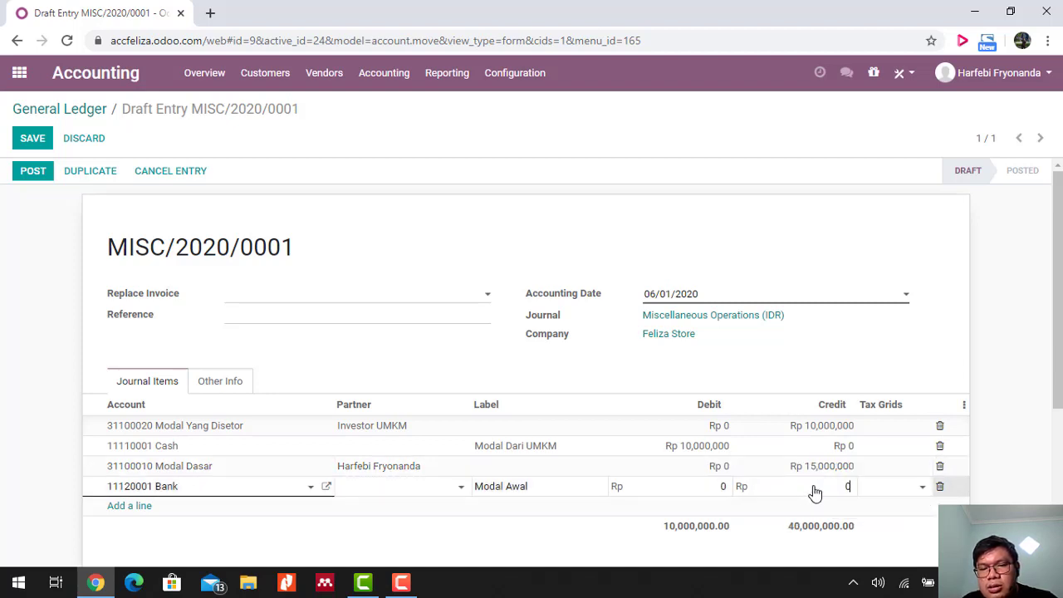
pyautogui.click(712, 487)
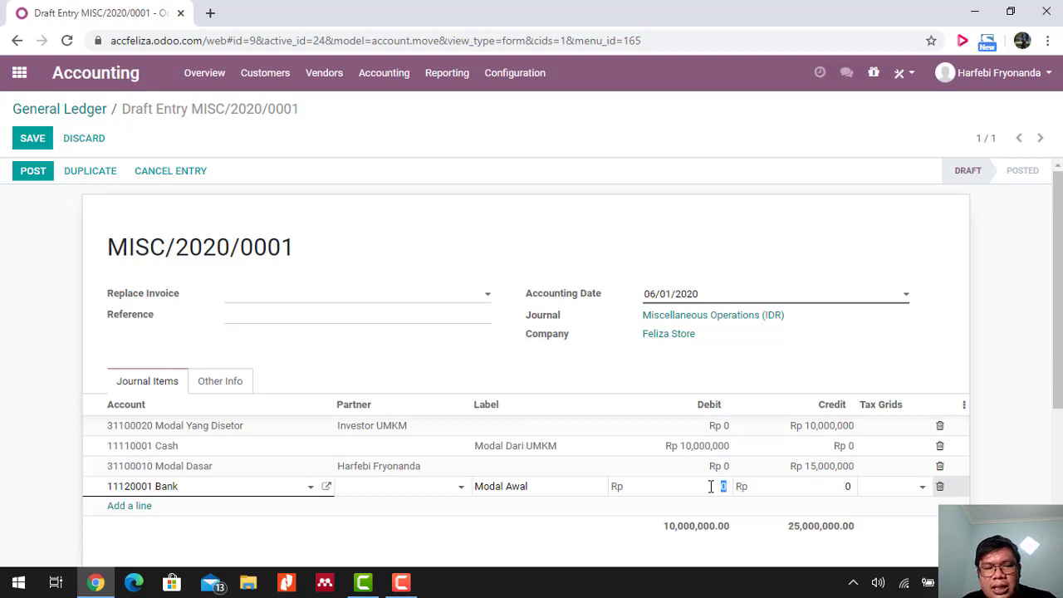
pyautogui.write('50')
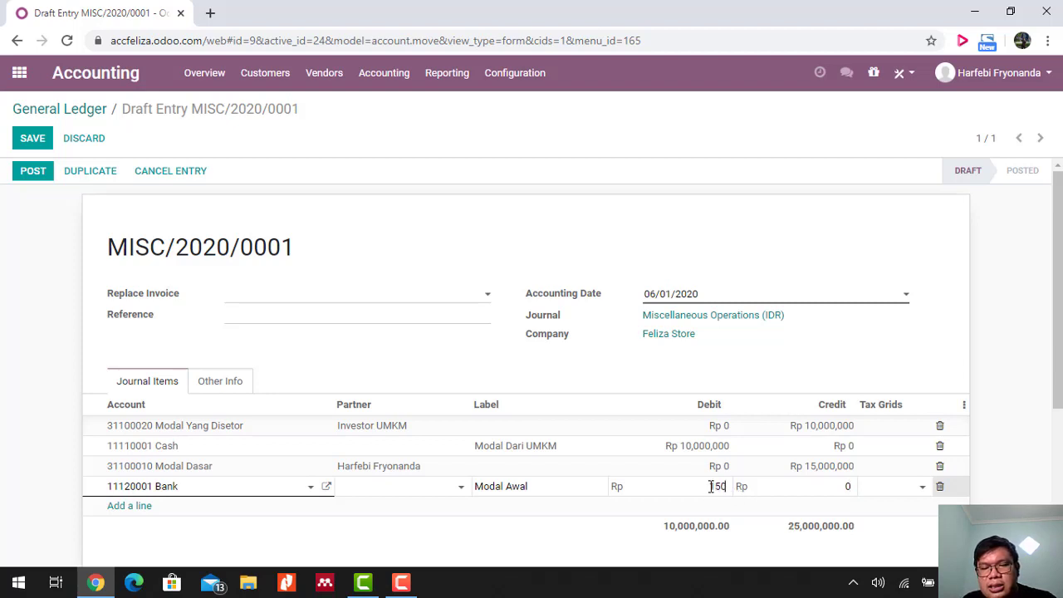
pyautogui.write('00000')
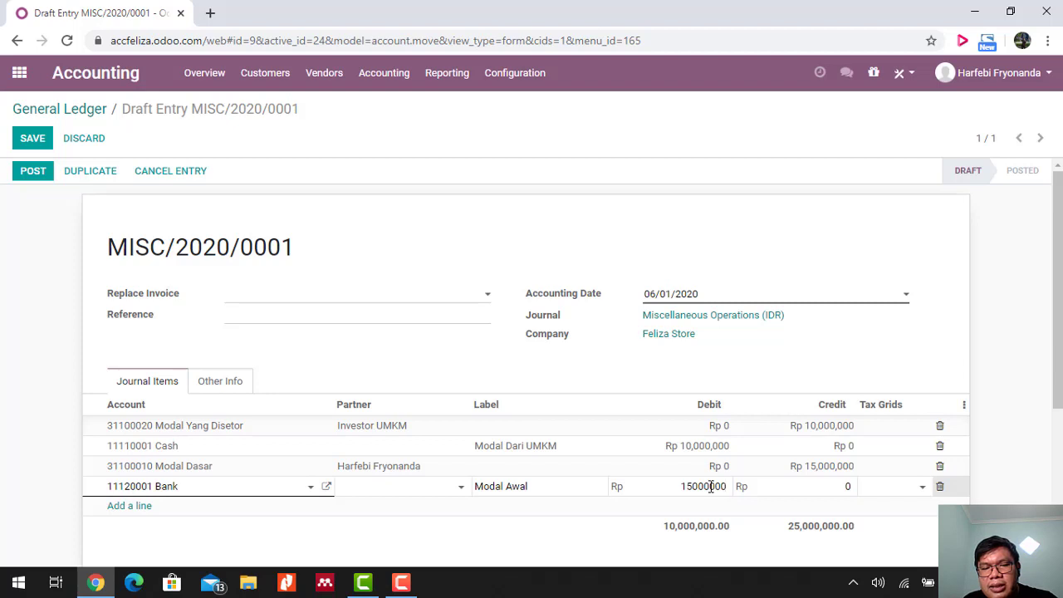
pyautogui.click(805, 485)
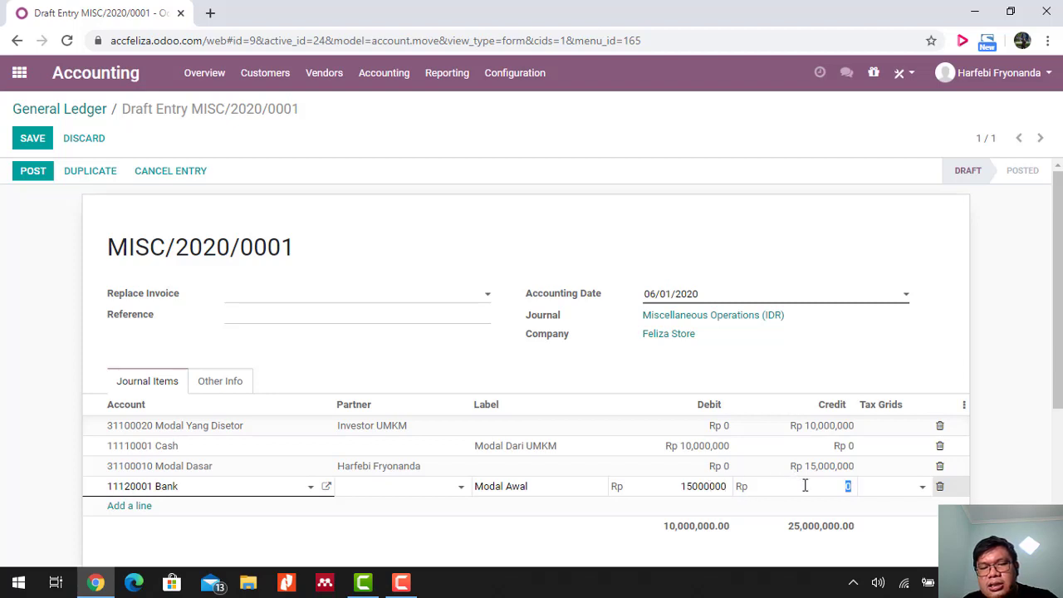
pyautogui.click(830, 470)
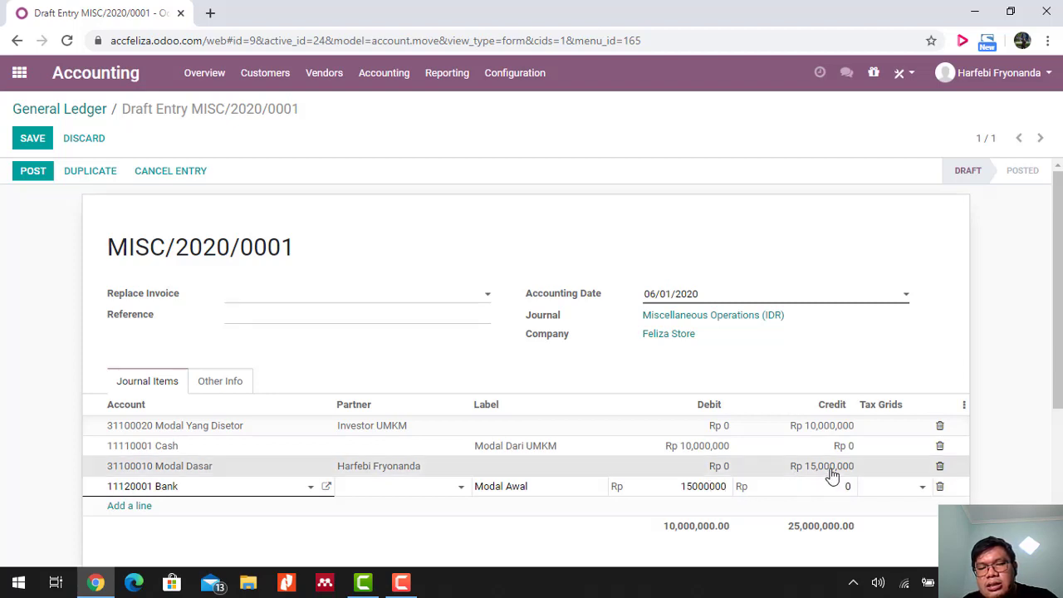
pyautogui.click(759, 470)
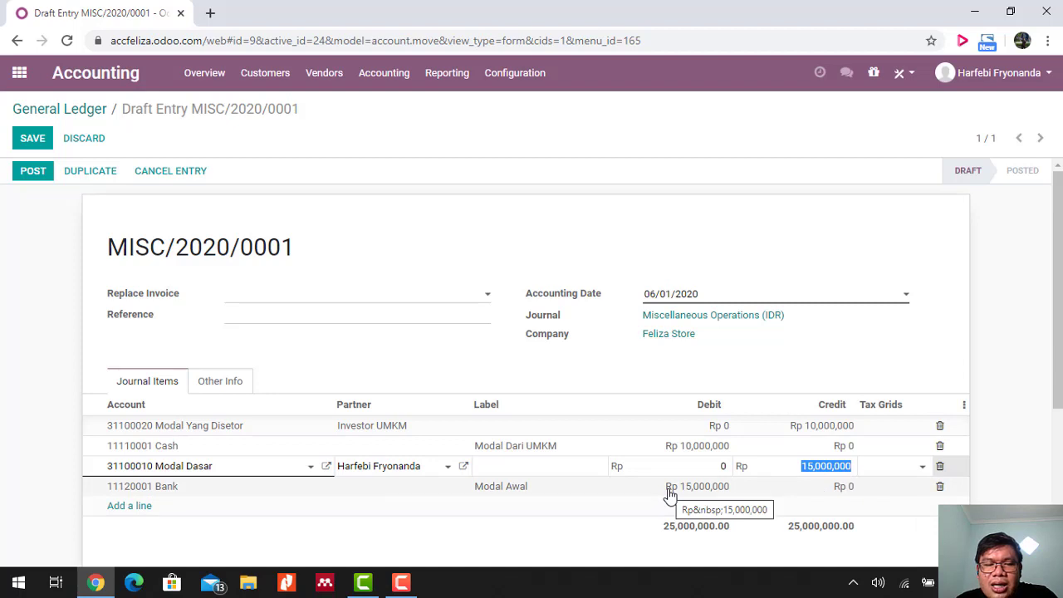
pyautogui.click(34, 178)
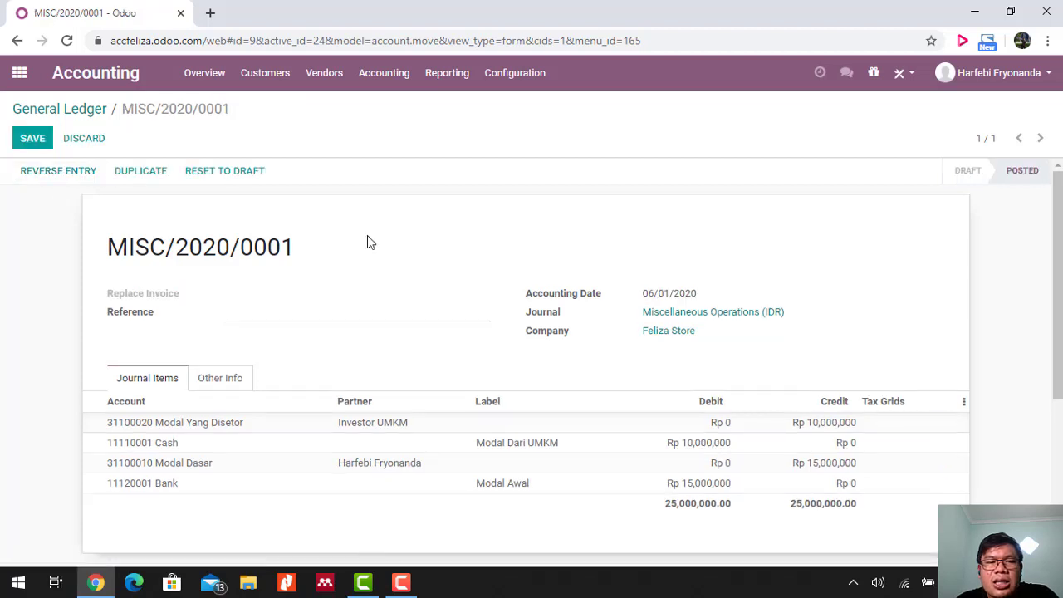
# Open the General Ledger report and examine the Cash balance and the entries under Bank, Hutang Usaha and Harga Pokok Penjualan.
pyautogui.click(440, 75)
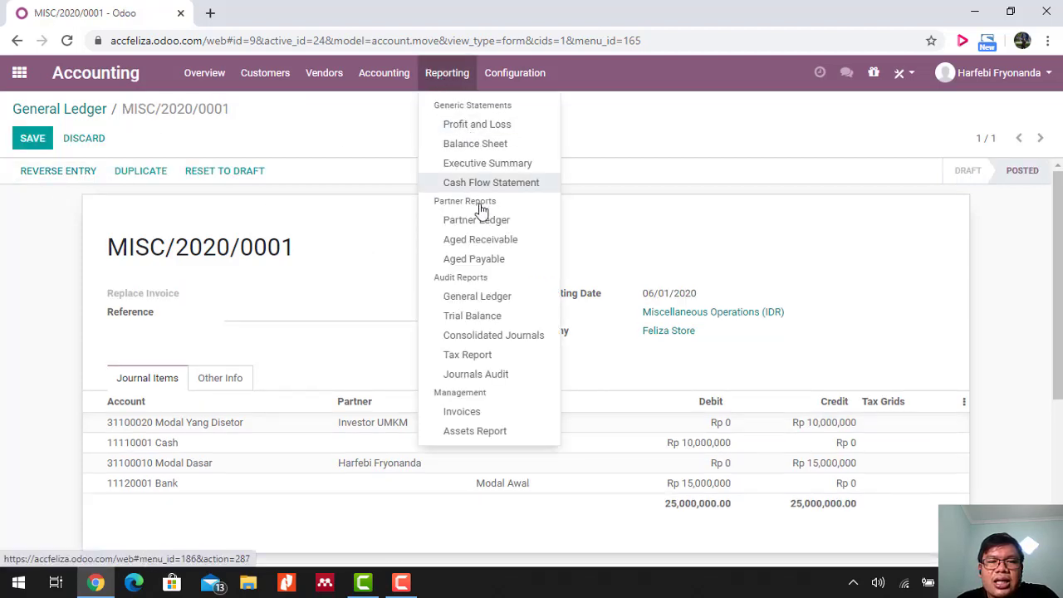
pyautogui.click(493, 299)
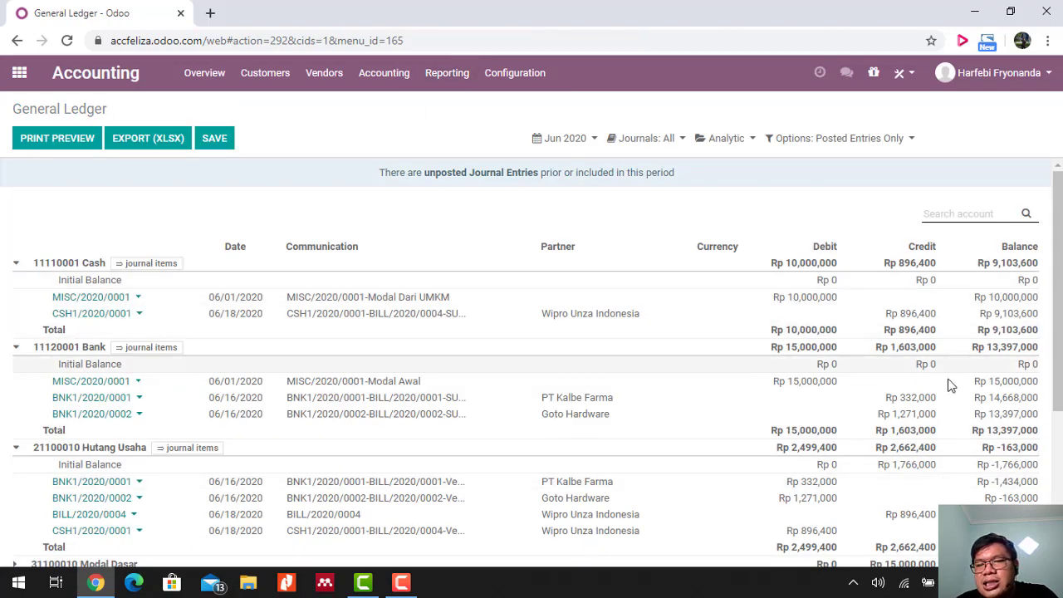
pyautogui.scroll(-1, 950, 385)
pyautogui.scroll(1, 950, 384)
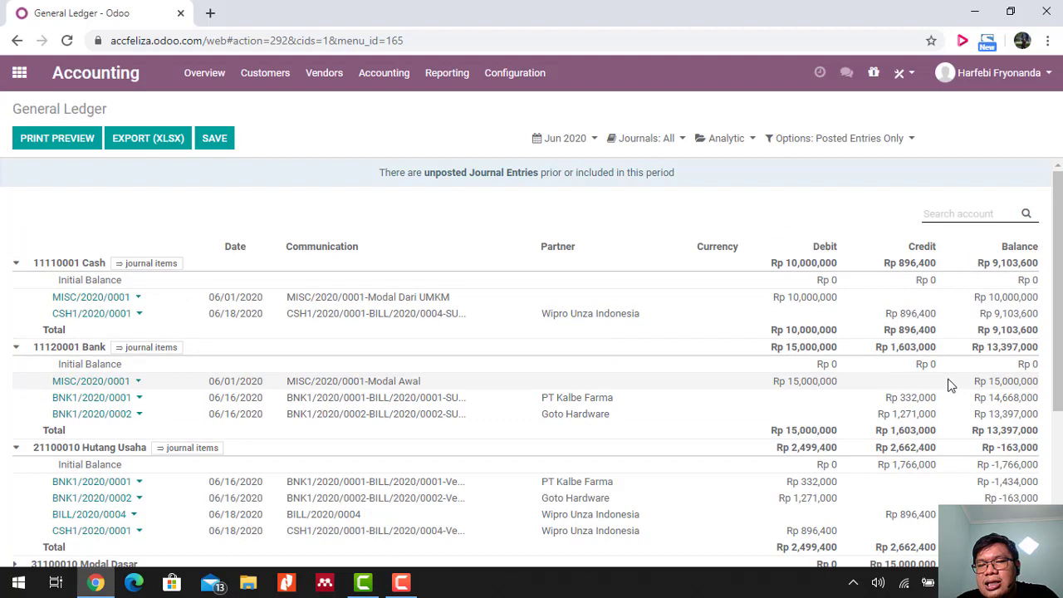
pyautogui.tripleClick(989, 260)
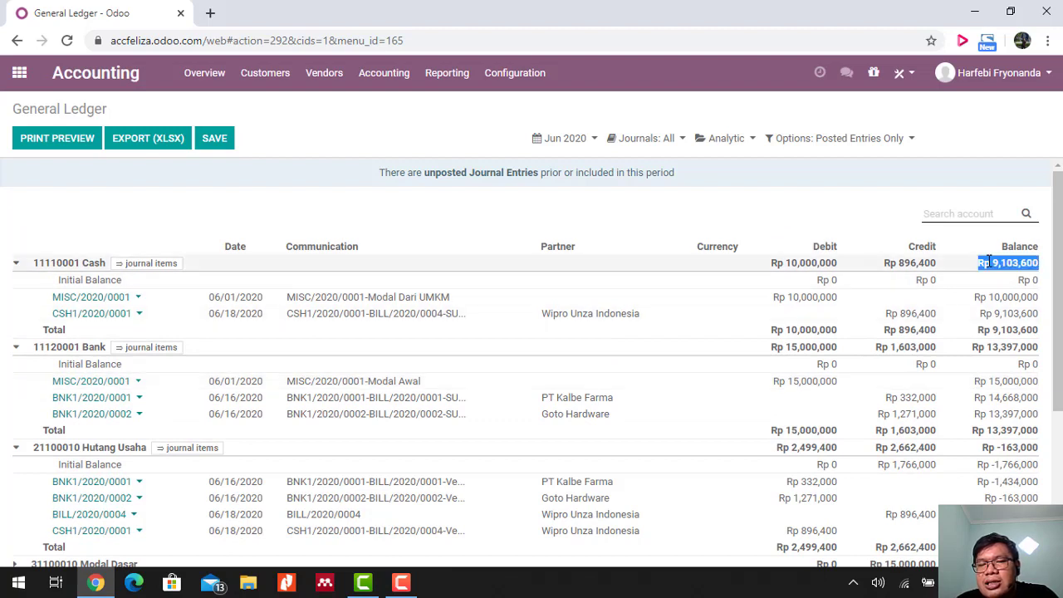
pyautogui.click(967, 274)
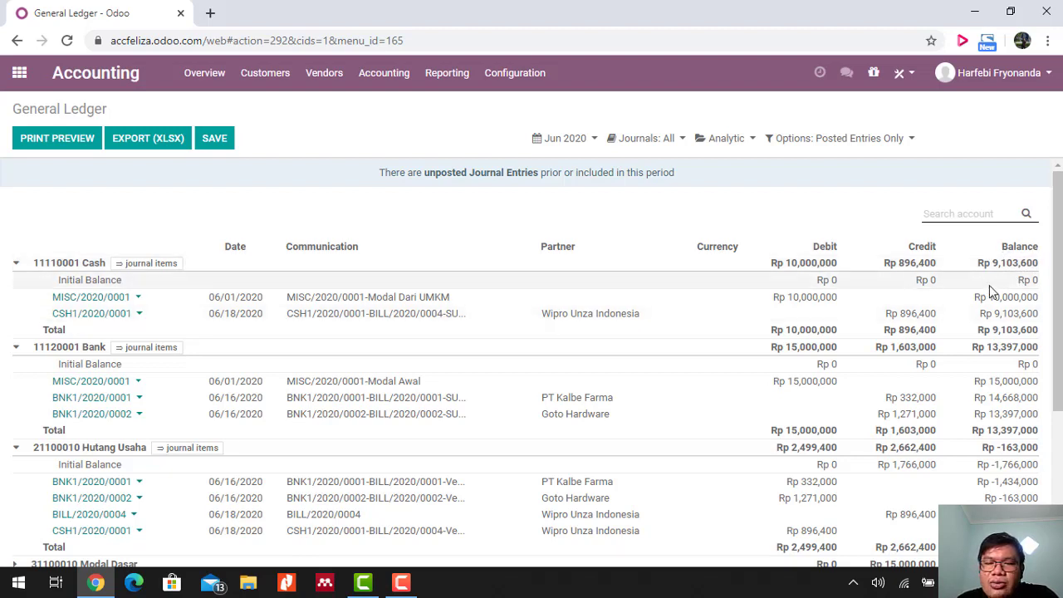
pyautogui.scroll(-1, 977, 347)
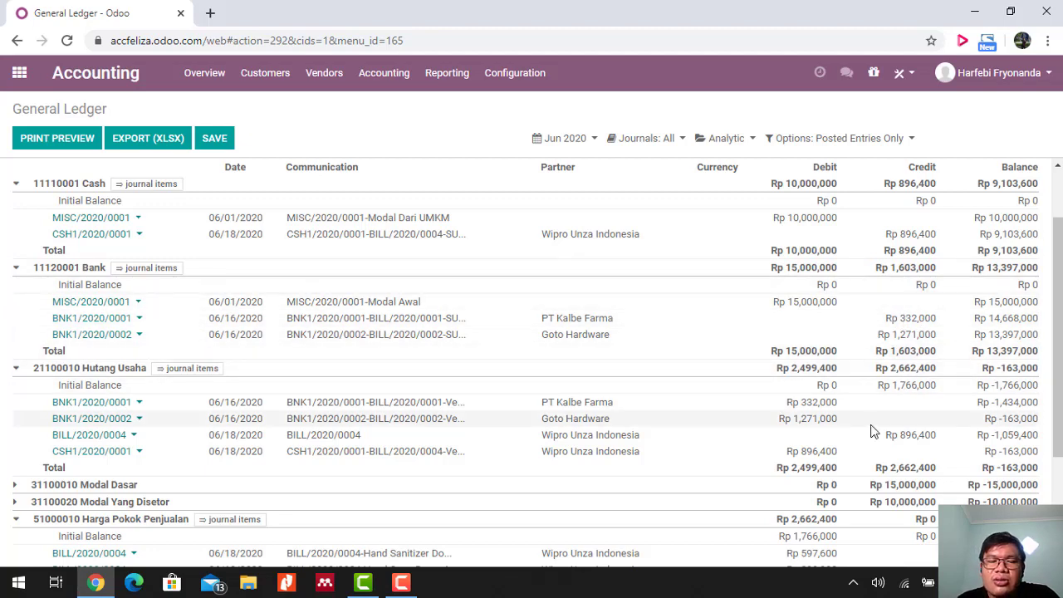
pyautogui.scroll(-1, 872, 431)
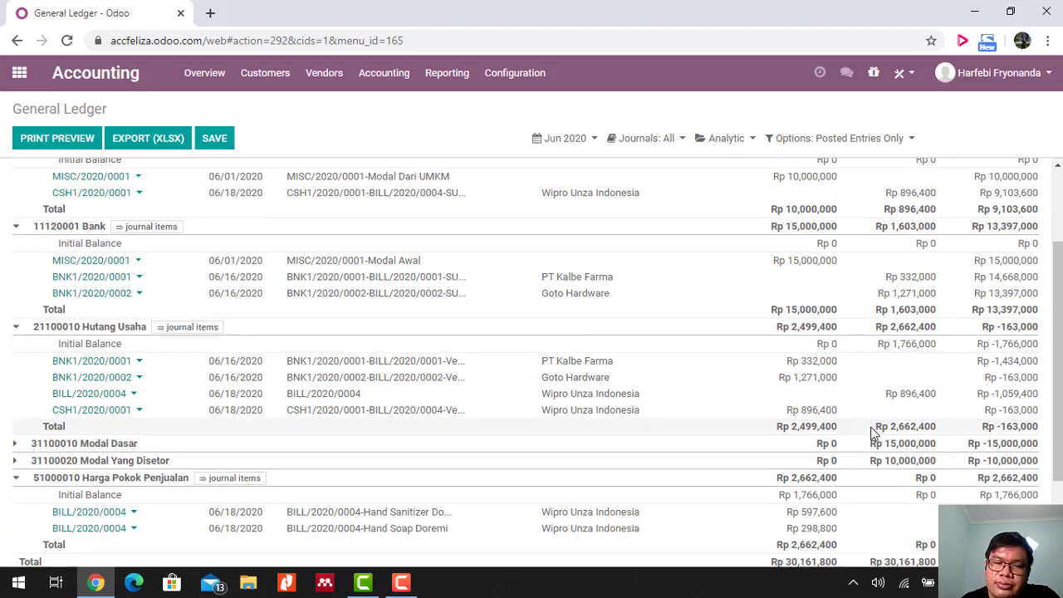
pyautogui.scroll(-2, 872, 431)
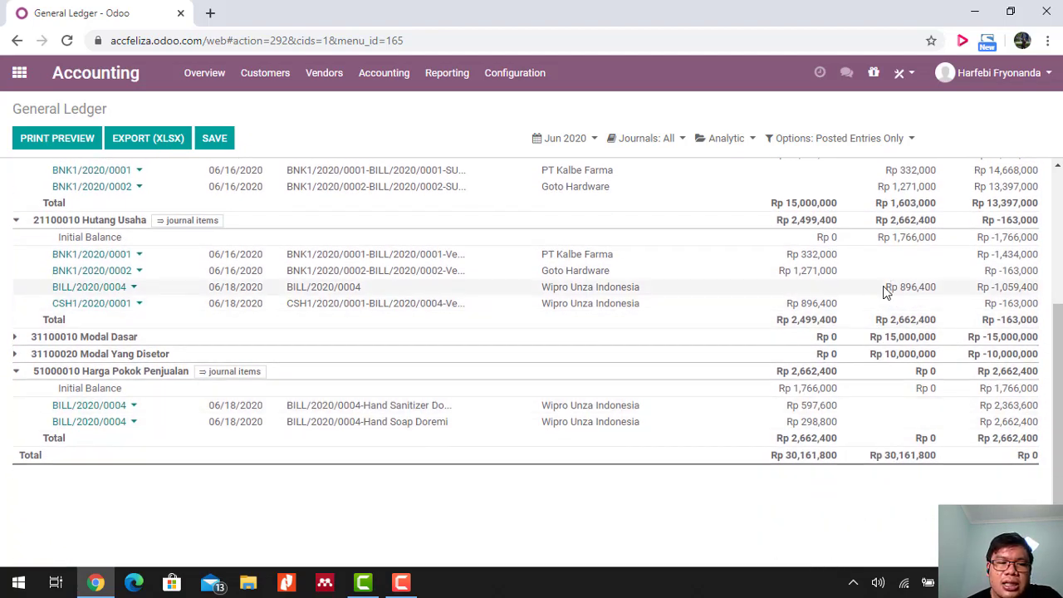
pyautogui.scroll(5, 849, 232)
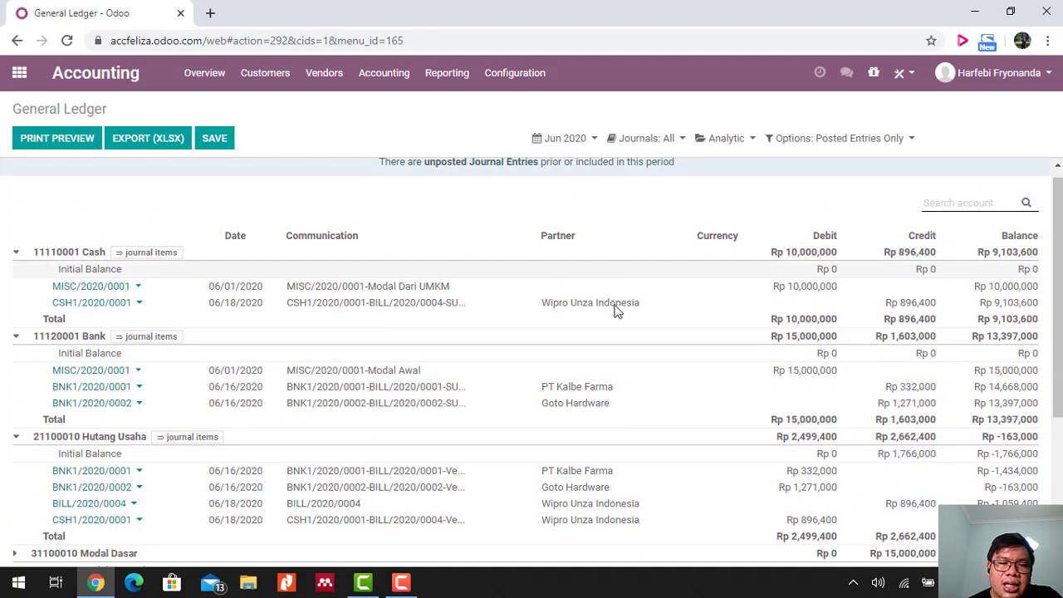
# View the journal entry of payment BNK1/2020/0001 under Hutang Usaha and return to the General Ledger.
pyautogui.scroll(-3, 619, 313)
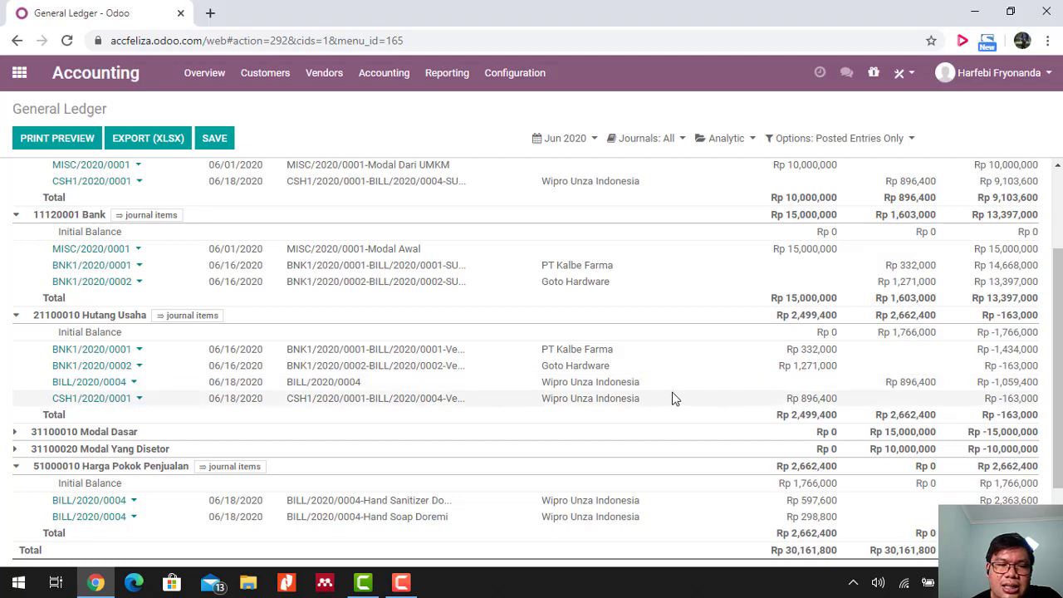
pyautogui.scroll(-2, 672, 397)
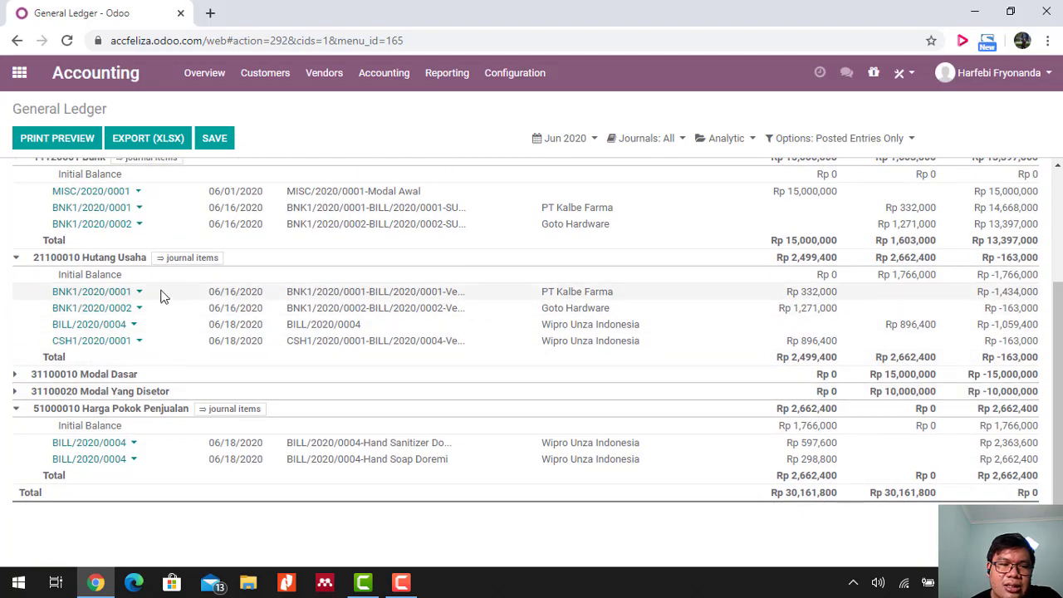
pyautogui.click(133, 297)
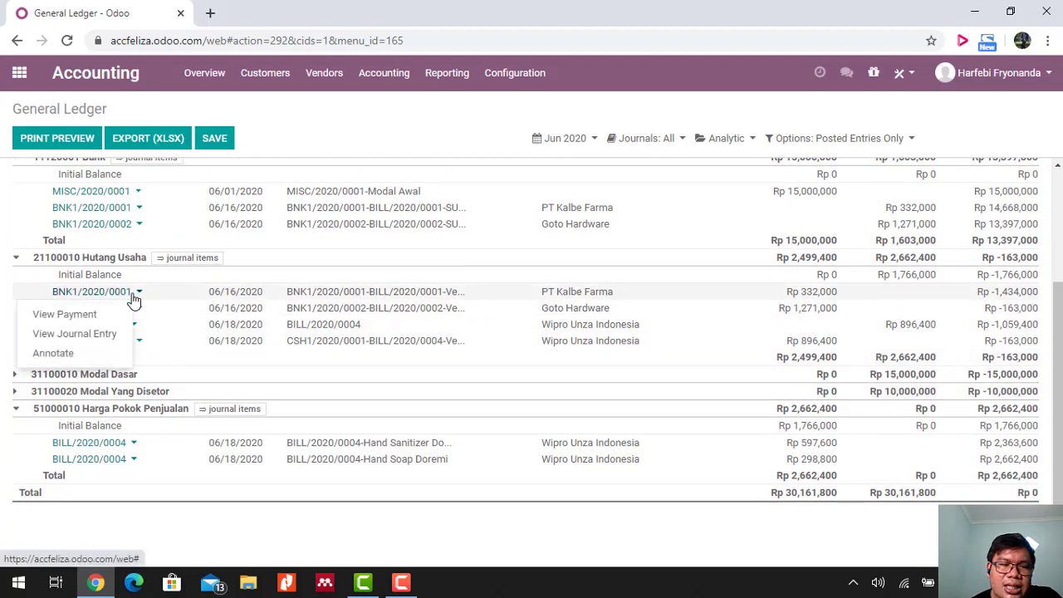
pyautogui.click(87, 334)
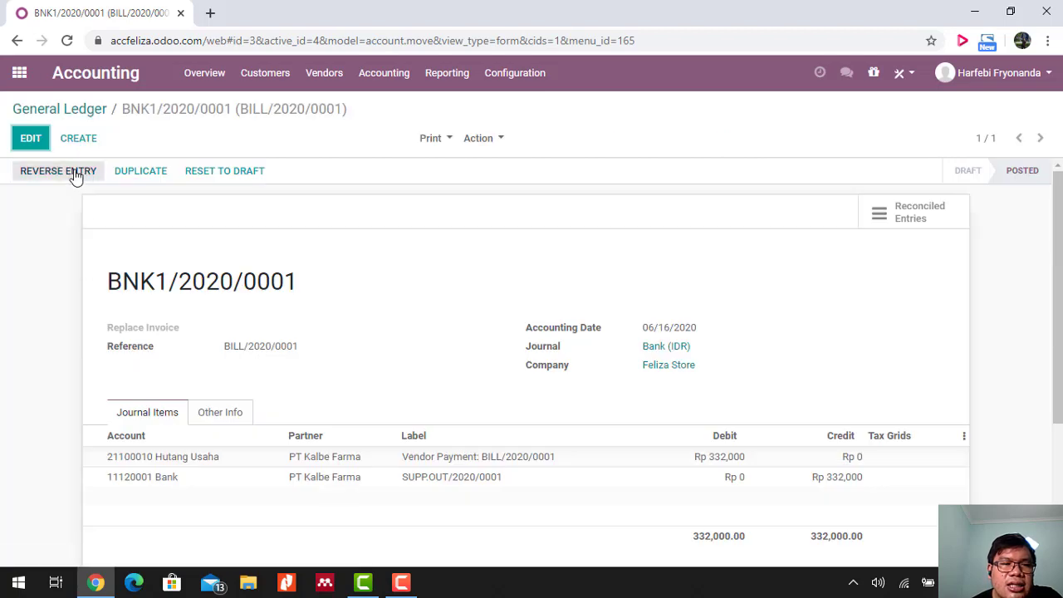
pyautogui.click(79, 113)
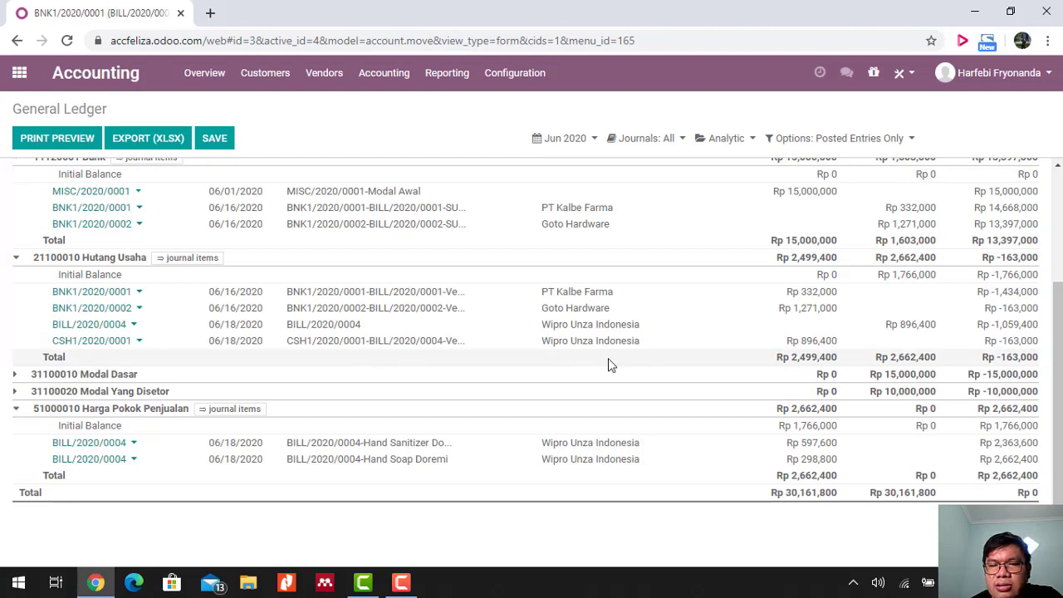
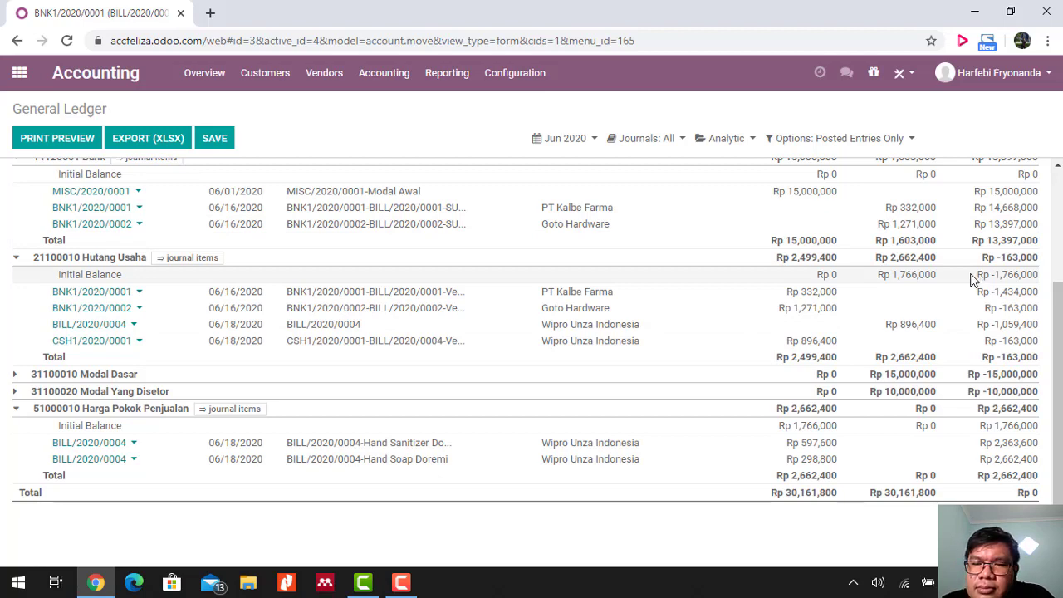
# Expand the Modal Dasar and Modal Yang Disetor accounts in the General Ledger and review their entries.
pyautogui.scroll(-1, 859, 318)
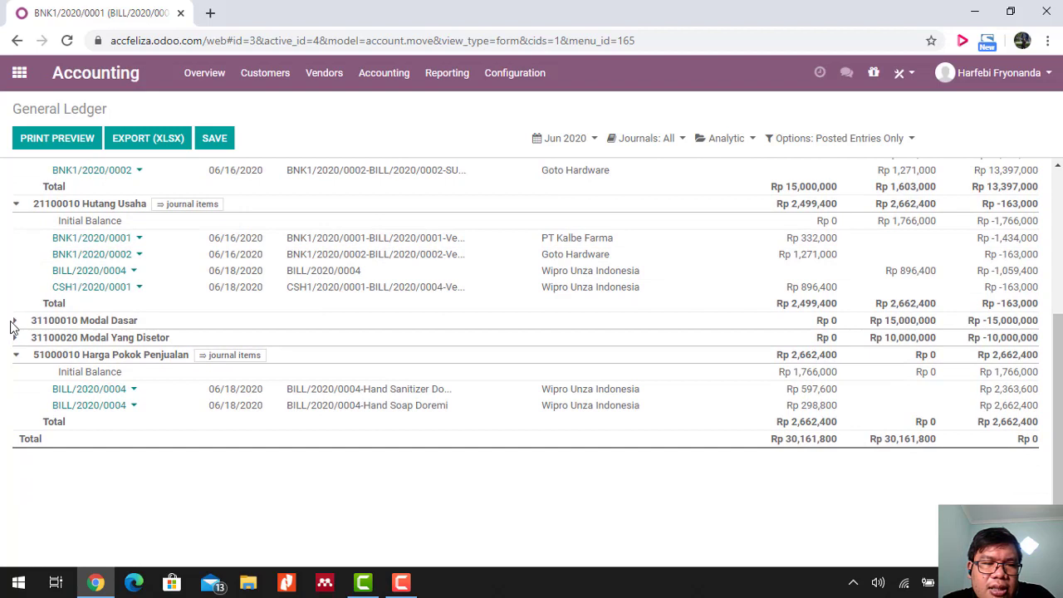
pyautogui.click(16, 320)
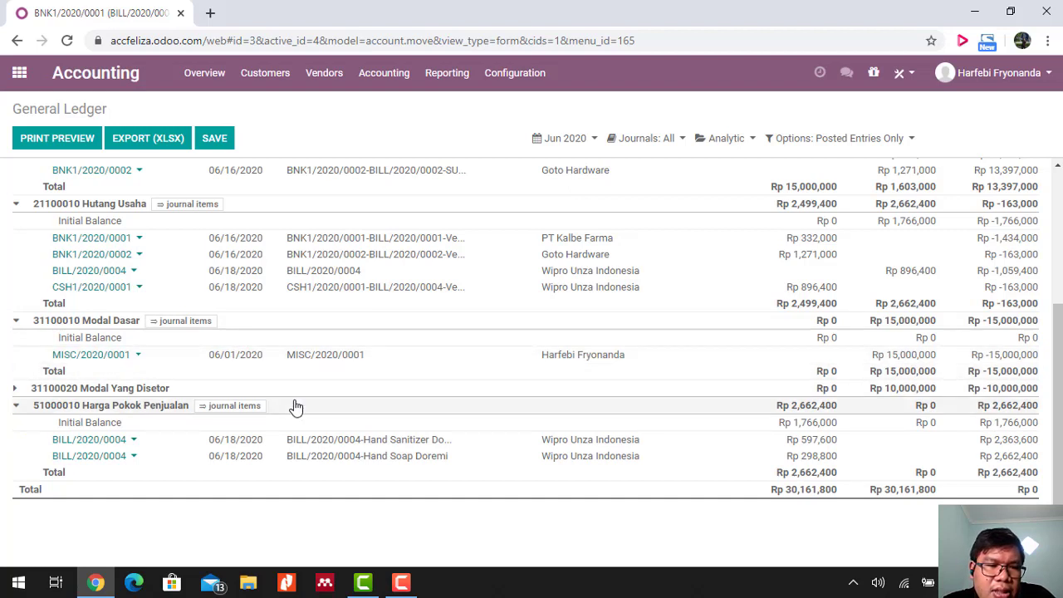
pyautogui.click(17, 390)
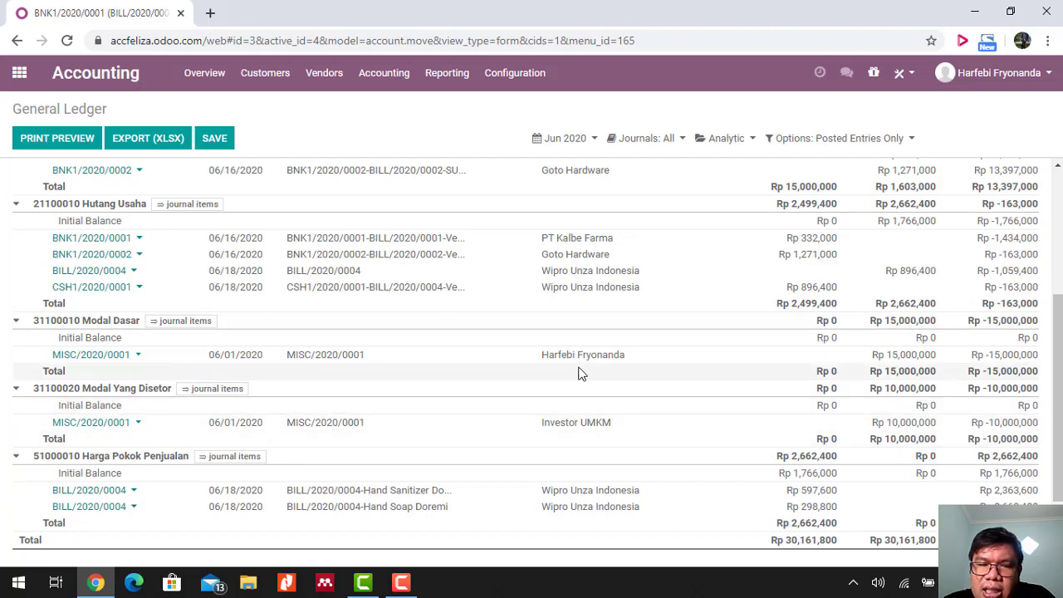
pyautogui.scroll(-2, 579, 373)
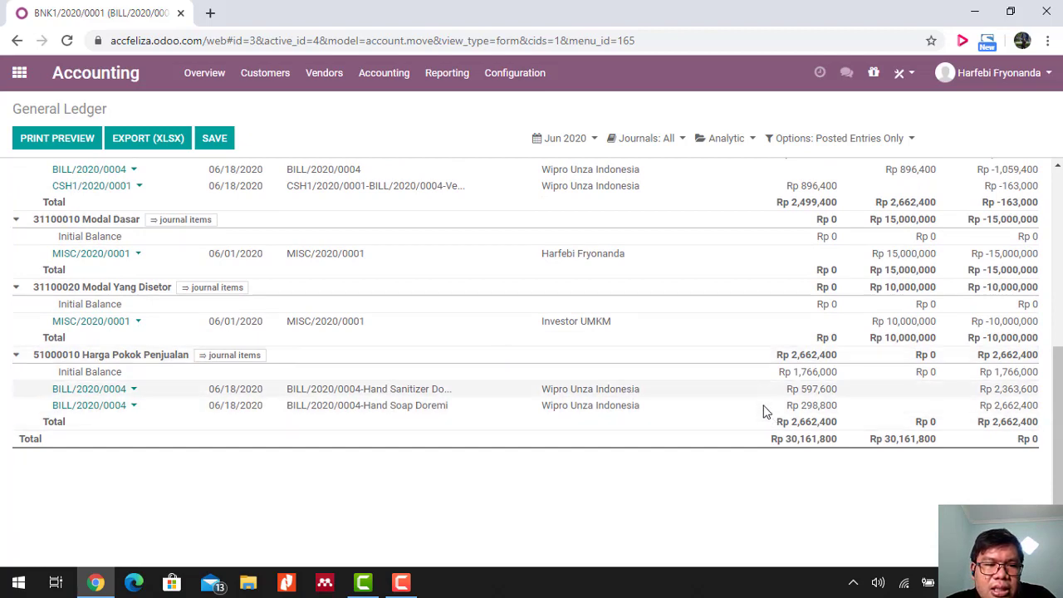
pyautogui.scroll(5, 626, 353)
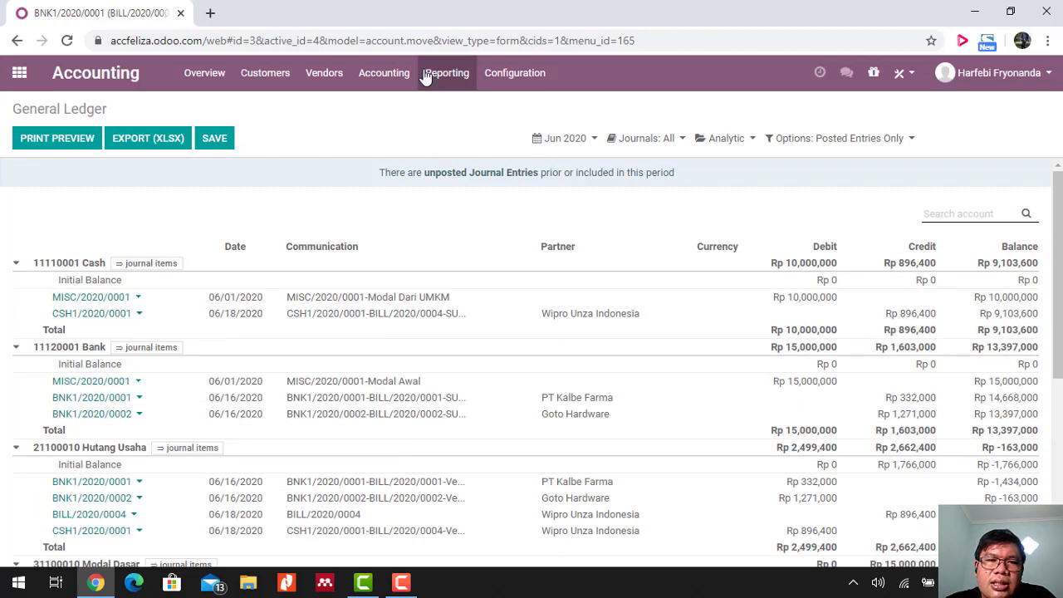
# Open vendor bill BILL/2020/0003 and register its Rp 163,000 payment through the Bank (IDR) journal, dated 06/18/2020.
pyautogui.click(336, 73)
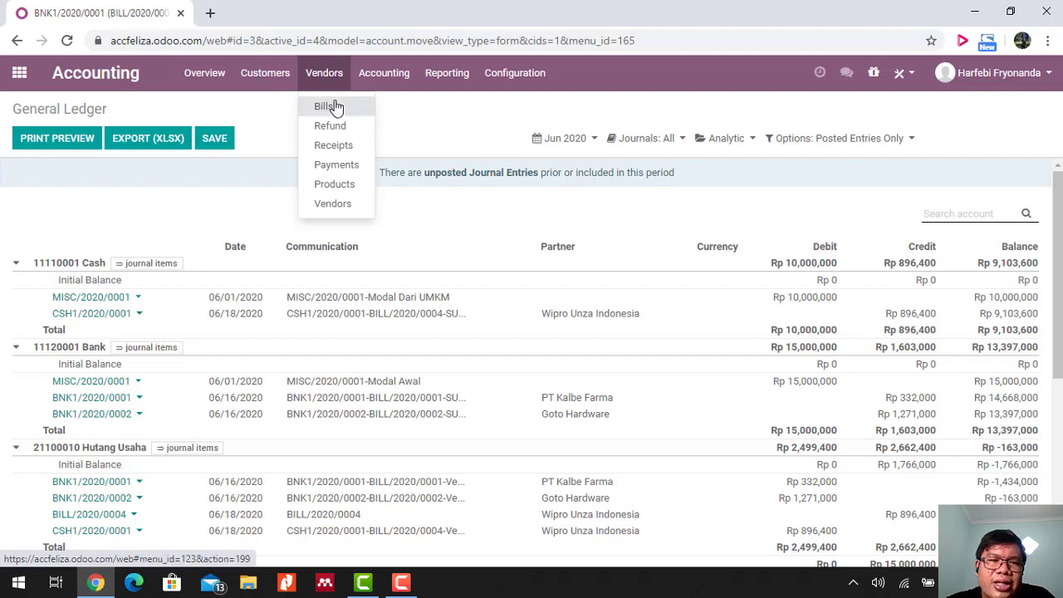
pyautogui.click(334, 107)
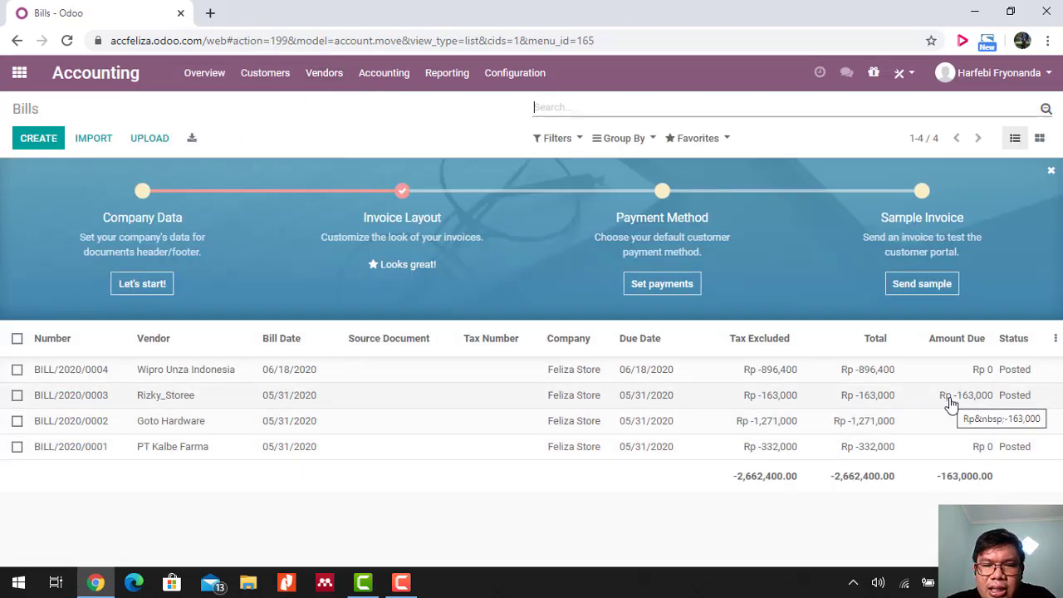
pyautogui.click(863, 403)
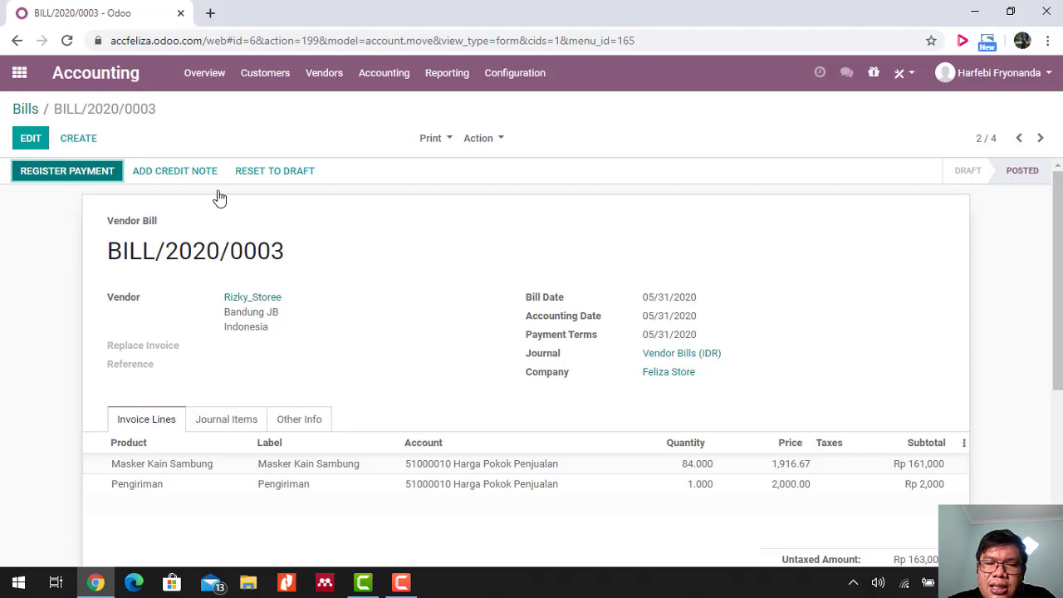
pyautogui.scroll(-2, 382, 277)
pyautogui.scroll(2, 382, 277)
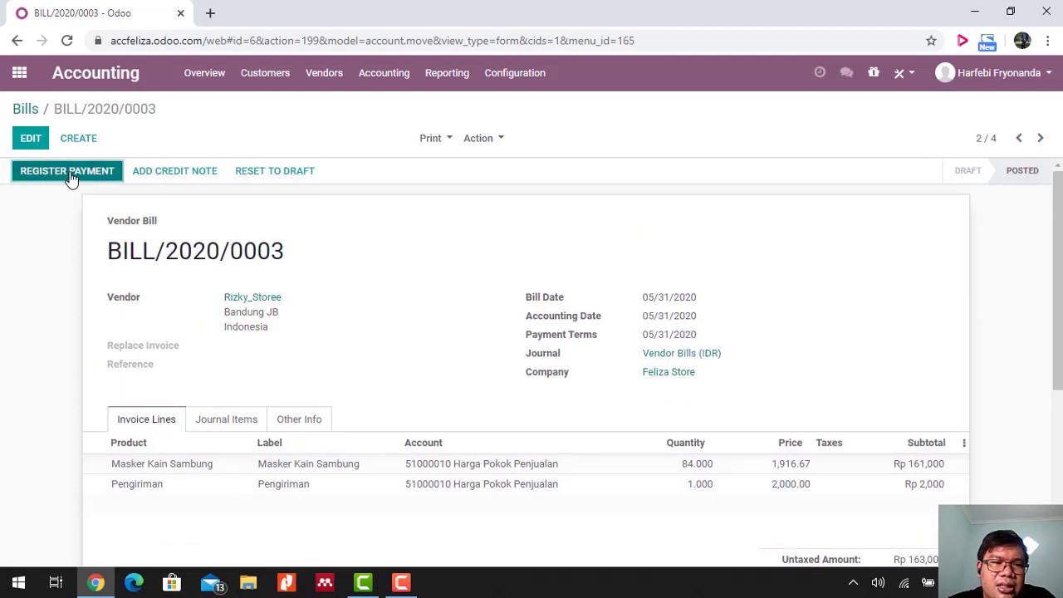
pyautogui.click(71, 176)
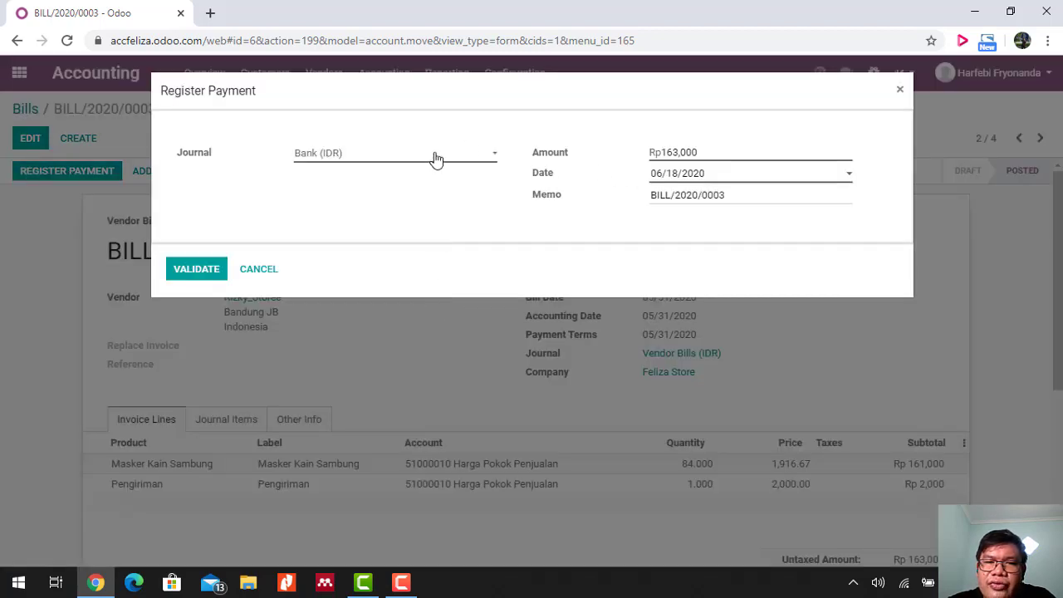
pyautogui.click(187, 283)
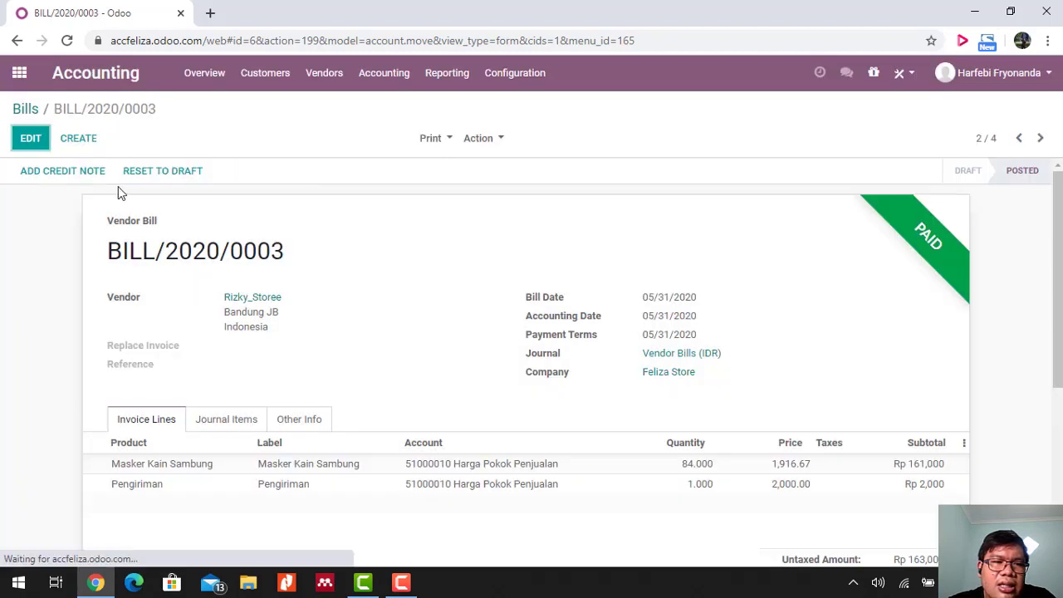
# Check the amounts due in the vendor bills list, view bill BILL/2020/0001, and return to the list.
pyautogui.click(25, 110)
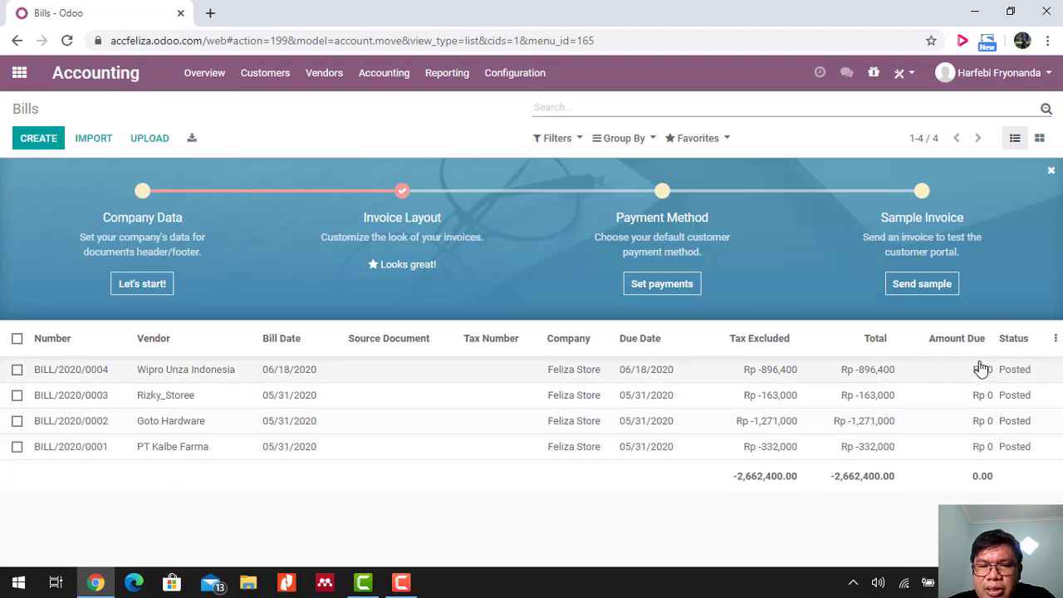
pyautogui.click(966, 448)
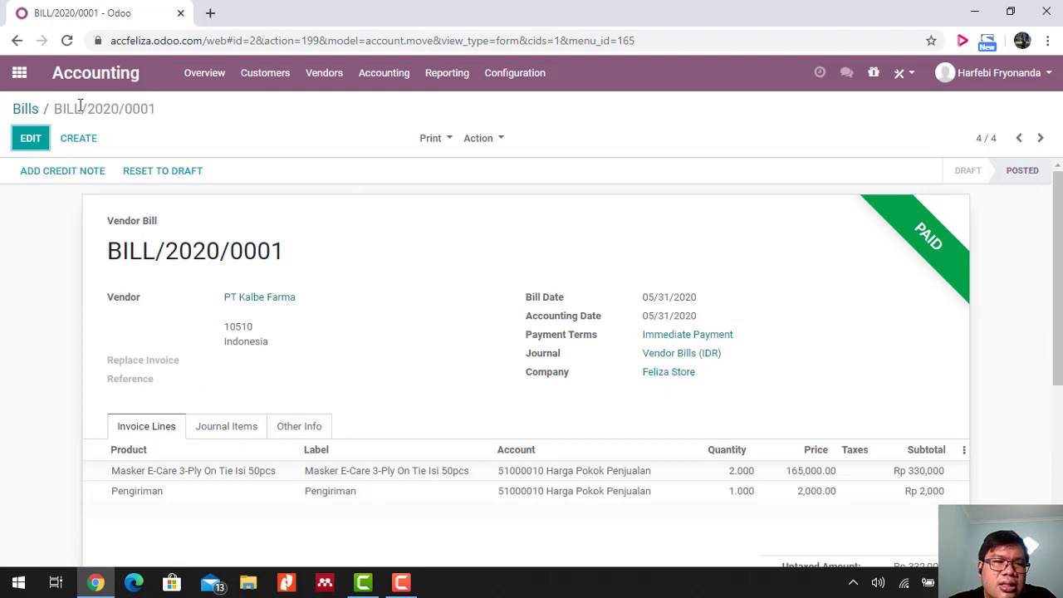
pyautogui.click(26, 111)
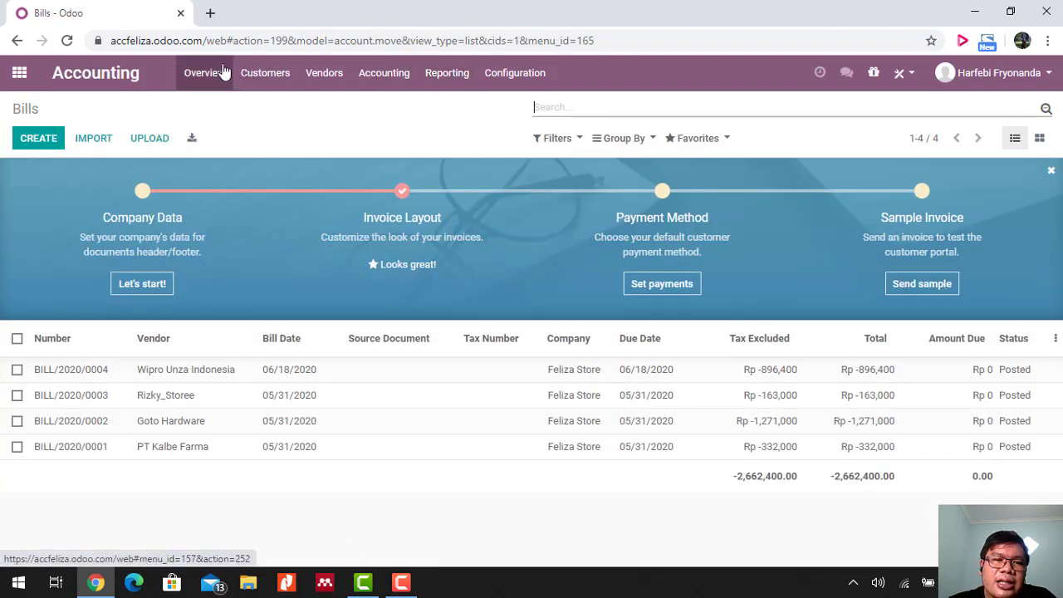
# Open the customer invoices list and start a new customer invoice.
pyautogui.click(258, 84)
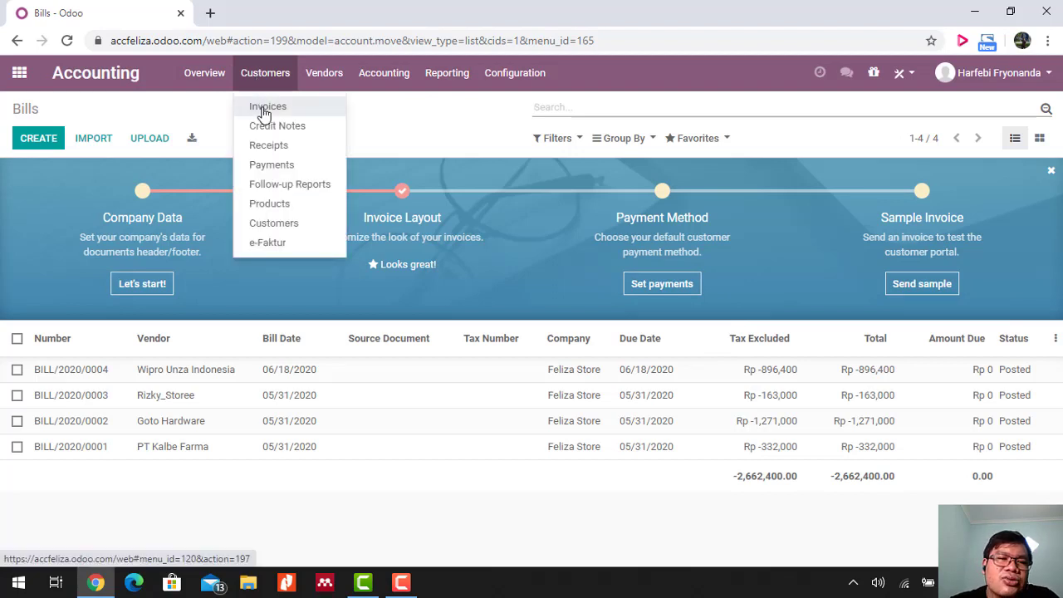
pyautogui.click(264, 113)
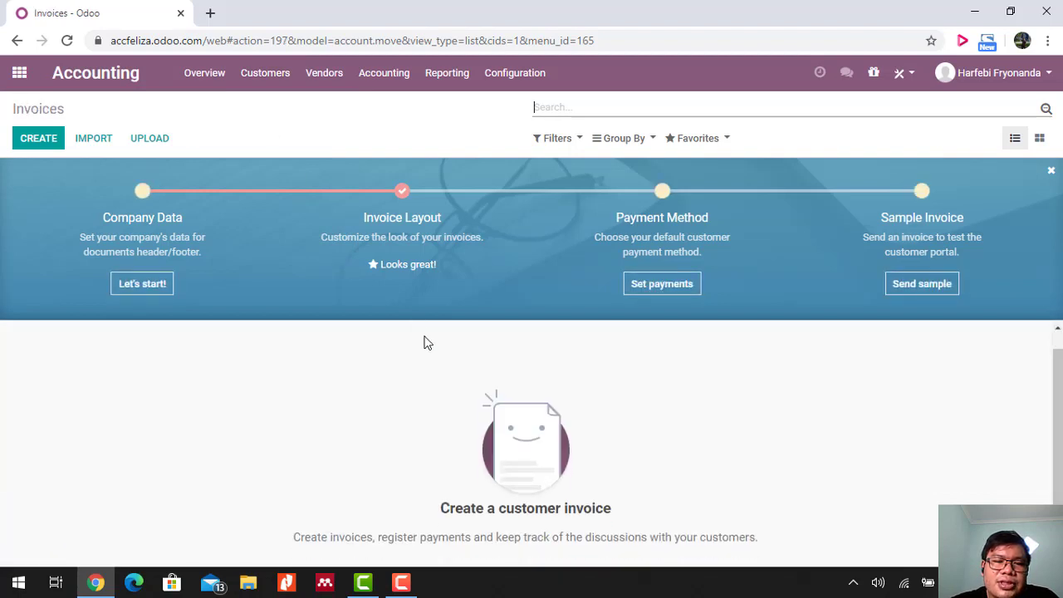
pyautogui.click(29, 143)
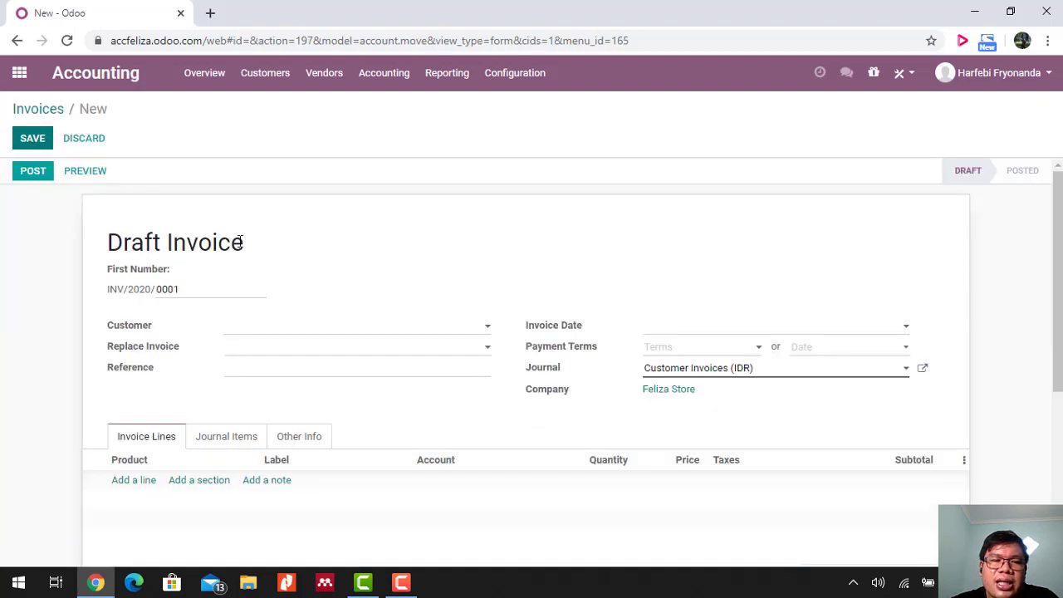
# Create the company Dinas Pendidikan Kota Padang as a new partner and assign it as the invoice's customer.
pyautogui.click(341, 331)
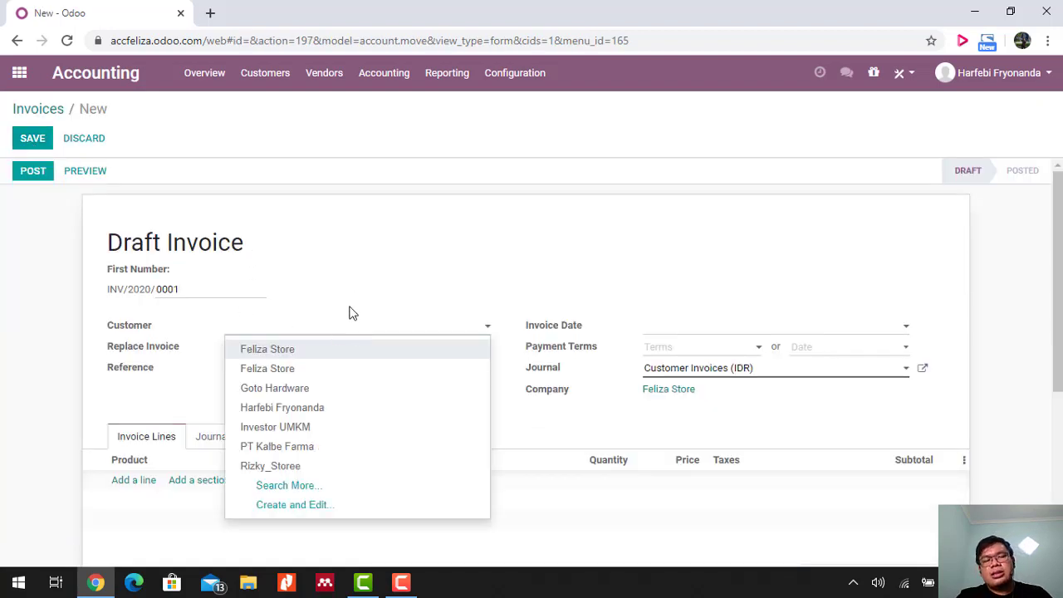
pyautogui.write('D')
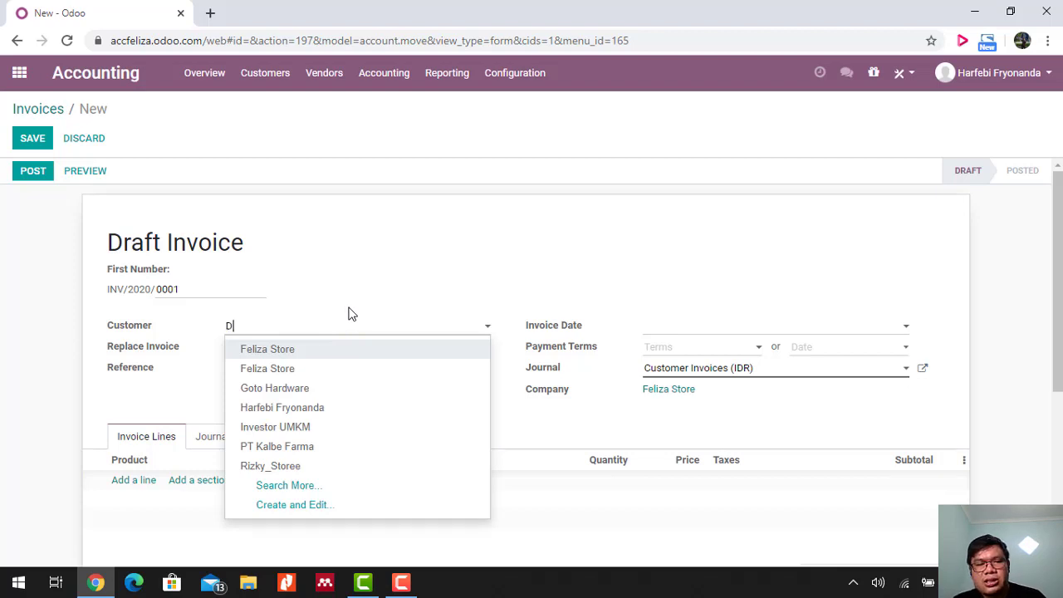
pyautogui.write('inas p')
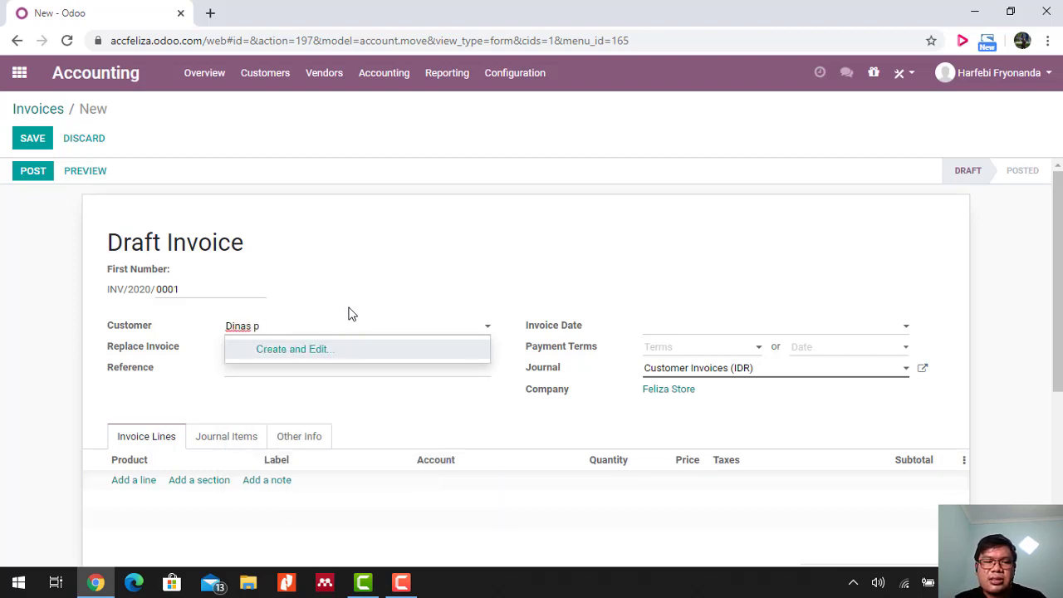
pyautogui.write('Pendid')
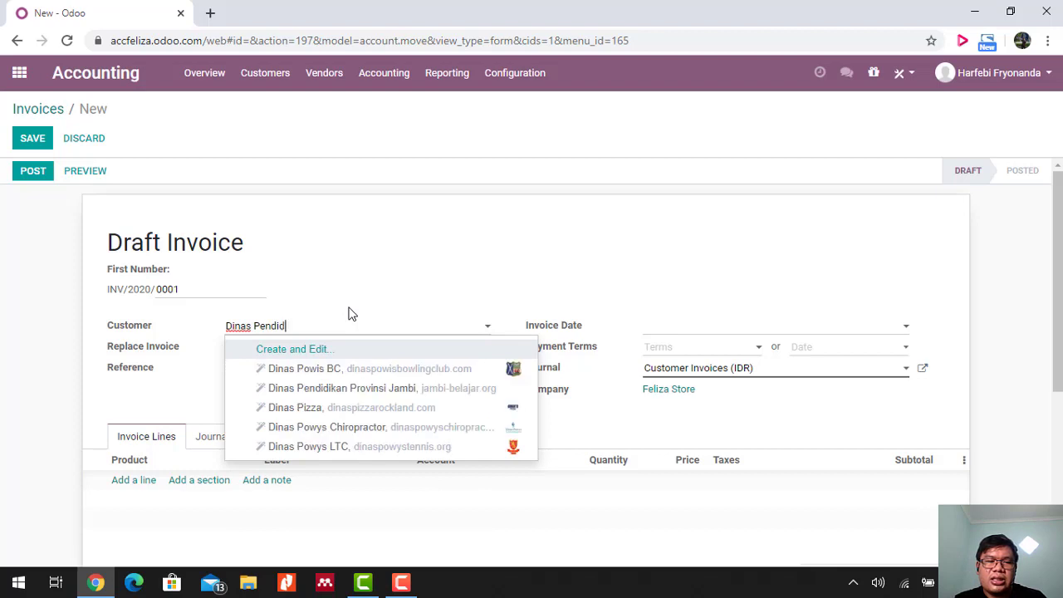
pyautogui.write('iakn')
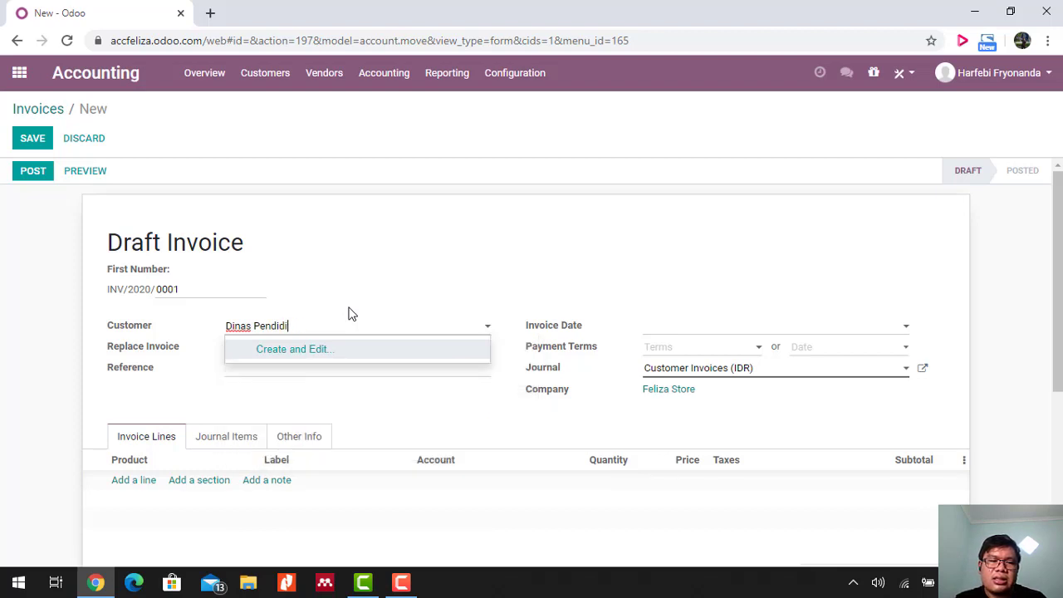
pyautogui.press('BackSpace')
pyautogui.write('kan')
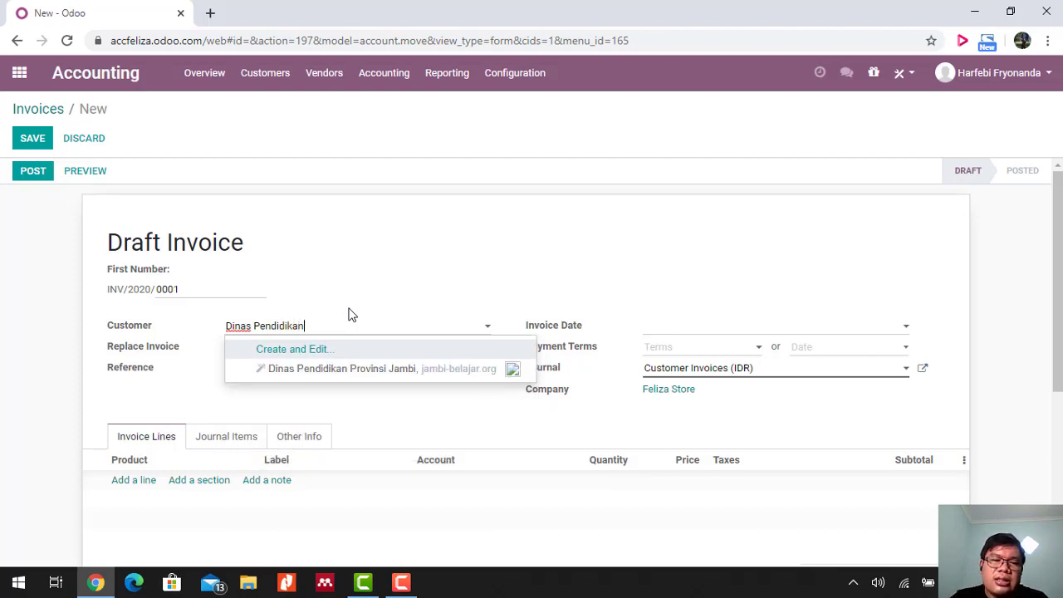
pyautogui.click(344, 356)
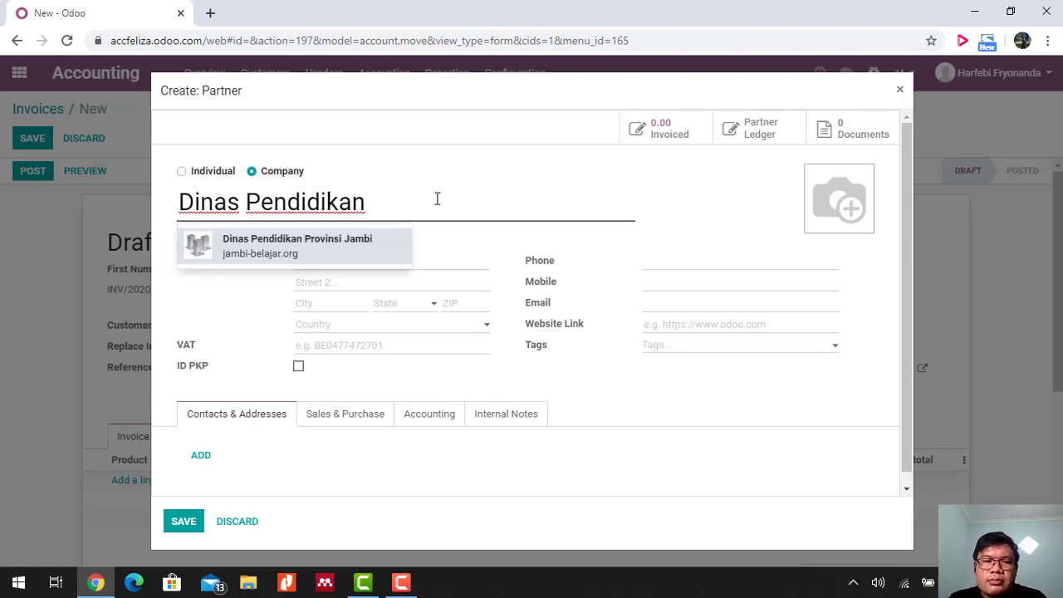
pyautogui.write('Kota P')
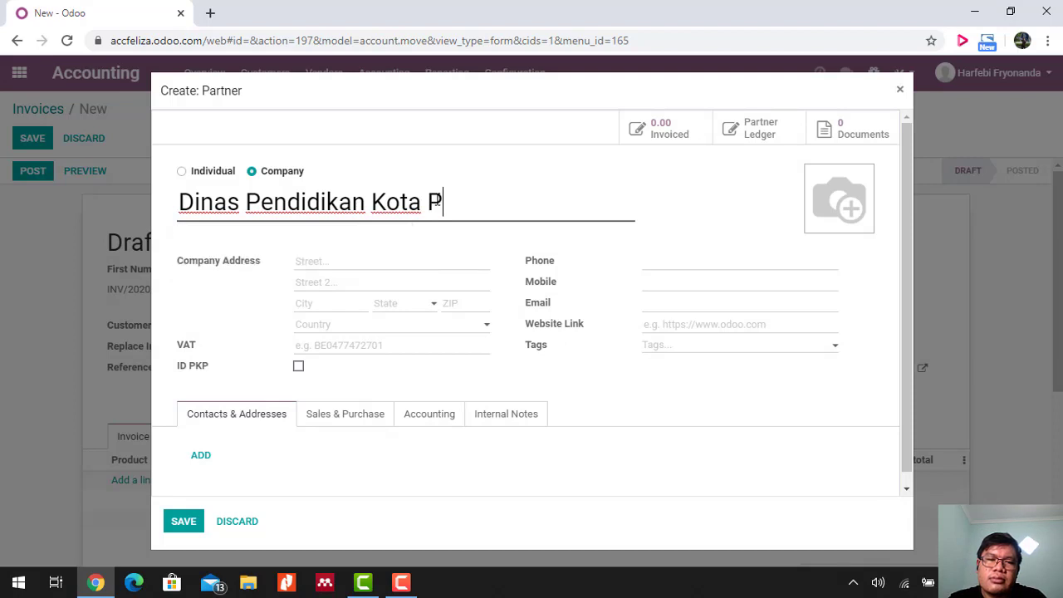
pyautogui.write('adang')
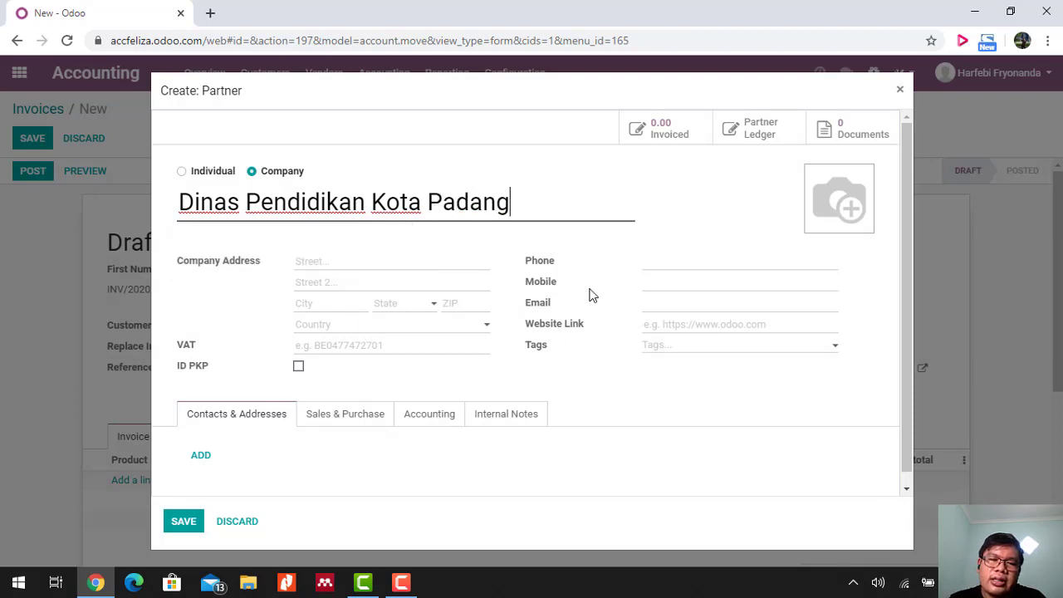
pyautogui.click(185, 521)
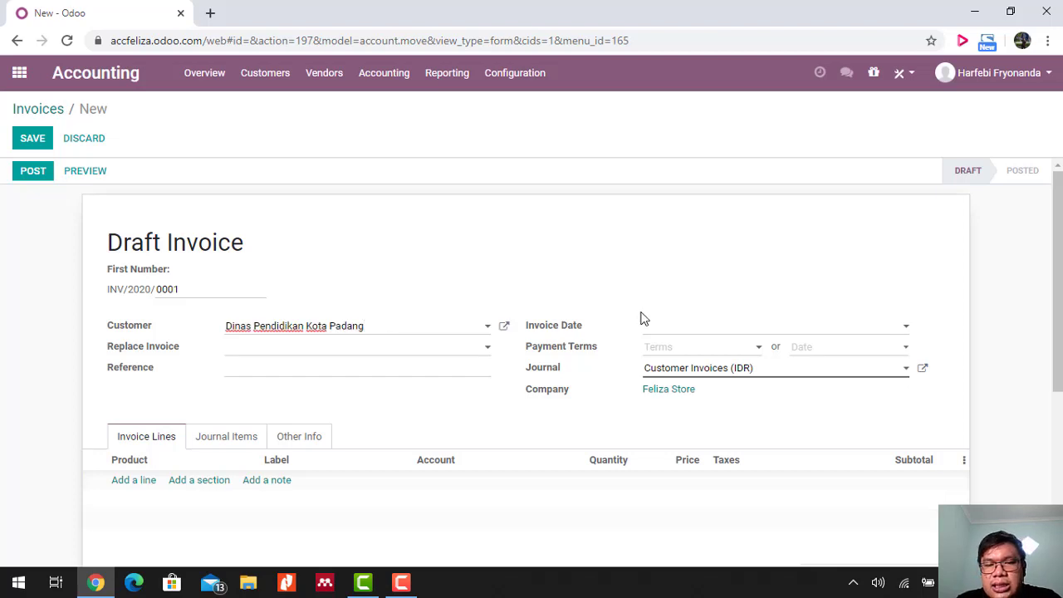
# Set the invoice date to 06/18/2020 and the payment terms to 30 Days.
pyautogui.click(674, 336)
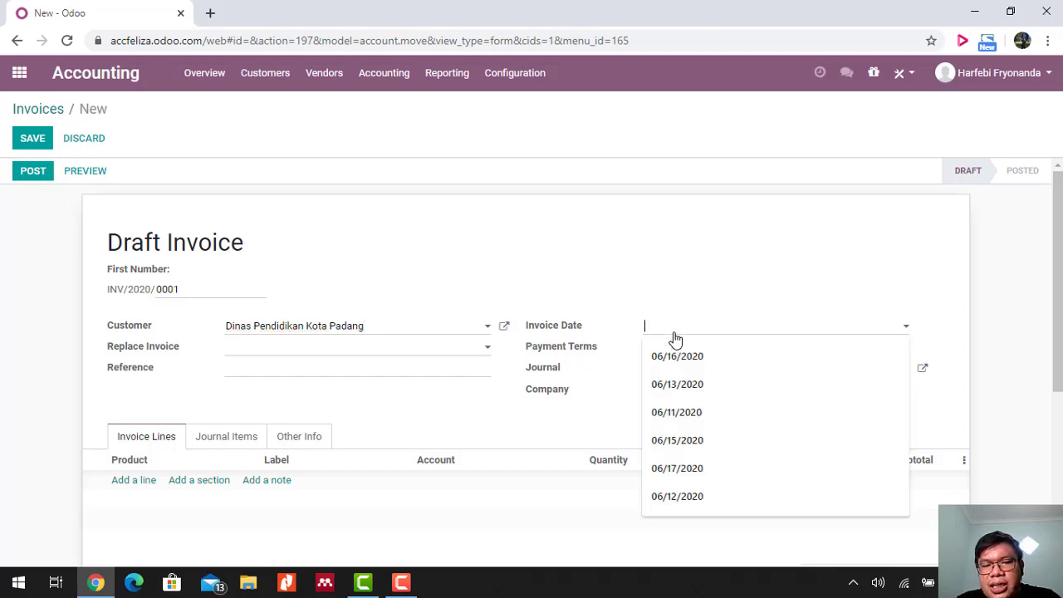
pyautogui.click(604, 332)
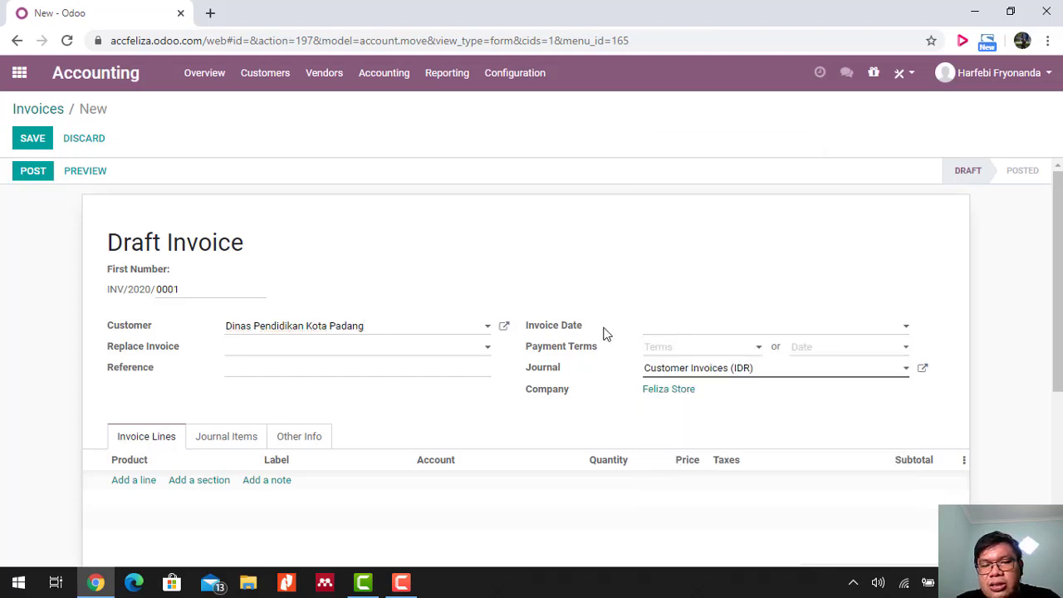
pyautogui.click(677, 330)
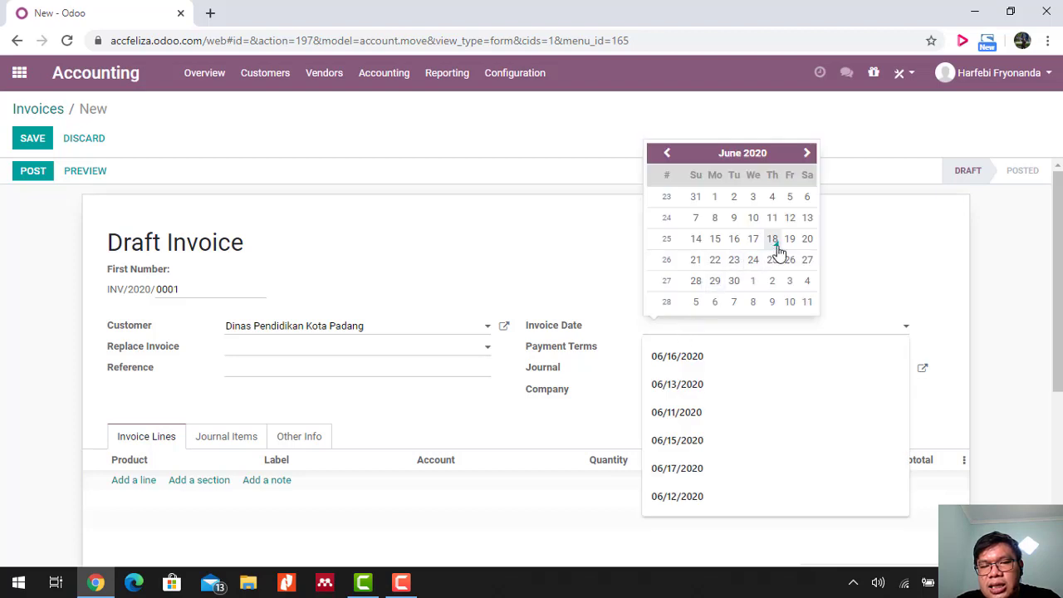
pyautogui.click(772, 239)
pyautogui.click(704, 355)
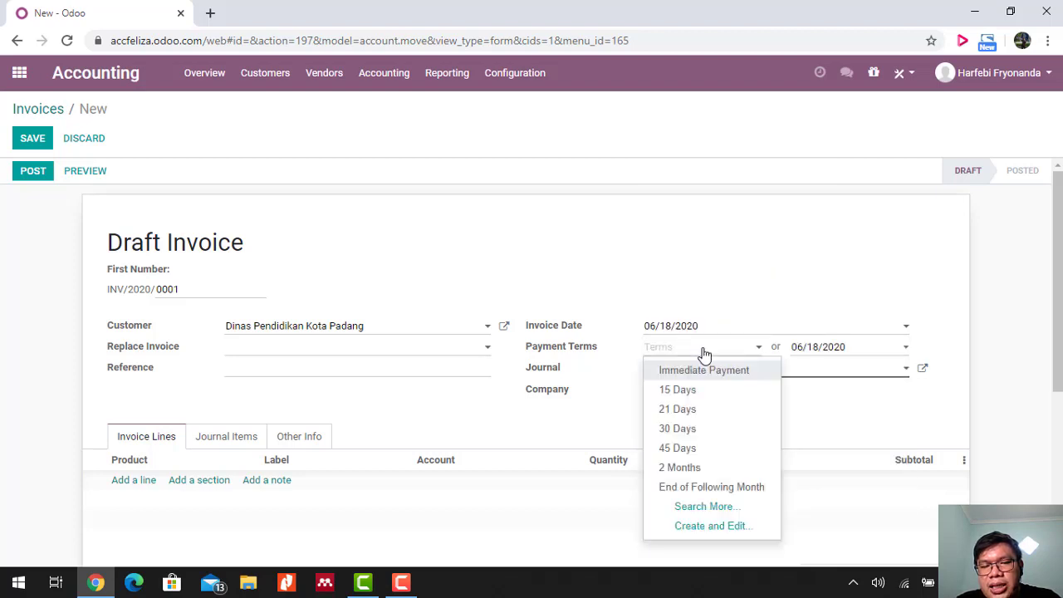
pyautogui.click(695, 429)
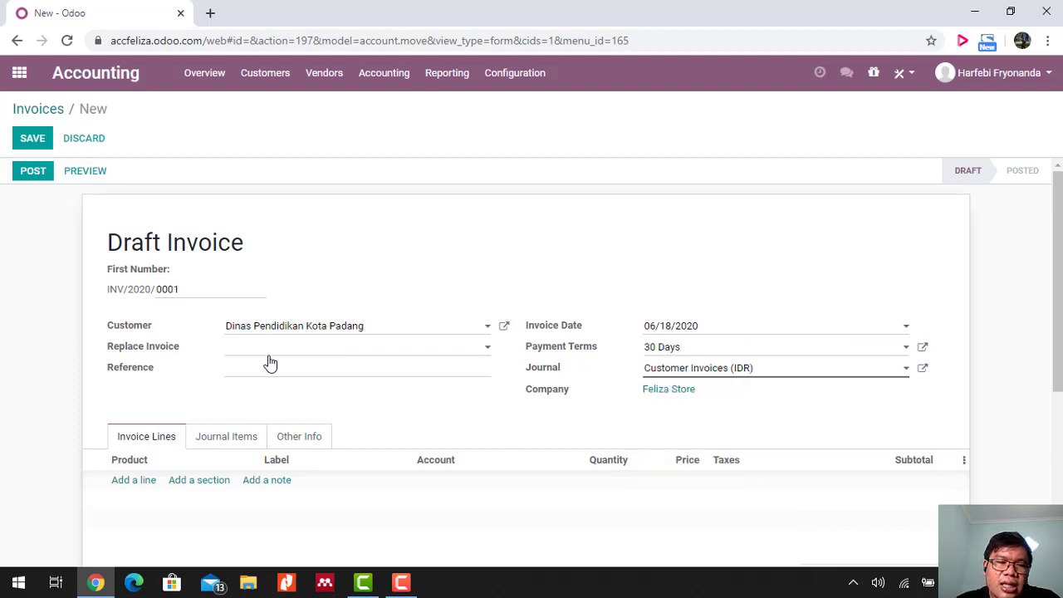
# Add an invoice line for Hand Sanitizer Doremi [50ml] and remove its 10% tax.
pyautogui.scroll(-2, 208, 388)
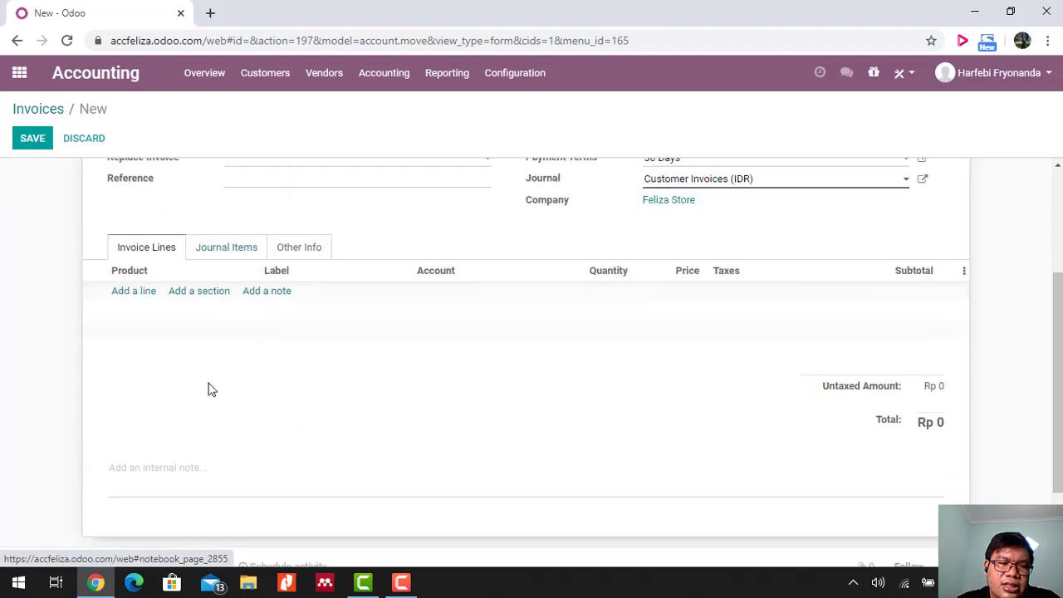
pyautogui.click(136, 293)
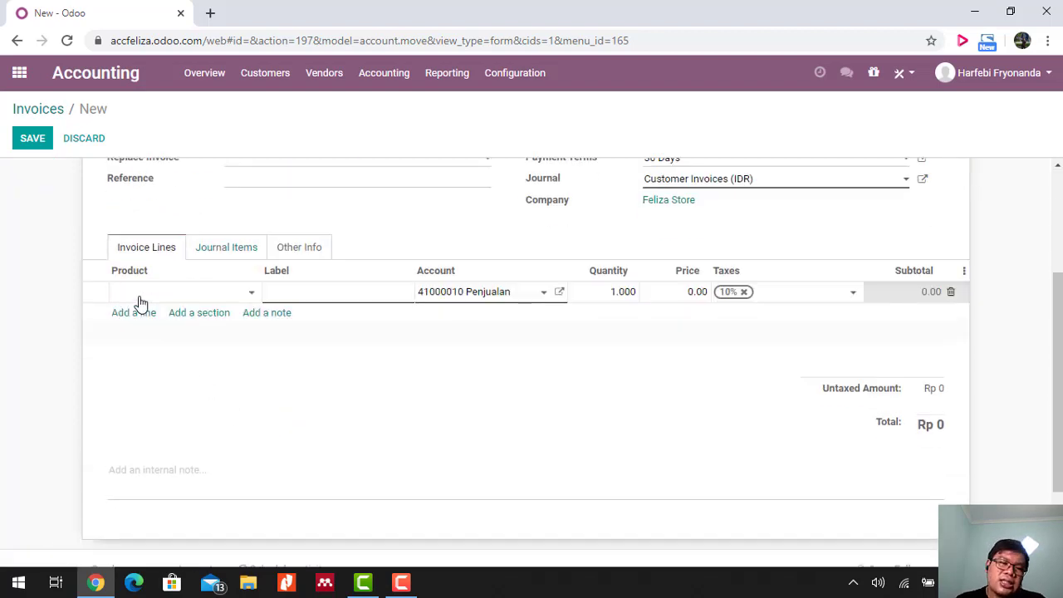
pyautogui.click(240, 298)
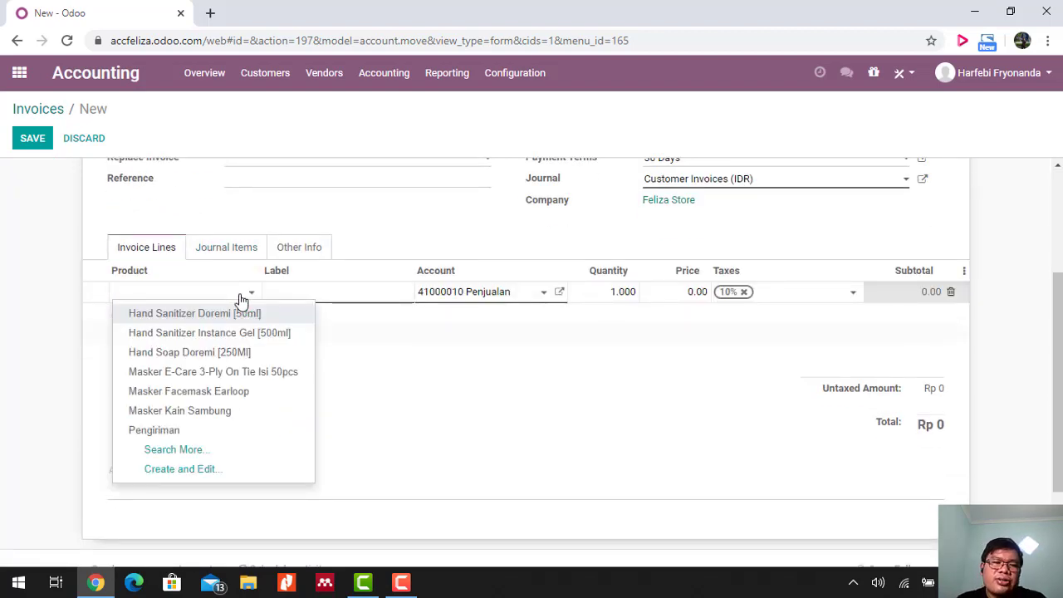
pyautogui.click(236, 316)
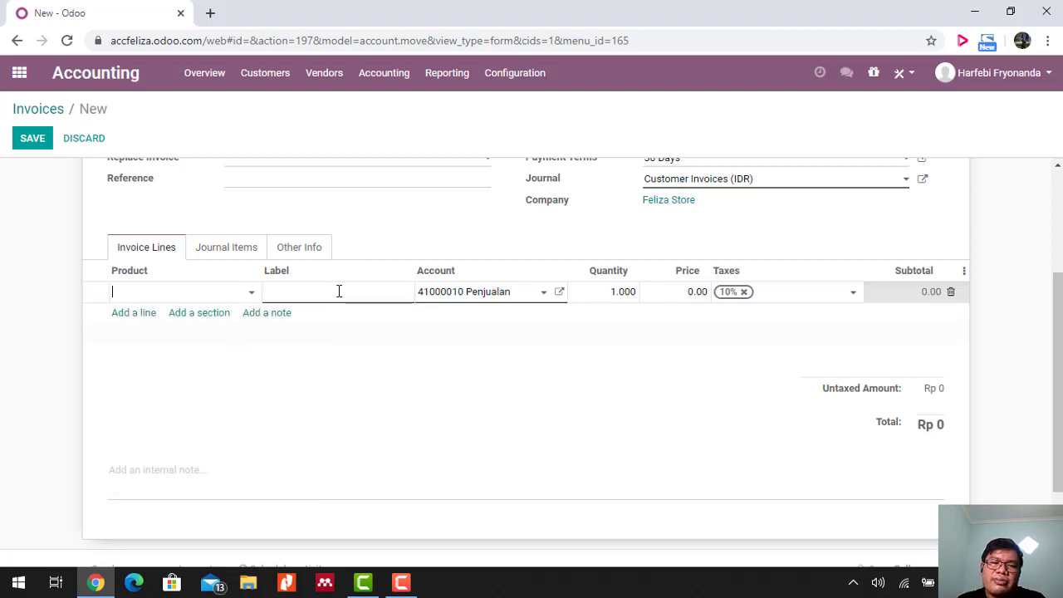
pyautogui.click(628, 294)
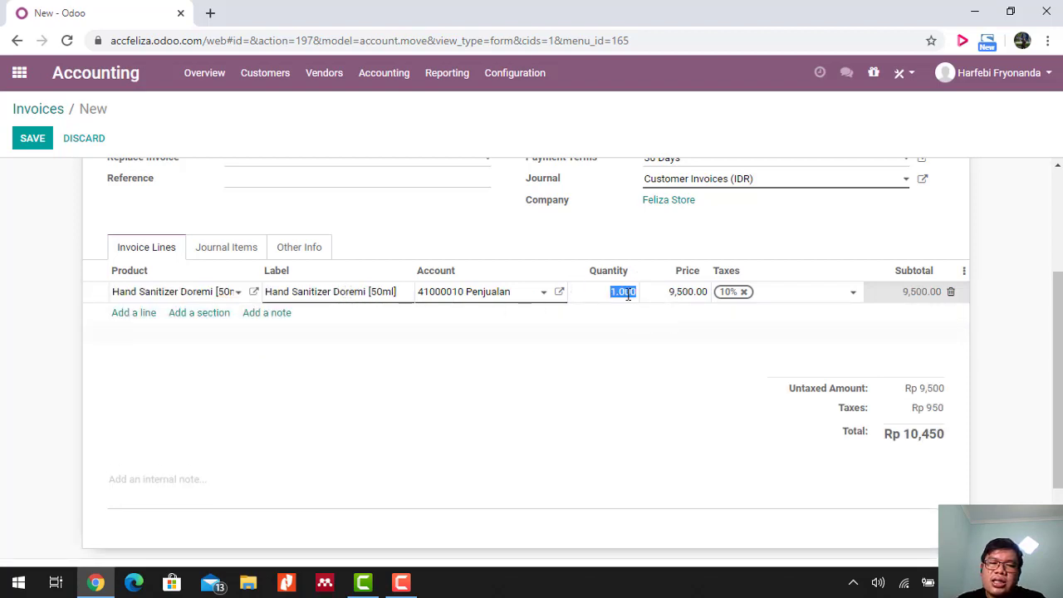
pyautogui.click(746, 294)
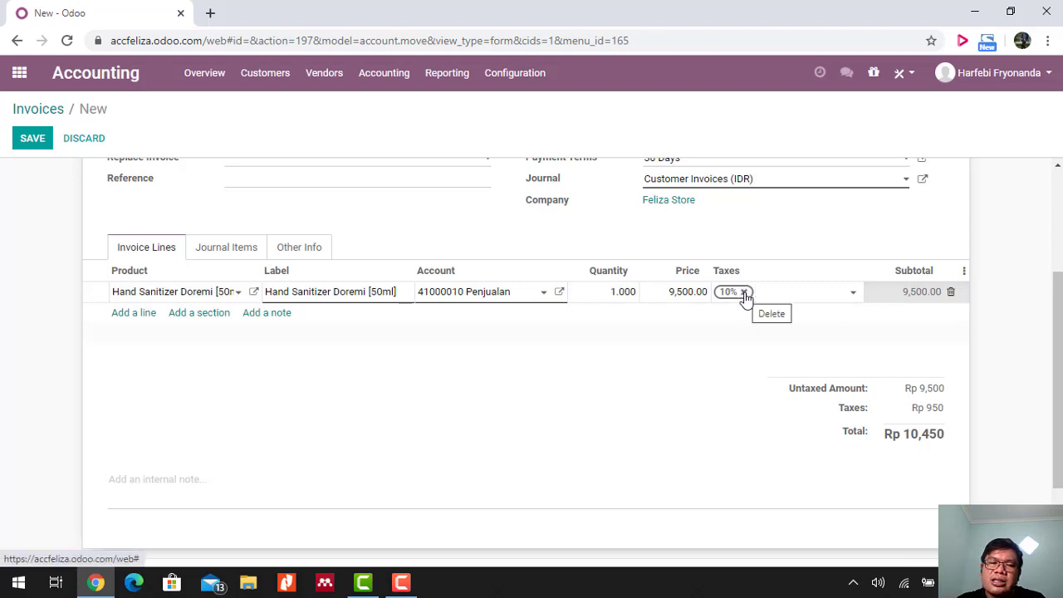
pyautogui.click(744, 293)
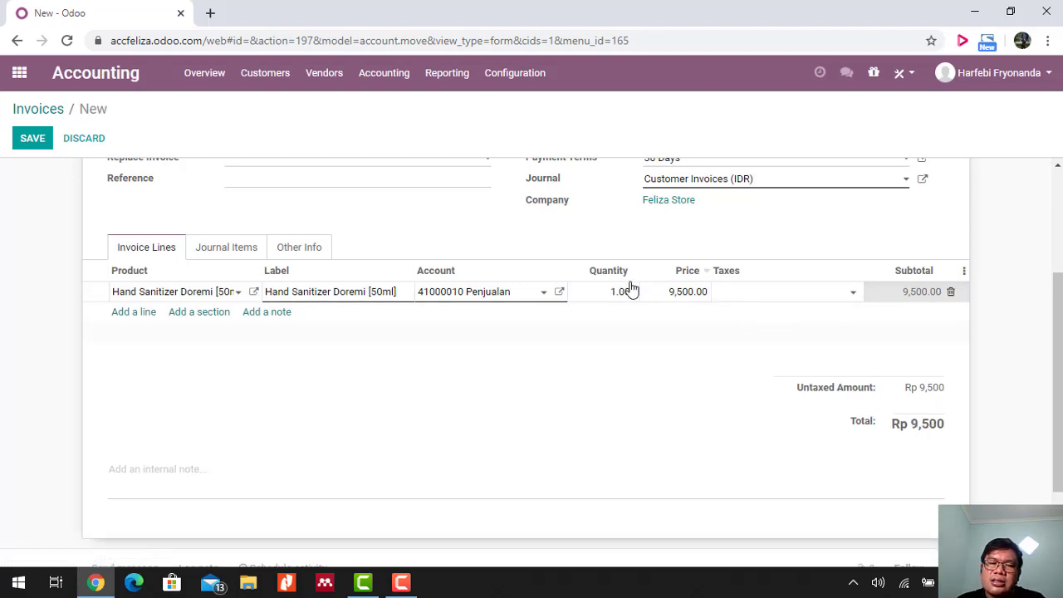
pyautogui.click(614, 365)
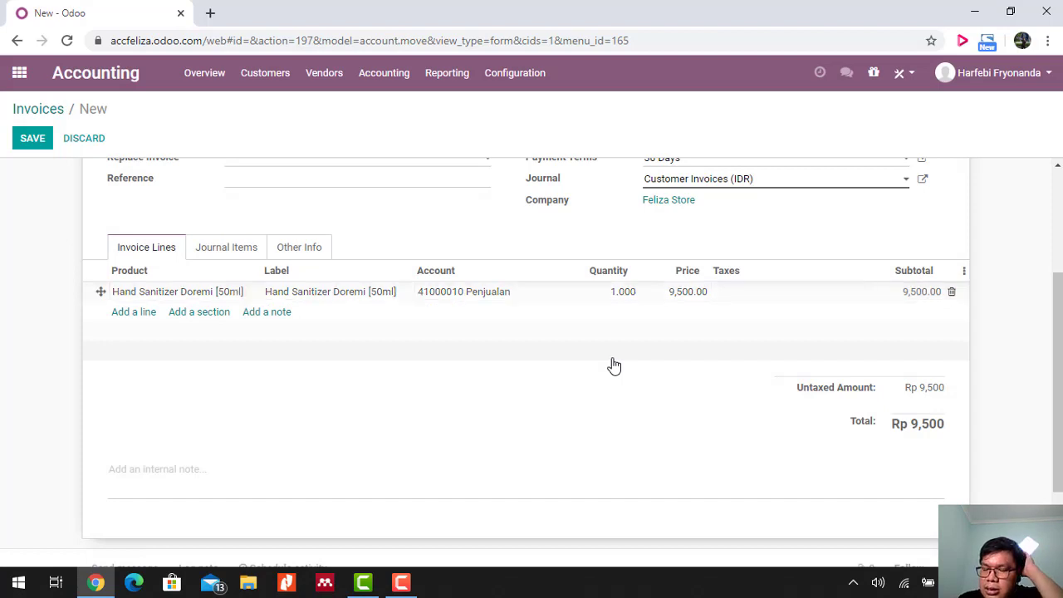
# Set the quantity of the Hand Sanitizer Doremi [50ml] line to 20.
pyautogui.click(616, 299)
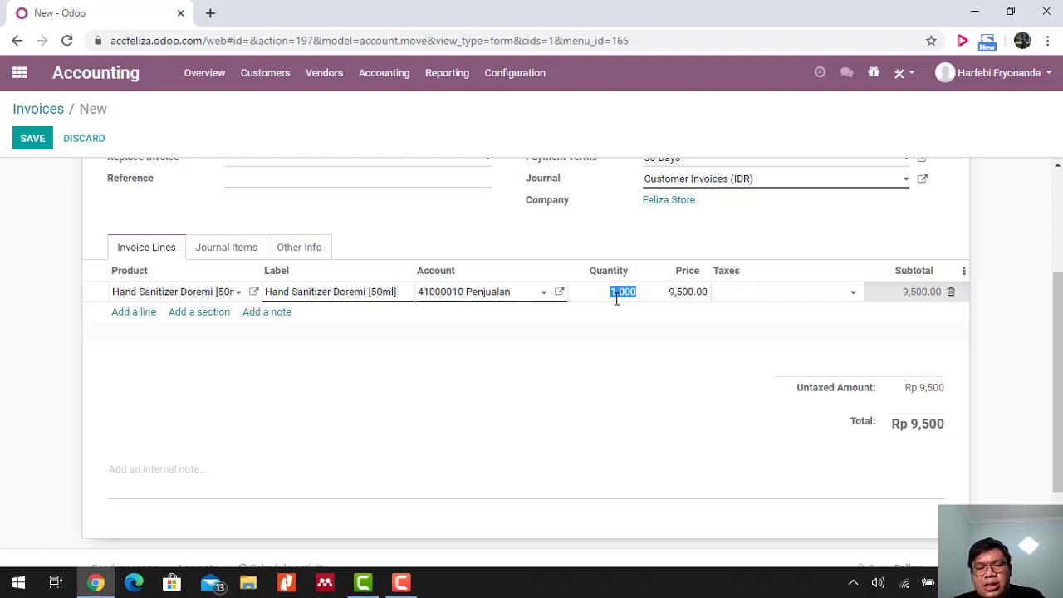
pyautogui.write('20')
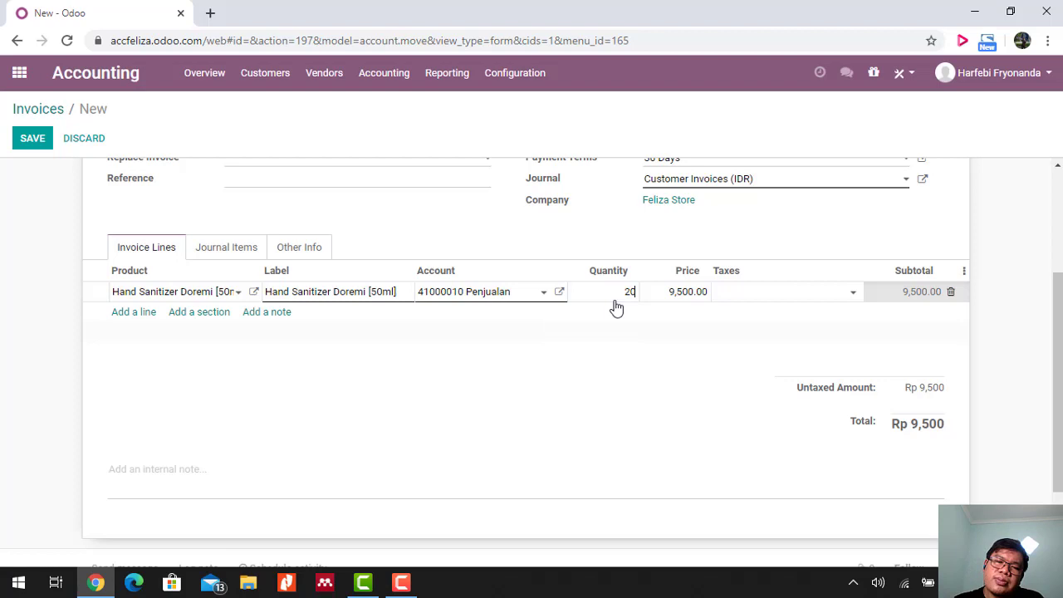
pyautogui.click(592, 362)
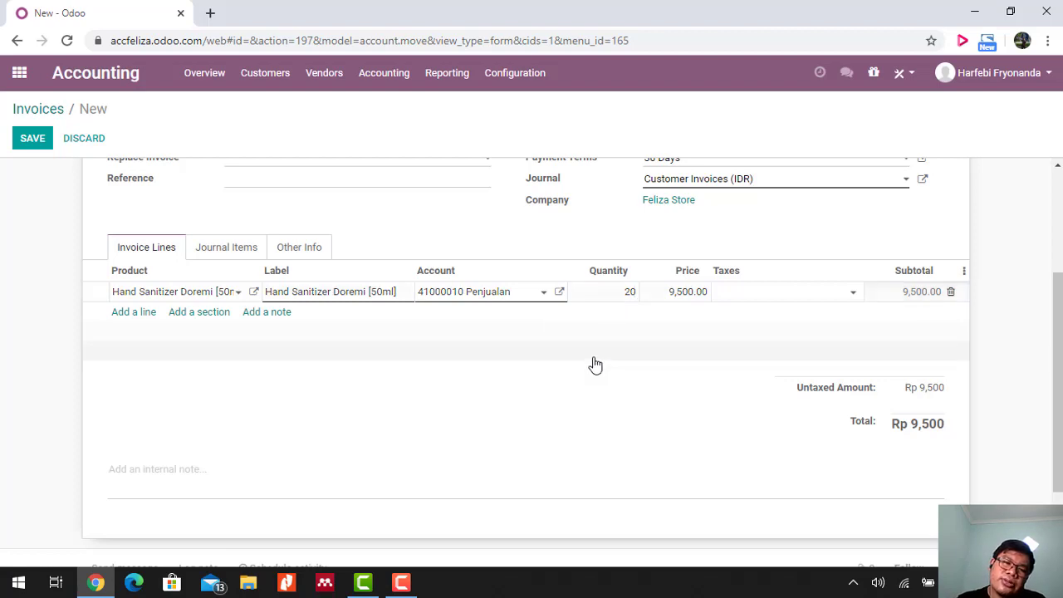
# Add a second invoice line for the product Hand Soap Doremi [250Ml].
pyautogui.click(125, 313)
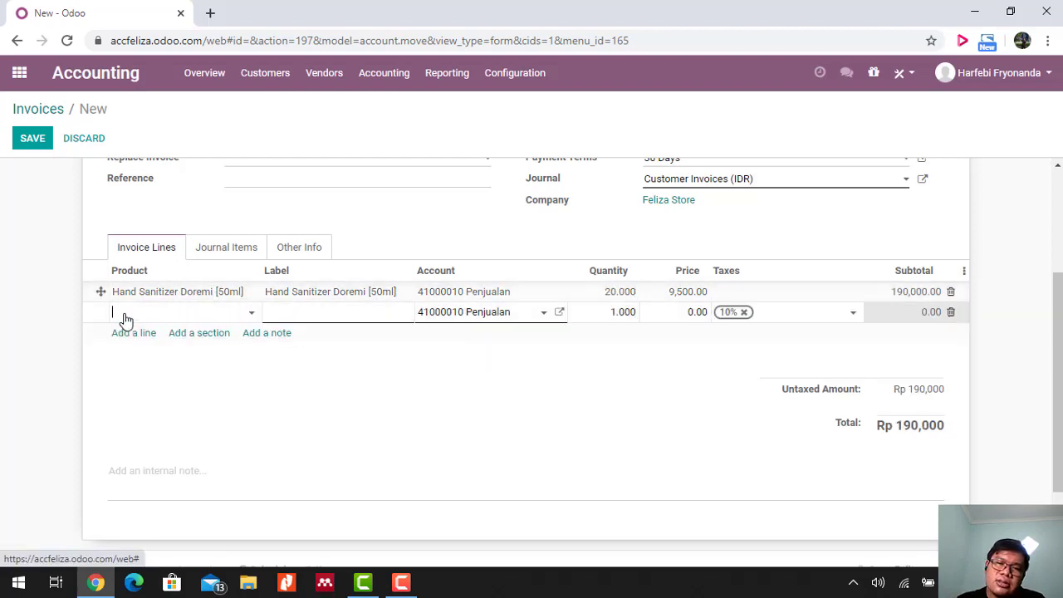
pyautogui.click(744, 313)
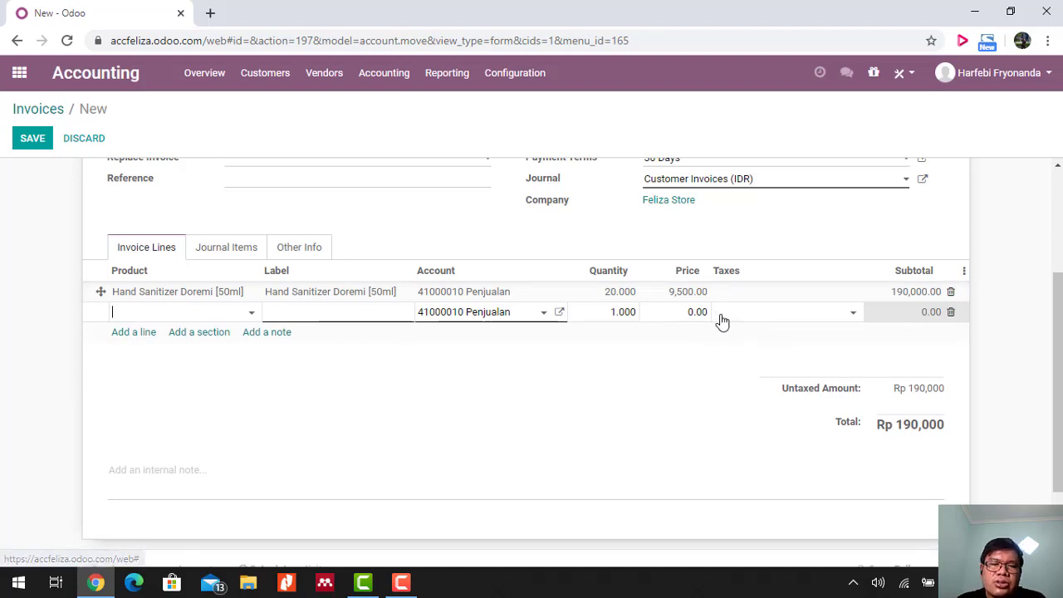
pyautogui.click(174, 312)
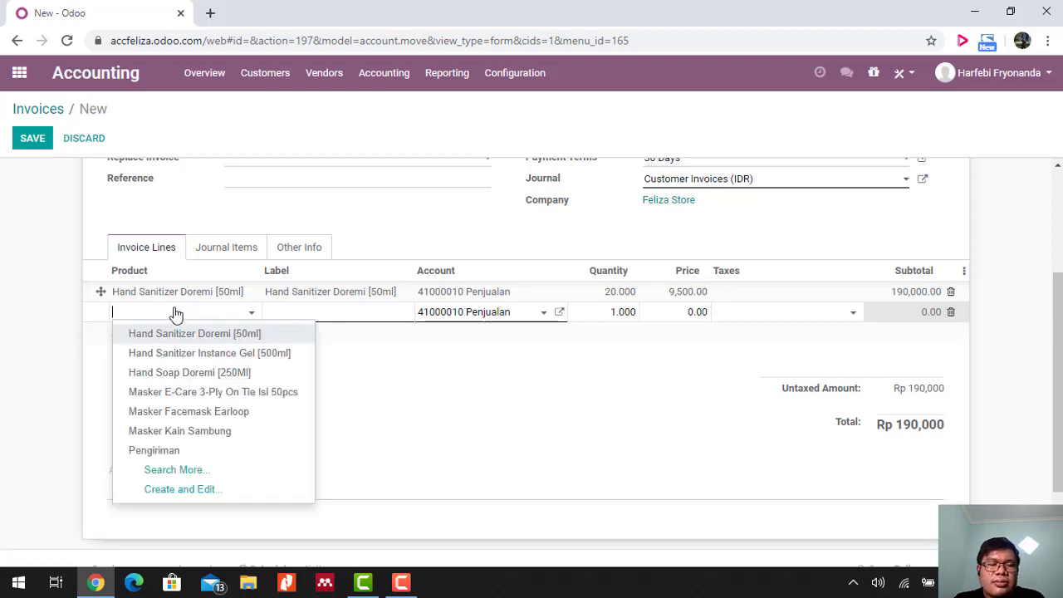
pyautogui.write('Hand')
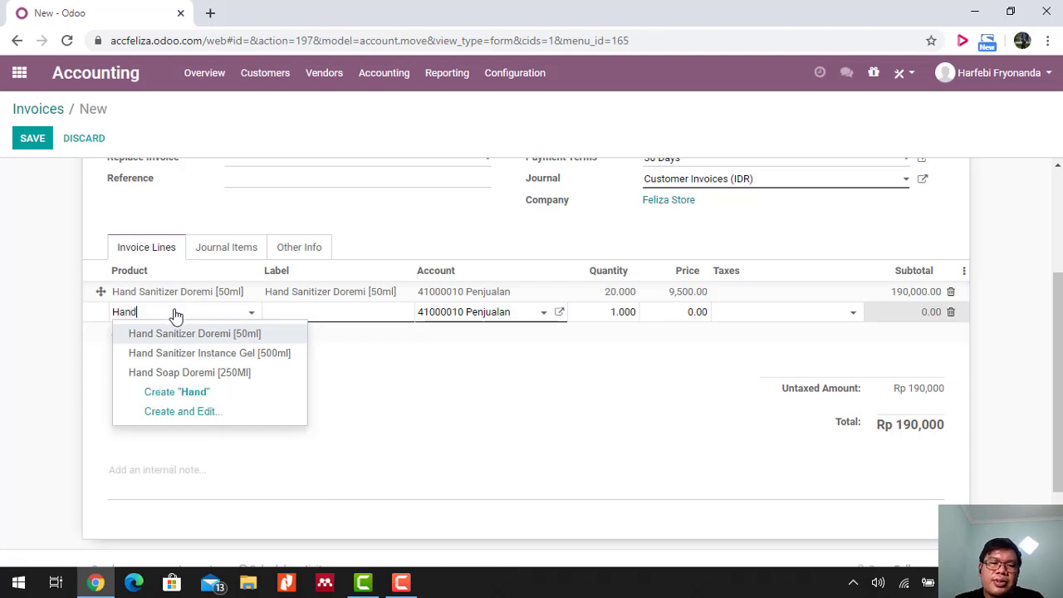
pyautogui.click(221, 374)
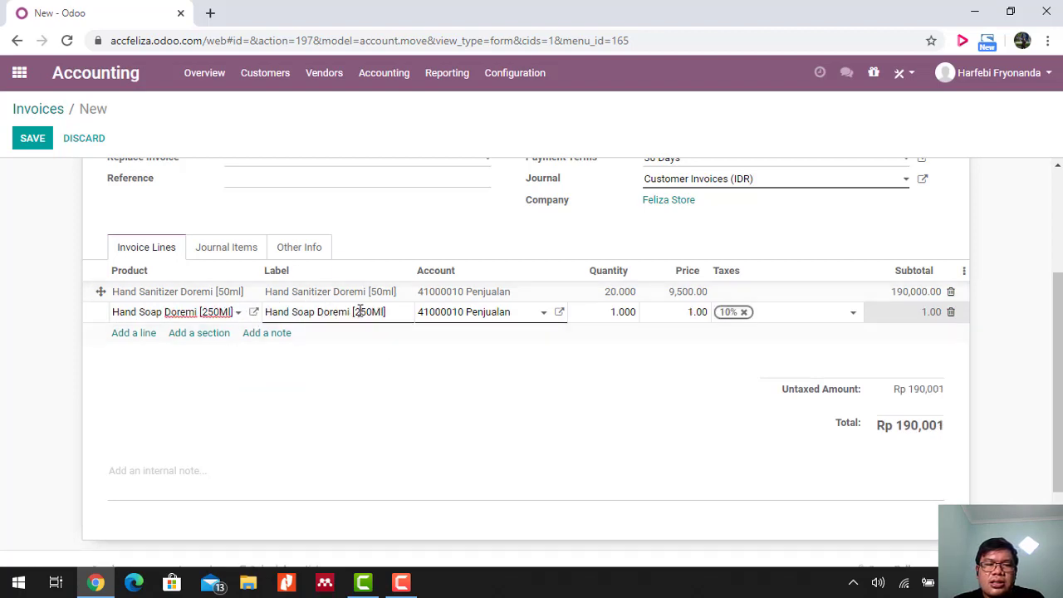
# Set the public price of the Hand Soap Doremi [250Ml] product to Rp 9800 in its product record and save it.
pyautogui.click(698, 311)
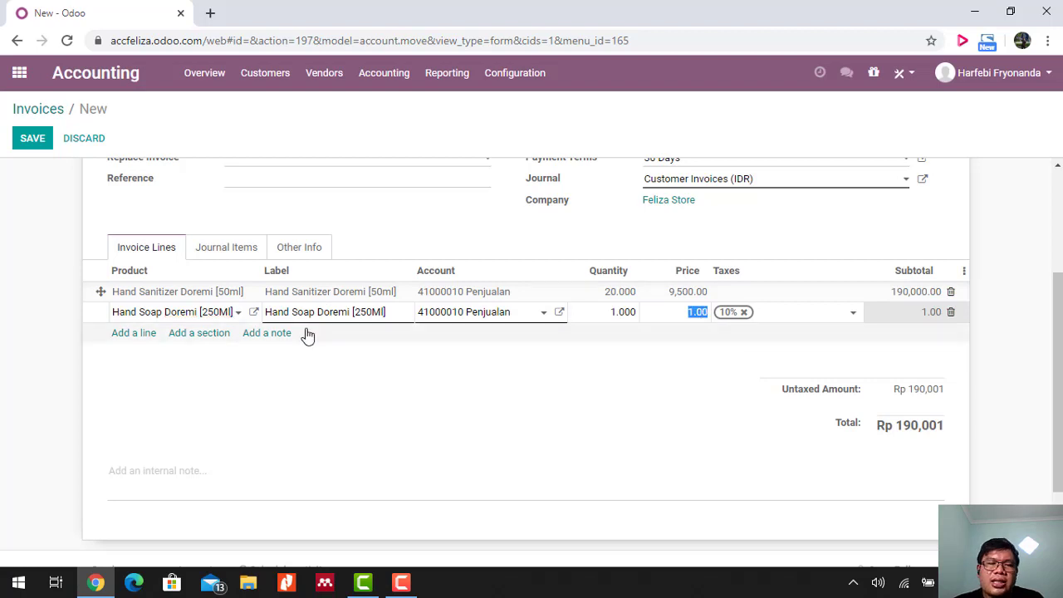
pyautogui.click(252, 315)
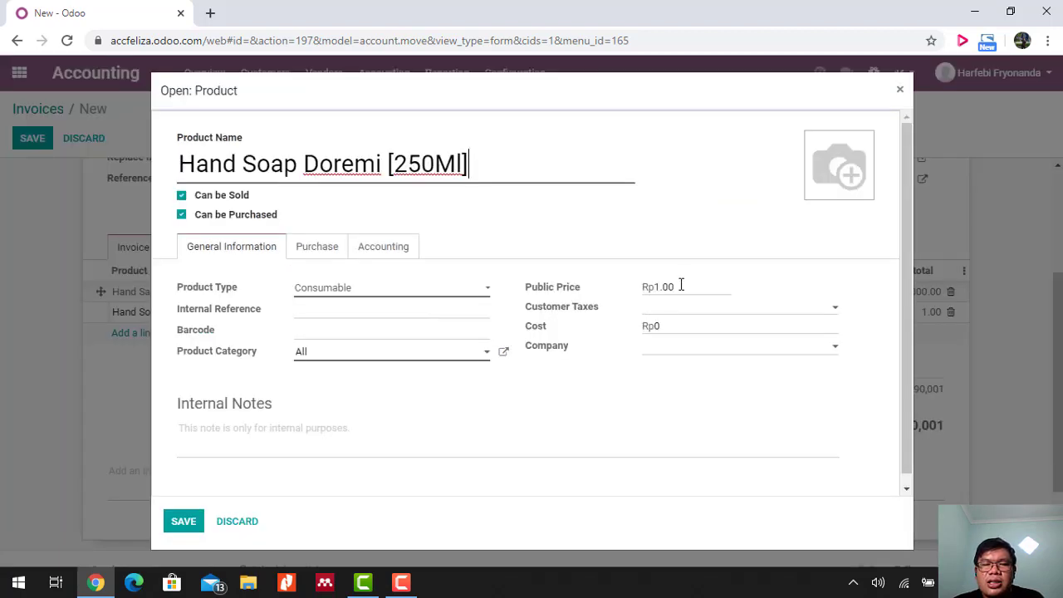
pyautogui.click(681, 285)
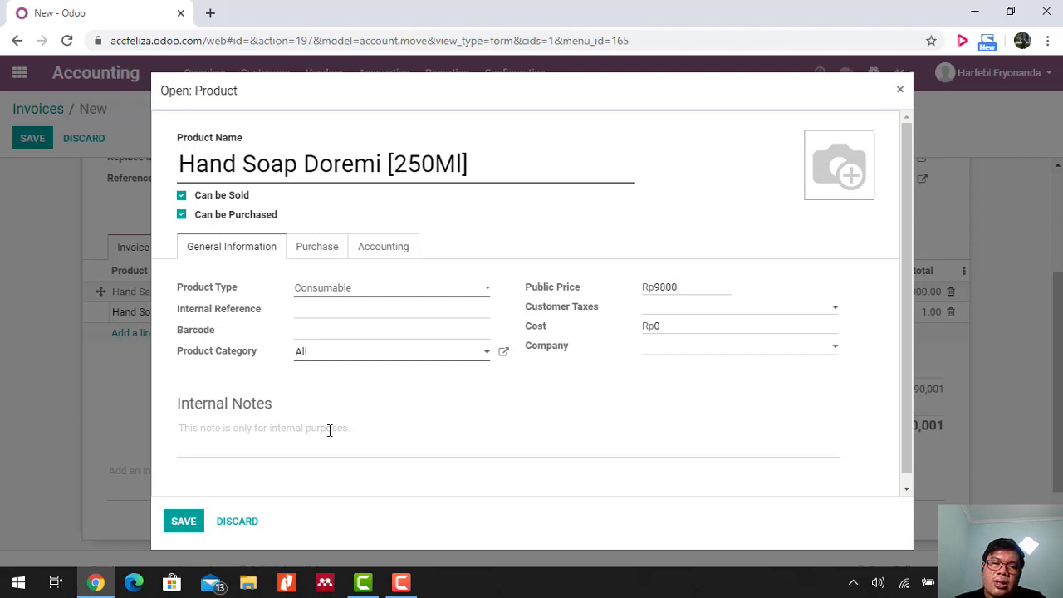
pyautogui.click(183, 529)
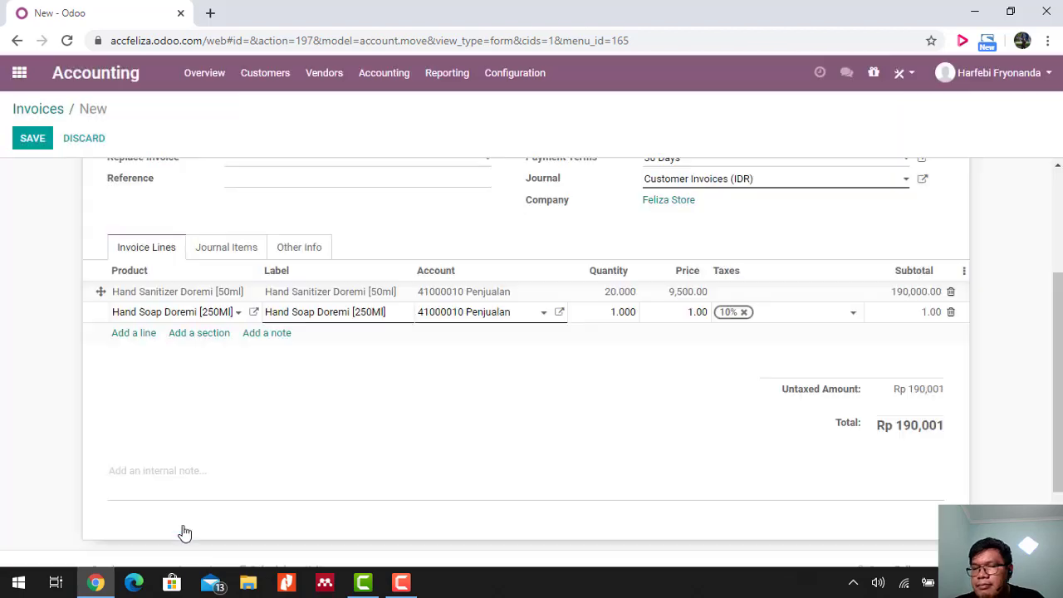
pyautogui.click(512, 406)
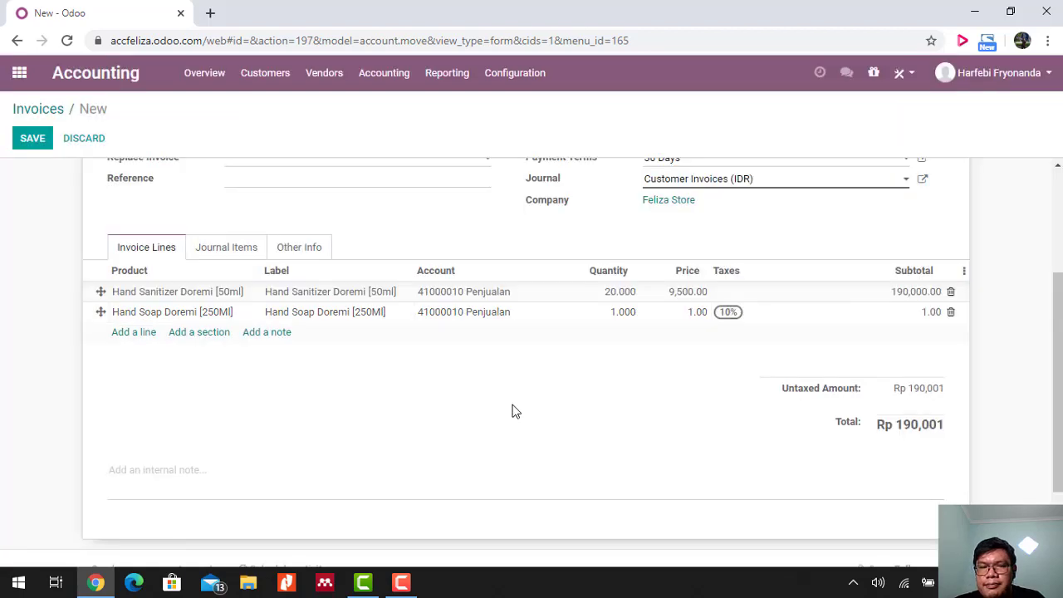
# Remove the 10% tax from the Hand Soap Doremi [250Ml] line and set its price to 9800.
pyautogui.click(730, 316)
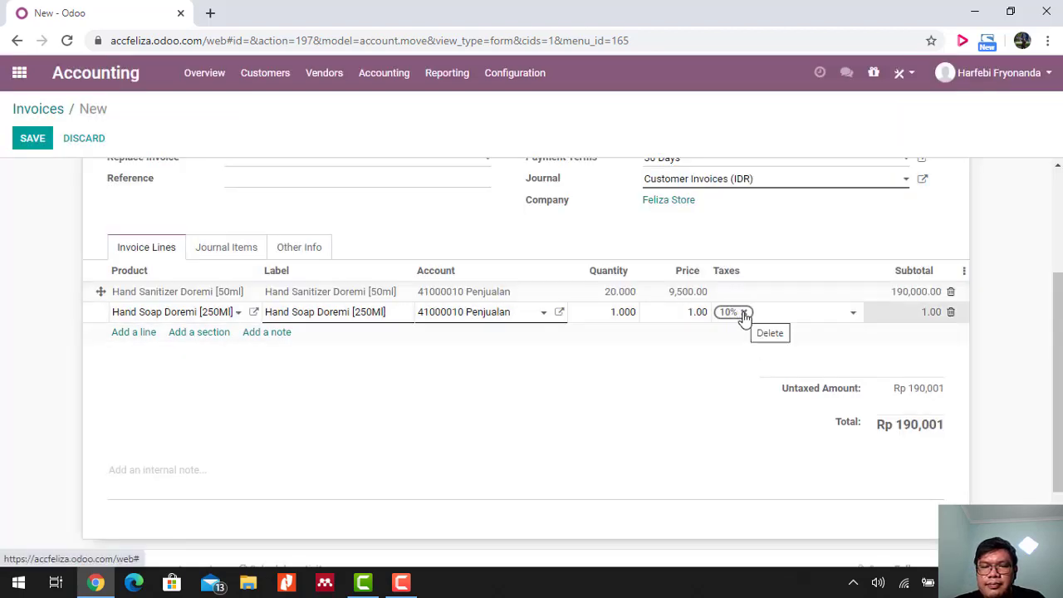
pyautogui.click(741, 313)
pyautogui.click(688, 312)
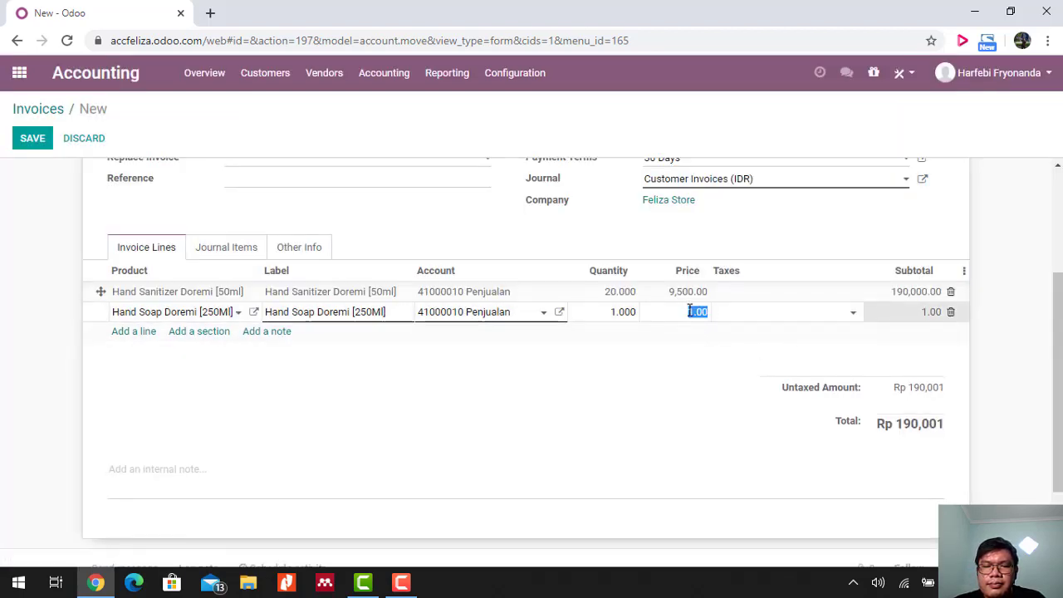
pyautogui.write('98')
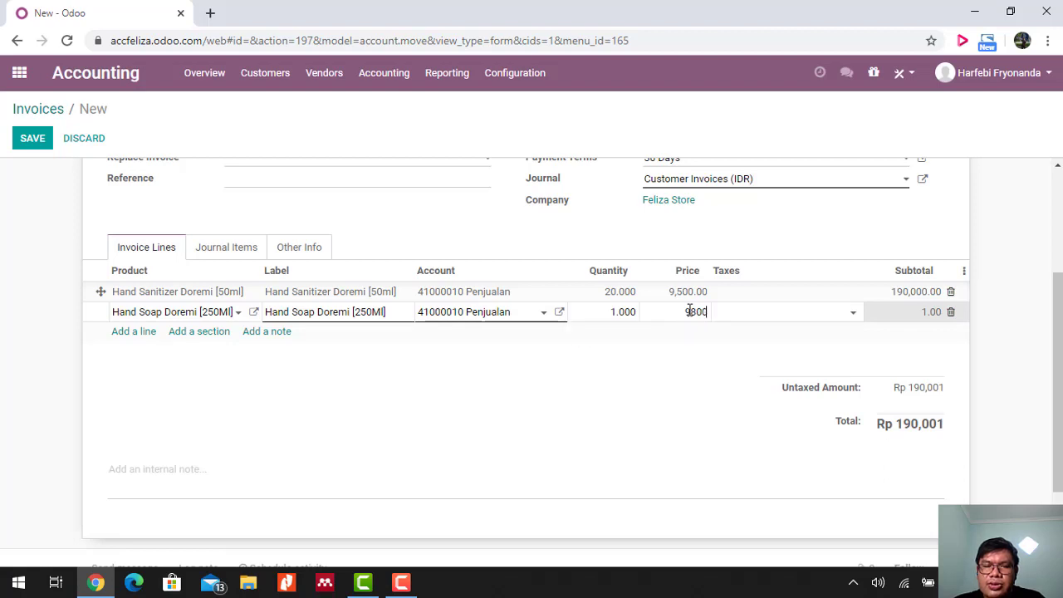
# Set the quantity of the Hand Soap Doremi [250Ml] line to 20.
pyautogui.click(623, 311)
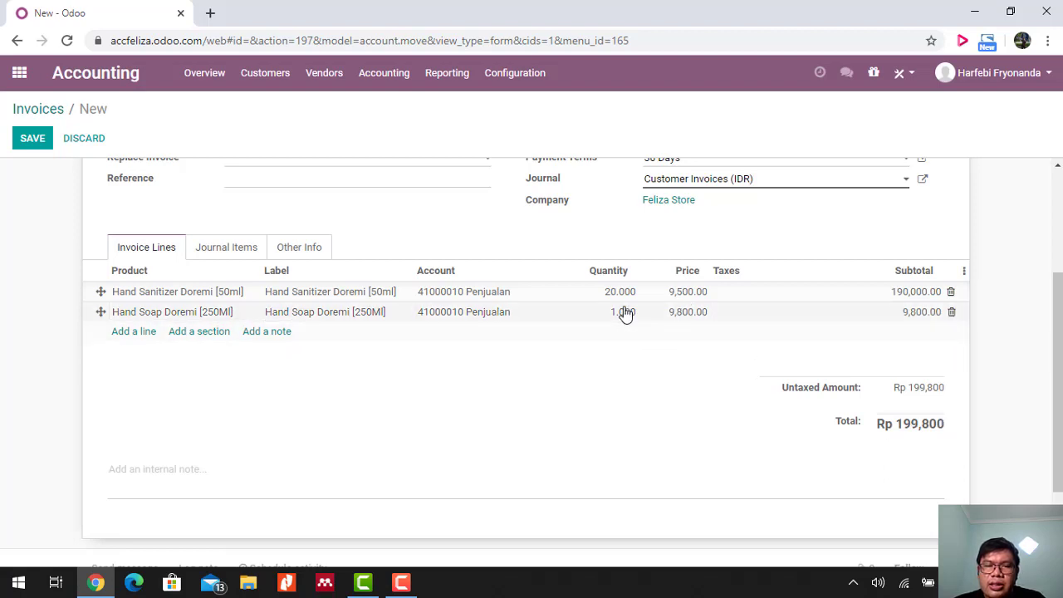
pyautogui.write('20')
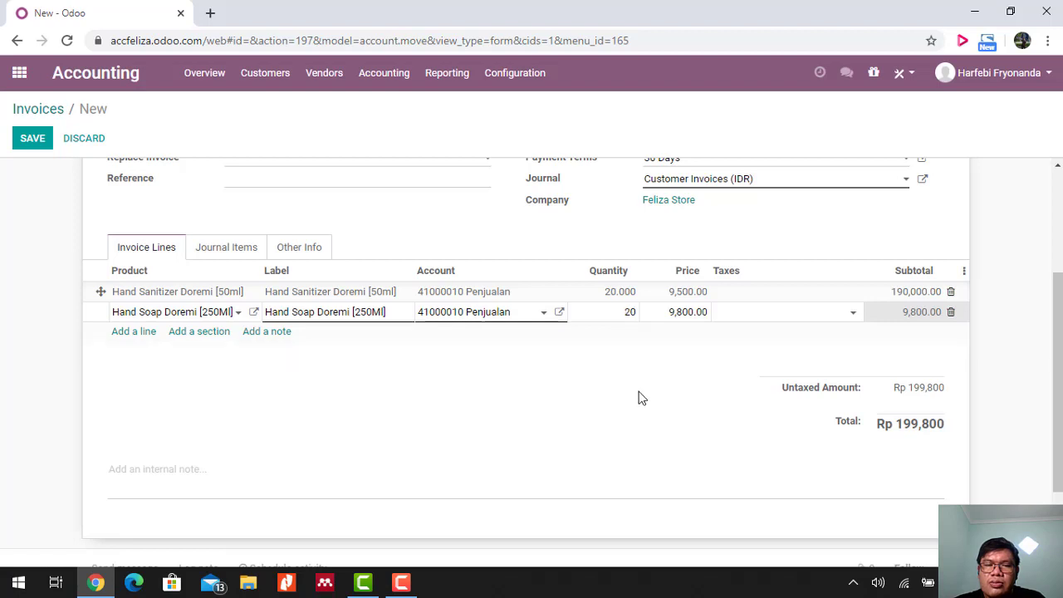
pyautogui.click(649, 367)
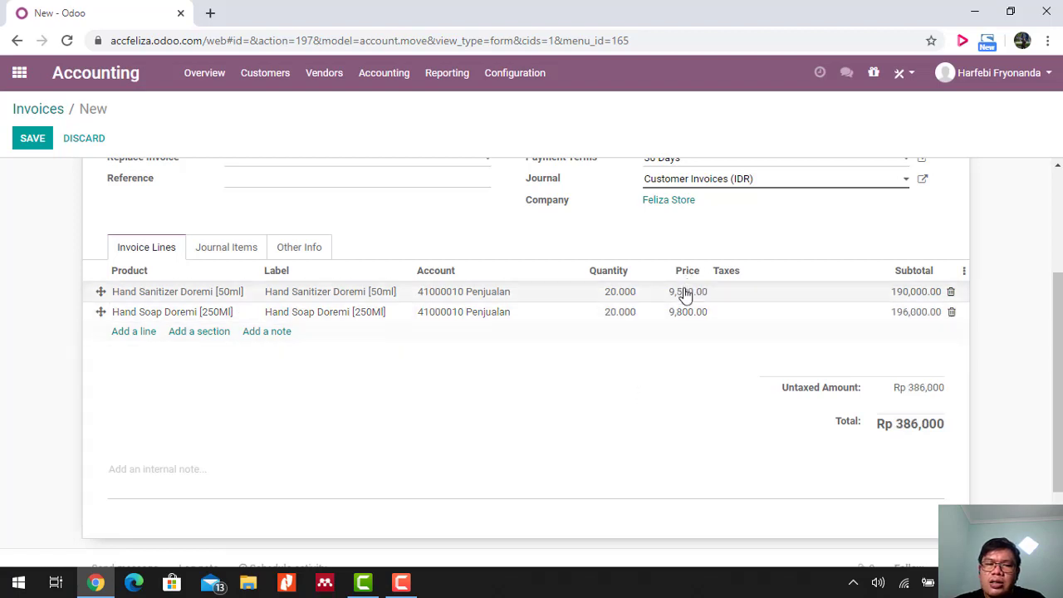
pyautogui.click(688, 301)
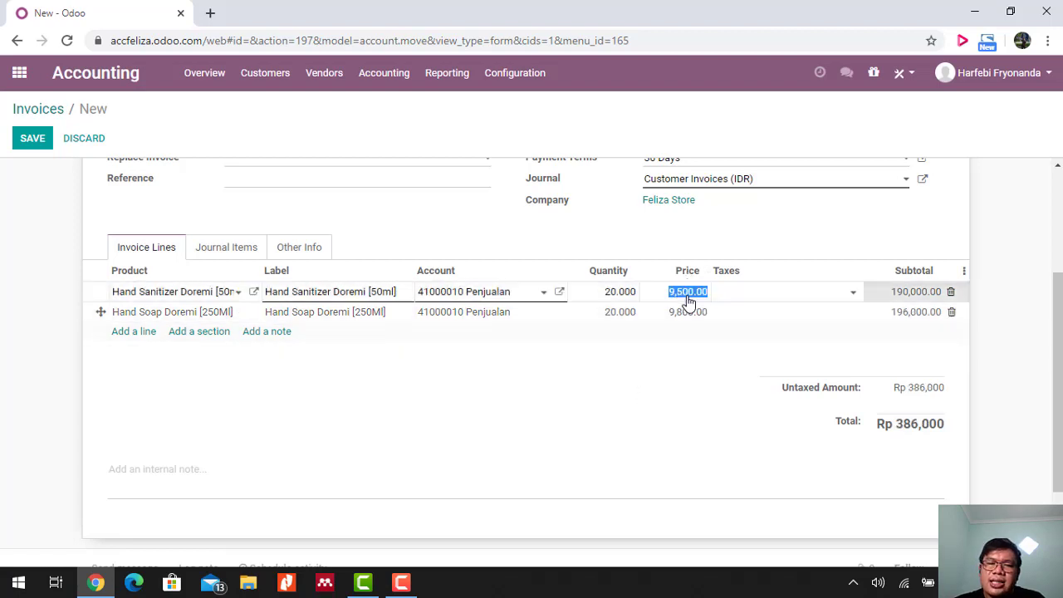
pyautogui.click(692, 313)
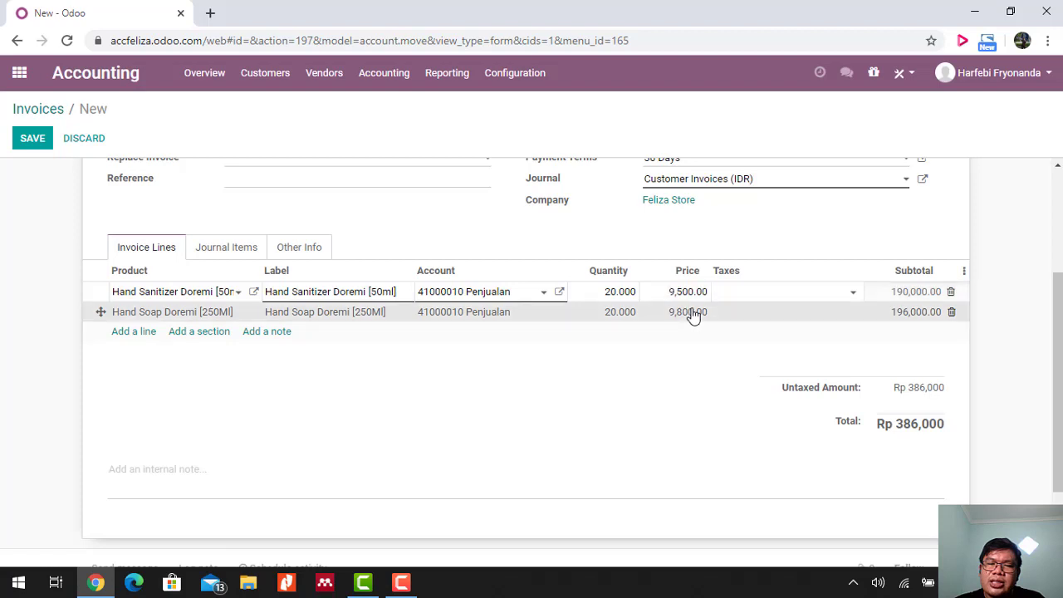
pyautogui.click(641, 427)
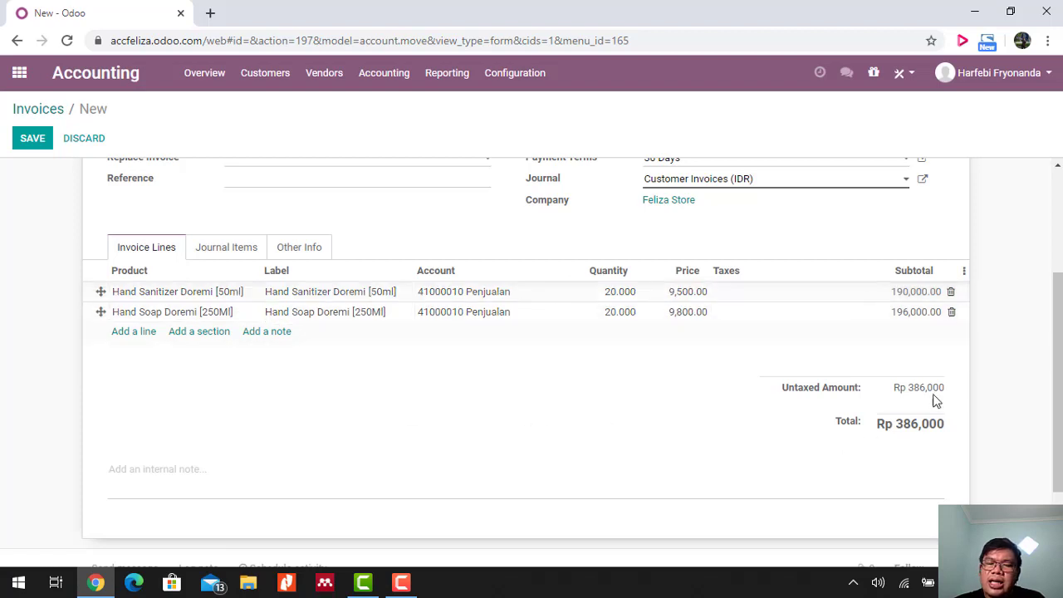
# Save the customer invoice for Dinas Pendidikan Kota Padang and post it.
pyautogui.scroll(2, 407, 238)
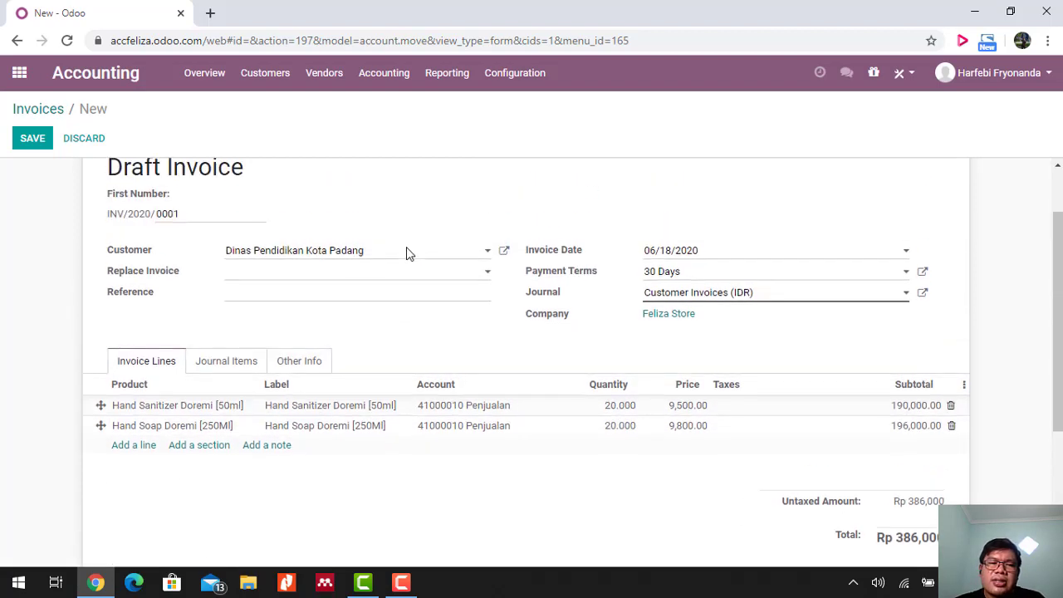
pyautogui.click(30, 139)
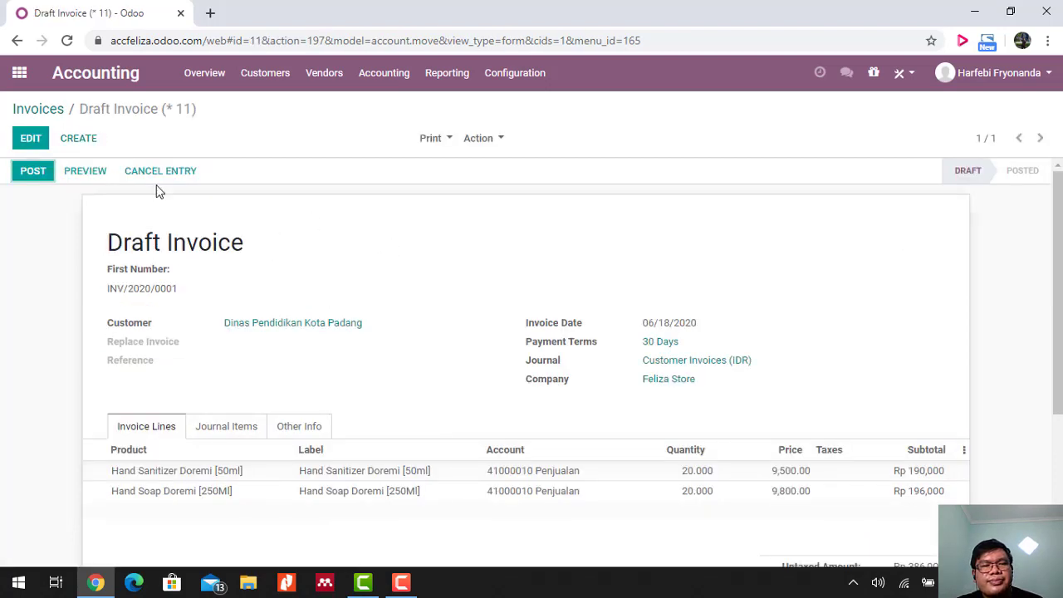
pyautogui.click(34, 172)
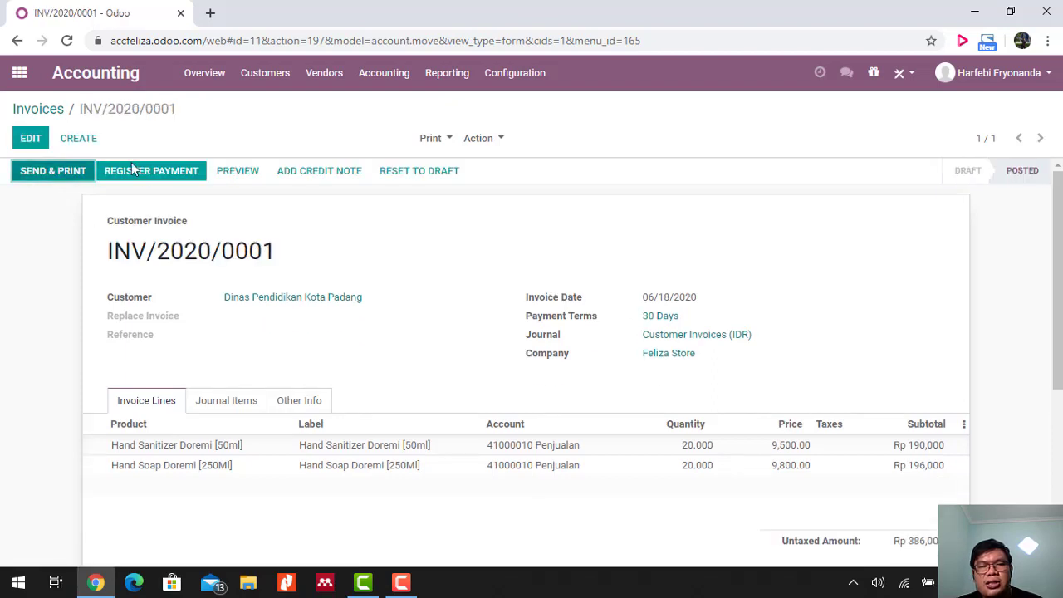
# Register the full payment of the posted invoice through the Bank (IDR) journal, dated 06/18/2020.
pyautogui.click(145, 176)
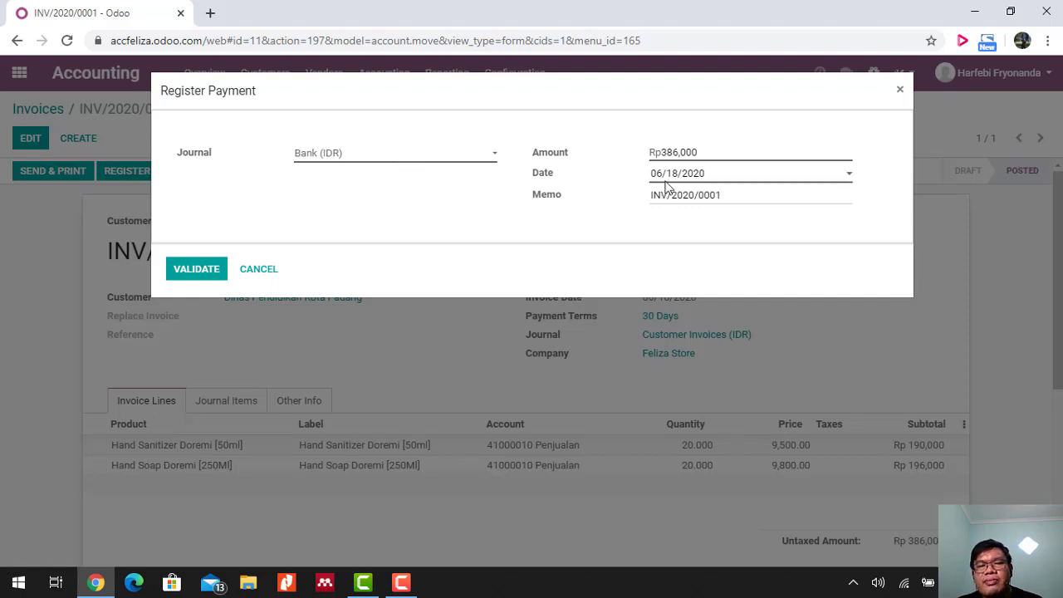
pyautogui.click(191, 270)
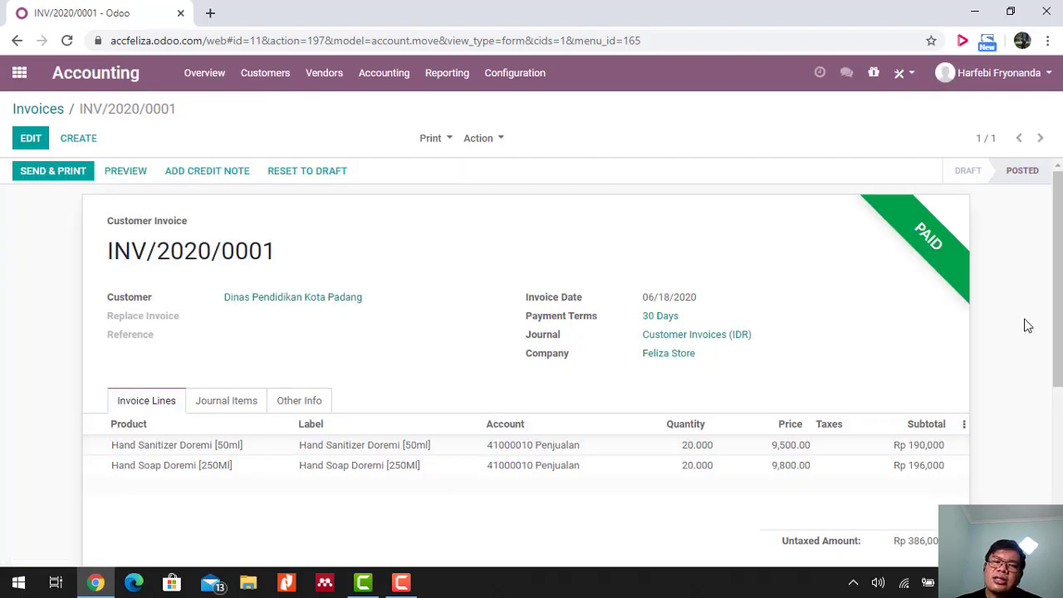
pyautogui.scroll(-4, 392, 310)
pyautogui.scroll(4, 392, 309)
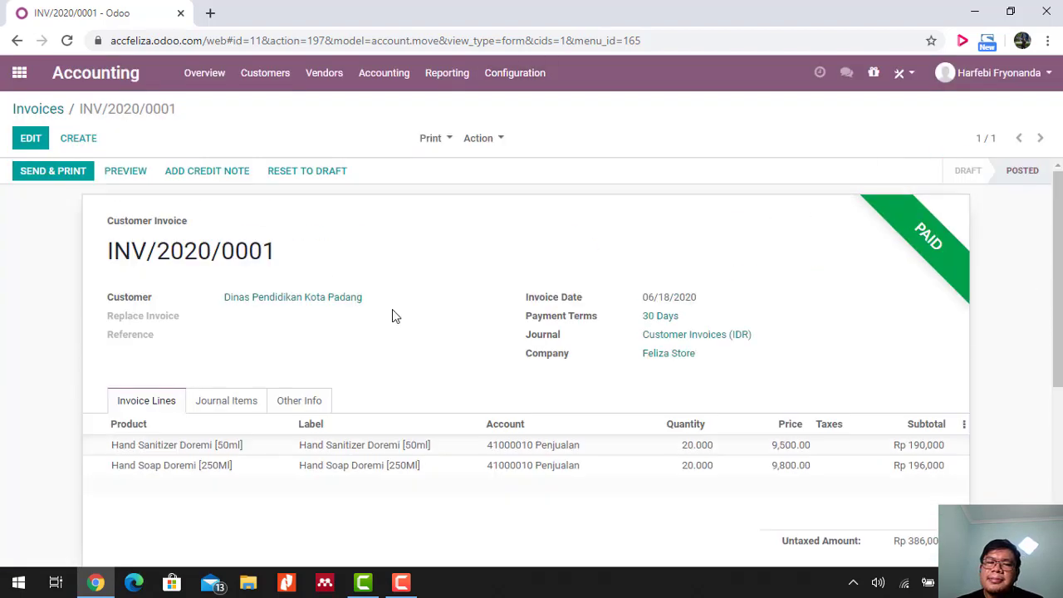
pyautogui.scroll(-2, 392, 310)
pyautogui.scroll(2, 395, 315)
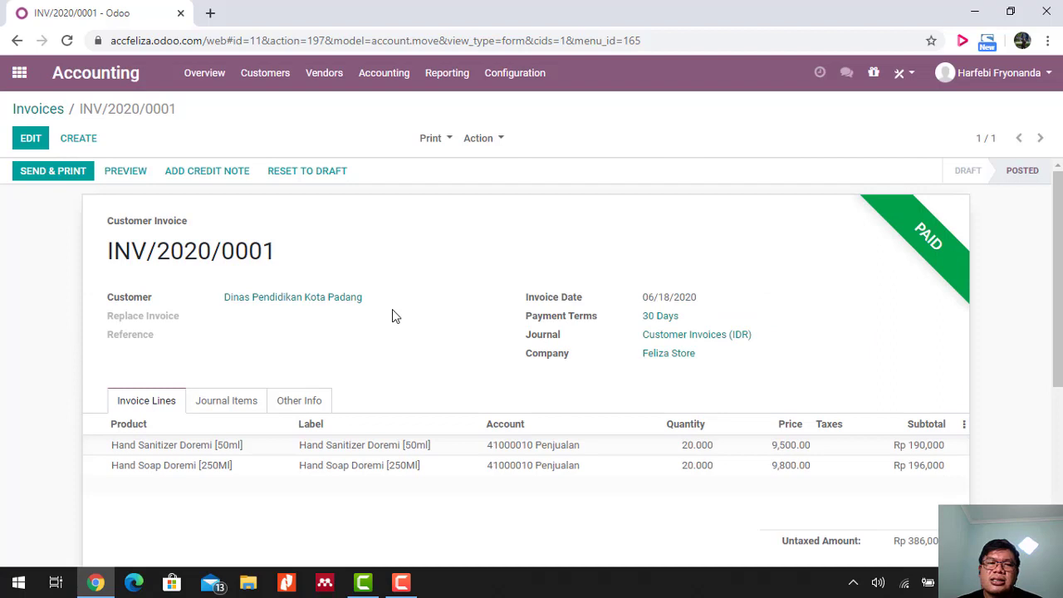
# Open the Profit and Loss report for 2020 and examine the gross profit and total income.
pyautogui.click(443, 74)
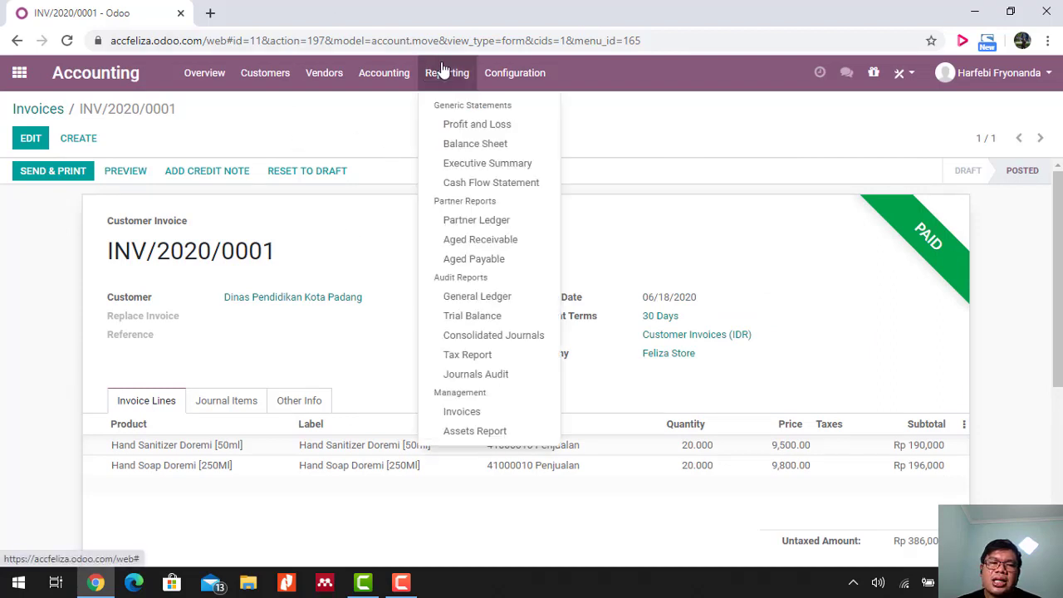
pyautogui.click(464, 129)
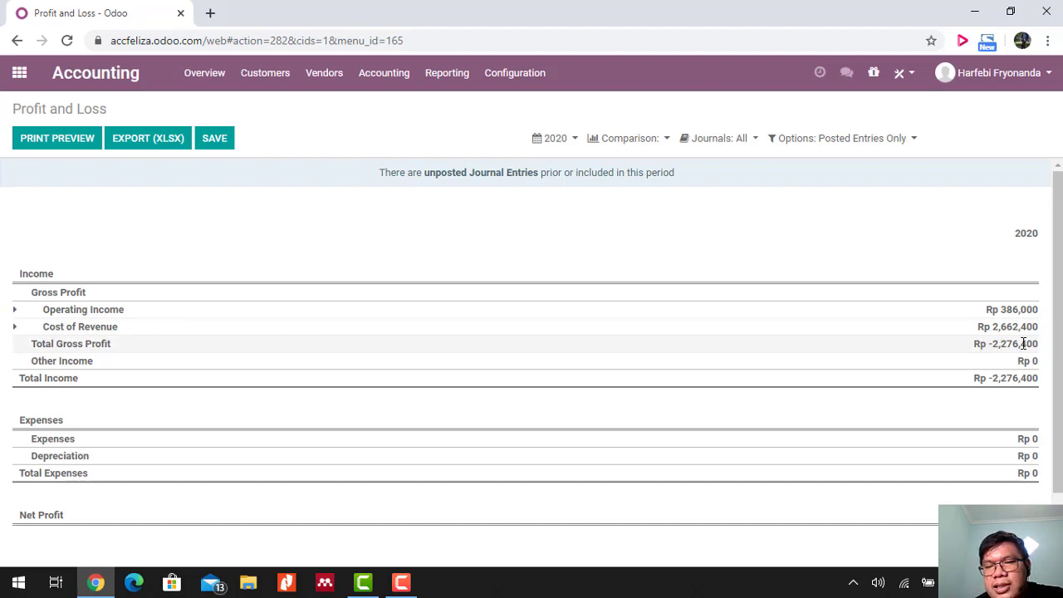
pyautogui.tripleClick(999, 378)
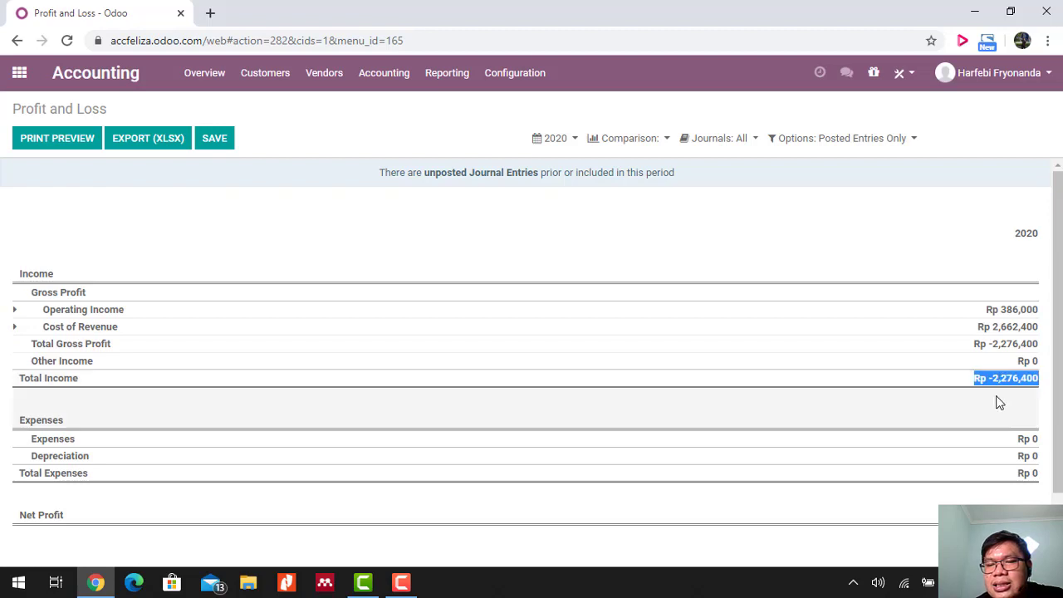
pyautogui.click(998, 405)
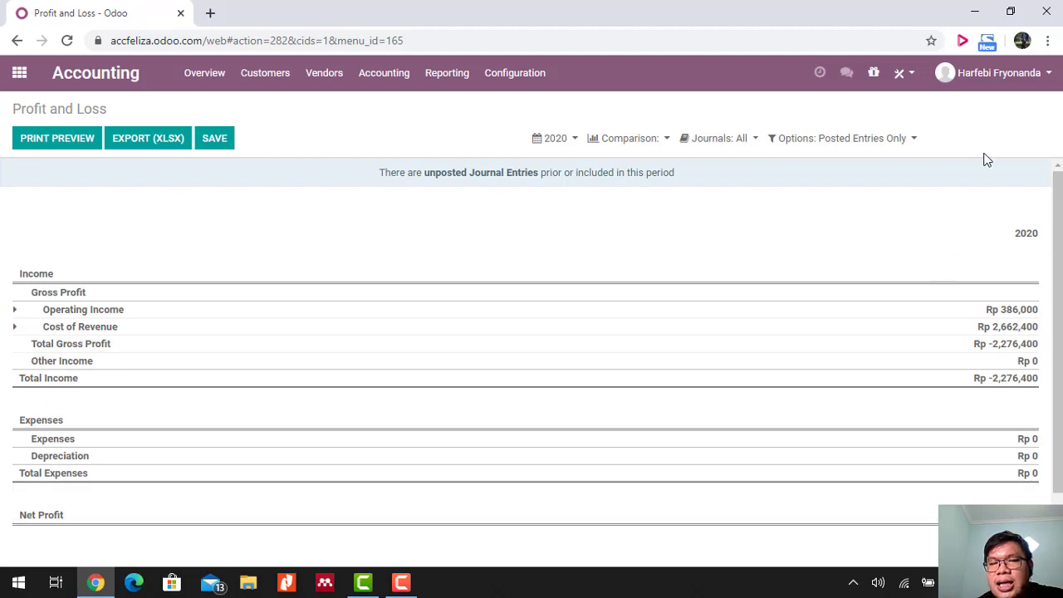
# Open the General Ledger for June 2020 and examine the Bank account's entries, including the payment from Dinas Pendidikan Kota Padang.
pyautogui.click(501, 77)
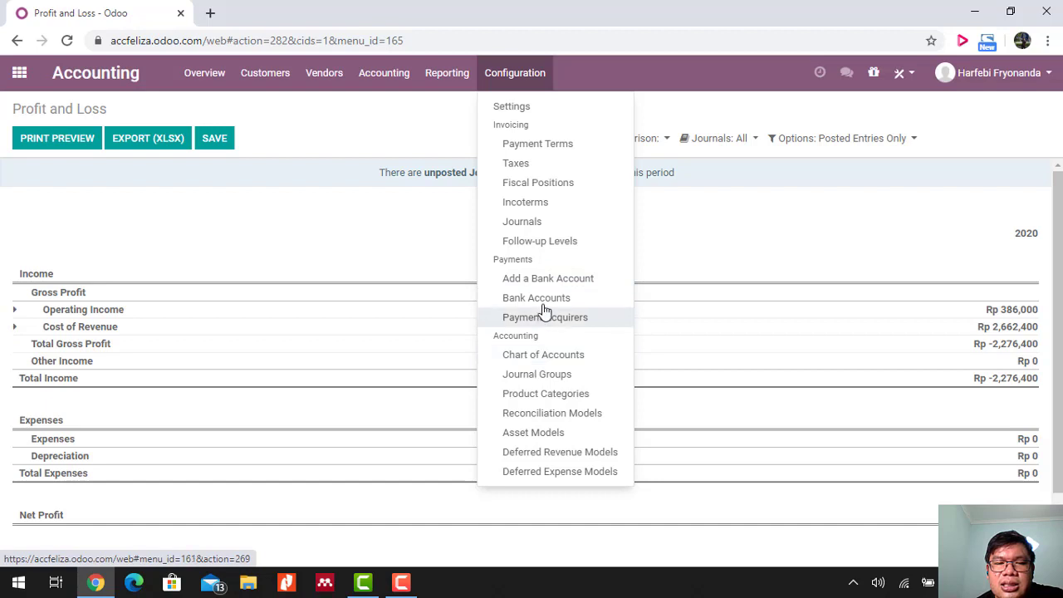
pyautogui.moveTo(446, 76)
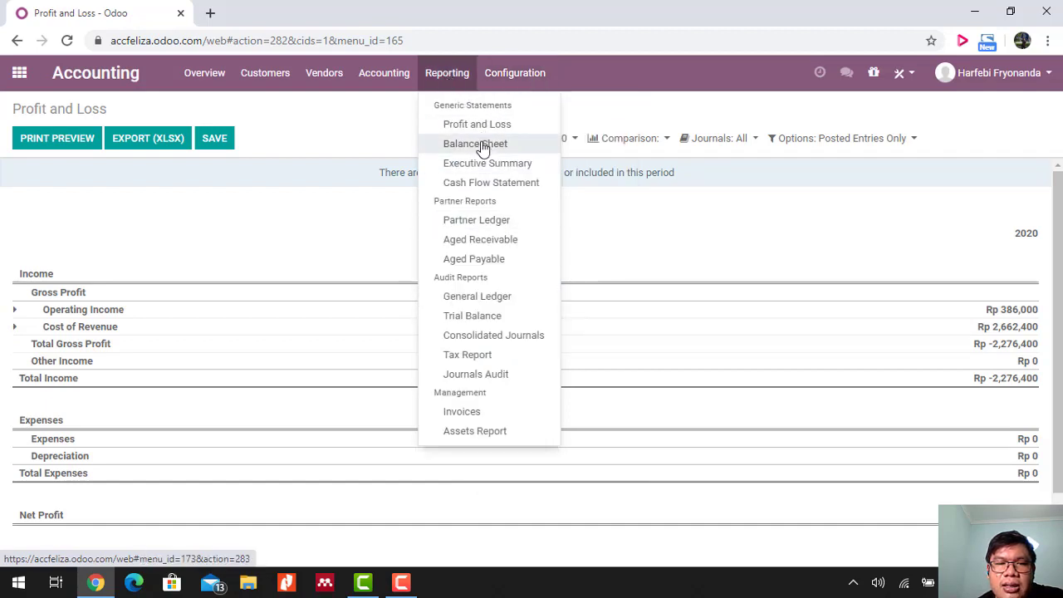
pyautogui.click(491, 299)
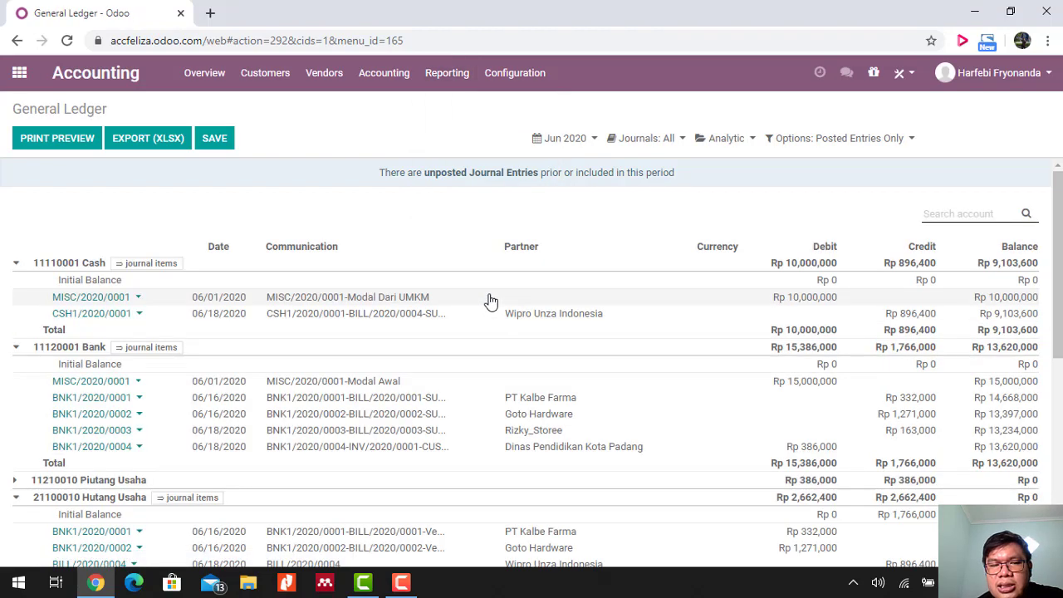
pyautogui.scroll(-1, 490, 320)
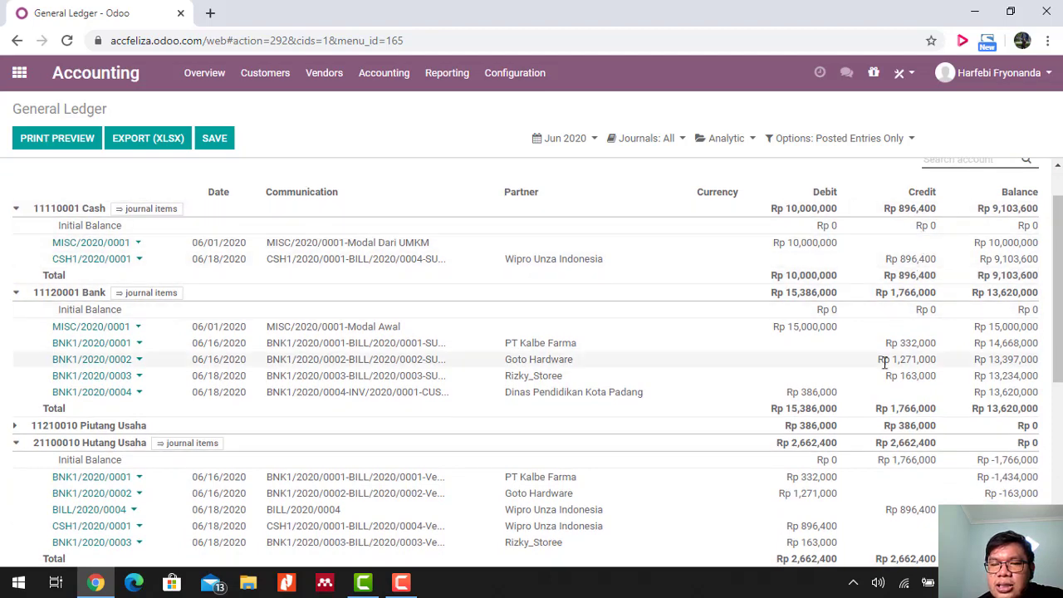
pyautogui.scroll(-1, 884, 361)
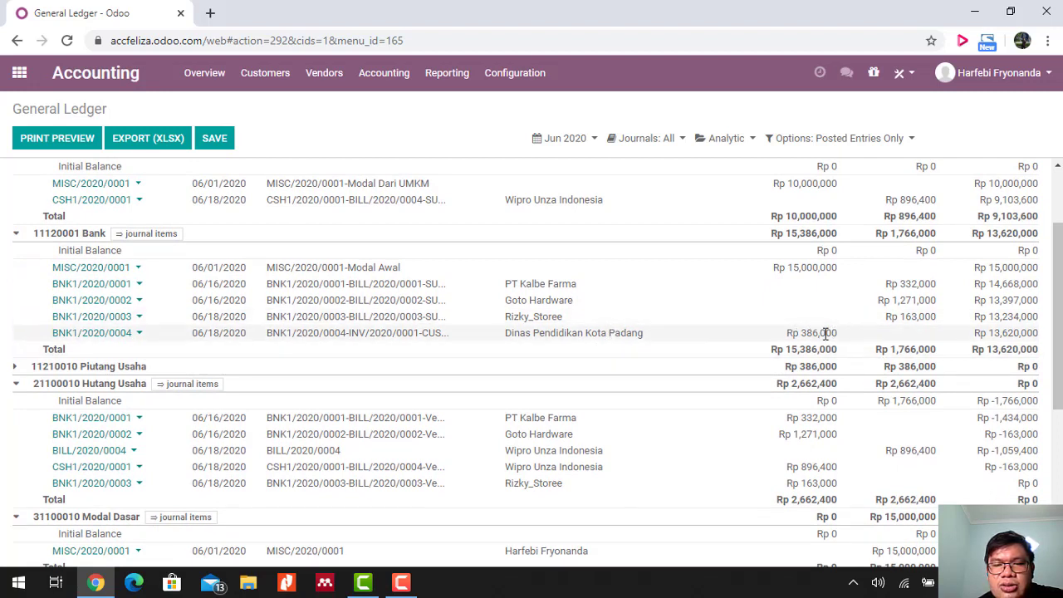
# Expand the 11210010 Piutang Usaha account in the General Ledger and examine its receivable entries and the Hutang Usaha entries.
pyautogui.scroll(-1, 574, 434)
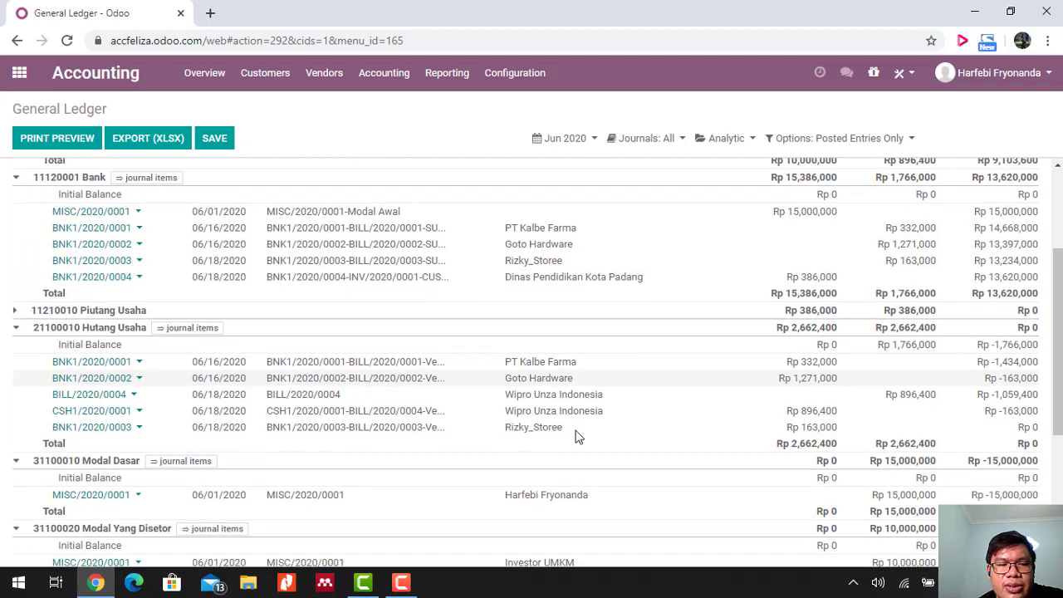
pyautogui.scroll(-1, 575, 435)
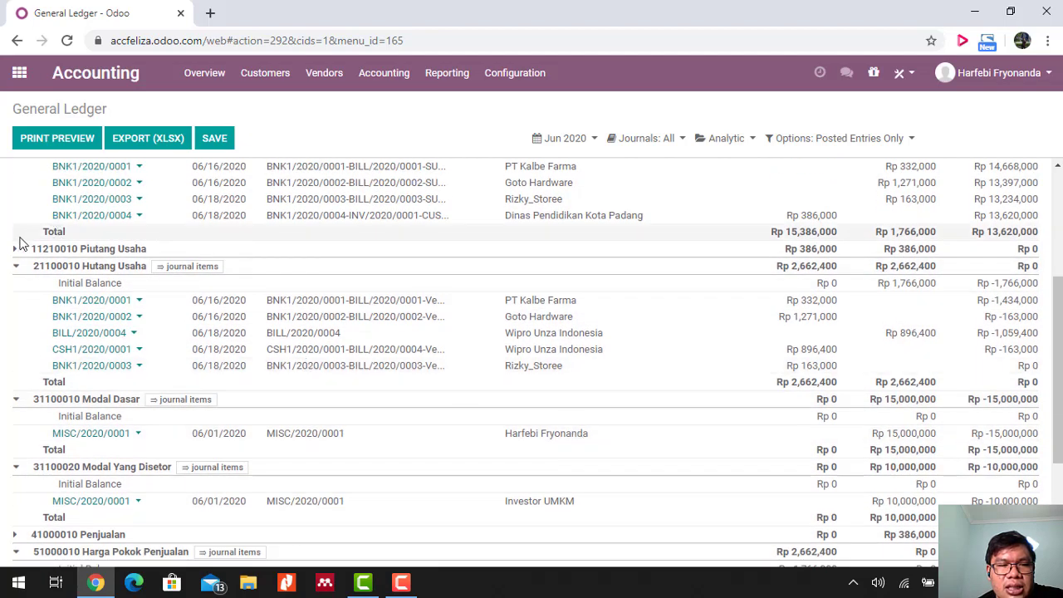
pyautogui.click(15, 250)
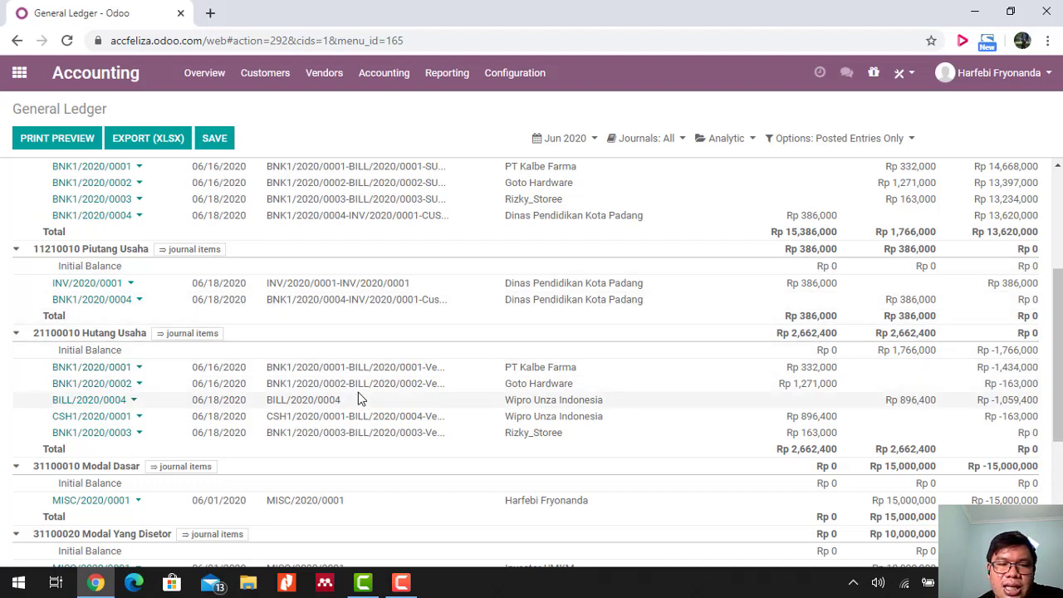
pyautogui.scroll(-1, 358, 397)
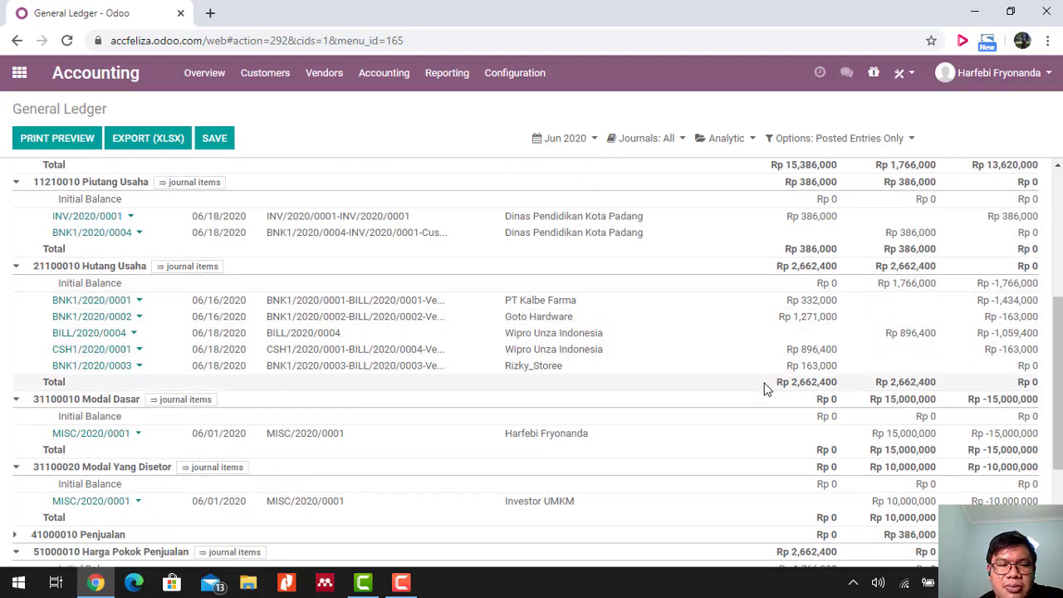
pyautogui.scroll(-1, 765, 387)
# Expand the 41000010 Penjualan account in the General Ledger and examine its sales entries for Dinas Pendidikan Kota Padang.
pyautogui.scroll(-3, 554, 475)
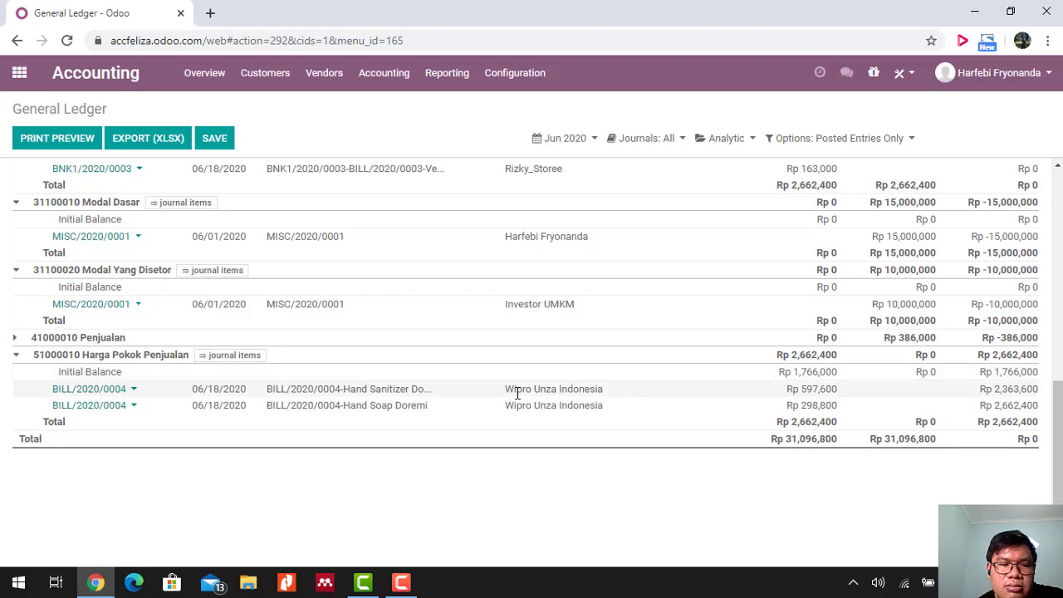
pyautogui.click(18, 339)
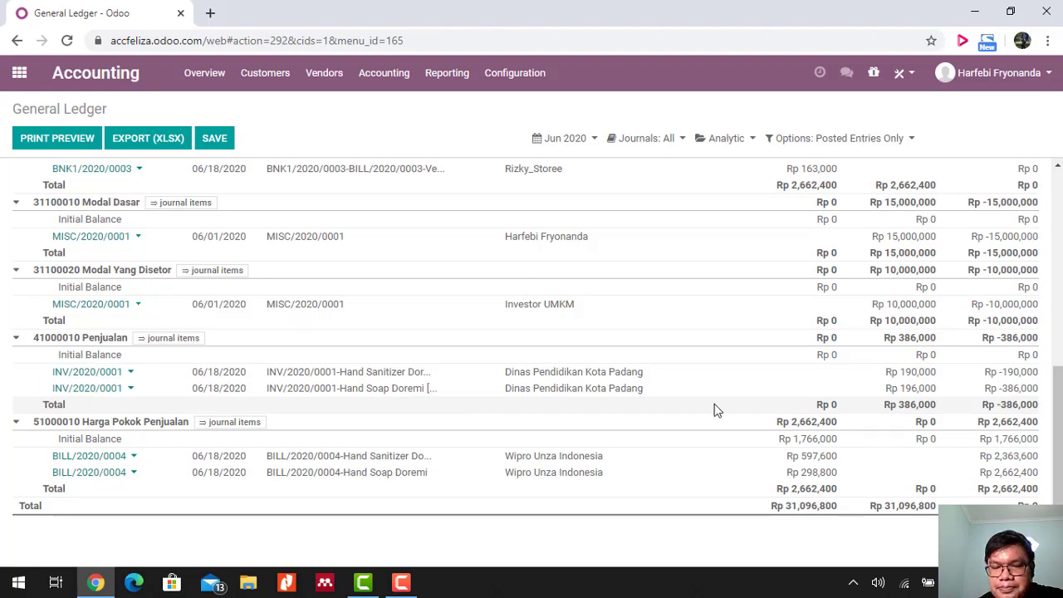
pyautogui.scroll(10, 715, 410)
pyautogui.scroll(-9, 715, 410)
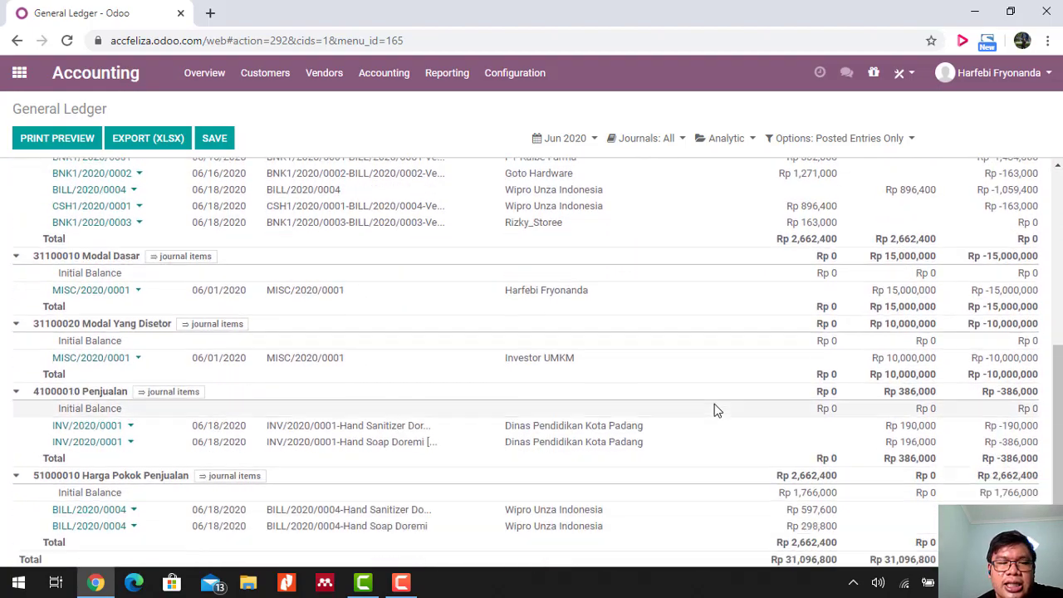
pyautogui.scroll(10, 715, 410)
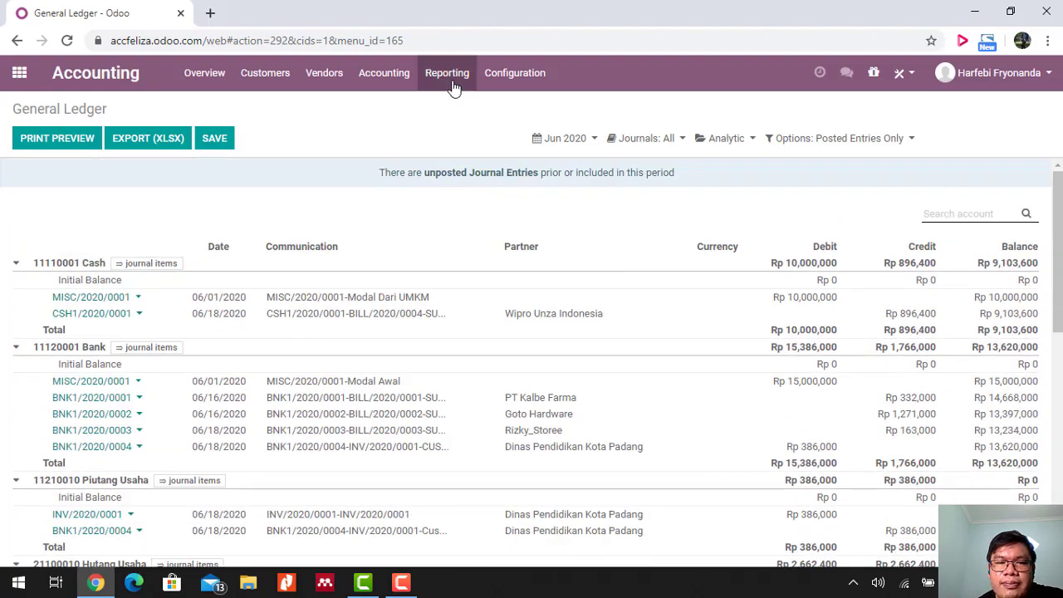
# Print the Journals Audit report of all posted entries from 06/01/2020 to 06/18/2020 for all listed journals, sorted by journal entry number.
pyautogui.click(452, 83)
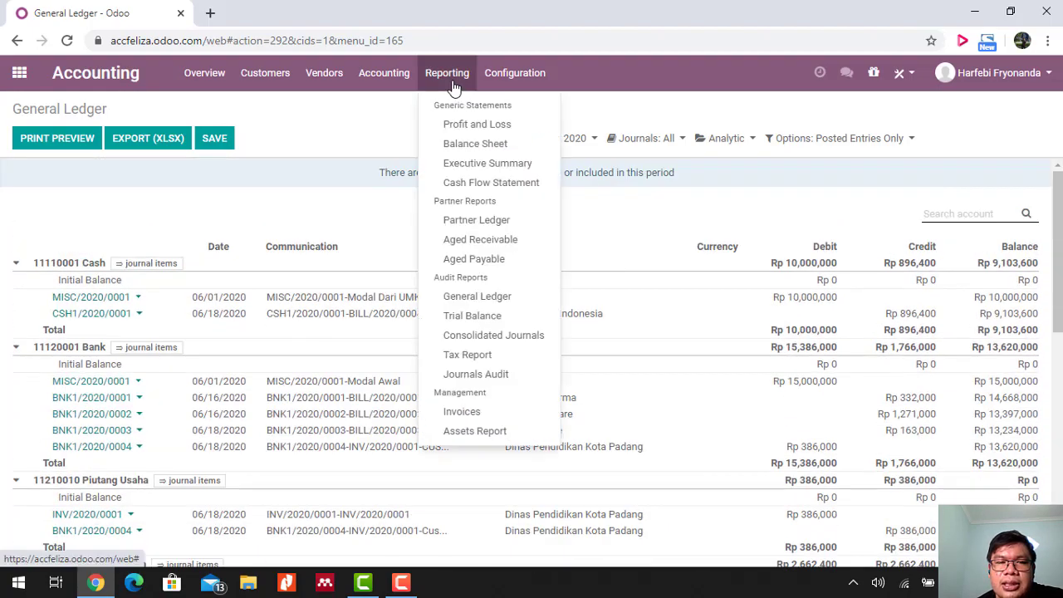
pyautogui.click(470, 375)
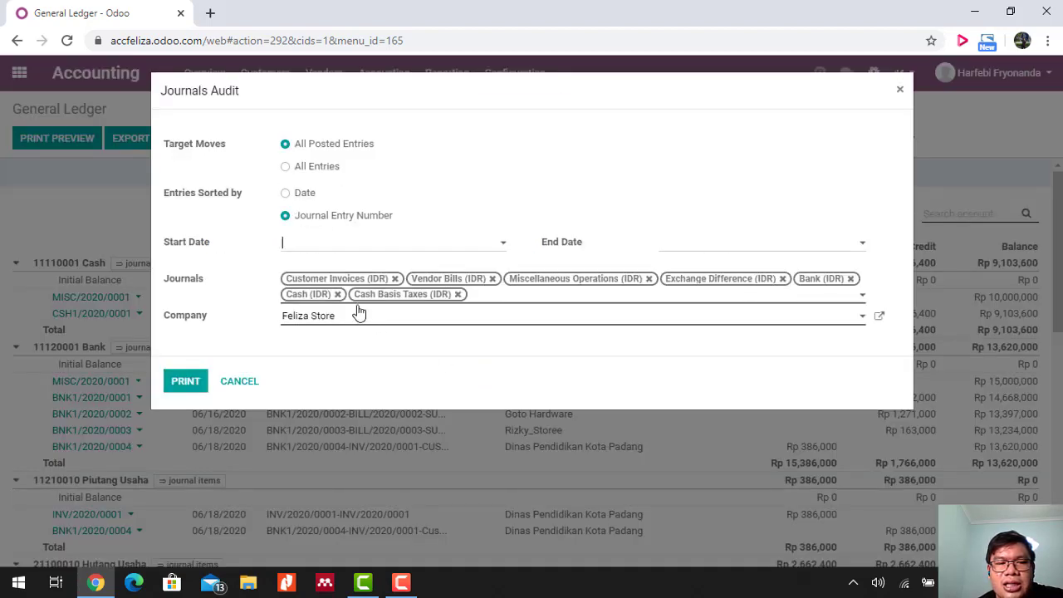
pyautogui.click(441, 243)
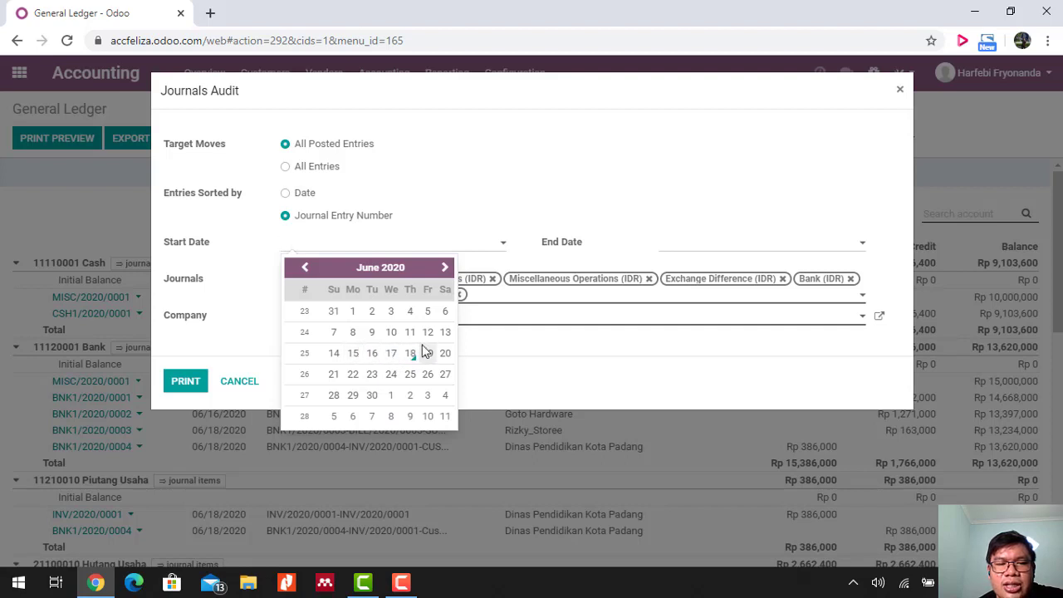
pyautogui.click(353, 313)
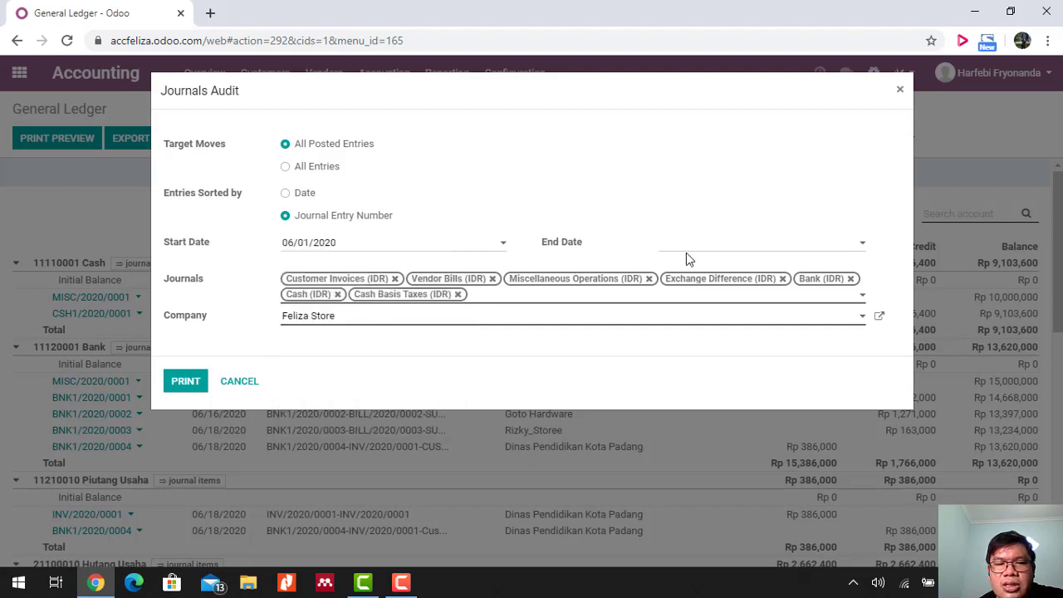
pyautogui.click(695, 252)
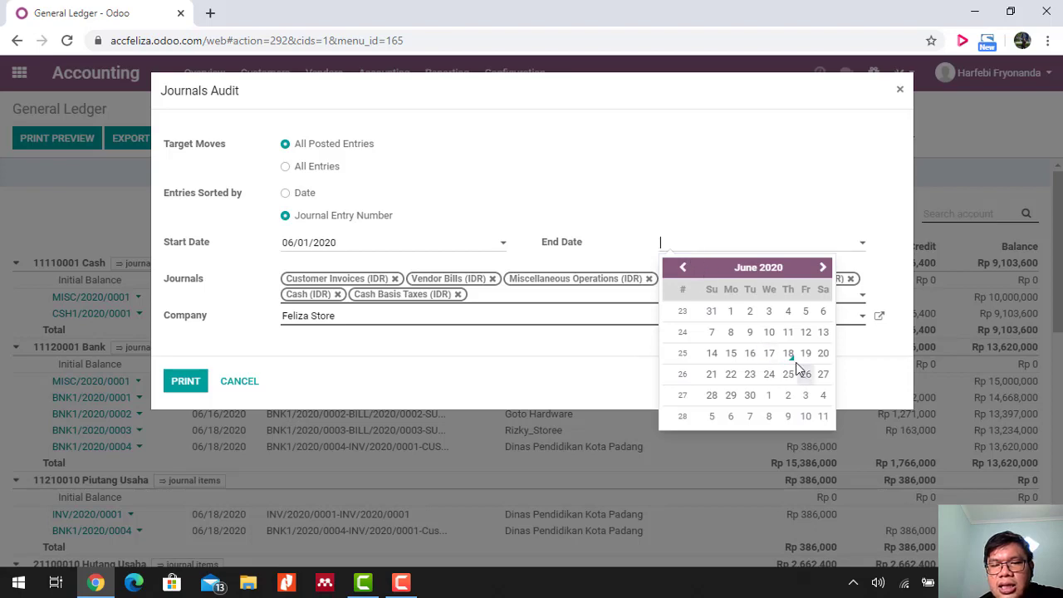
pyautogui.click(788, 356)
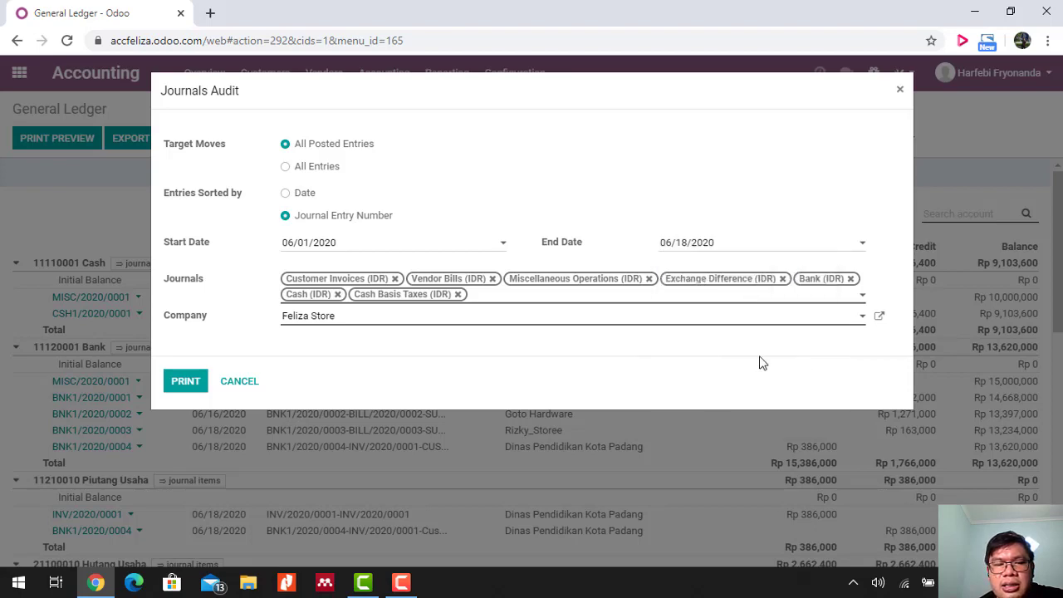
pyautogui.click(180, 382)
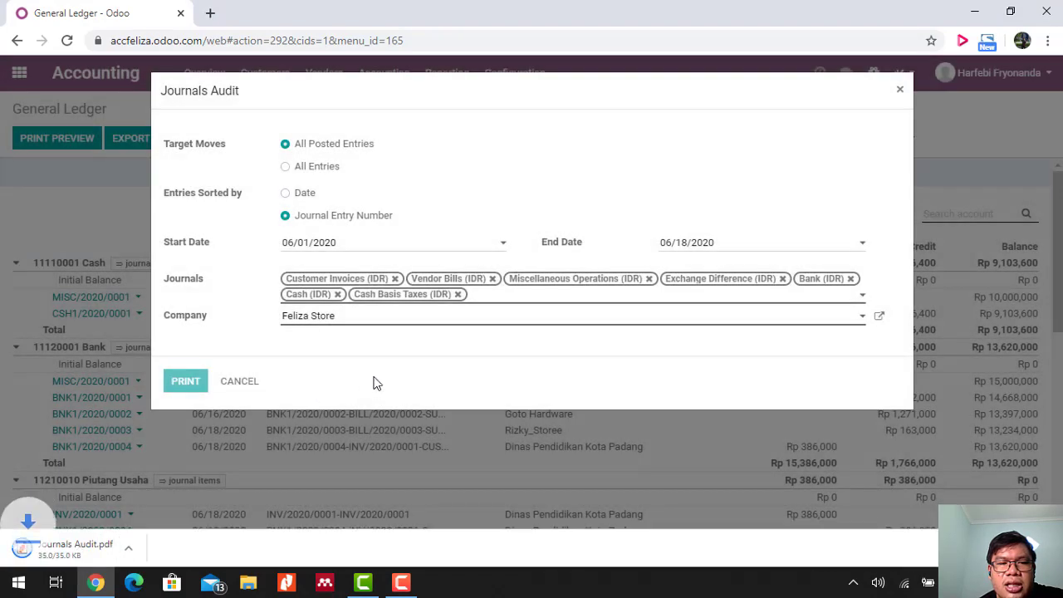
# Open the downloaded Journals Audit.pdf and examine the debit and credit entries of the Customer Invoices and Vendor Bills journals.
pyautogui.click(67, 542)
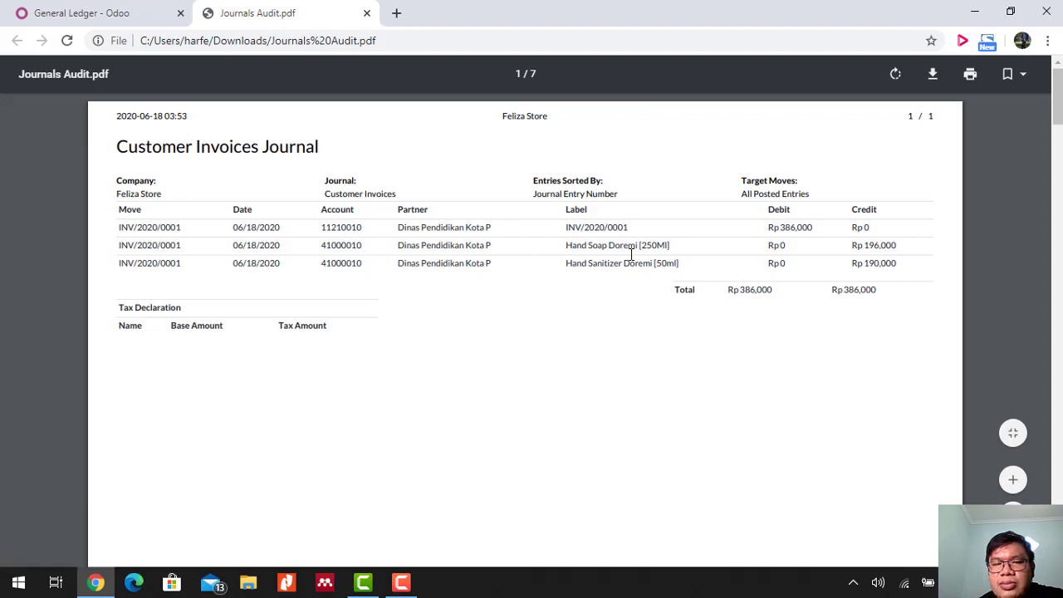
pyautogui.doubleClick(793, 227)
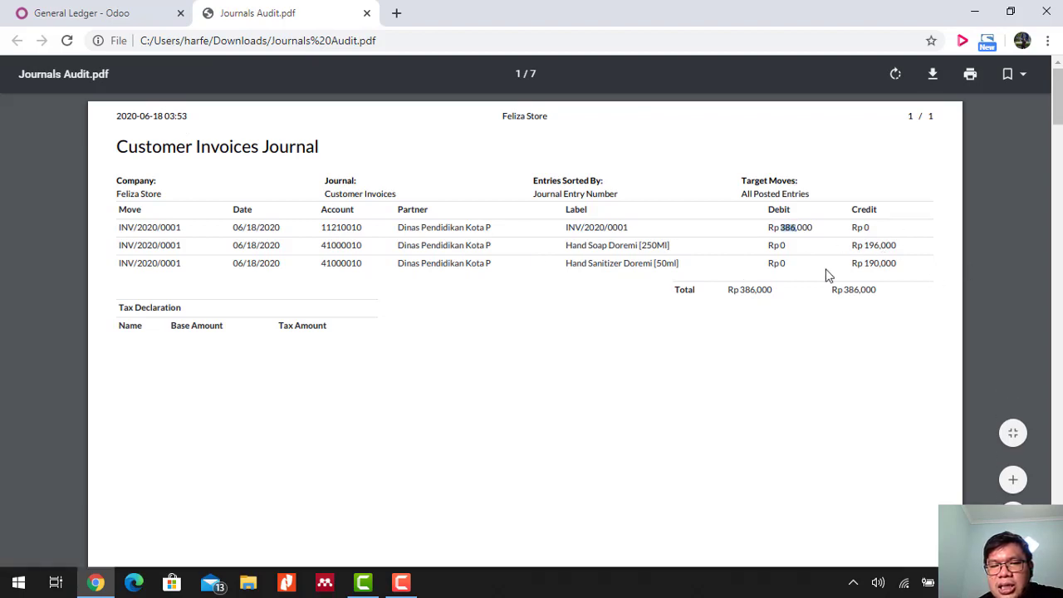
pyautogui.scroll(-7, 480, 303)
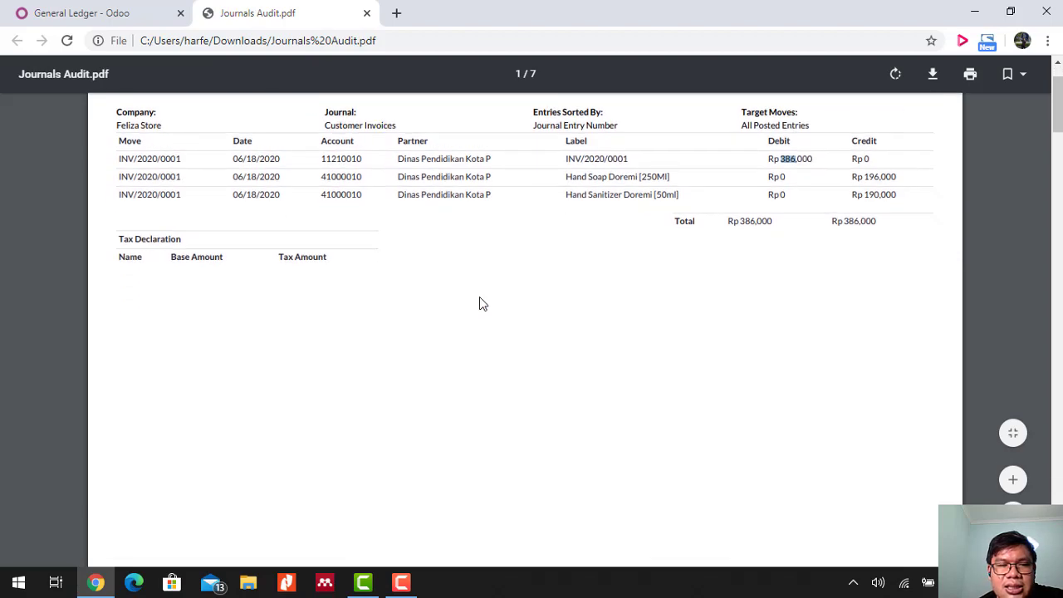
pyautogui.scroll(-1, 480, 303)
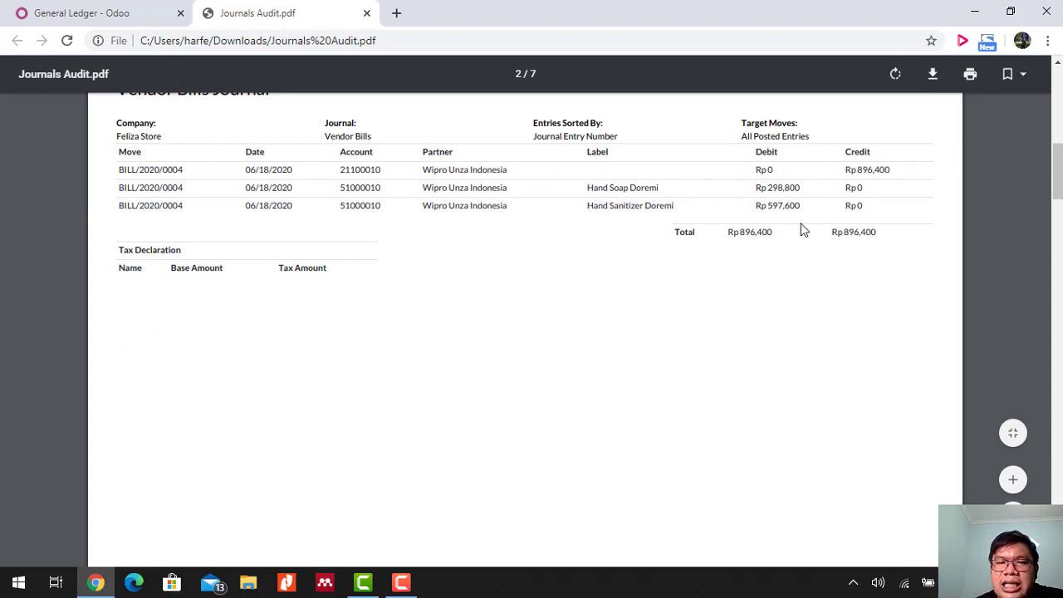
# Examine the opening capital entries in the Miscellaneous Operations Journal of the audit PDF.
pyautogui.scroll(-8, 803, 230)
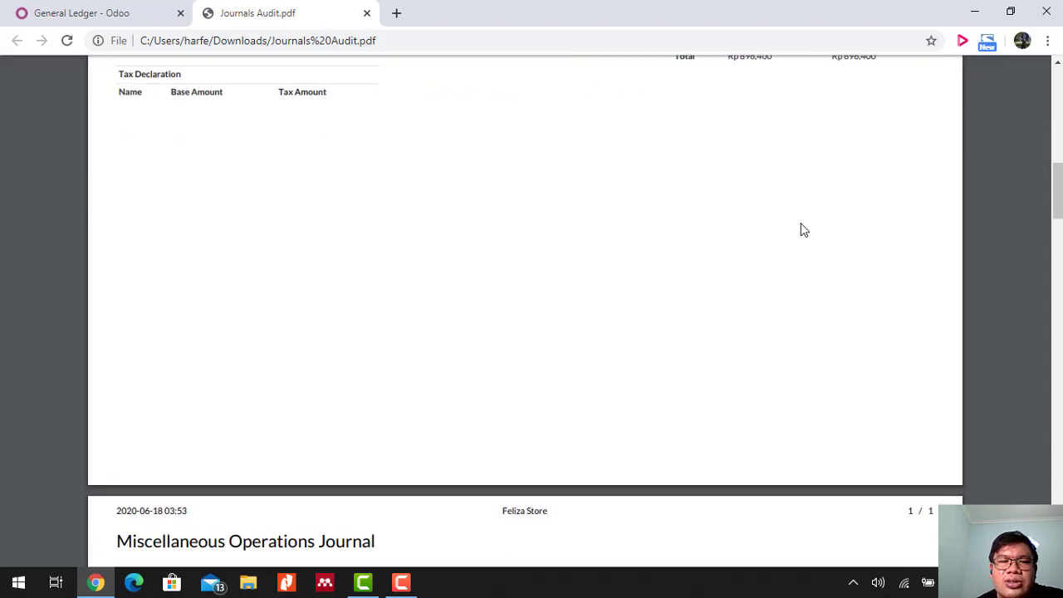
pyautogui.scroll(3, 803, 230)
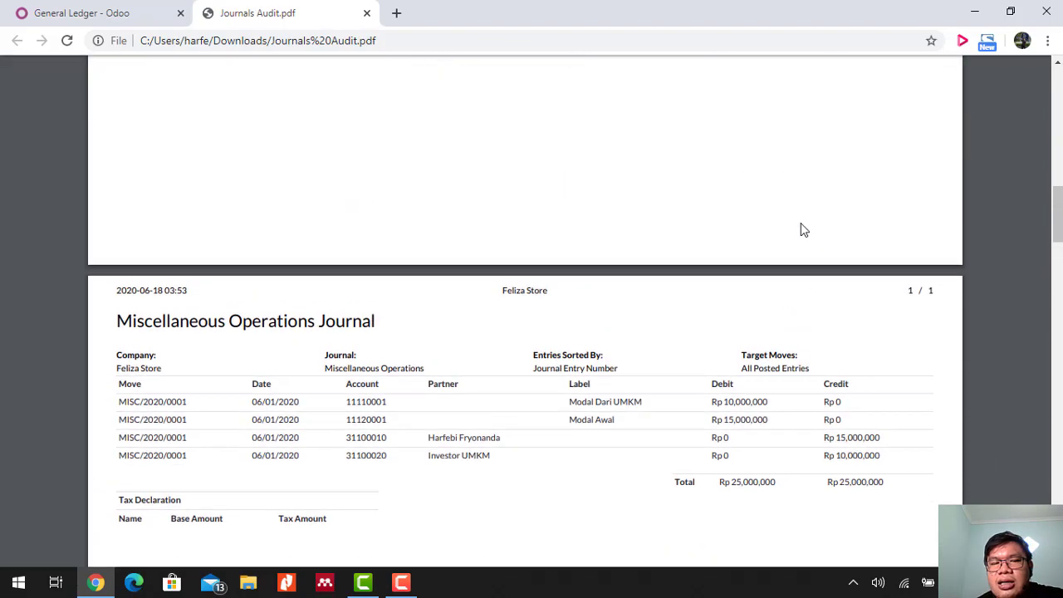
pyautogui.scroll(-1, 803, 230)
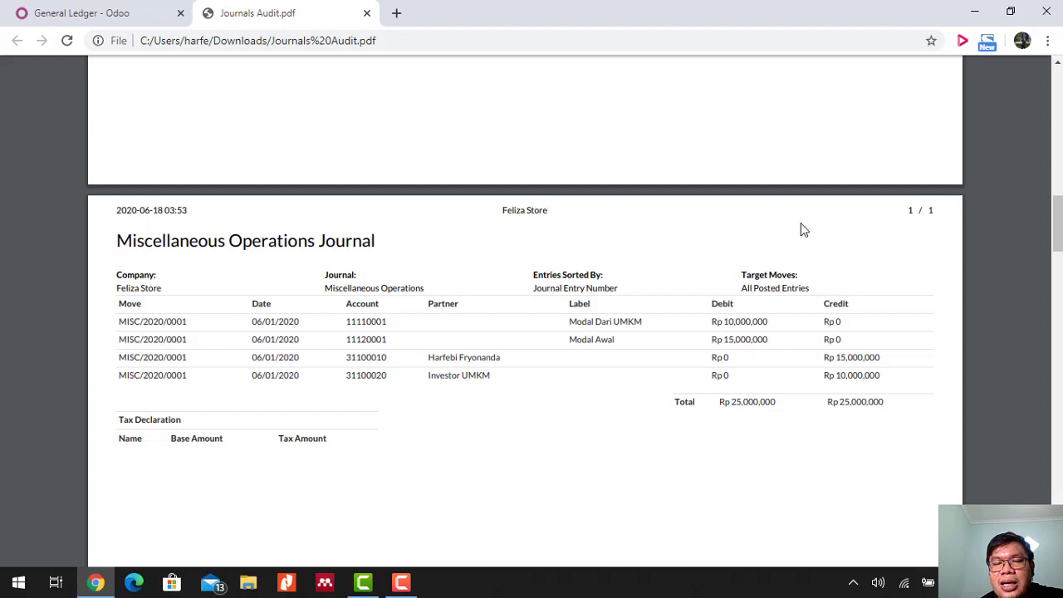
pyautogui.scroll(-2, 802, 230)
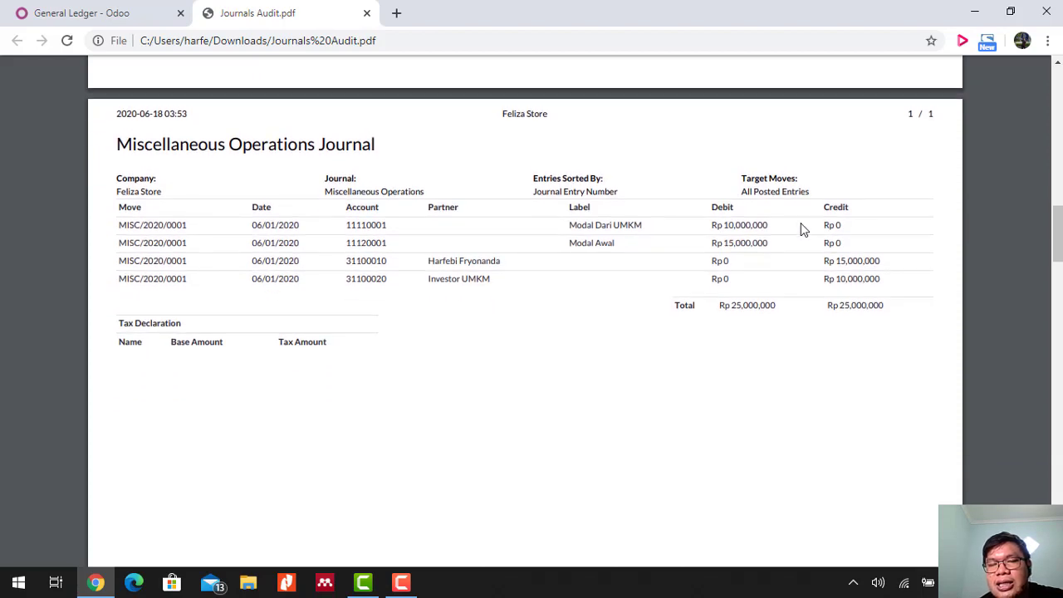
pyautogui.scroll(-1, 802, 230)
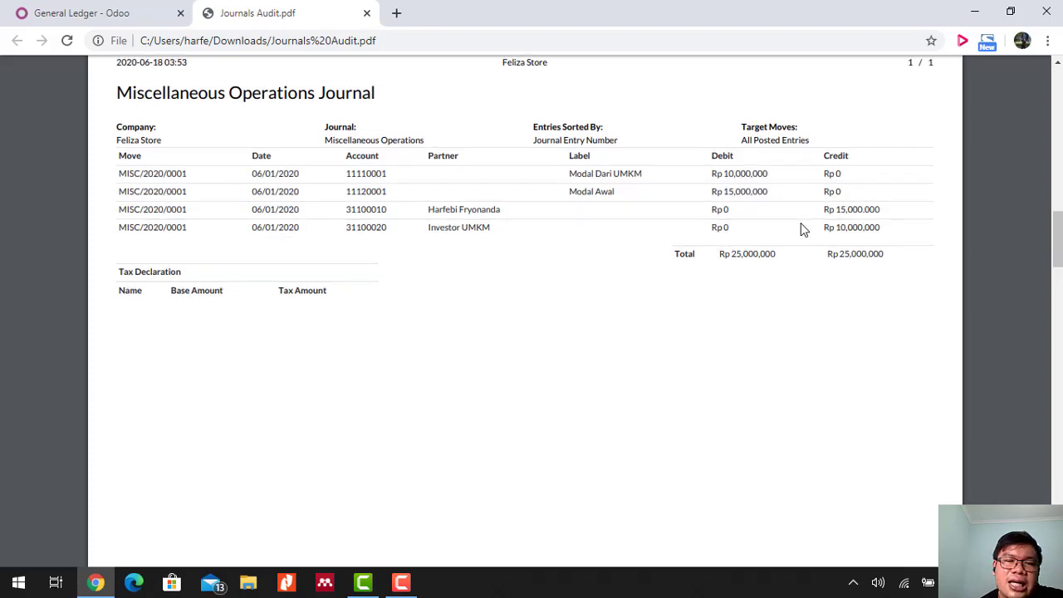
pyautogui.scroll(1, 802, 230)
pyautogui.scroll(-1, 802, 230)
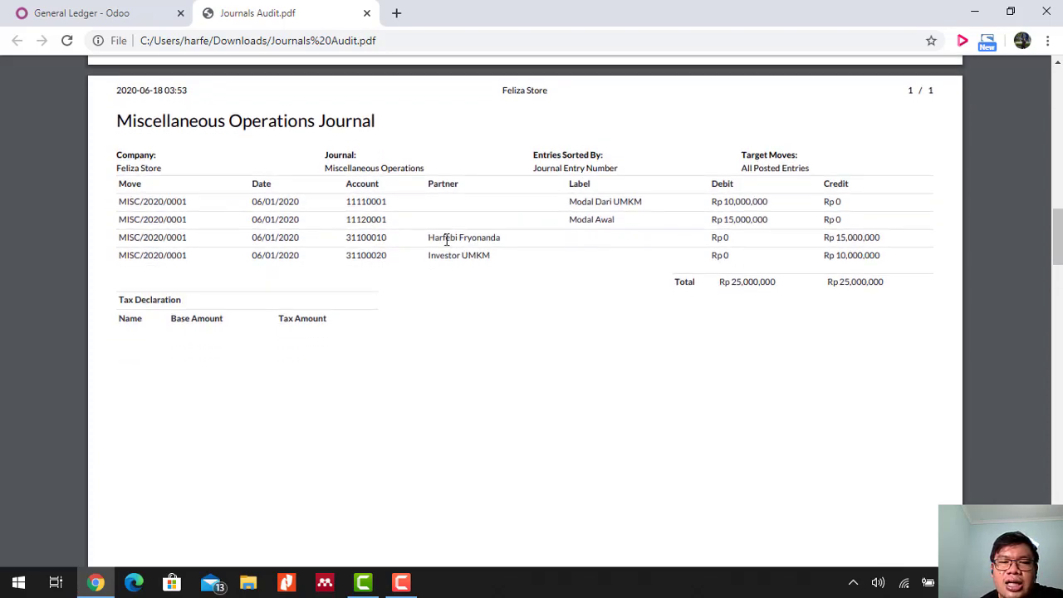
pyautogui.scroll(-1, 445, 239)
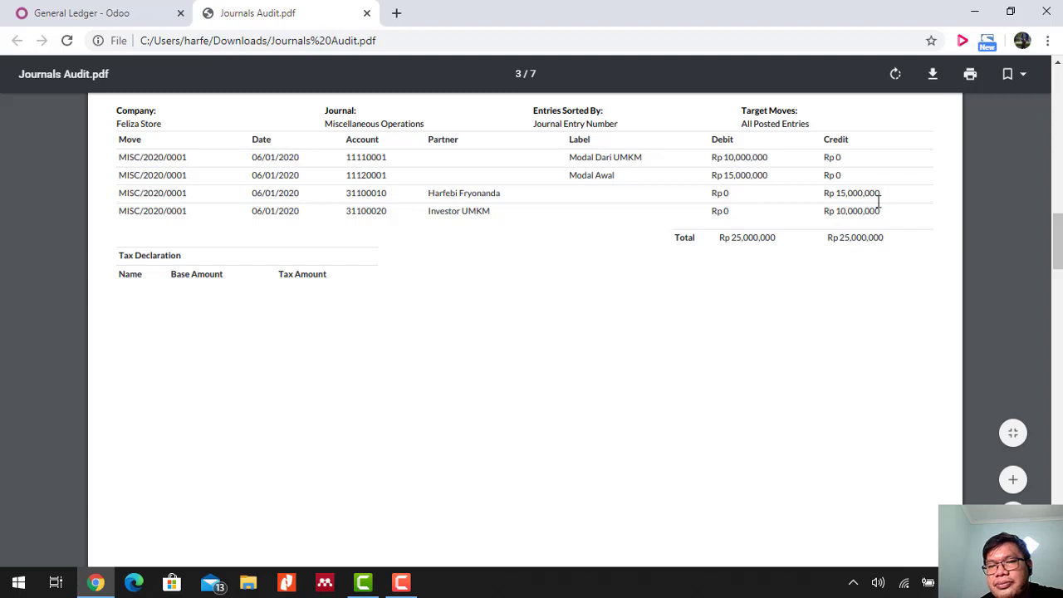
# Examine the Exchange Difference and Bank journals in the audit PDF, including the Dinas Pendidikan customer payment lines.
pyautogui.scroll(-5, 631, 325)
pyautogui.scroll(-2, 631, 325)
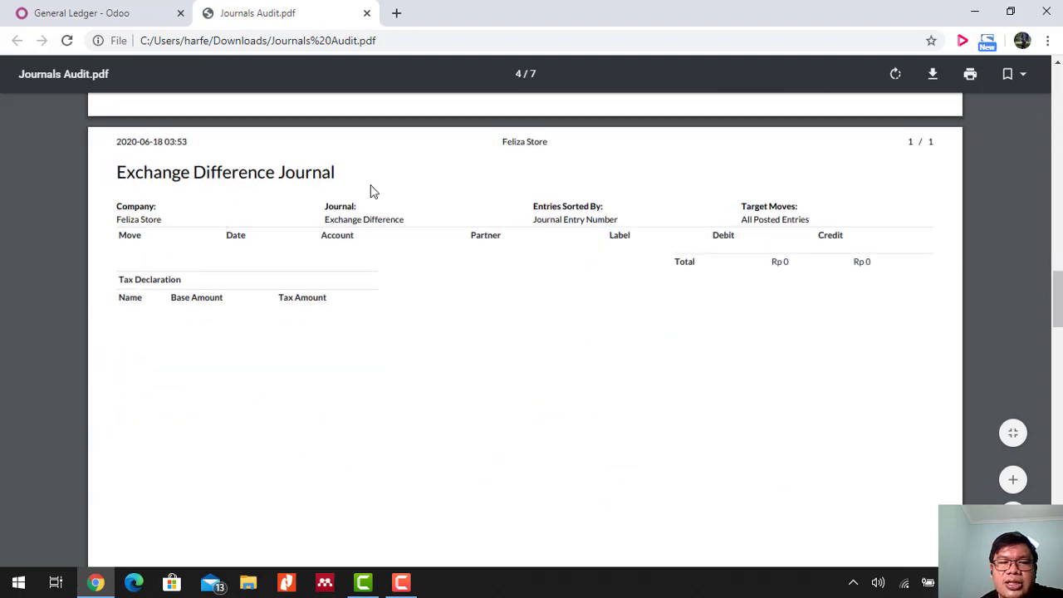
pyautogui.scroll(-1, 578, 226)
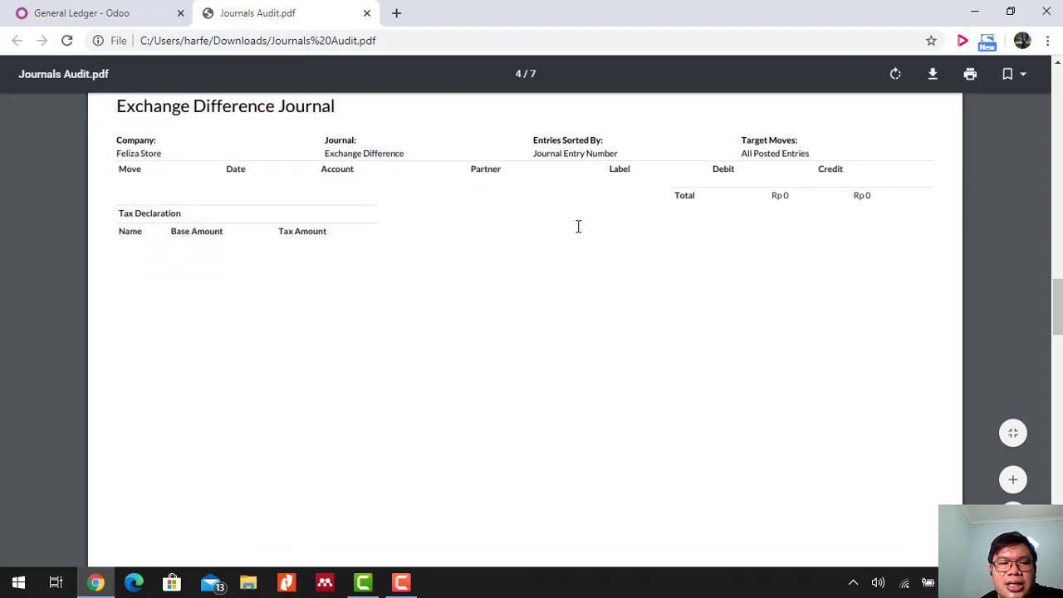
pyautogui.scroll(-10, 576, 225)
pyautogui.scroll(-3, 584, 214)
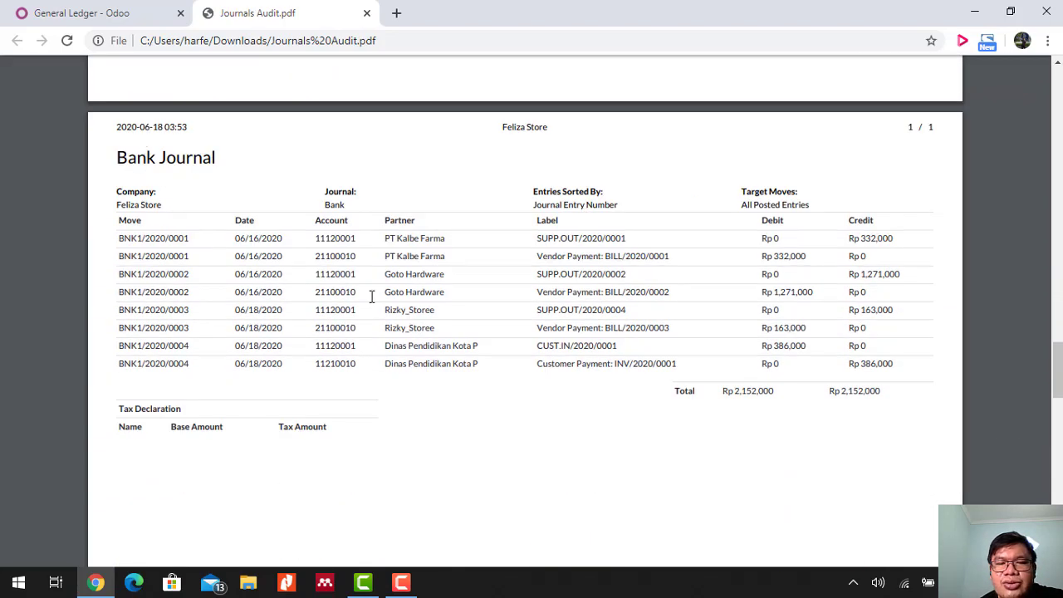
pyautogui.scroll(-1, 370, 296)
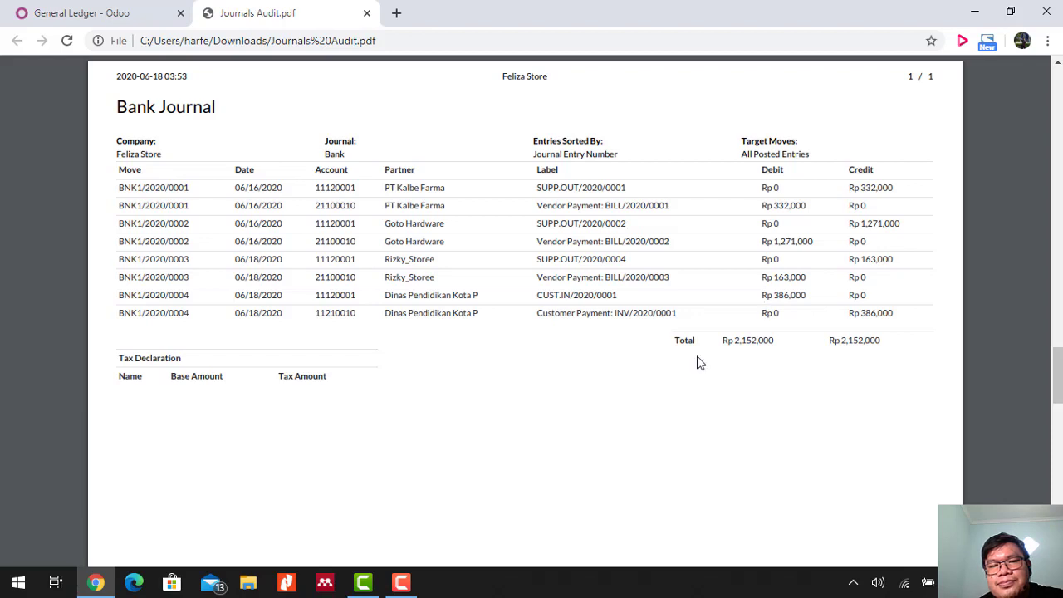
pyautogui.scroll(-1, 705, 326)
pyautogui.scroll(-1, 705, 330)
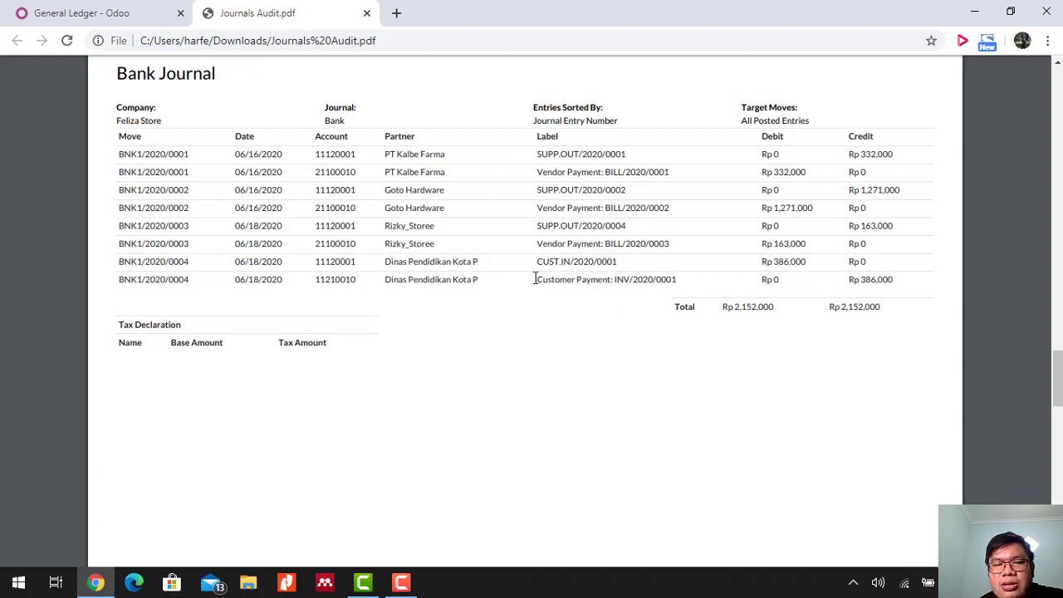
pyautogui.tripleClick(444, 265)
pyautogui.click(445, 265)
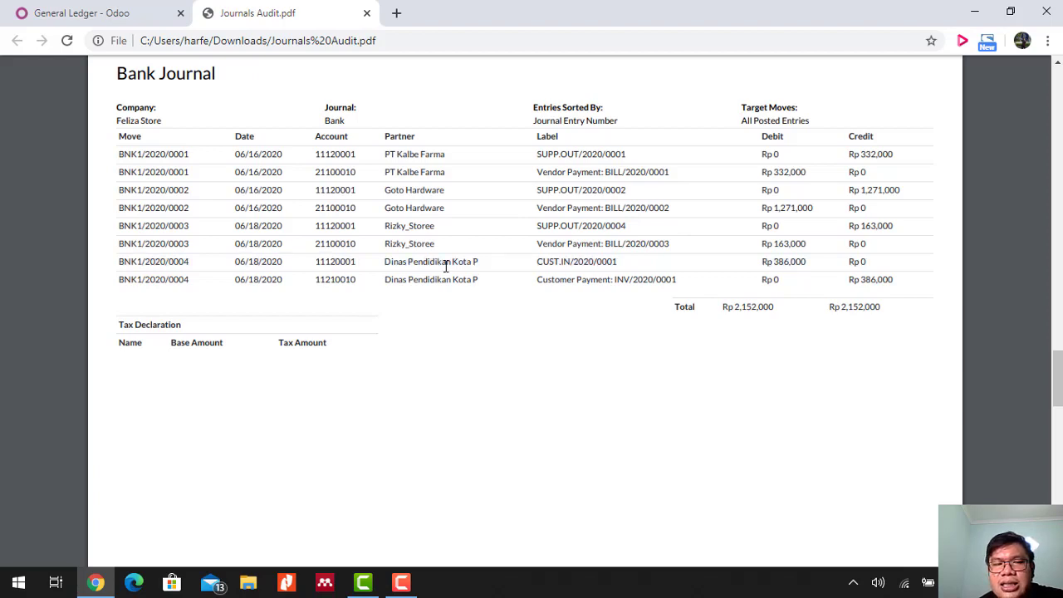
# Examine the Wipro Unza Indonesia payment in the Cash Journal and check the Cash Basis Taxes Journal.
pyautogui.scroll(-6, 445, 265)
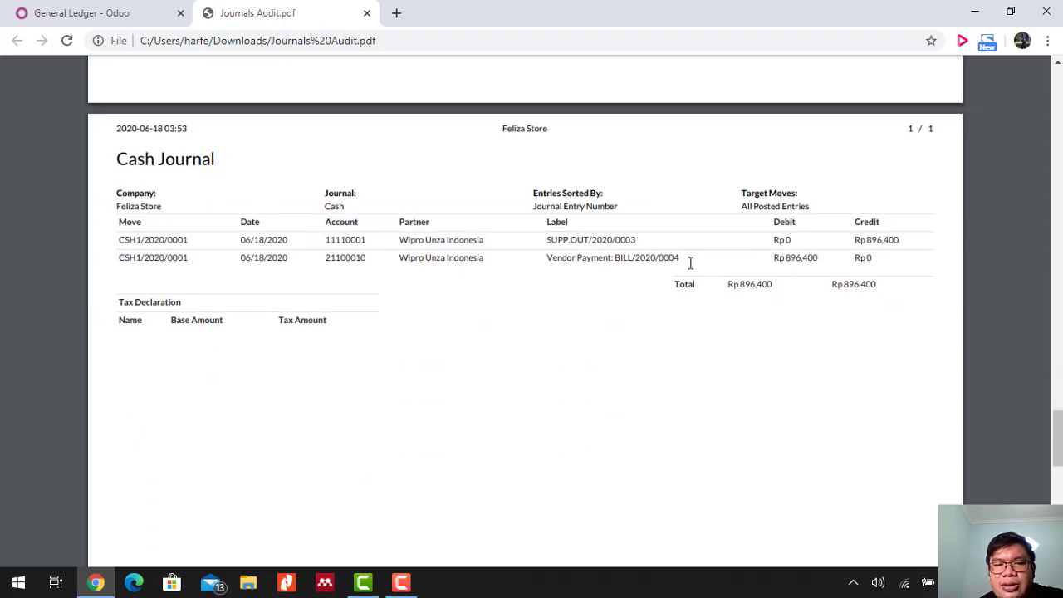
pyautogui.tripleClick(879, 238)
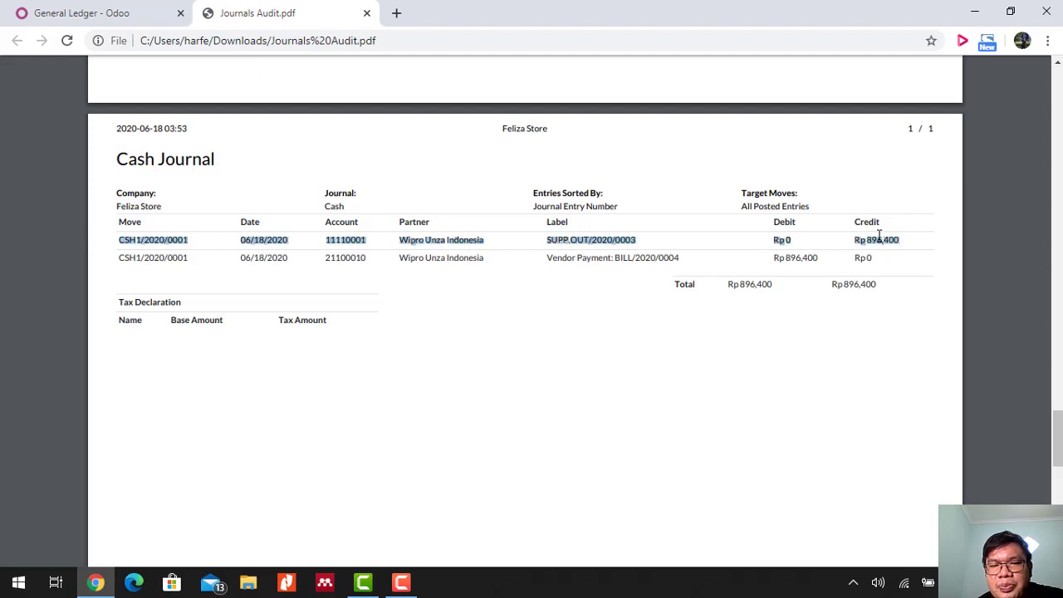
pyautogui.scroll(-4, 627, 273)
pyautogui.scroll(-4, 627, 273)
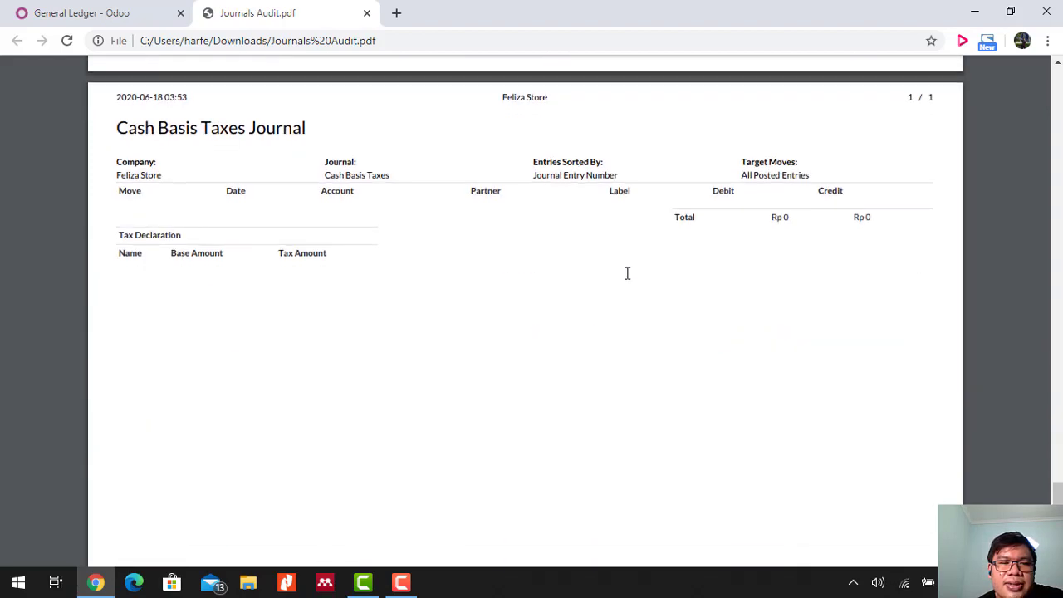
# Look back through the Journals Audit PDF from the Cash Basis Taxes Journal to the Customer Invoices Journal.
pyautogui.scroll(-1, 473, 237)
pyautogui.scroll(-2, 472, 239)
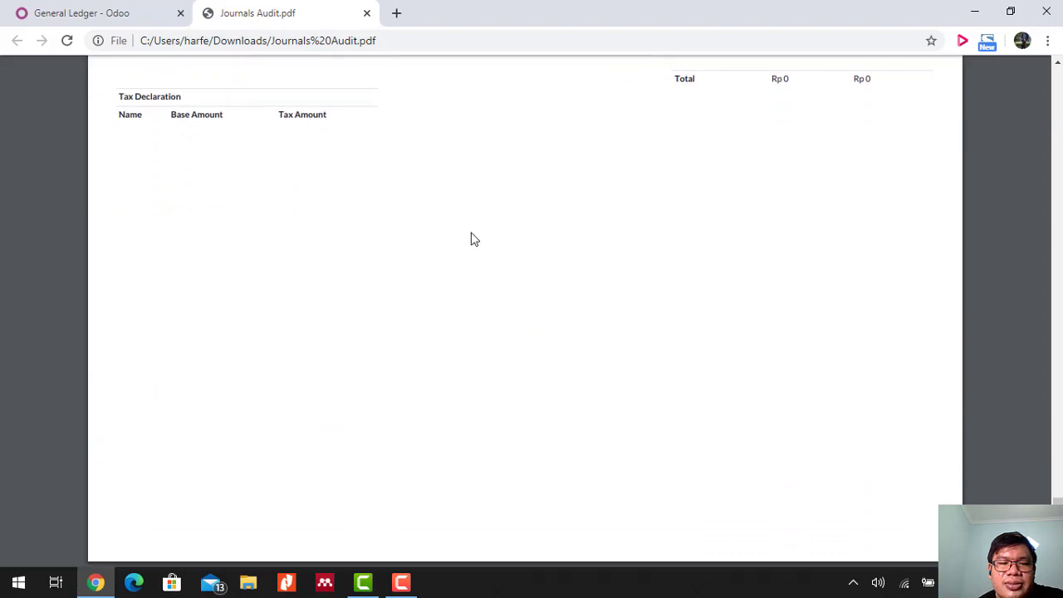
pyautogui.scroll(4, 472, 239)
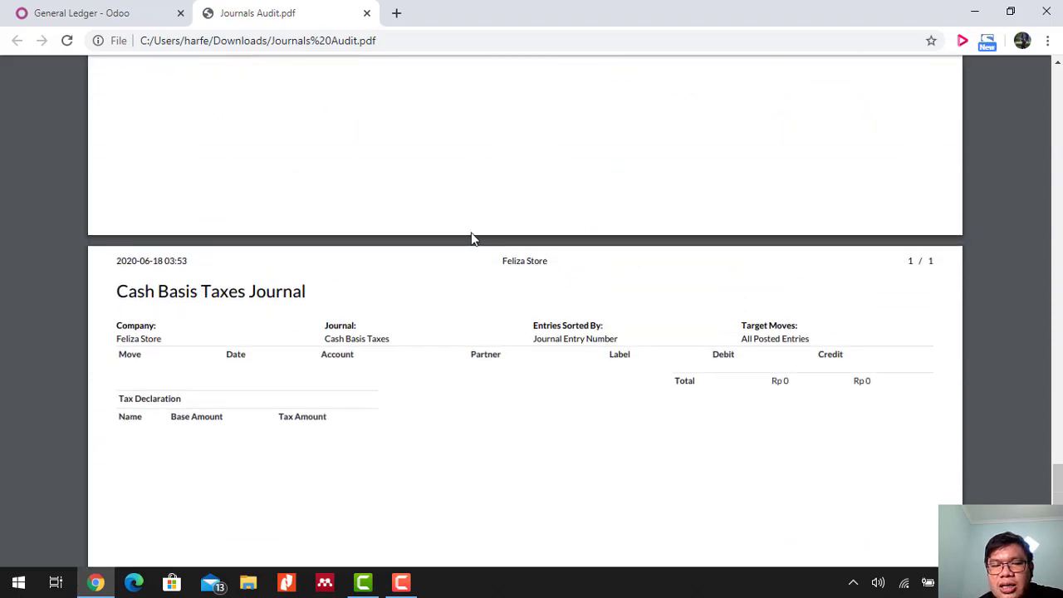
pyautogui.scroll(15, 473, 240)
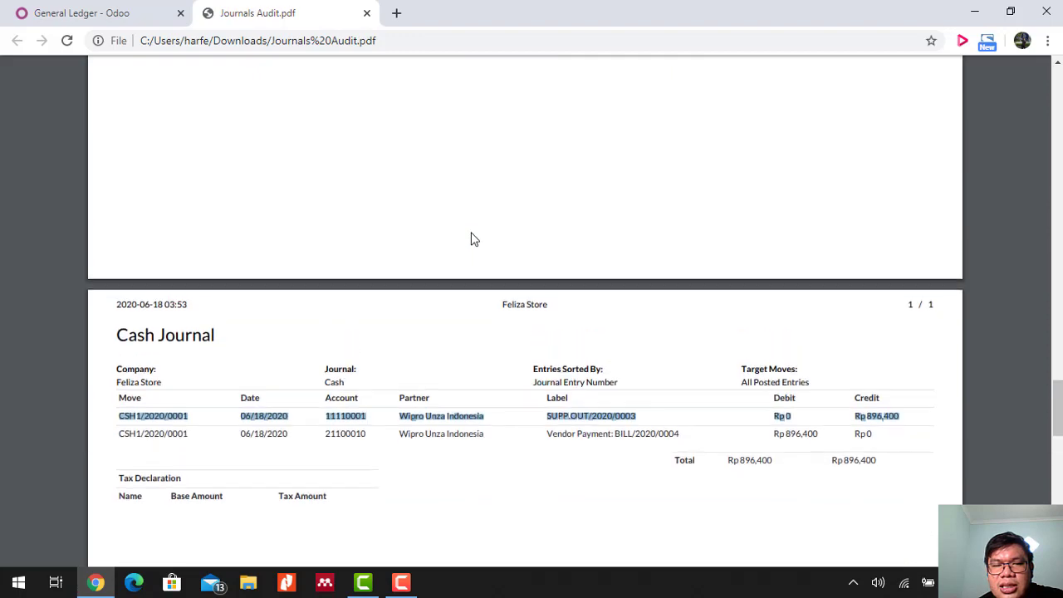
pyautogui.scroll(20, 472, 239)
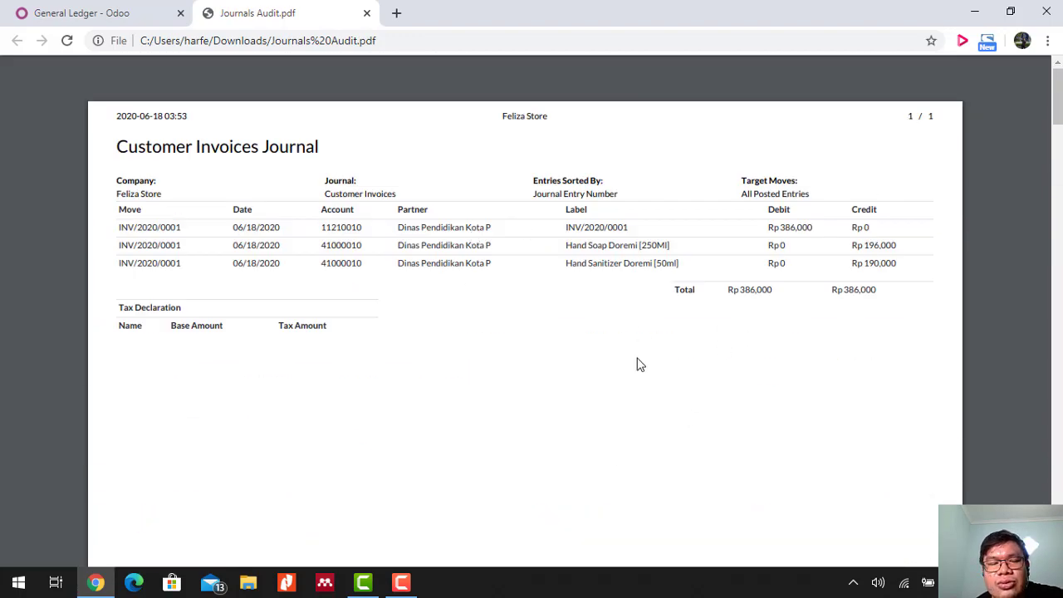
pyautogui.scroll(-3, 405, 439)
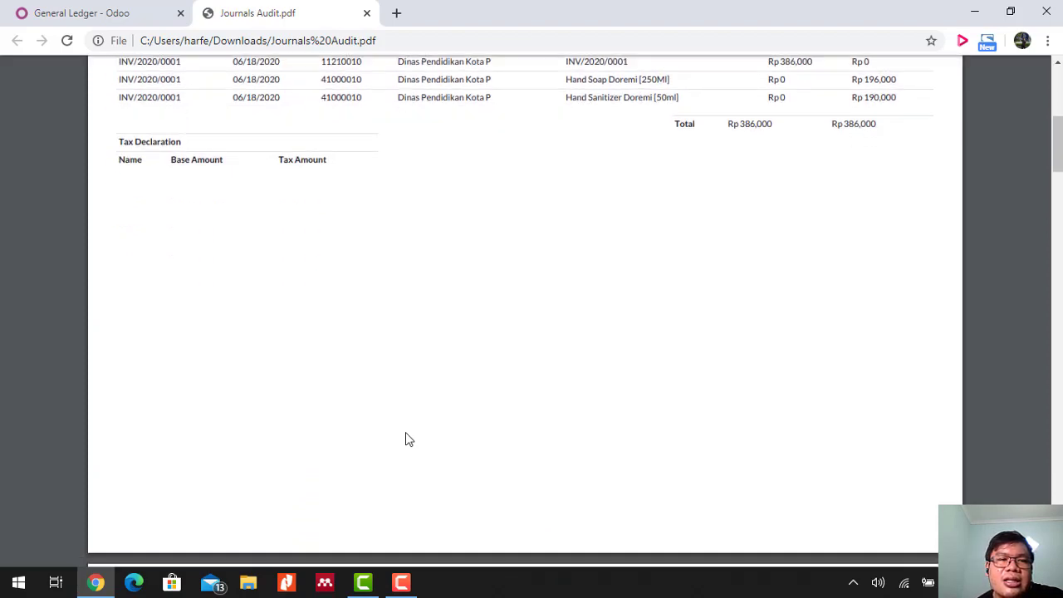
# Return to Odoo, dismiss the Journals Audit dialog and open the Trial Balance report.
pyautogui.click(60, 18)
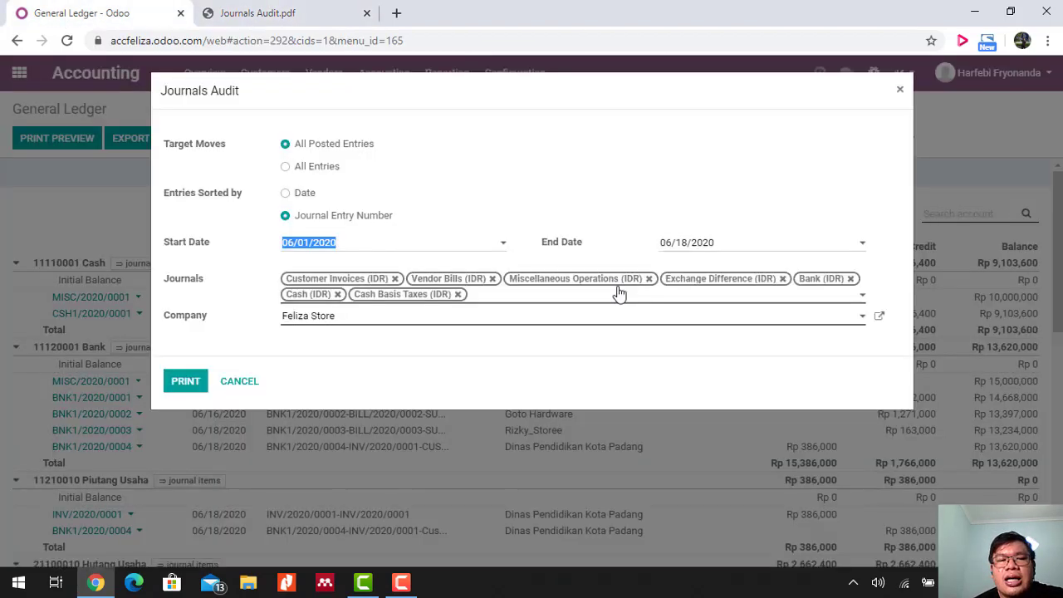
pyautogui.click(899, 89)
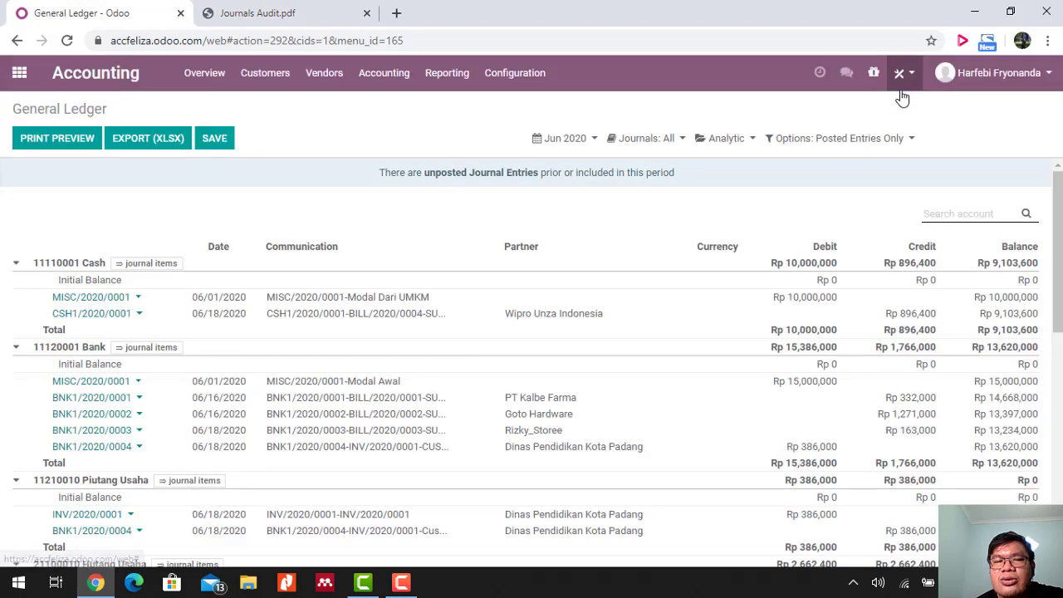
pyautogui.click(449, 77)
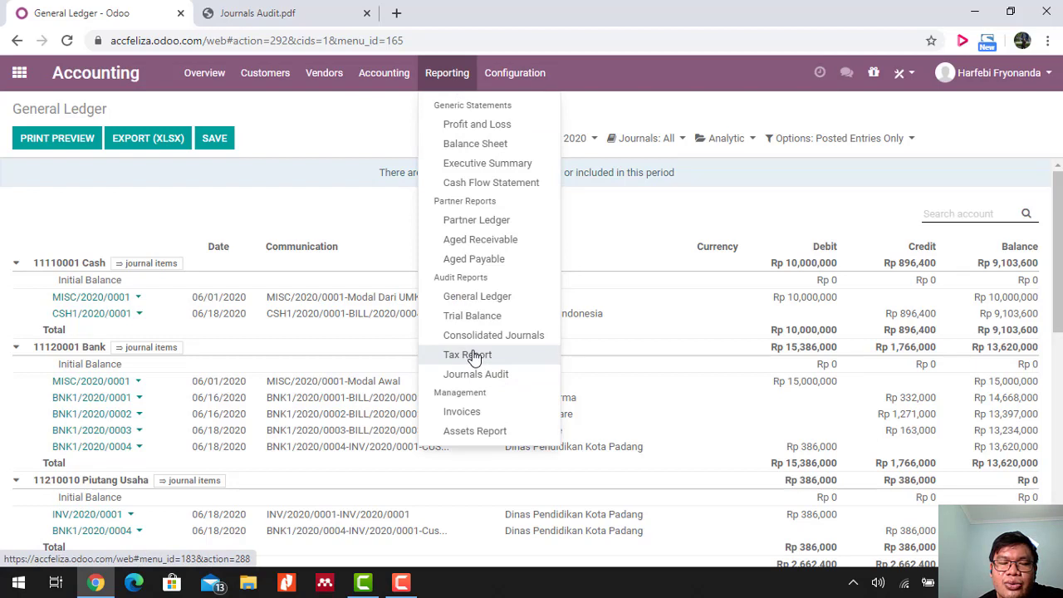
pyautogui.click(494, 319)
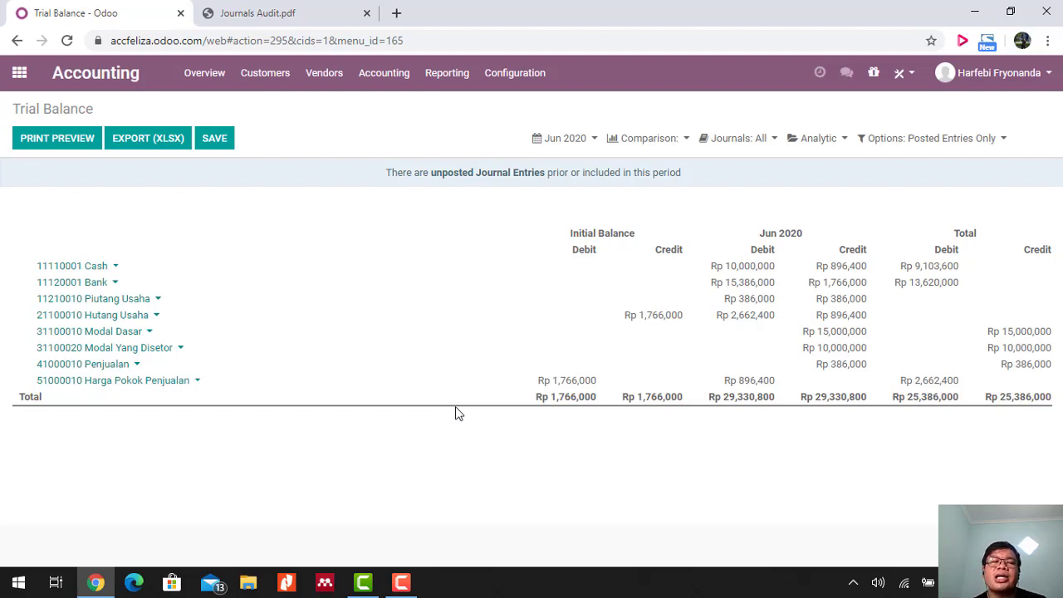
pyautogui.click(401, 582)
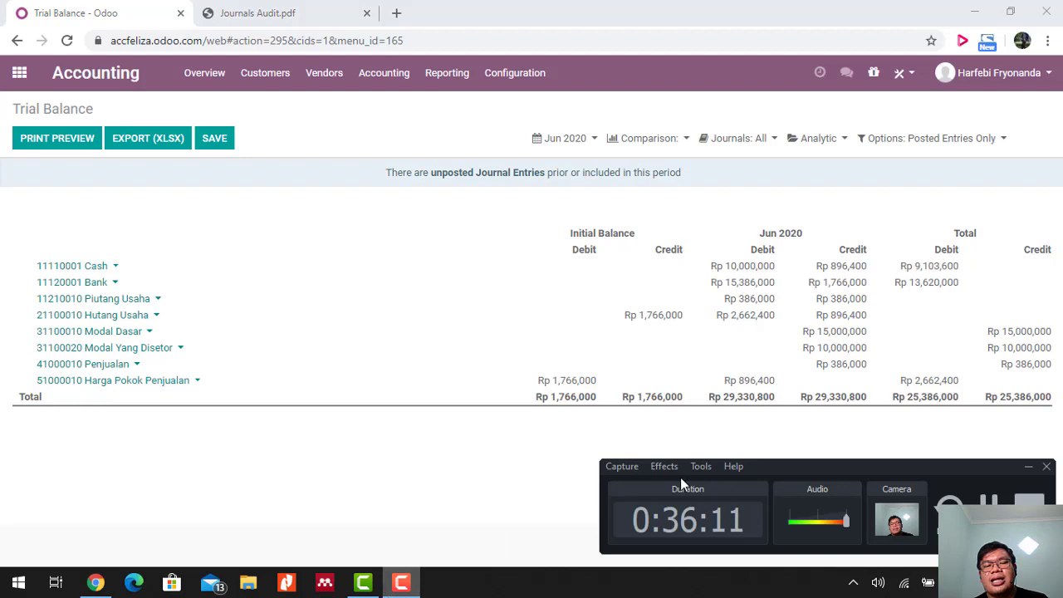